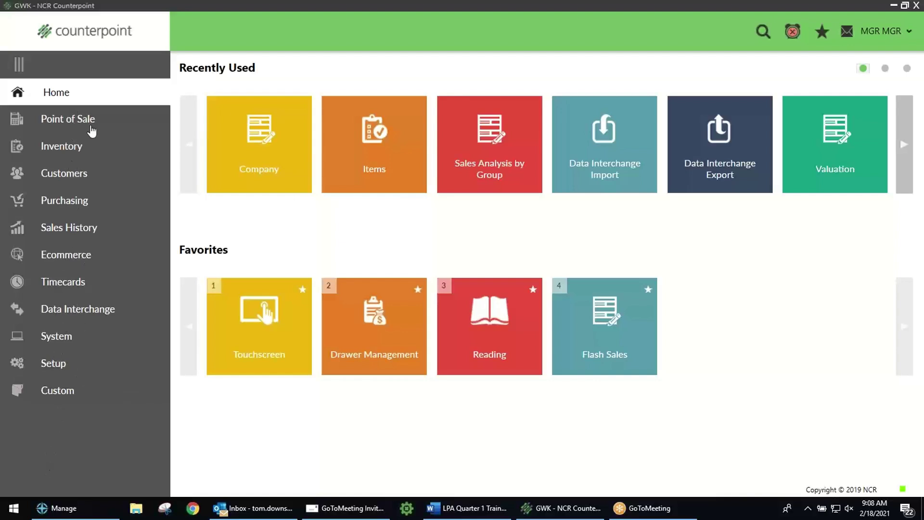
Step: Browse the Inventory, Sales History and Customers areas, returning home after each one
click(67, 146)
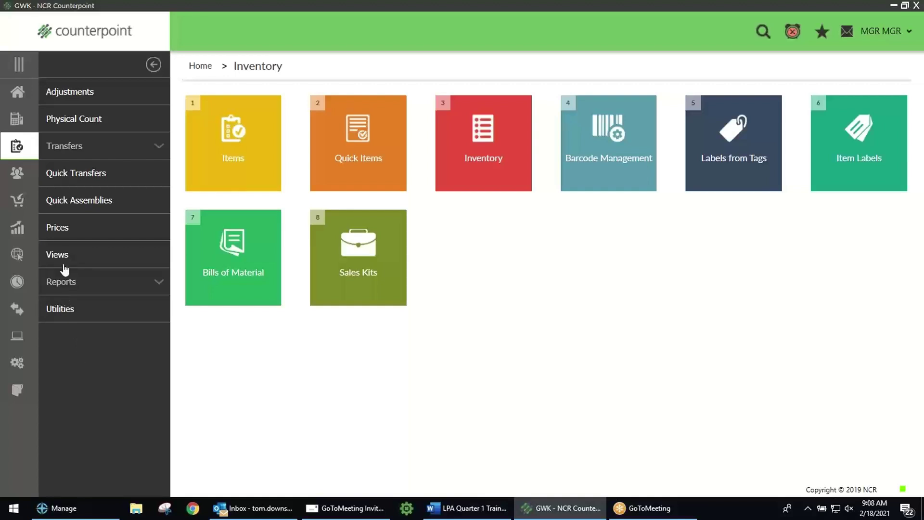
click(17, 92)
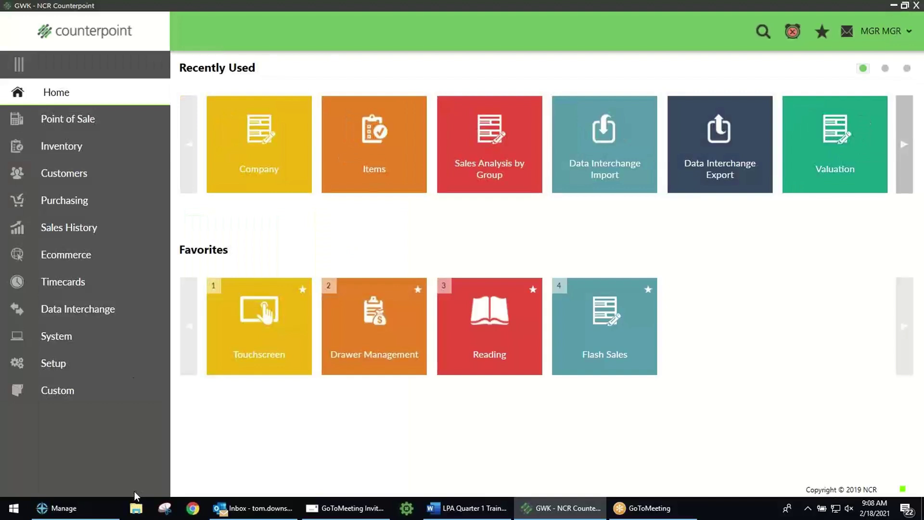
click(74, 227)
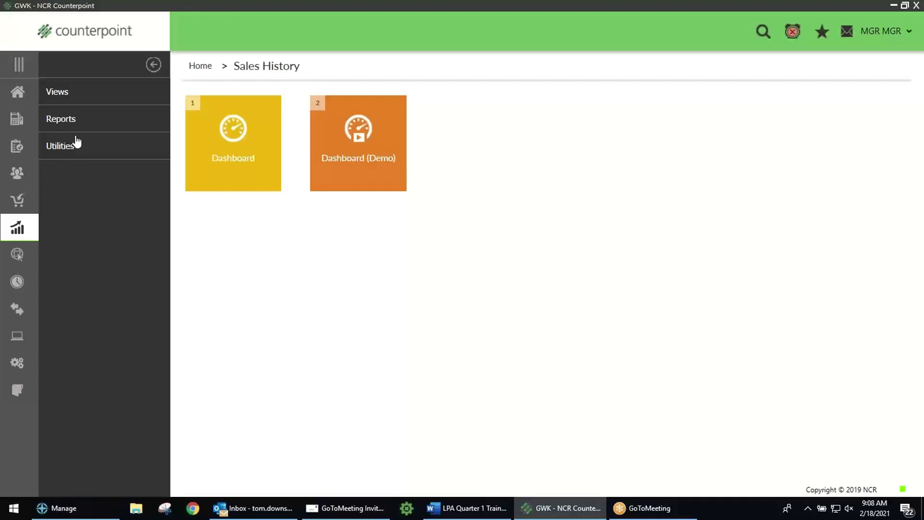
click(19, 92)
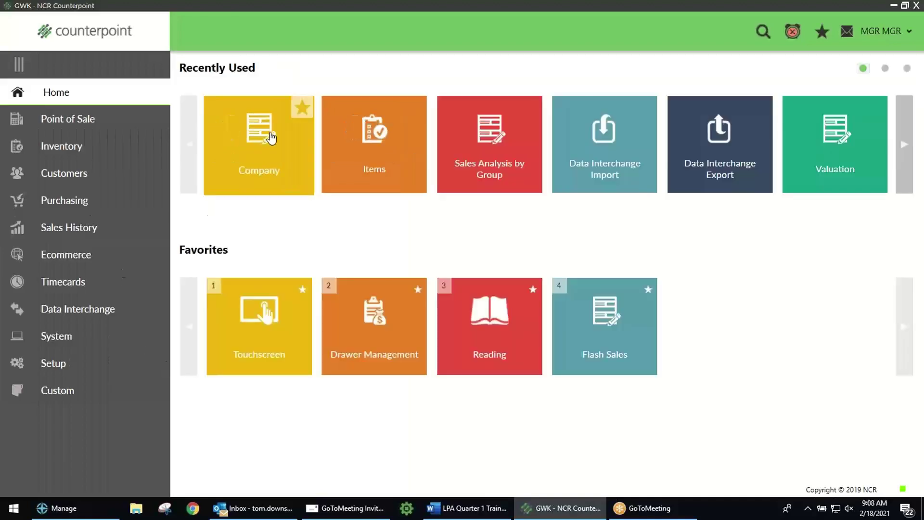
click(70, 173)
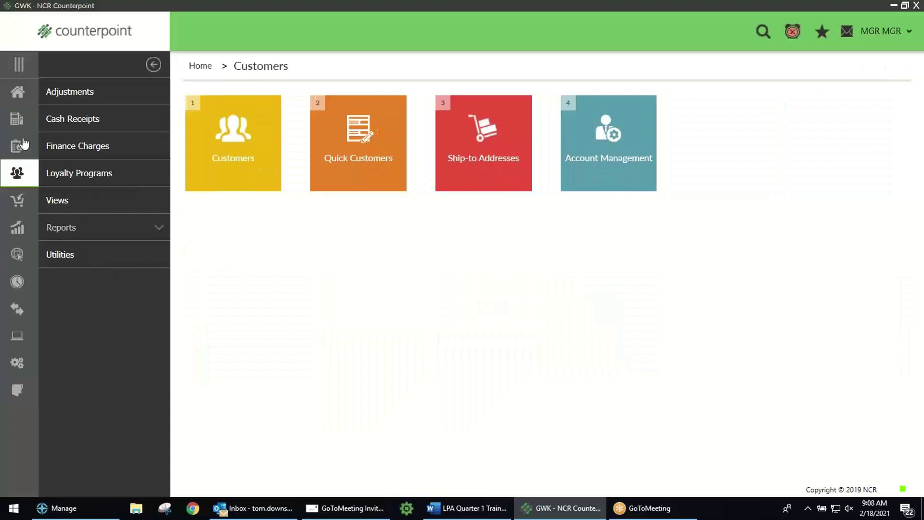
click(18, 96)
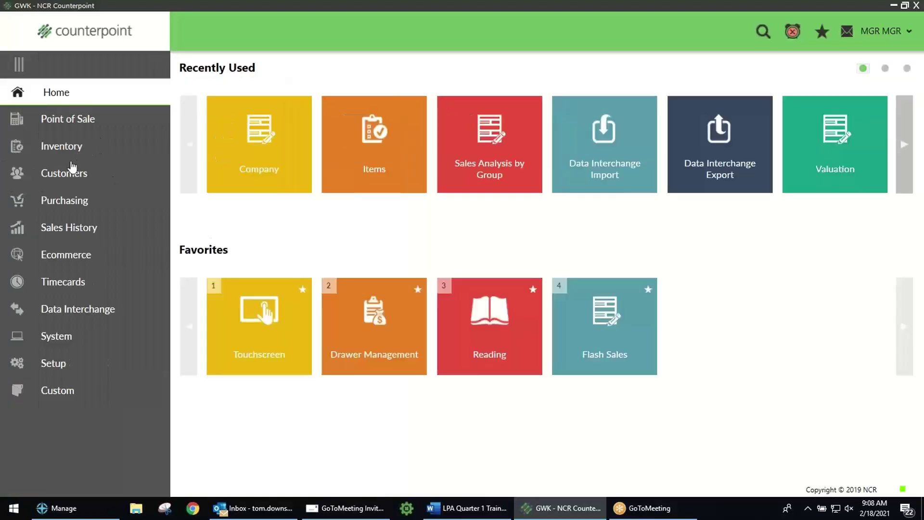
Step: Go into Sales History and switch from its reports list to its views
click(70, 229)
click(61, 122)
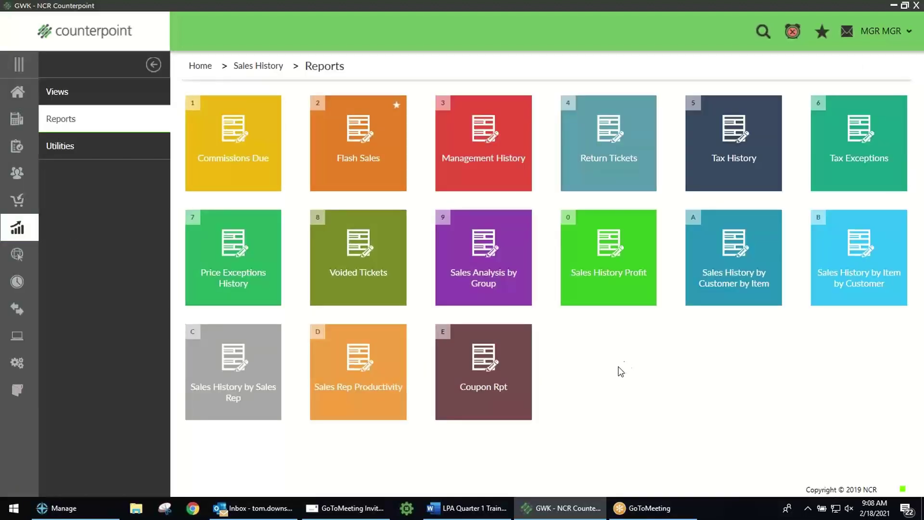
click(56, 94)
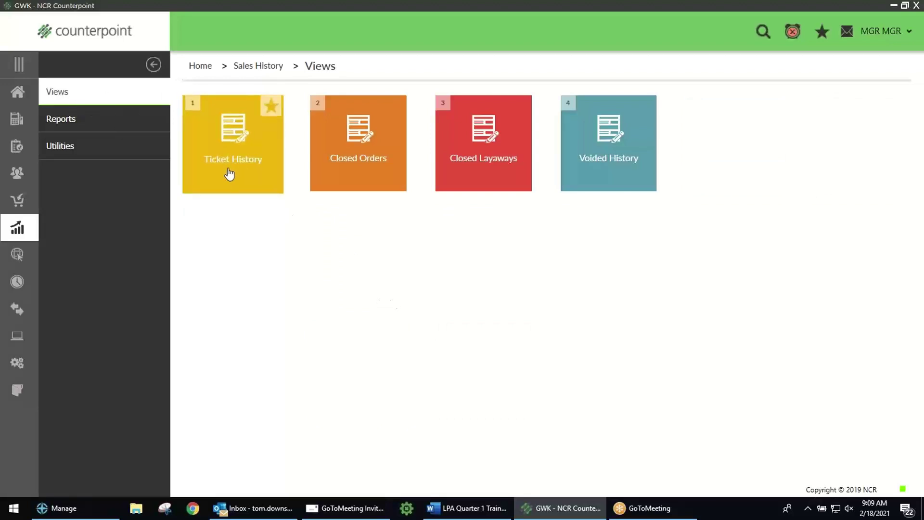
Step: Load store MAIN ticket 100097 (event 7, station 1, 7/27/2000) from the Ticket History document lookup
click(224, 149)
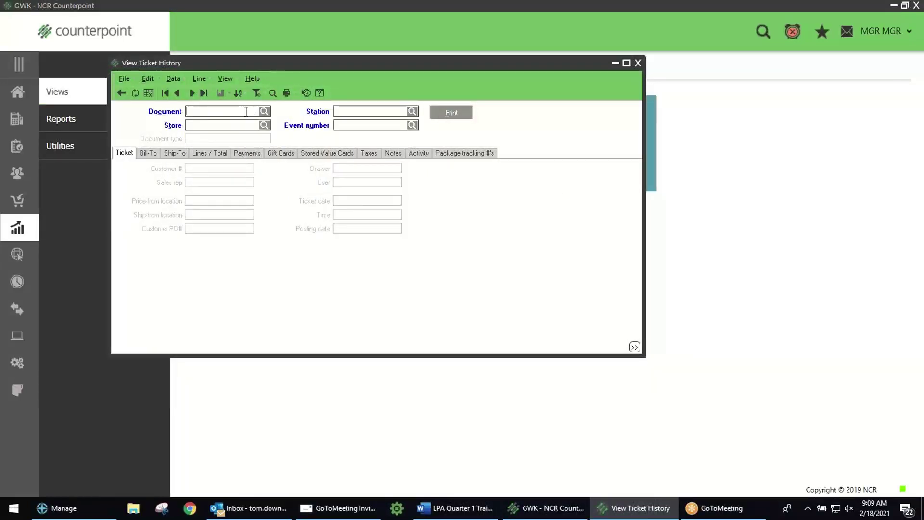
click(263, 114)
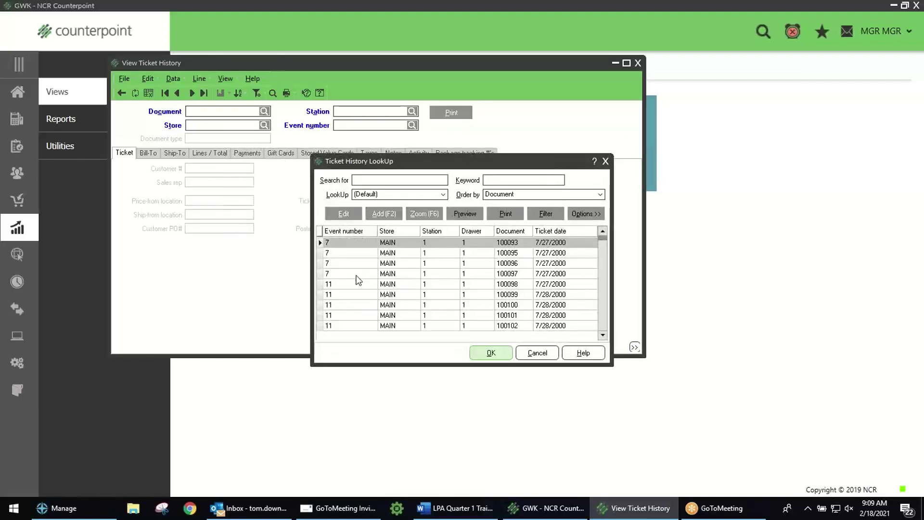
click(357, 275)
double_click(358, 275)
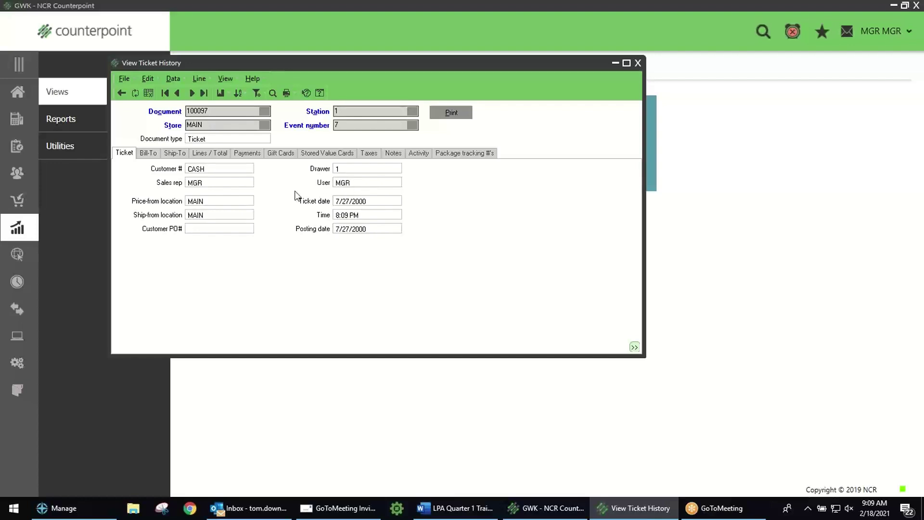
Step: Check the ticket's Lines / Total, Payments, Gift Cards, Taxes and Ticket tabs, then close the window
click(211, 154)
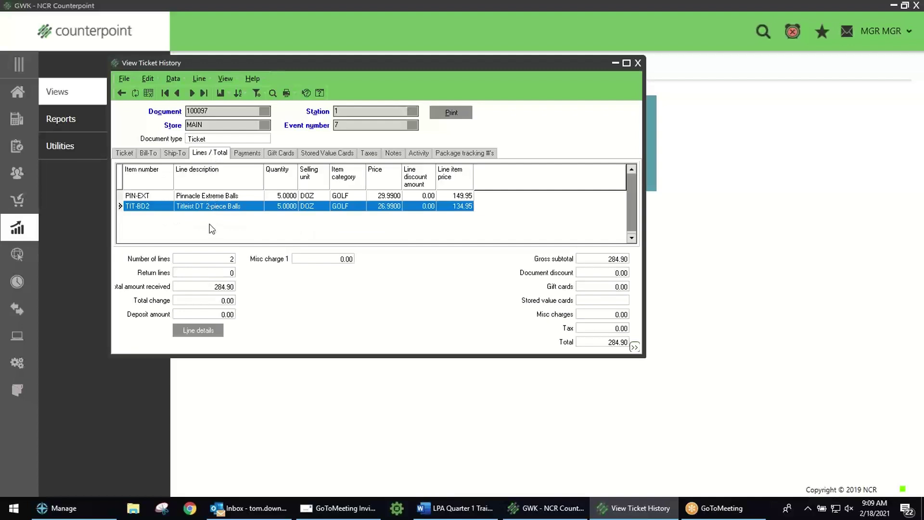
click(248, 155)
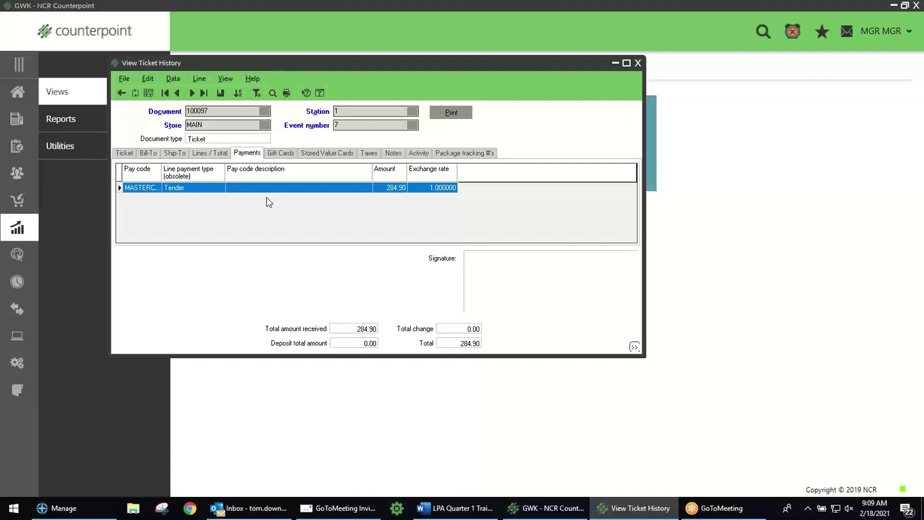
click(284, 155)
click(365, 154)
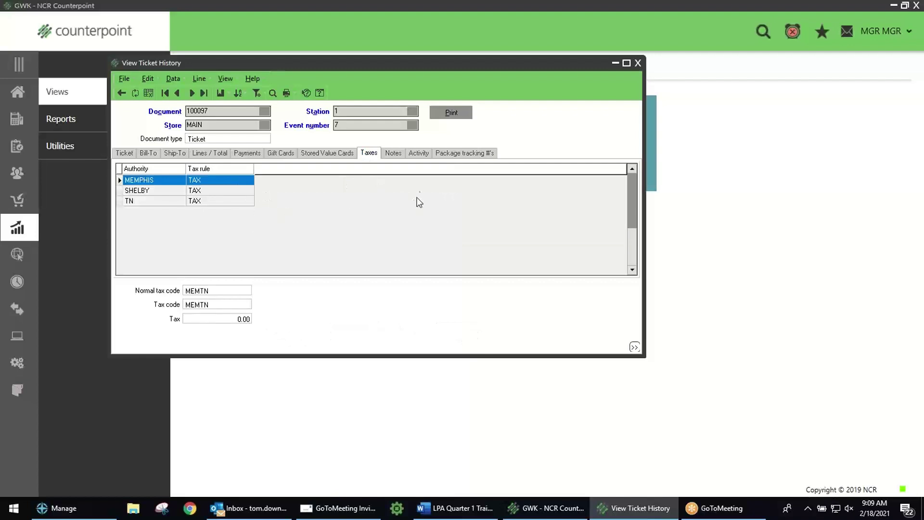
click(124, 152)
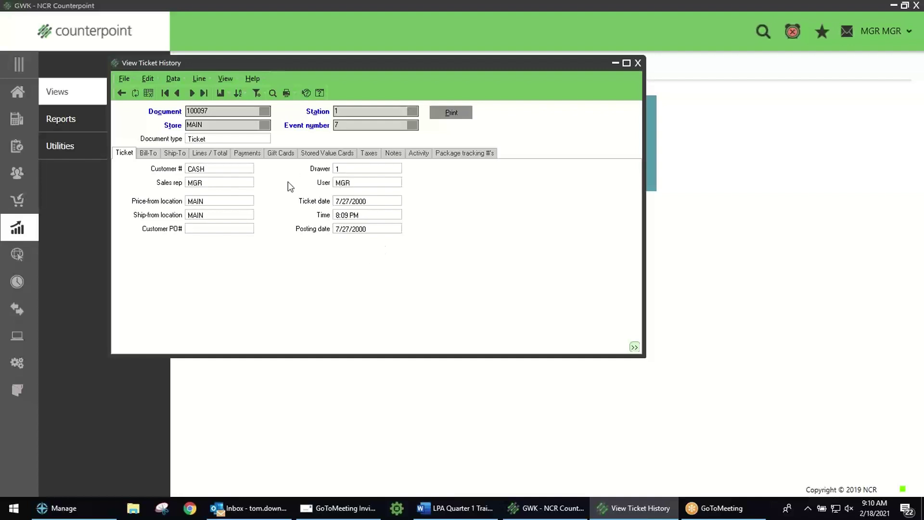
click(212, 153)
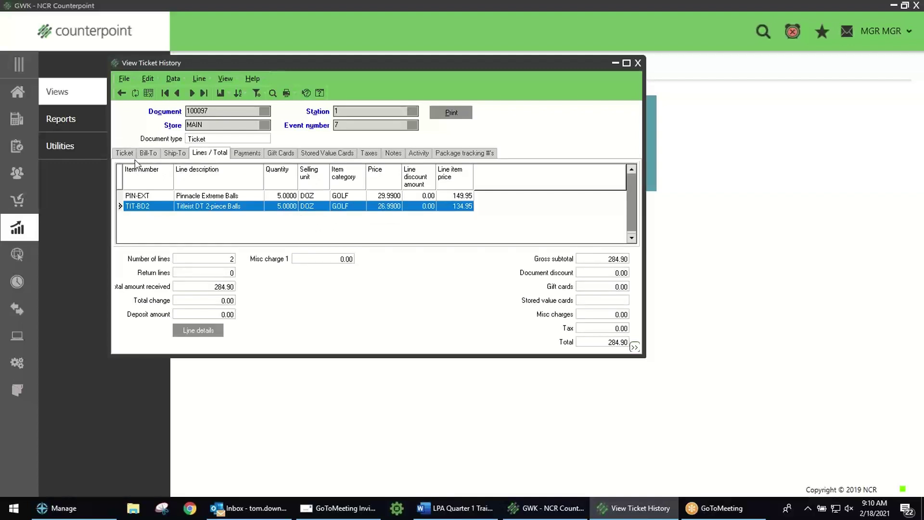
click(637, 63)
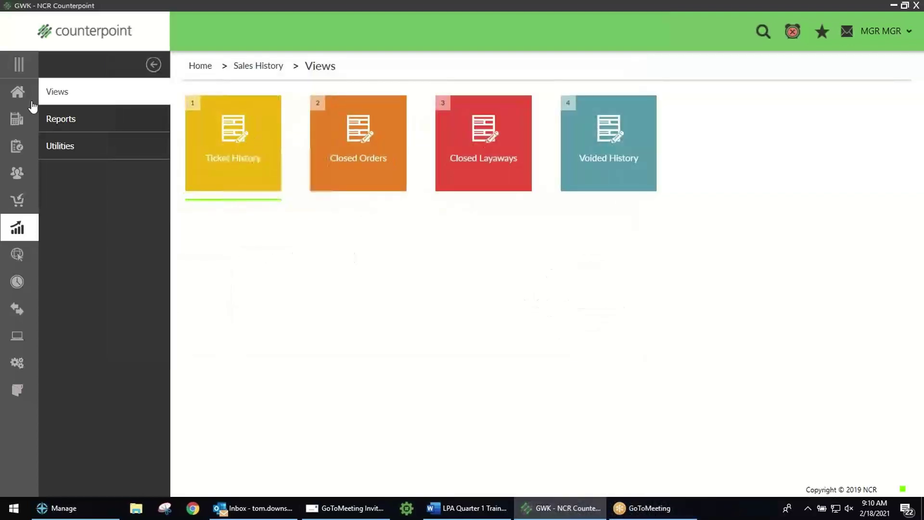
Step: Browse the Inventory area and its Utilities, going Home between visits and ending back in Inventory
click(17, 92)
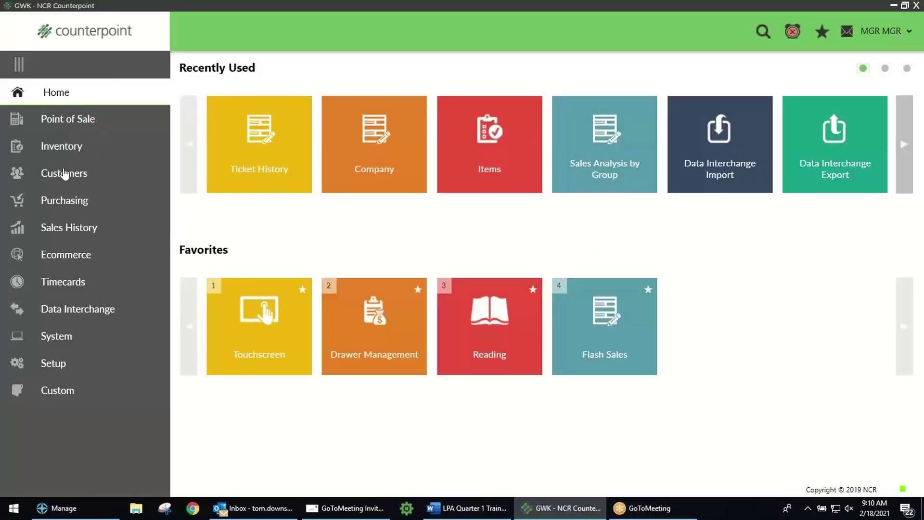
click(72, 147)
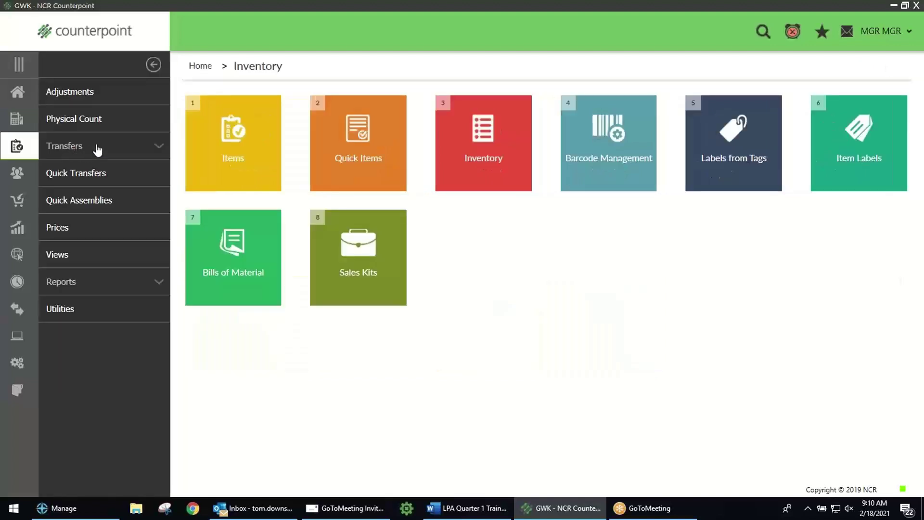
click(17, 93)
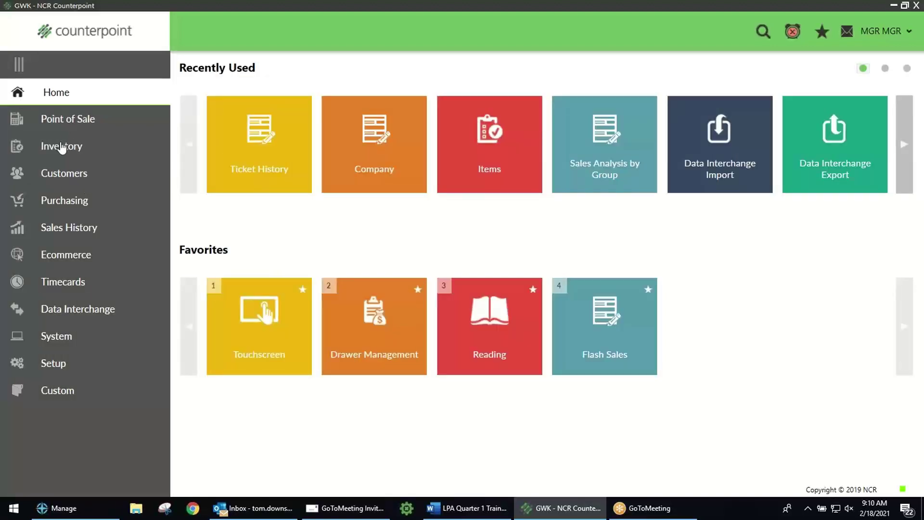
click(65, 145)
click(79, 311)
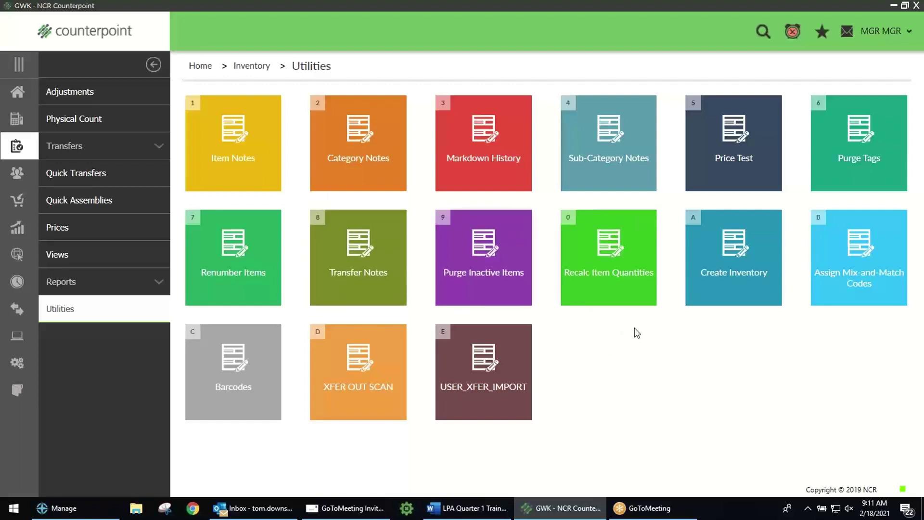
click(20, 92)
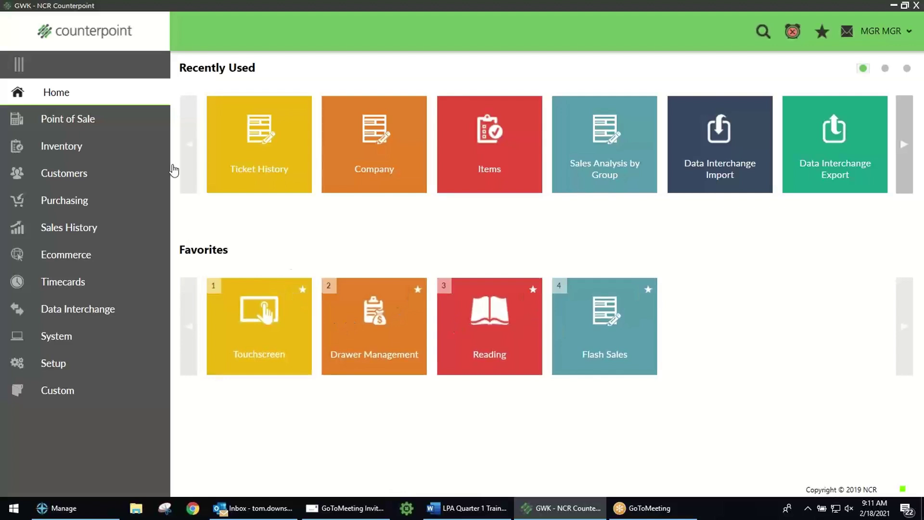
click(71, 147)
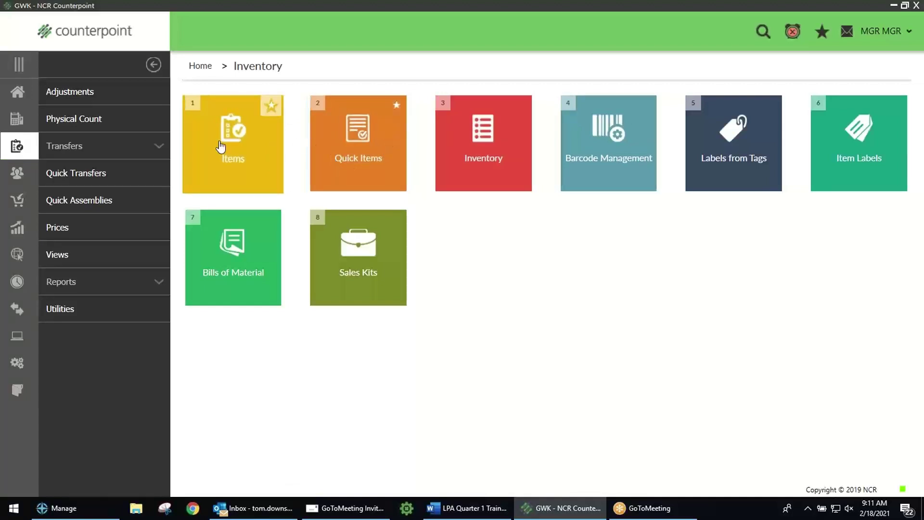
Step: On the home page, unstar the Flash Sales favorite tile
click(17, 92)
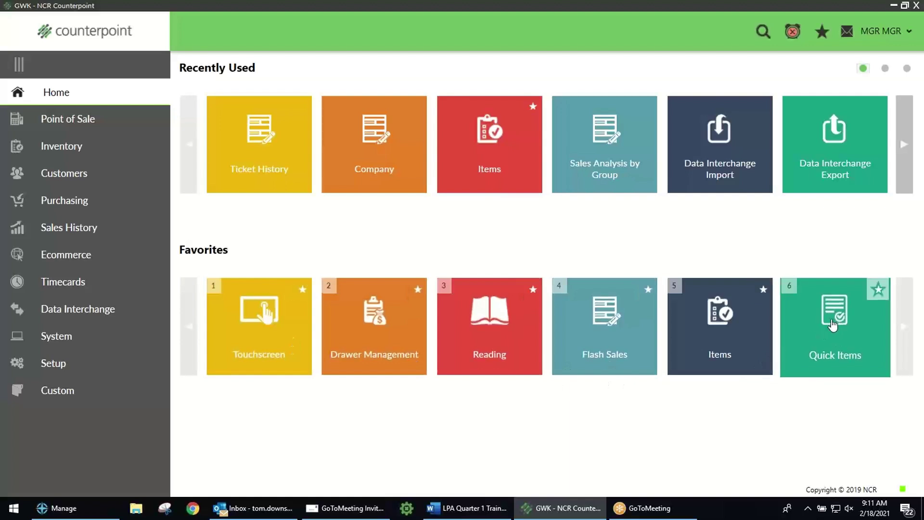
click(647, 290)
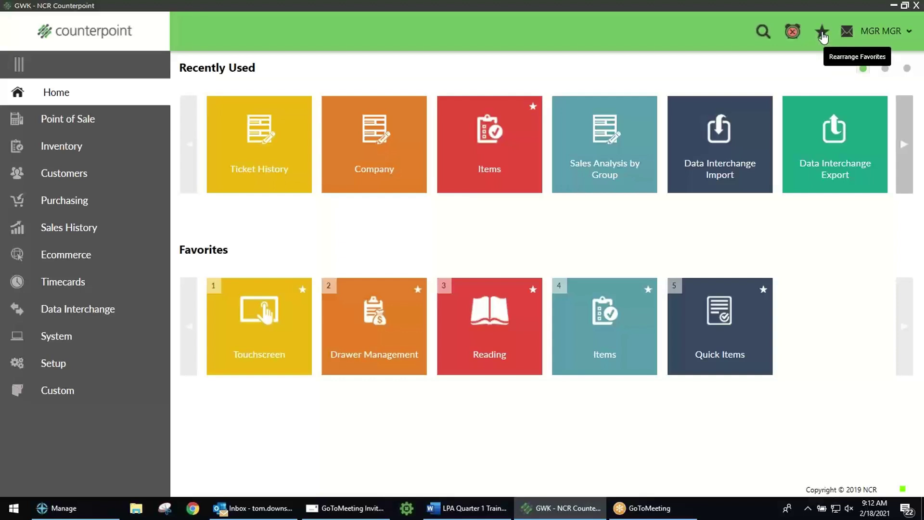
Step: In Rearrange Favorites, drag Items ahead of Touchscreen, then close the panel
click(822, 33)
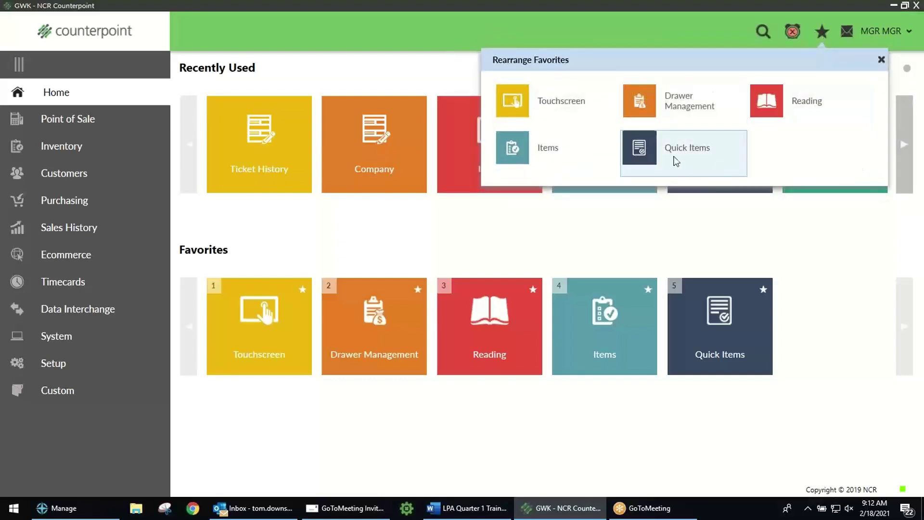
drag(560, 158, 588, 122)
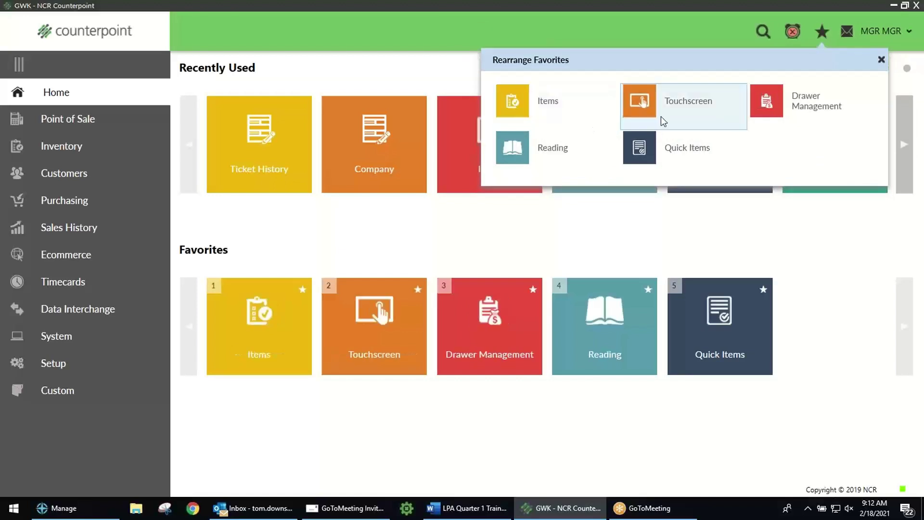
click(458, 419)
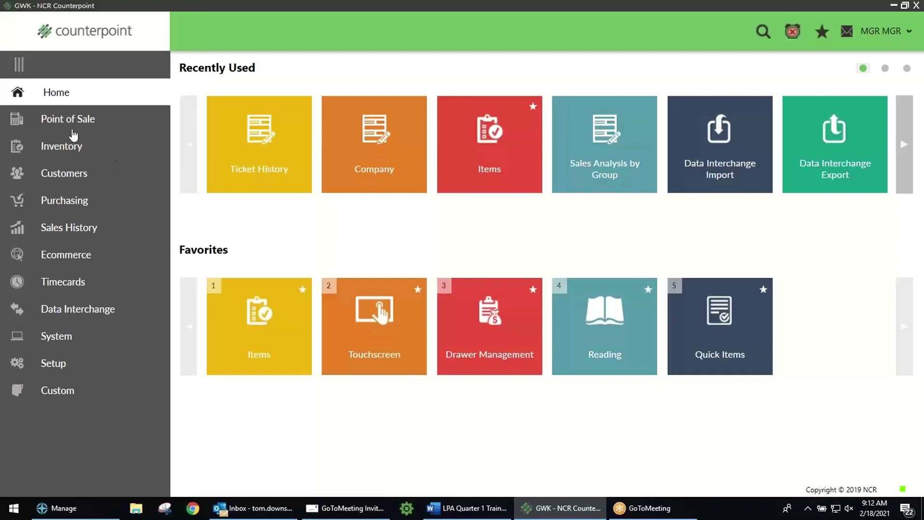
Step: View the Inventory reports list, then return Home and bring up the application search field
click(72, 149)
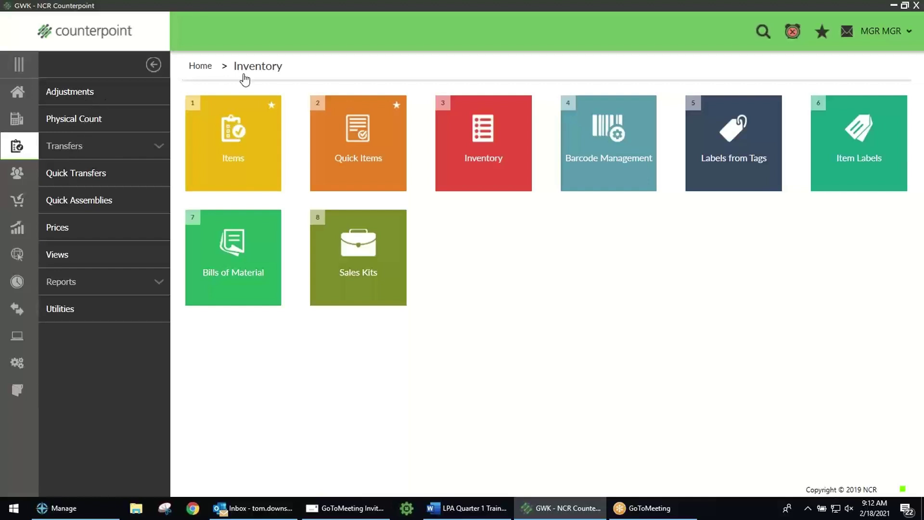
click(72, 284)
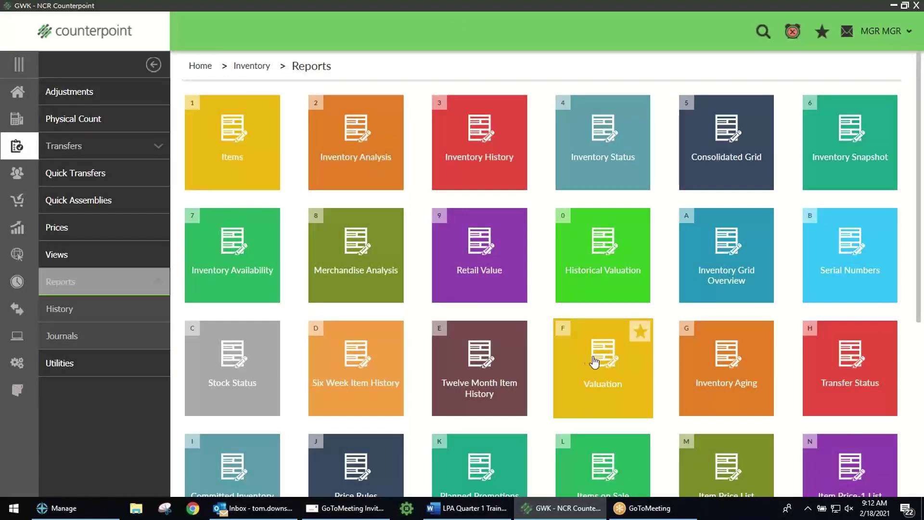
click(18, 92)
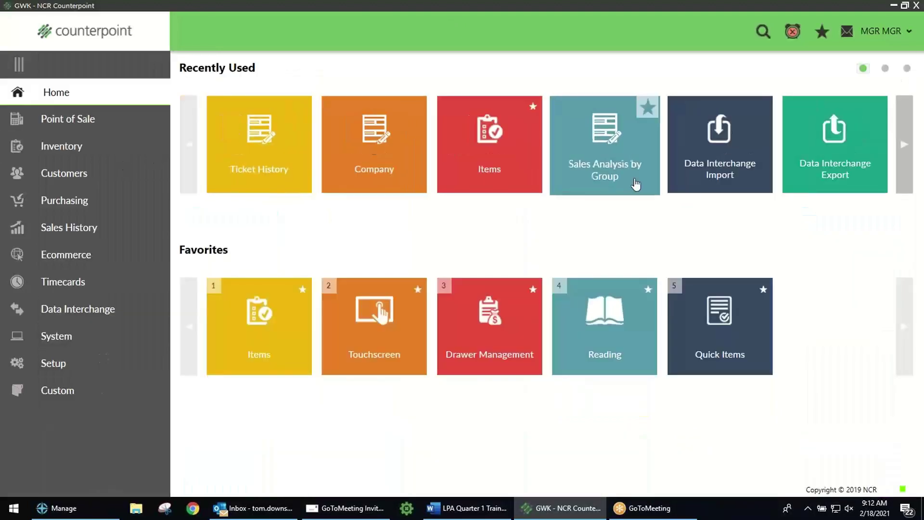
click(761, 32)
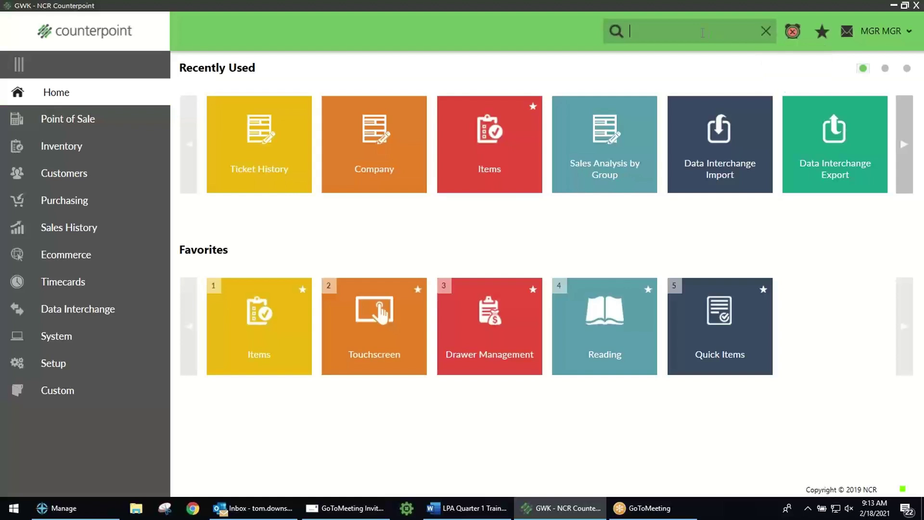
Step: Search 'valua' to open the Valuation report, close it, then go to Inventory
text(valuatio)
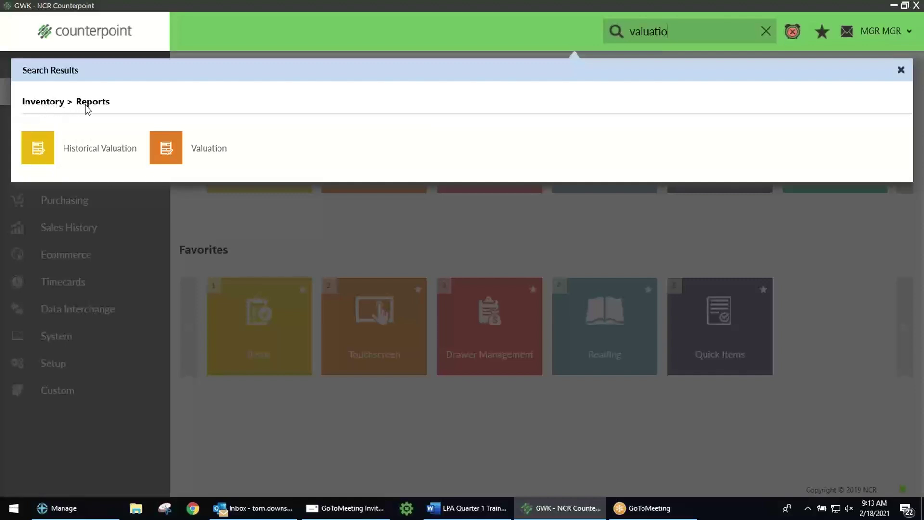
click(165, 154)
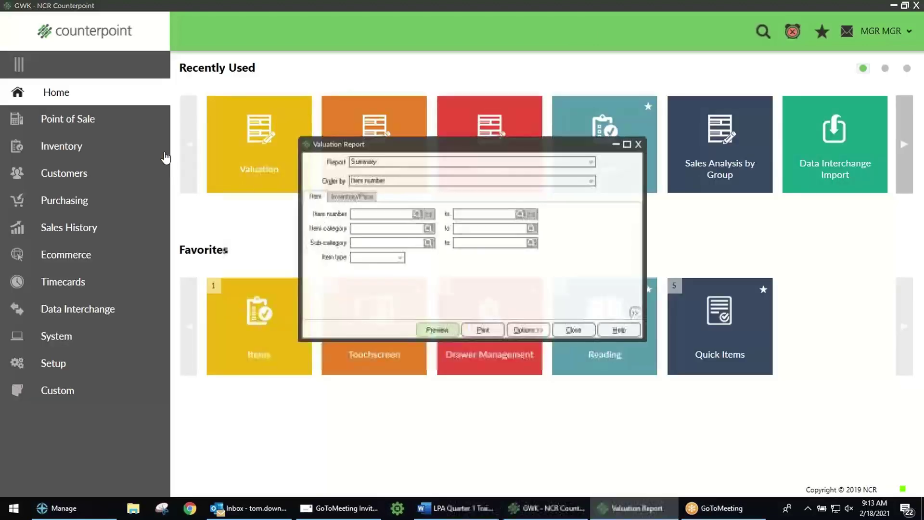
click(639, 145)
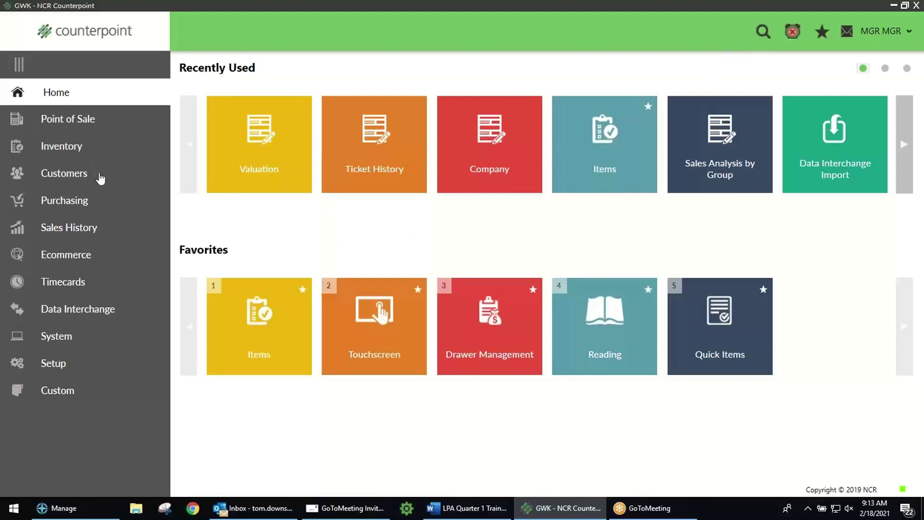
click(64, 150)
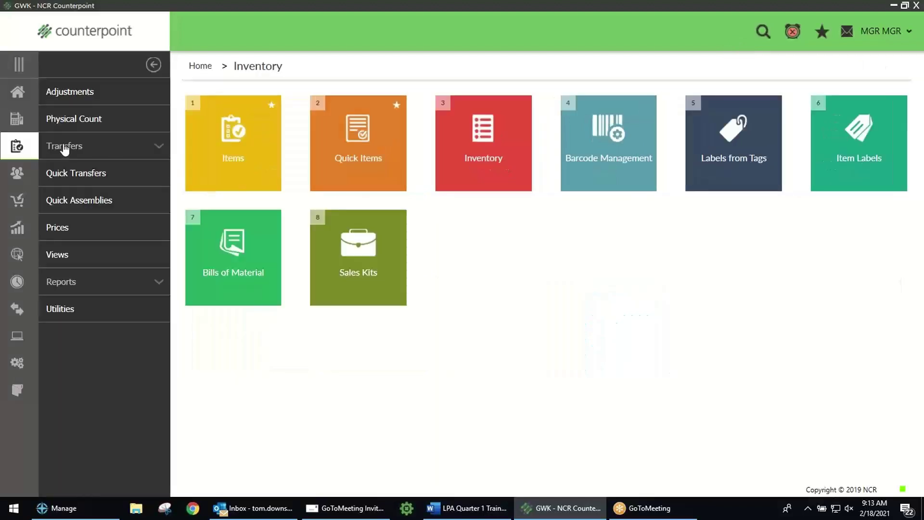
Step: Open the Items window, nudge it up and right, and bring up the Item number lookup
click(235, 148)
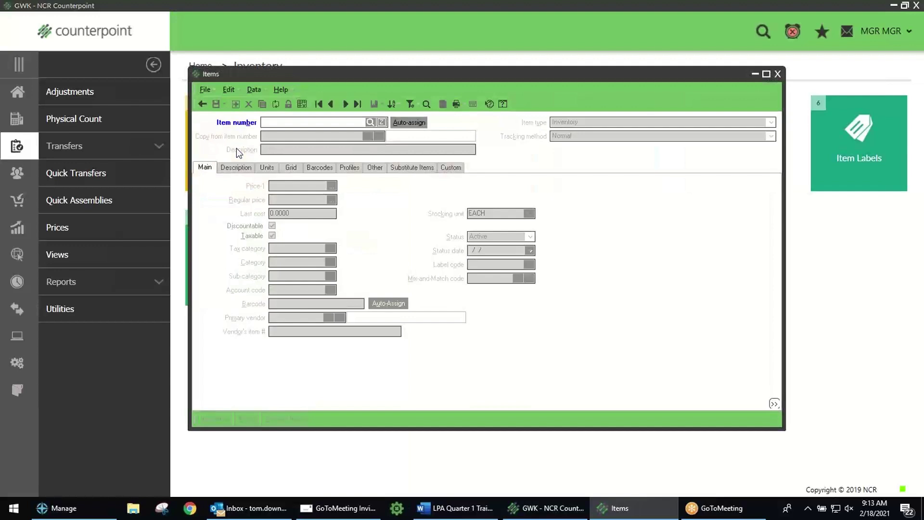
drag(379, 75, 406, 66)
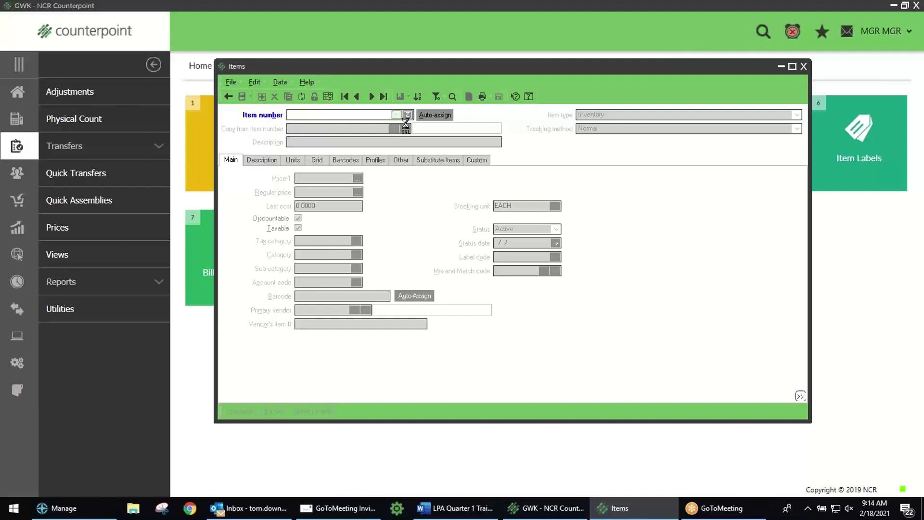
click(396, 115)
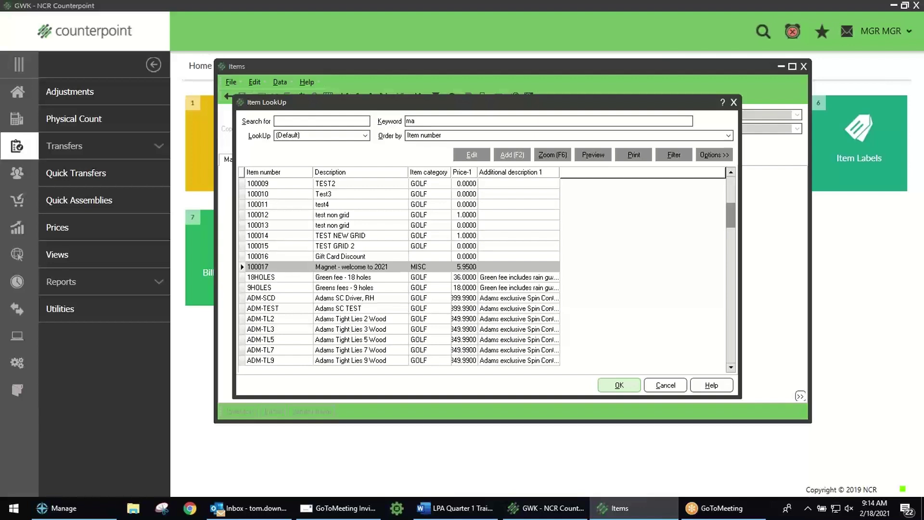
Step: Filter Item LookUp by keyword 'mag' (after trying 'adam') and open item 100017, 'Magnet - welcome to 2021'
key(Return)
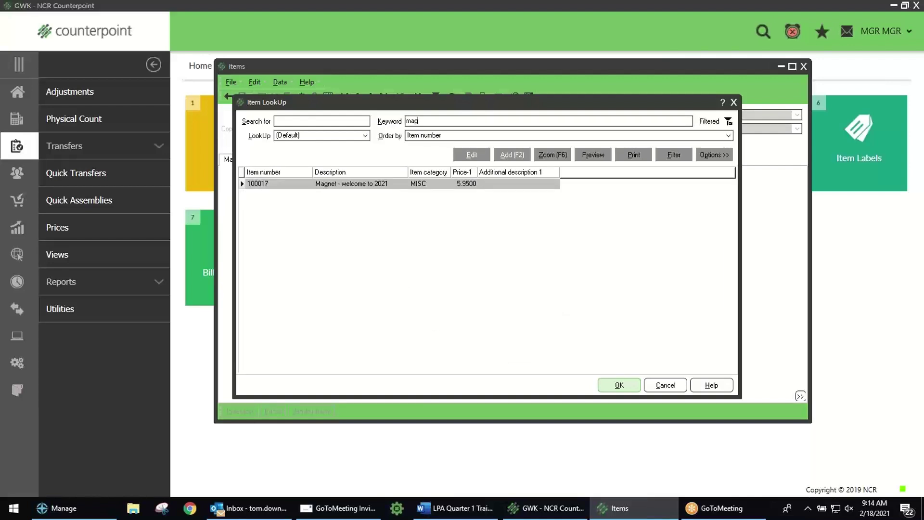
text(ad)
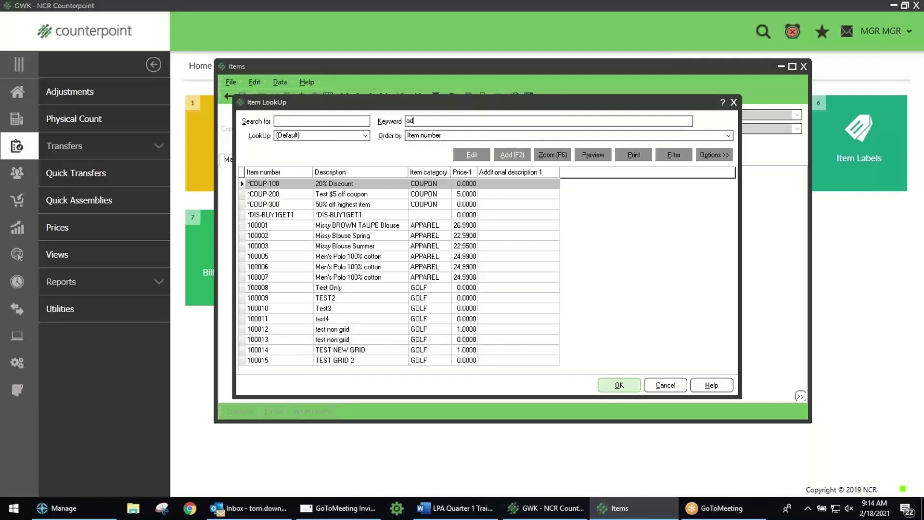
text(am)
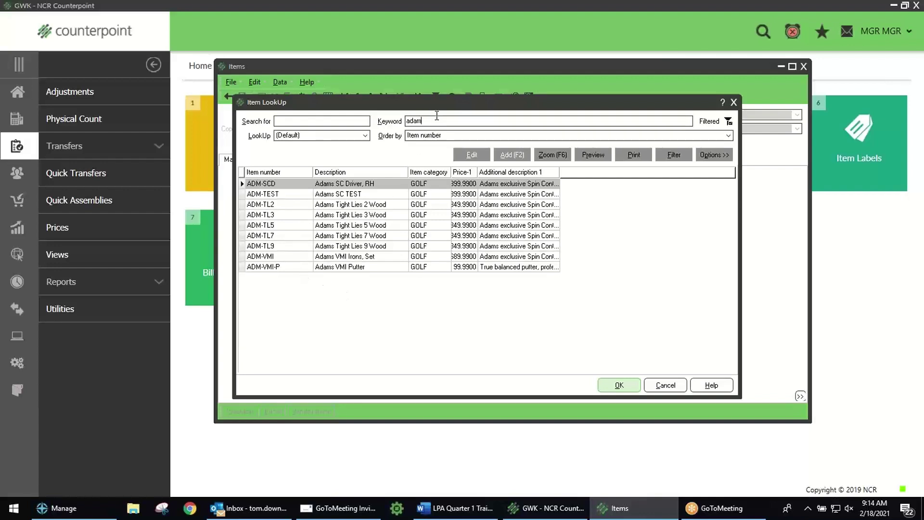
key(Return)
key(BackSpace)
text(mag)
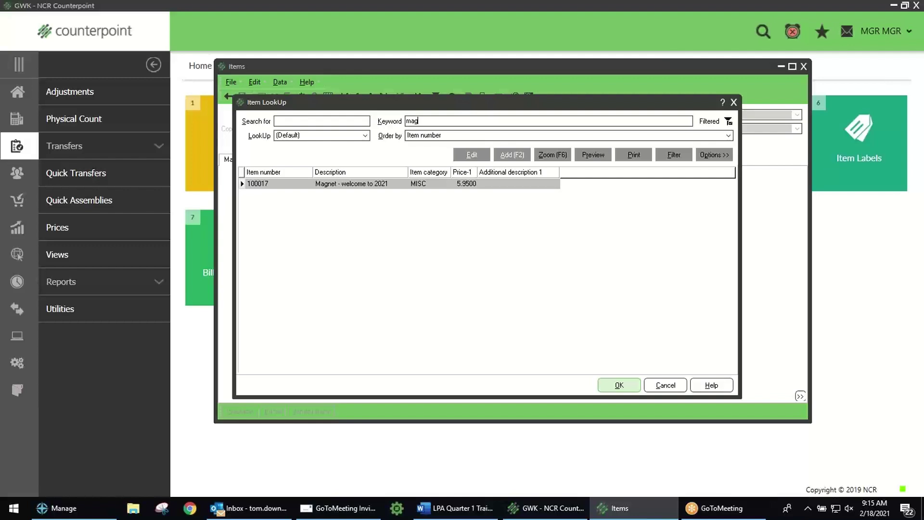
double_click(299, 183)
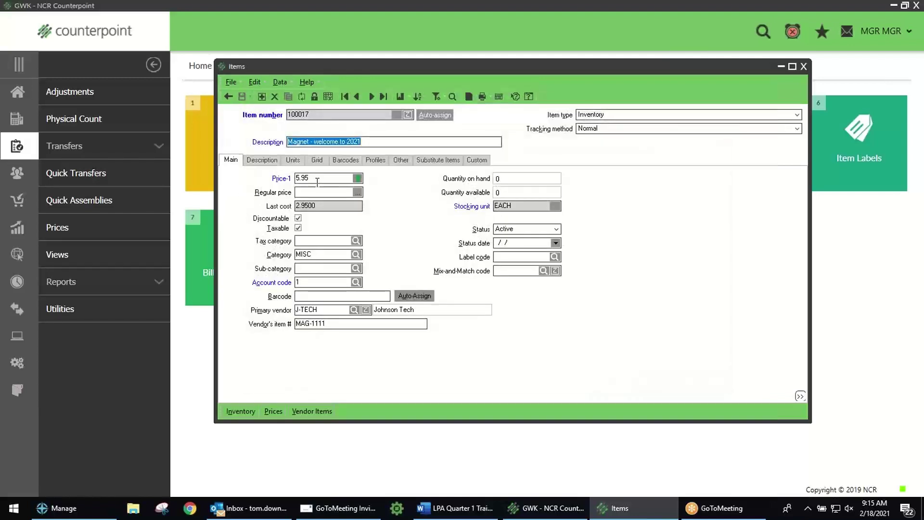
click(385, 142)
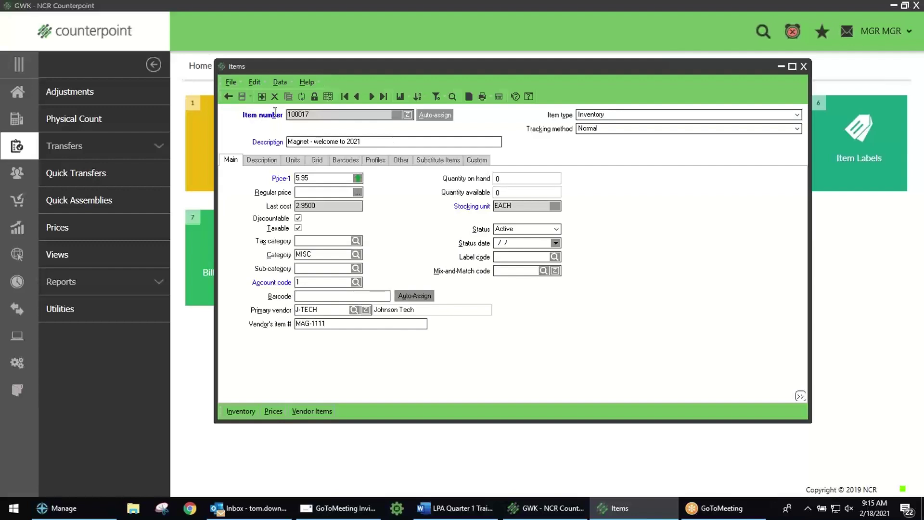
Step: Step forward through item records to ADM-TL5, then back to 9HOLES
click(371, 97)
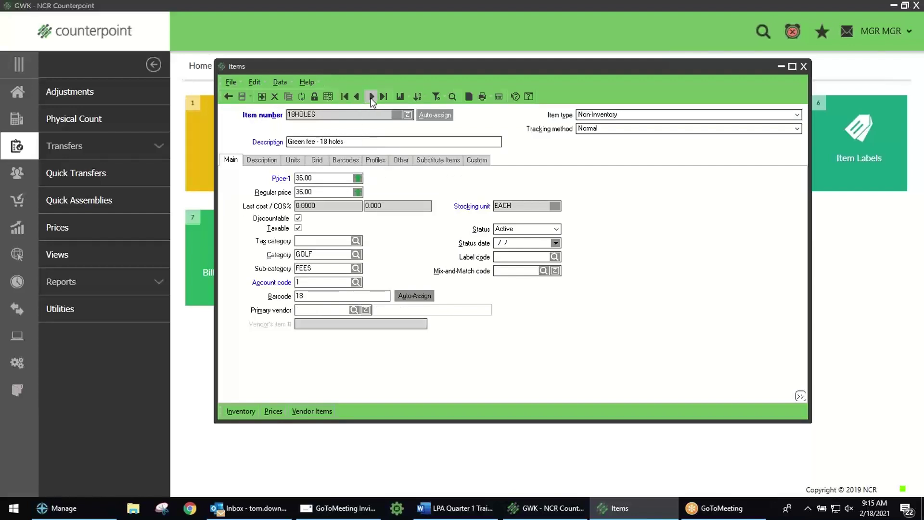
click(371, 97)
click(371, 97)
click(371, 97)
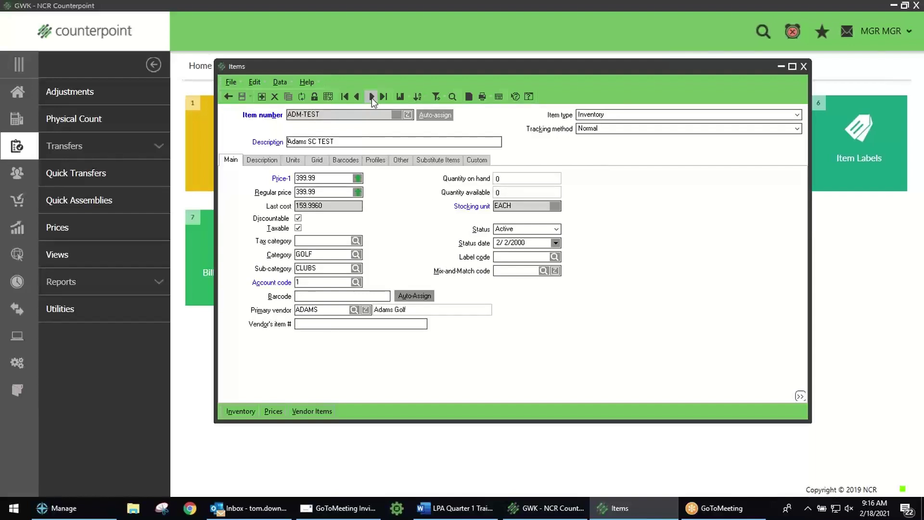
click(371, 98)
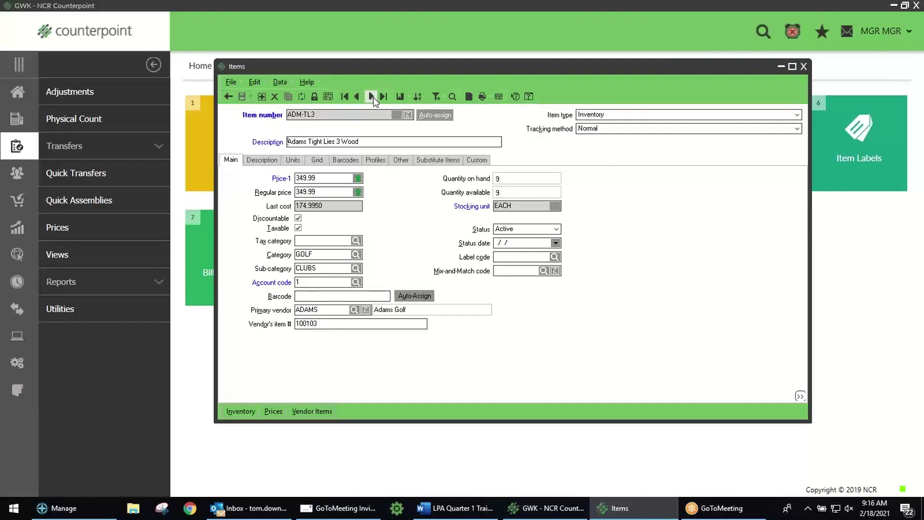
click(371, 97)
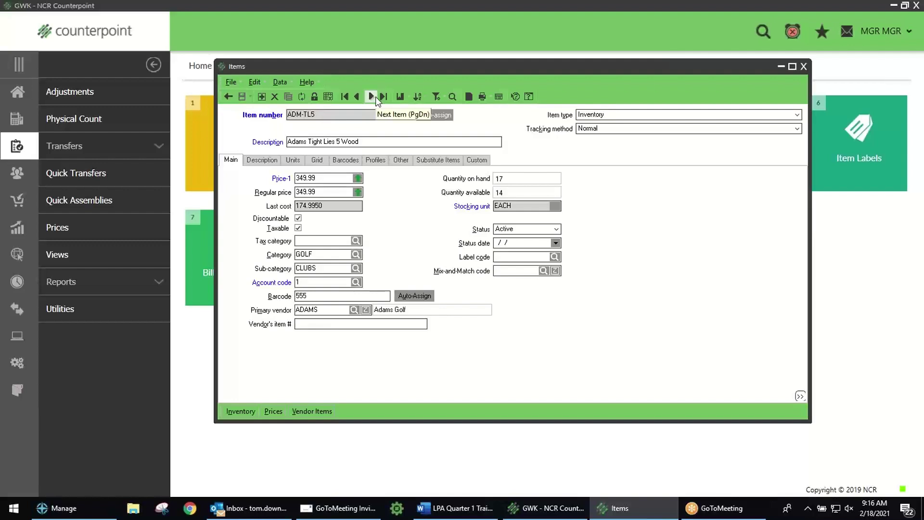
click(360, 98)
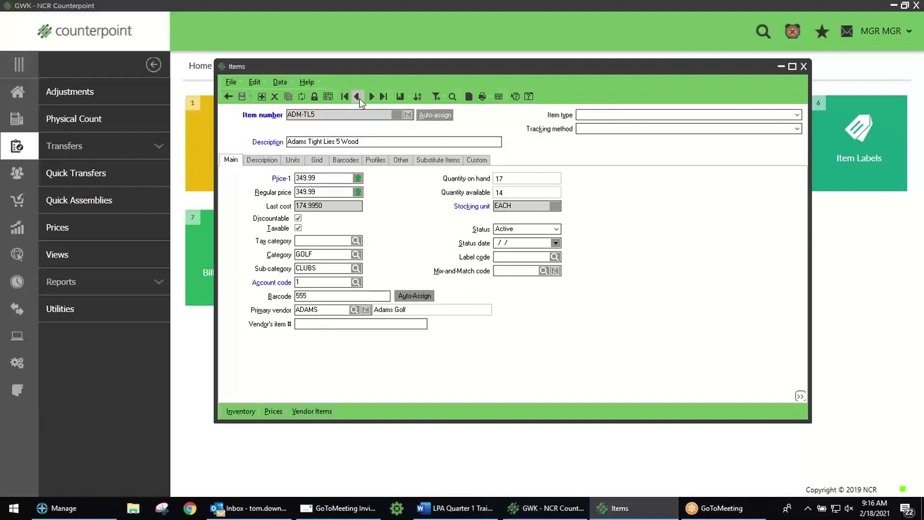
click(360, 97)
click(359, 97)
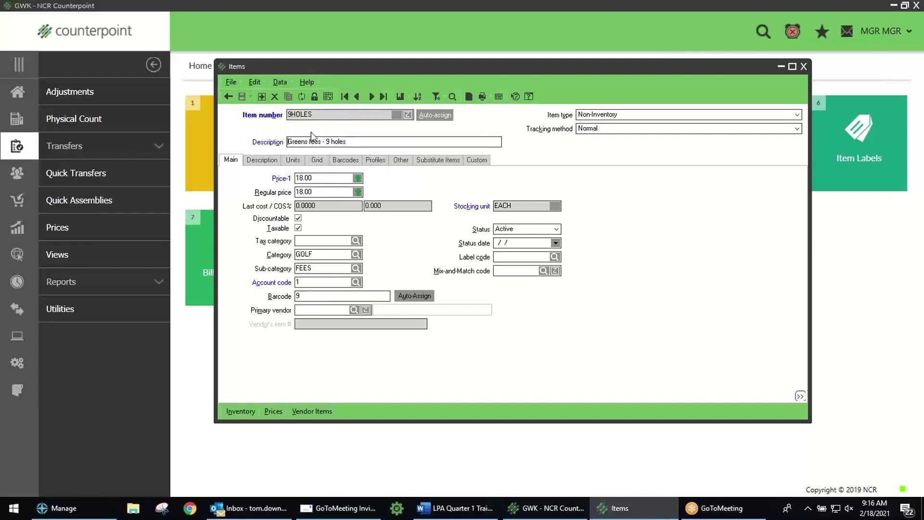
Step: Append 'XXX' to the 9HOLES description, then cancel and confirm discarding the change
click(369, 144)
text(XXX)
click(229, 97)
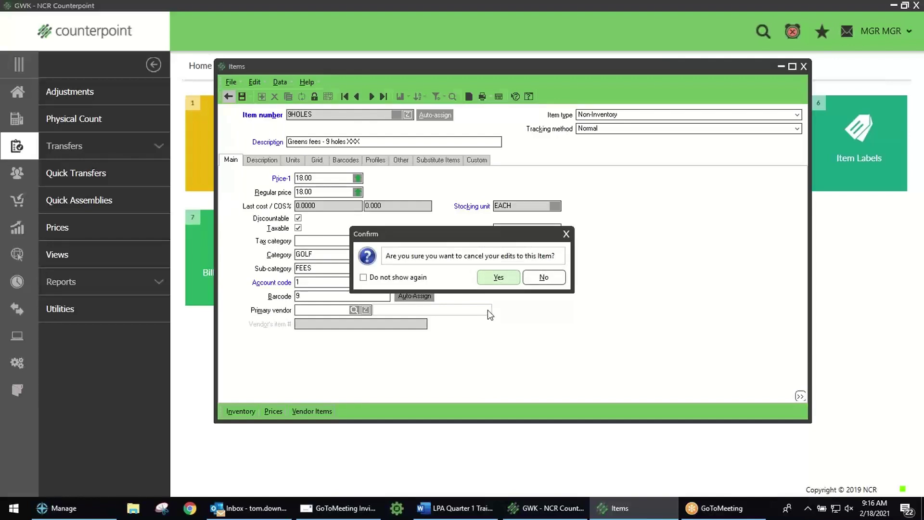
click(498, 277)
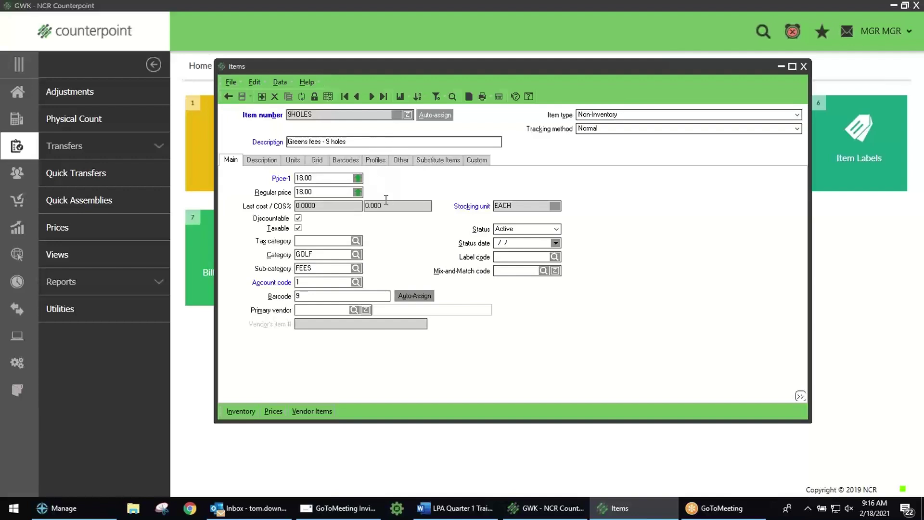
Step: Clear the form, close the Items window and reopen it
click(227, 96)
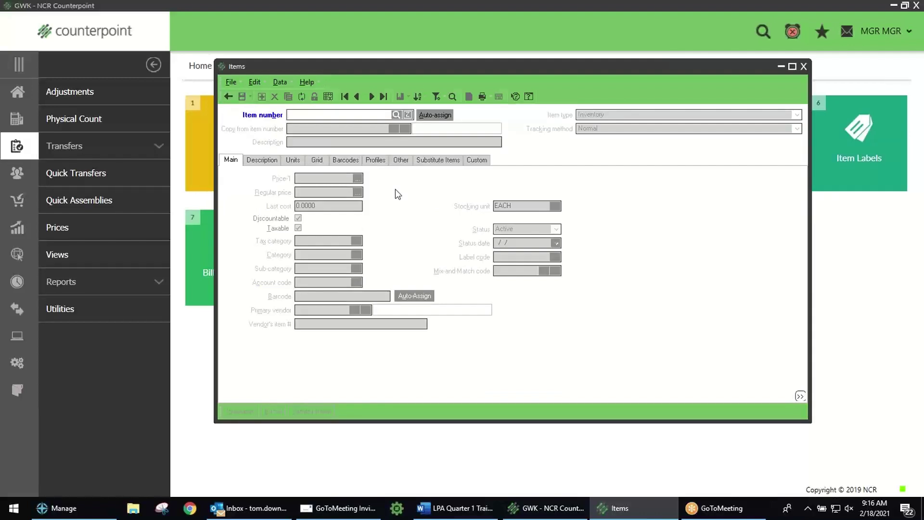
click(228, 95)
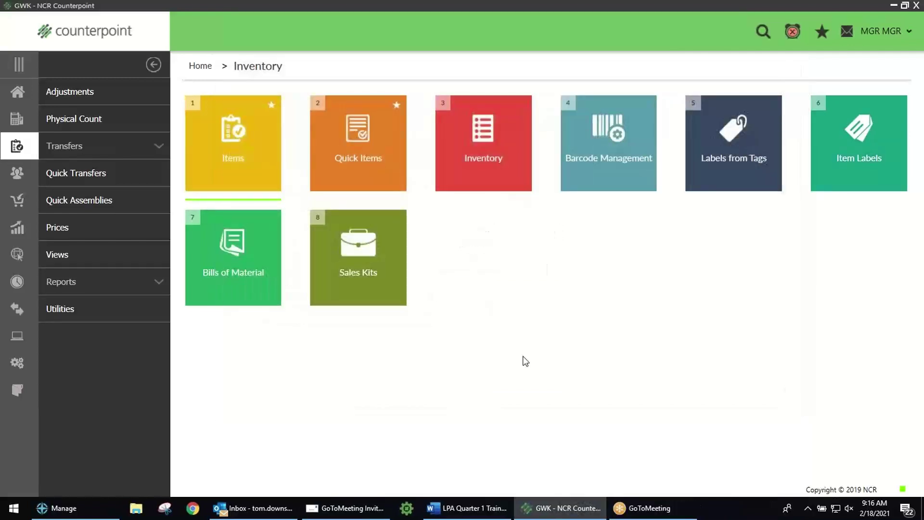
click(239, 164)
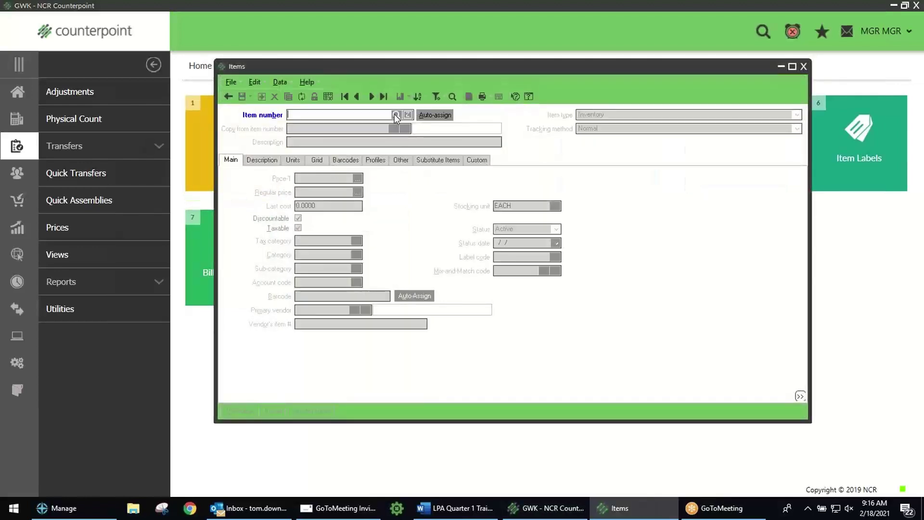
Step: Look up 'mag' to load item 100017, Magnet - welcome to 2021, and select its description
click(396, 115)
text(mag)
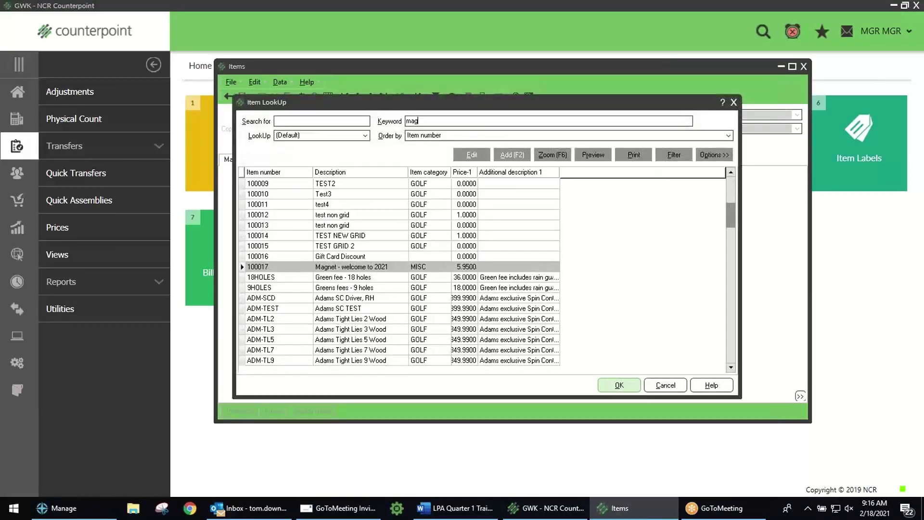
key(Return)
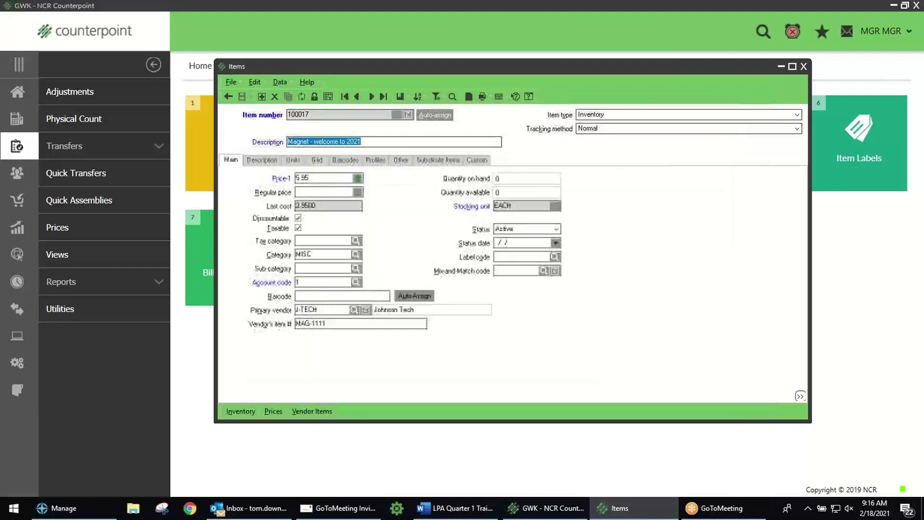
click(376, 143)
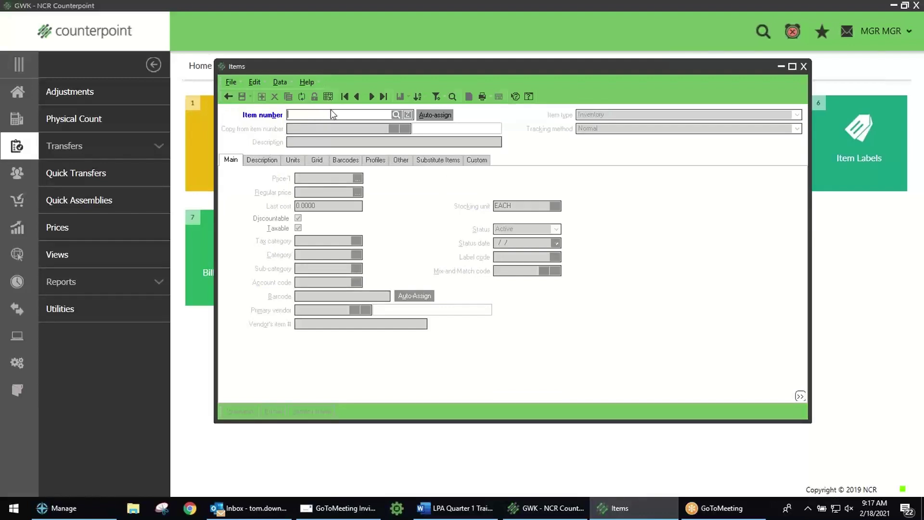
click(435, 115)
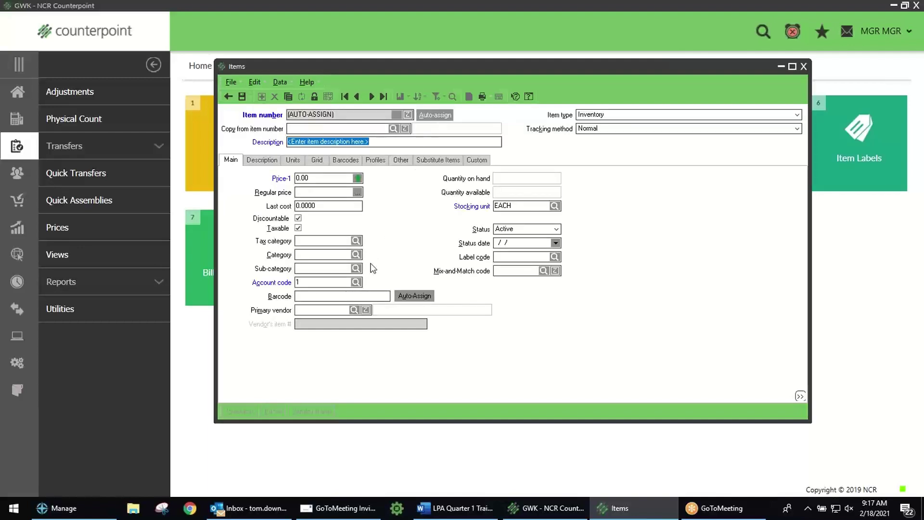
click(227, 96)
click(493, 278)
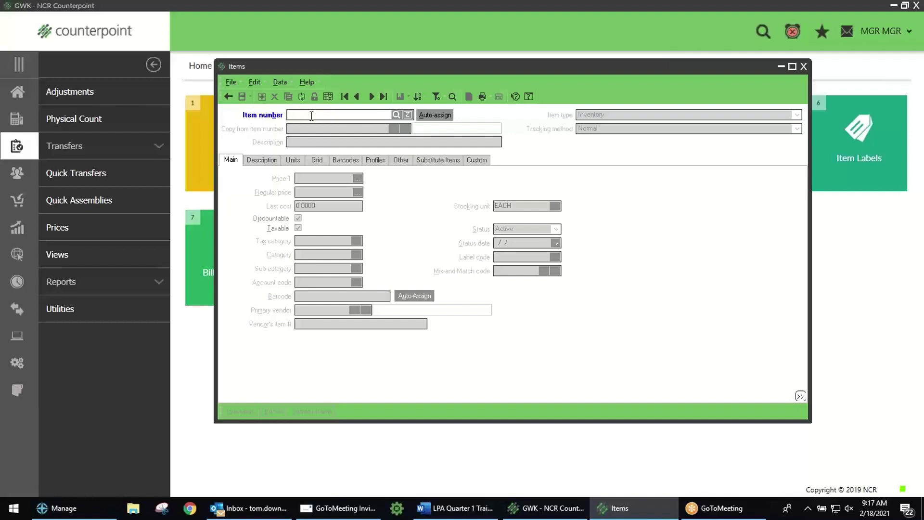
text(TEST-999)
key(Tab)
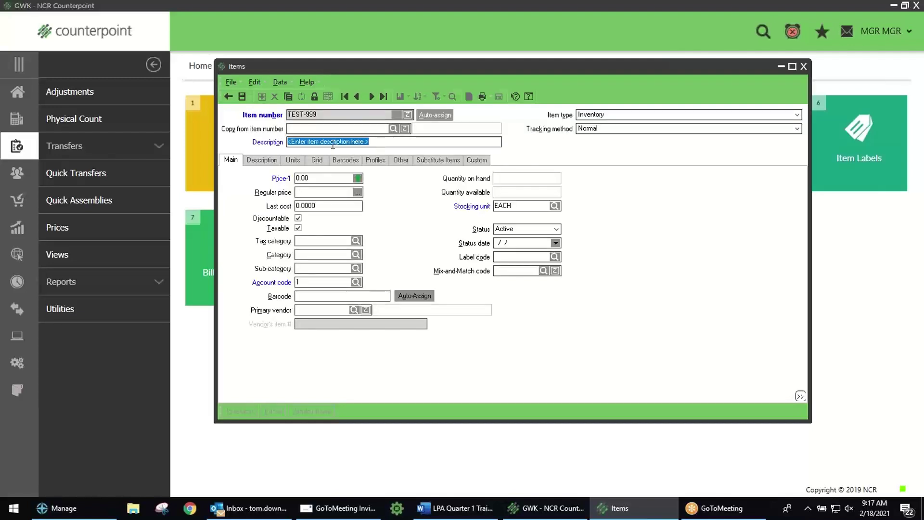
click(302, 143)
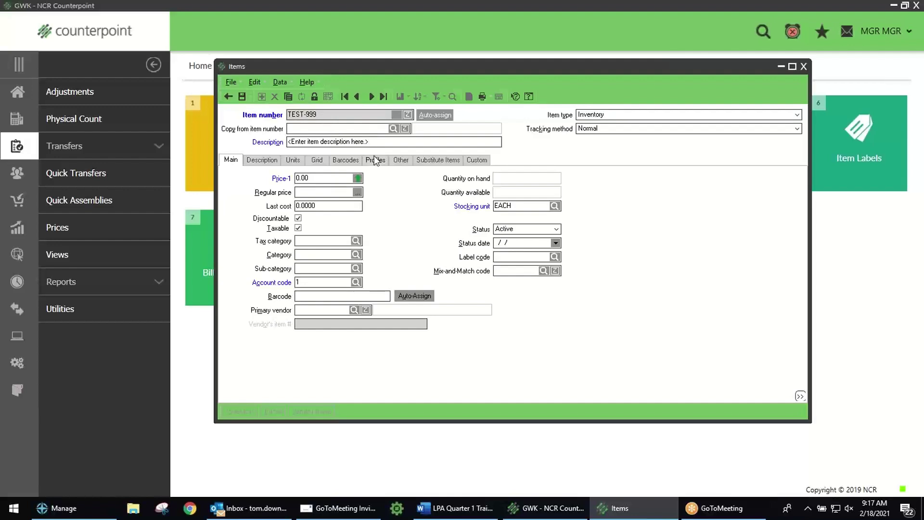
click(229, 96)
click(496, 278)
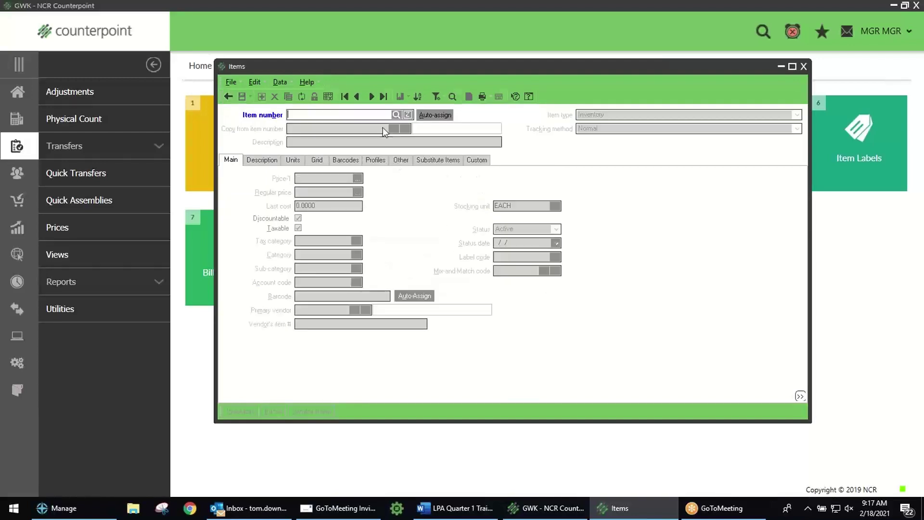
Step: Load item 100017 by searching the item lookup for 'mag'
click(395, 115)
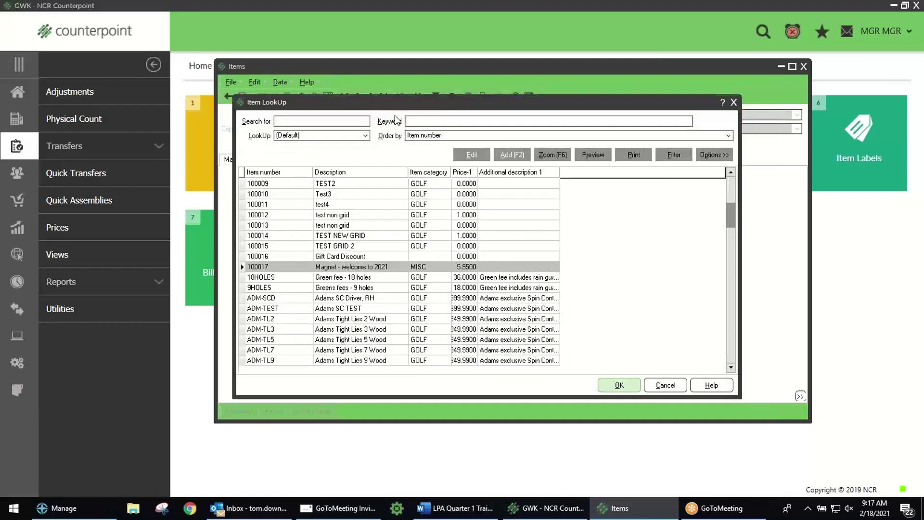
text(mag)
key(Return)
key(Return)
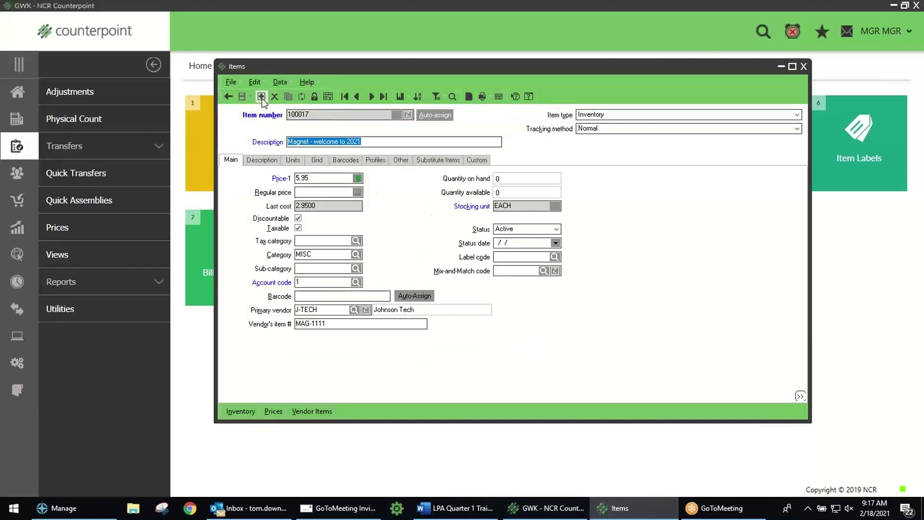
Step: Start a blank item, close and reopen Items, and reload item 100017 via the 'mag' lookup
click(261, 96)
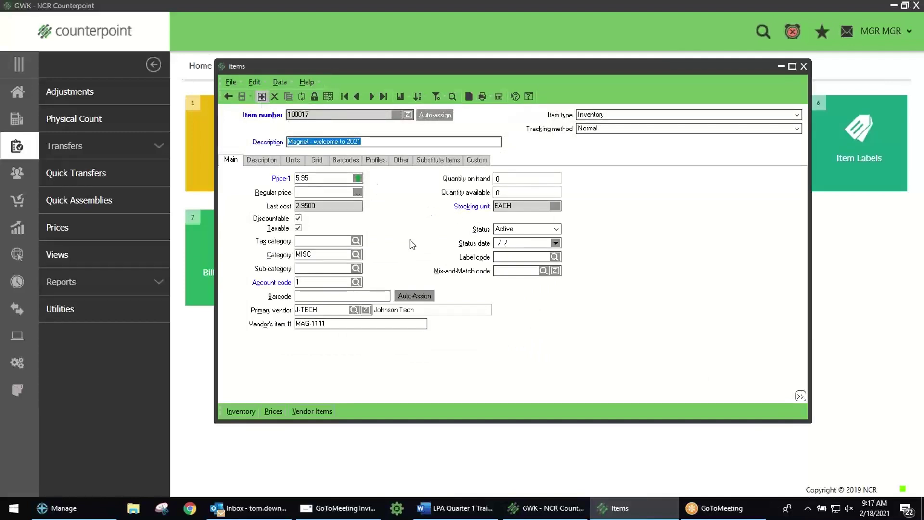
click(227, 96)
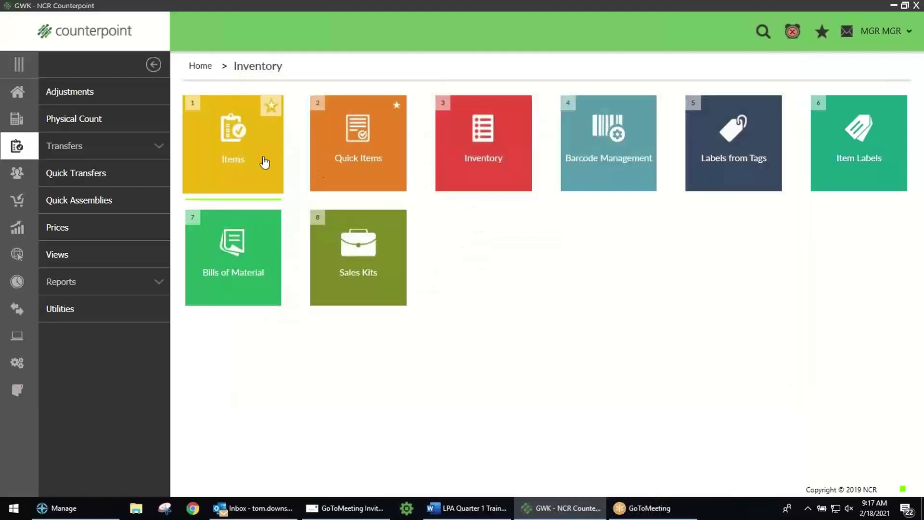
click(245, 140)
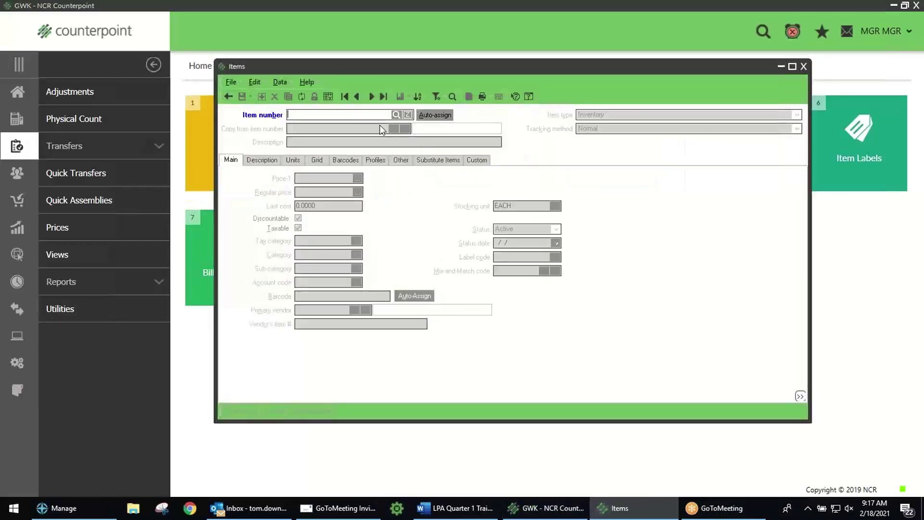
click(396, 115)
text(mag)
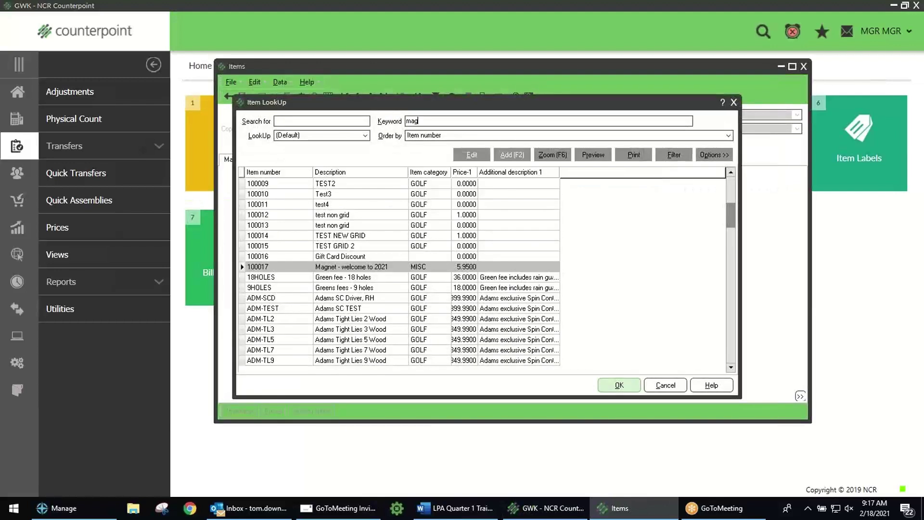
key(Return)
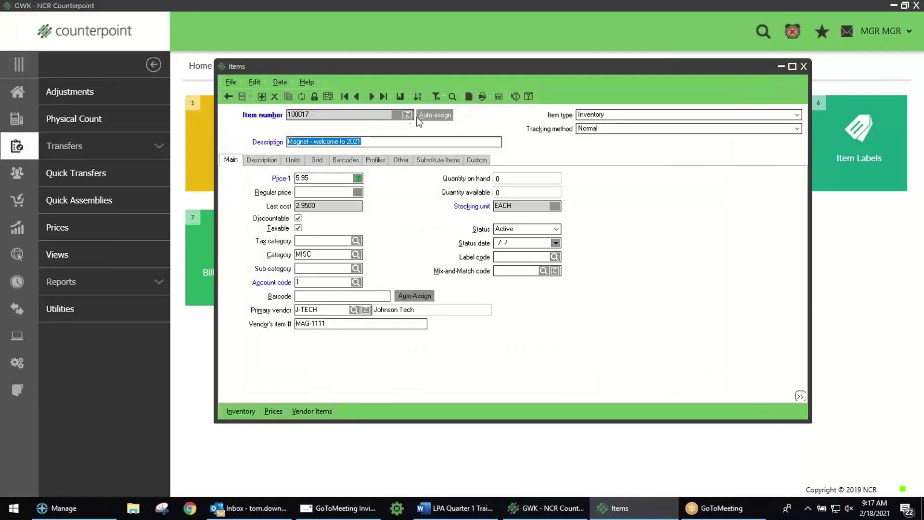
Step: Unlock protected fields to check stocking unit EACH, relock them, and view the Other tab
click(314, 96)
click(315, 97)
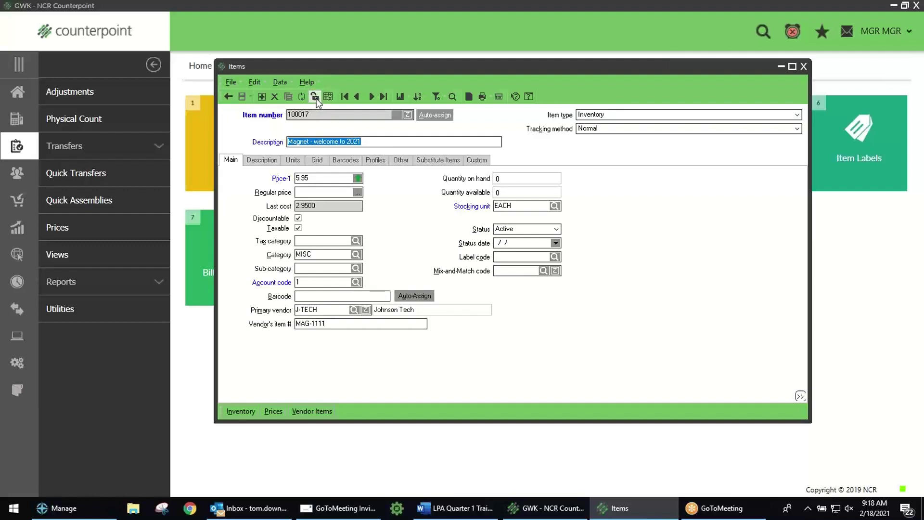
click(515, 206)
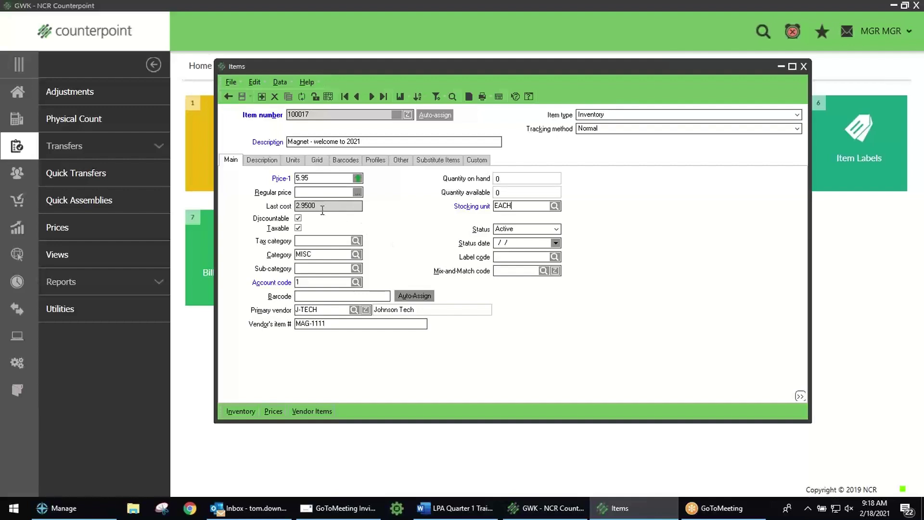
click(316, 96)
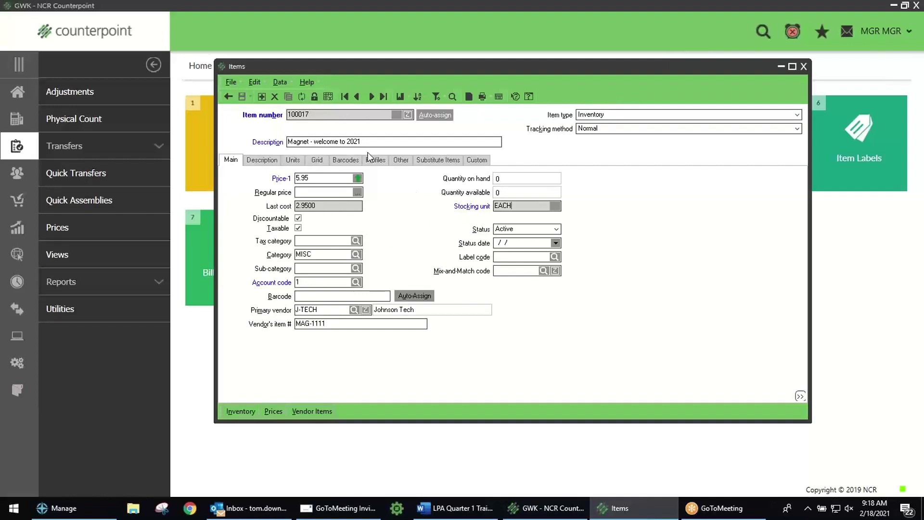
click(403, 161)
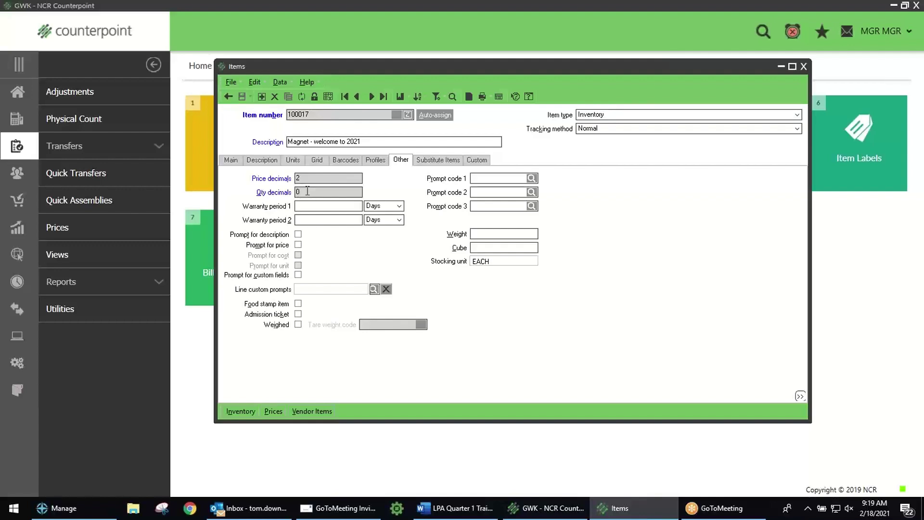
Step: Unlock and select the quantity decimals value, relock protected fields, and return to the Main tab
click(315, 96)
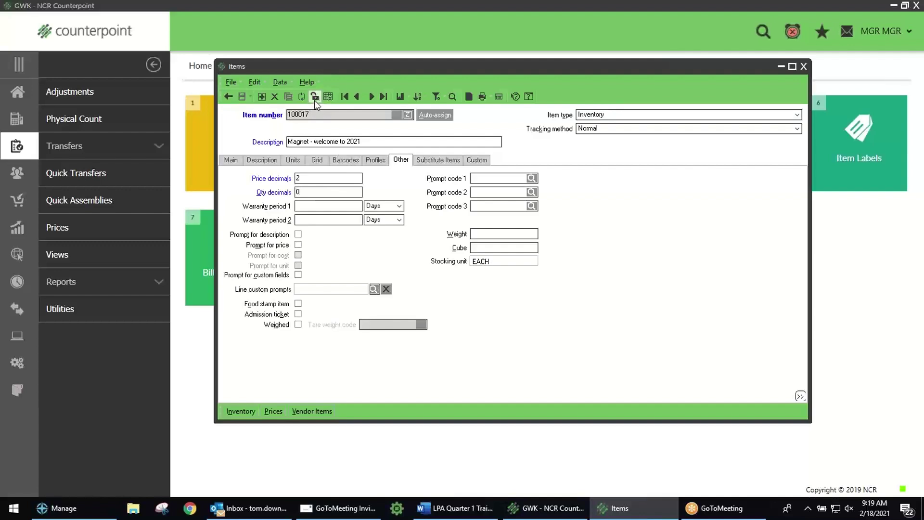
double_click(307, 192)
click(315, 98)
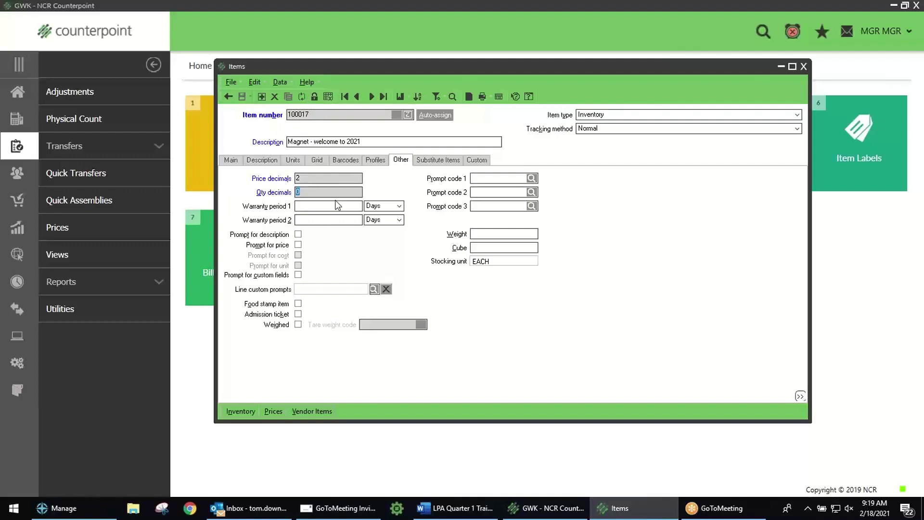
click(230, 161)
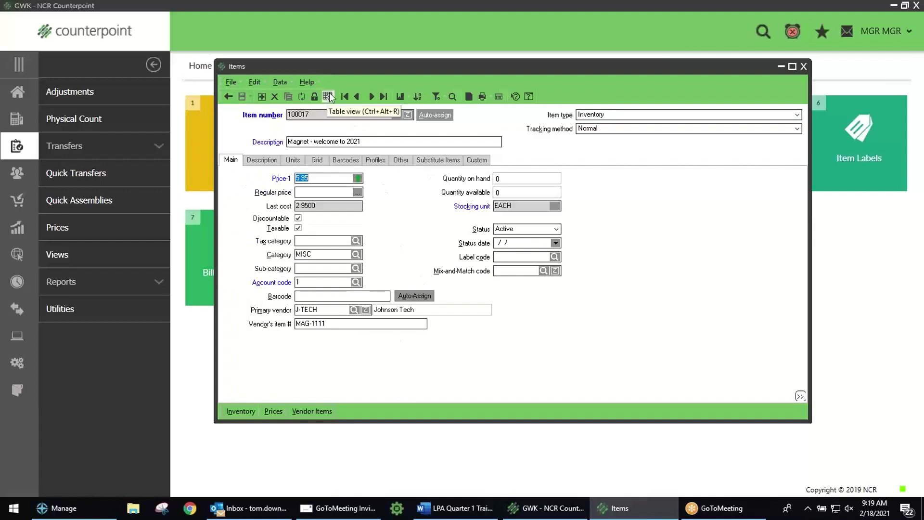
Step: Move the Items window up, then step to 18HOLES and back to item 100017
drag(365, 67, 363, 54)
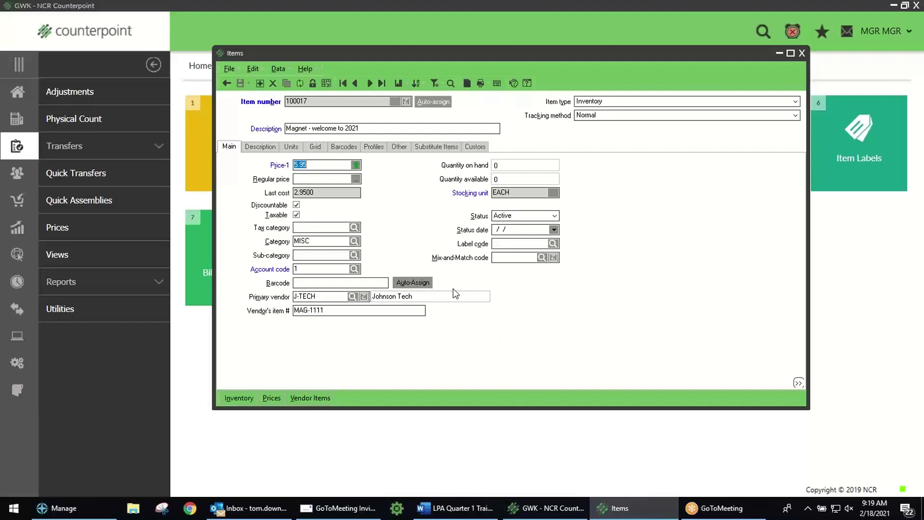
click(369, 84)
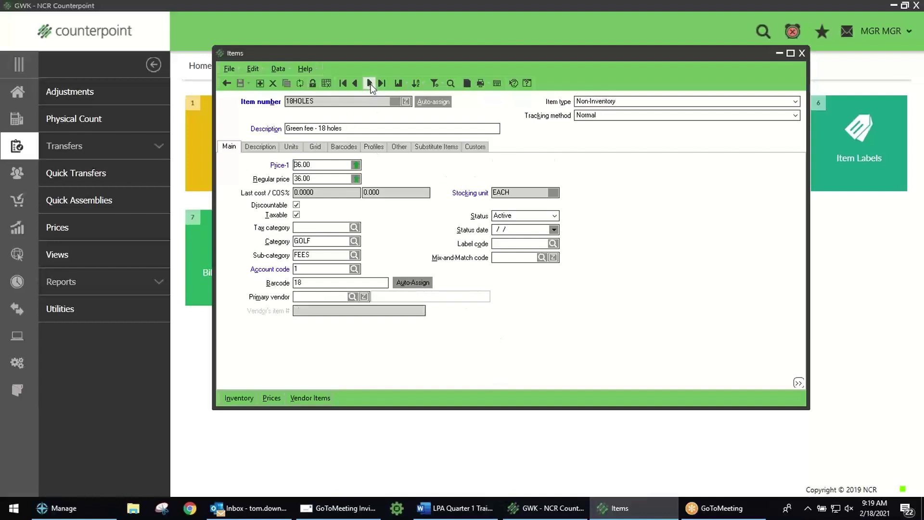
click(354, 83)
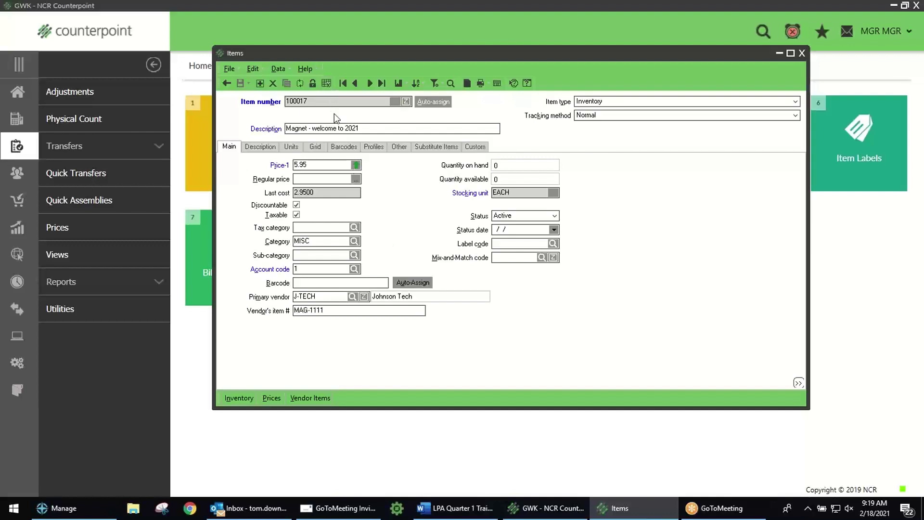
click(326, 85)
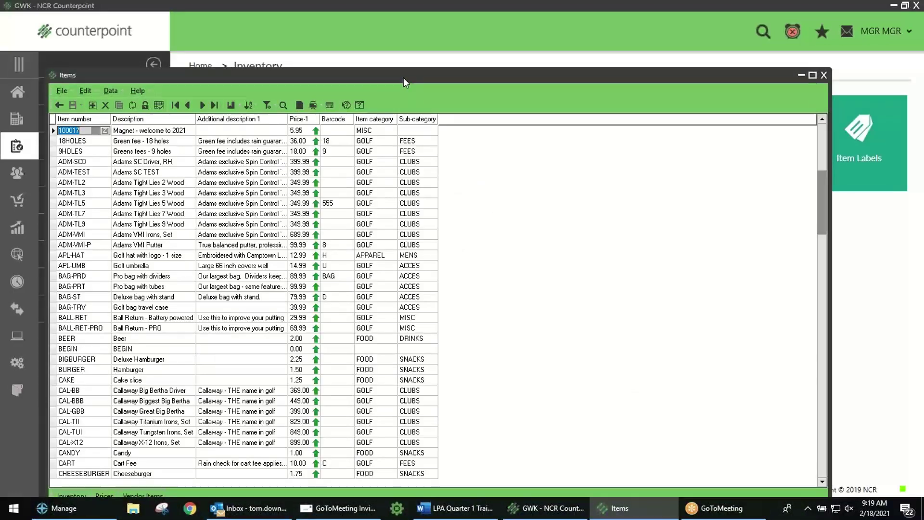
Step: Enlarge the items table to show more rows and bring up the Item Filter
drag(403, 77, 470, 41)
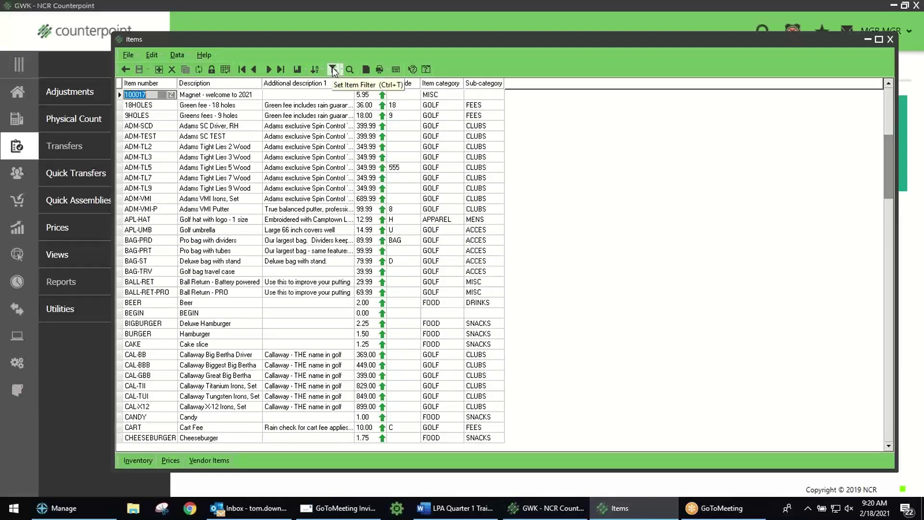
click(333, 69)
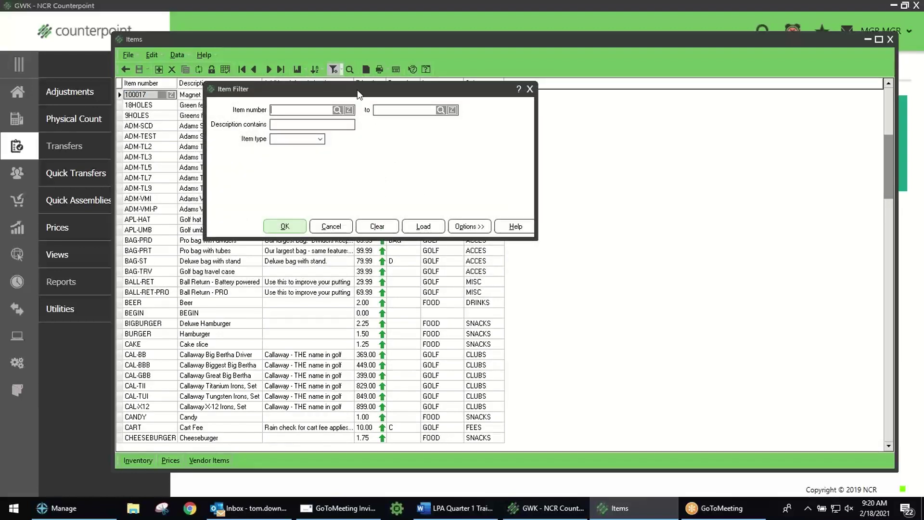
Step: Filter items to descriptions containing 'Adams', leaving nine ADM golf club items
drag(357, 89, 467, 104)
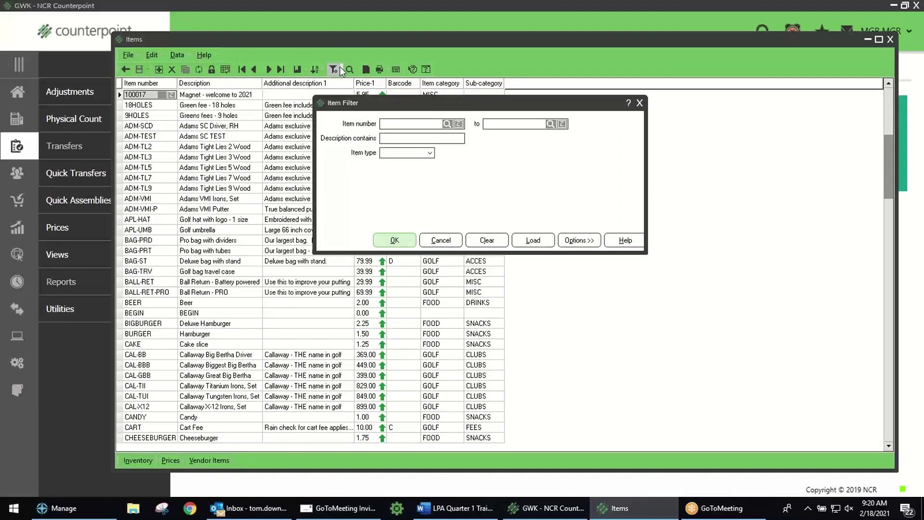
click(410, 139)
text(Adams)
key(Return)
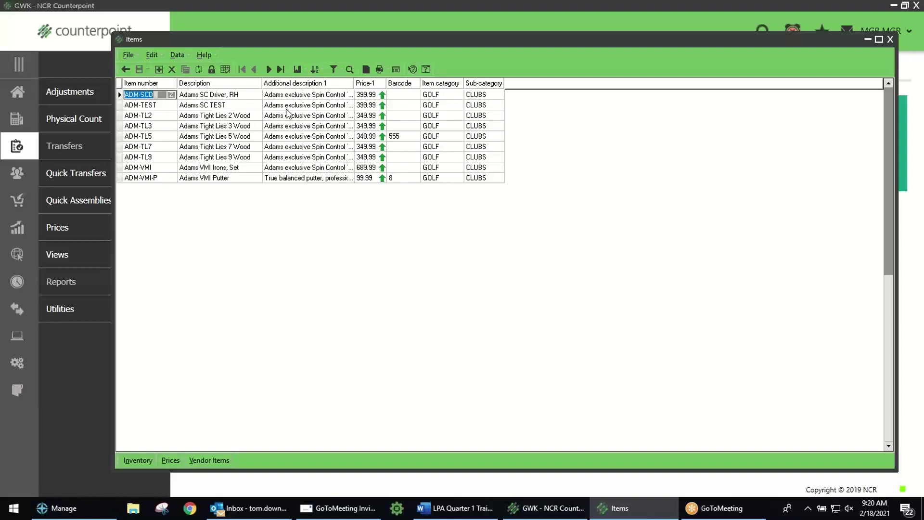
Step: Reopen the item filter and delete the 'Adams' description criterion
click(333, 70)
click(415, 140)
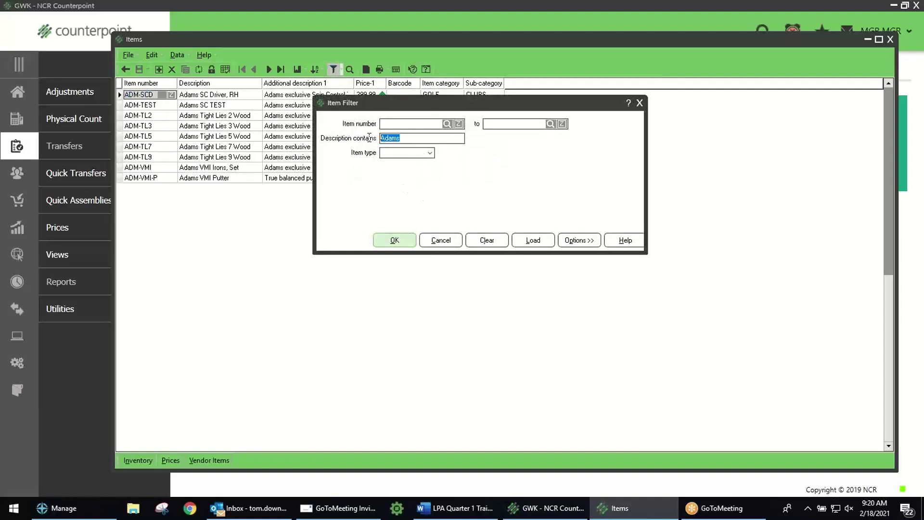
key(Delete)
Step: Customize the filter, making the fourth condition Item category and adding a Primary vendor condition
right_click(495, 182)
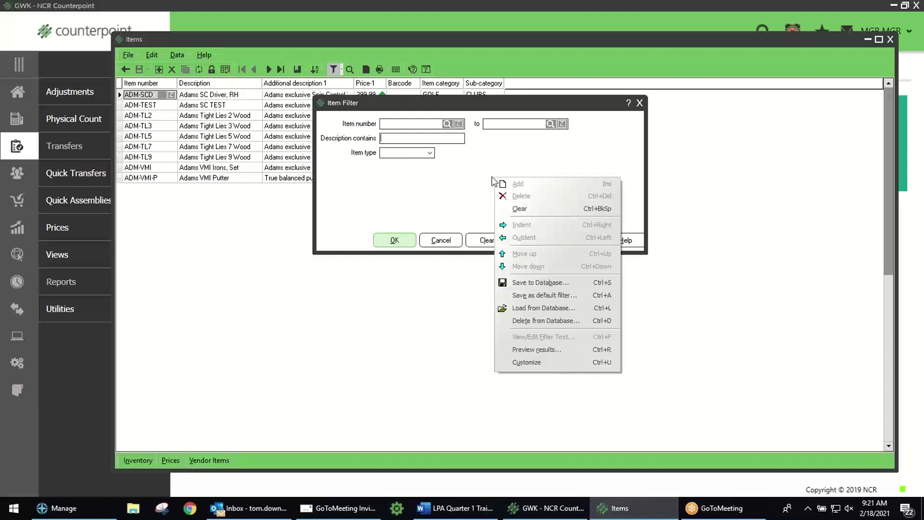
click(529, 364)
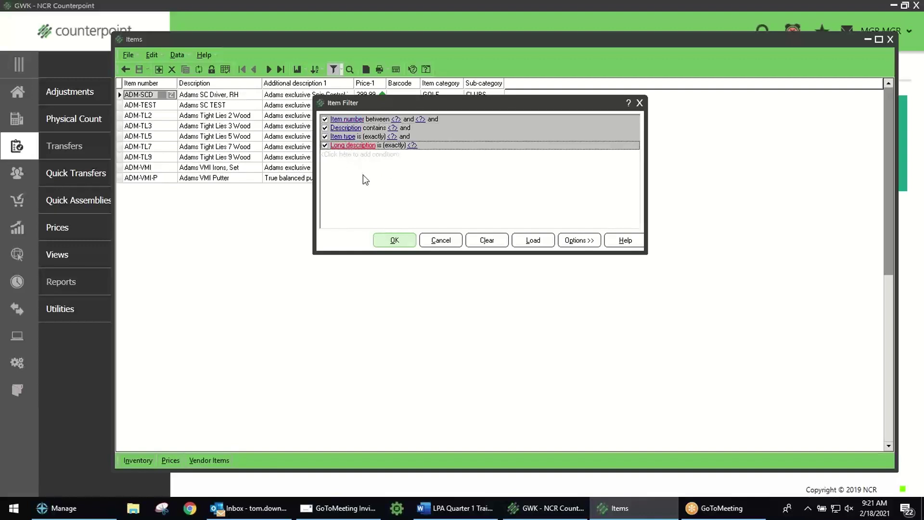
click(355, 146)
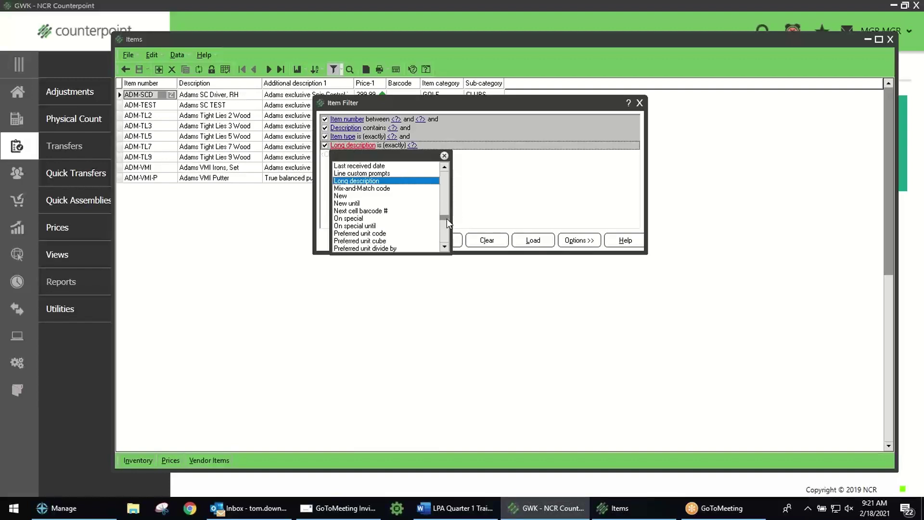
mouse_move(447, 219)
mouse_down()
mouse_move(447, 169)
mouse_move(447, 221)
mouse_move(447, 210)
mouse_up()
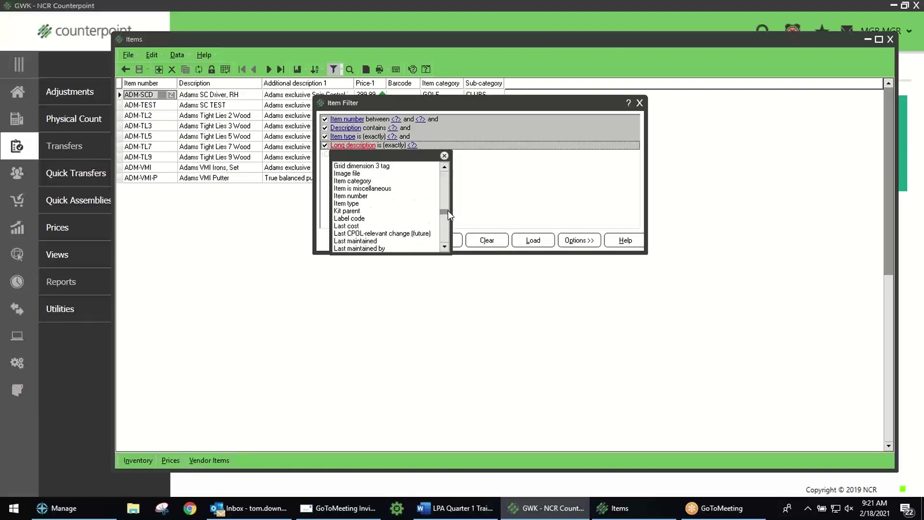
click(366, 181)
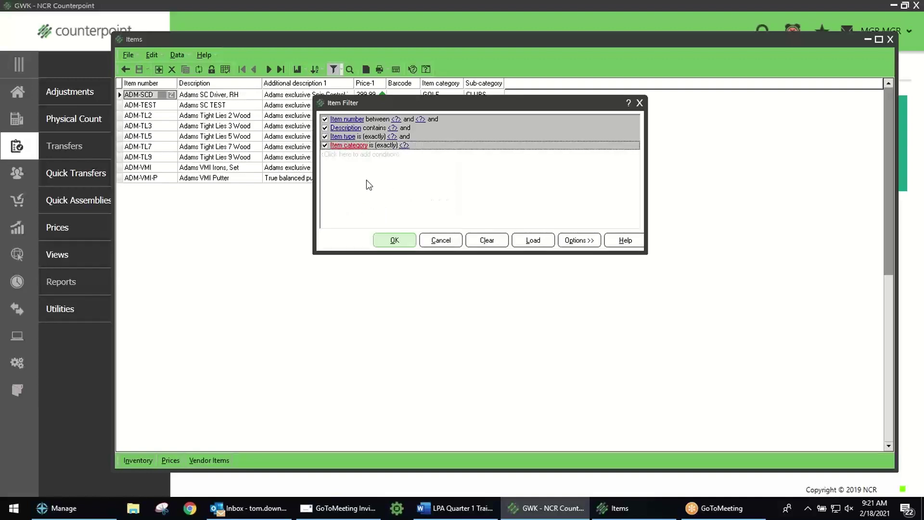
click(346, 155)
click(352, 154)
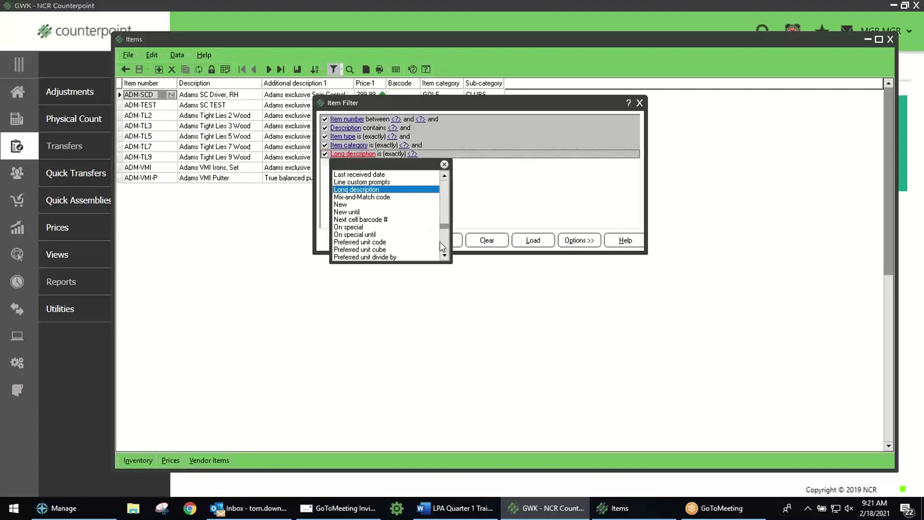
scroll(442, 245, down, 4)
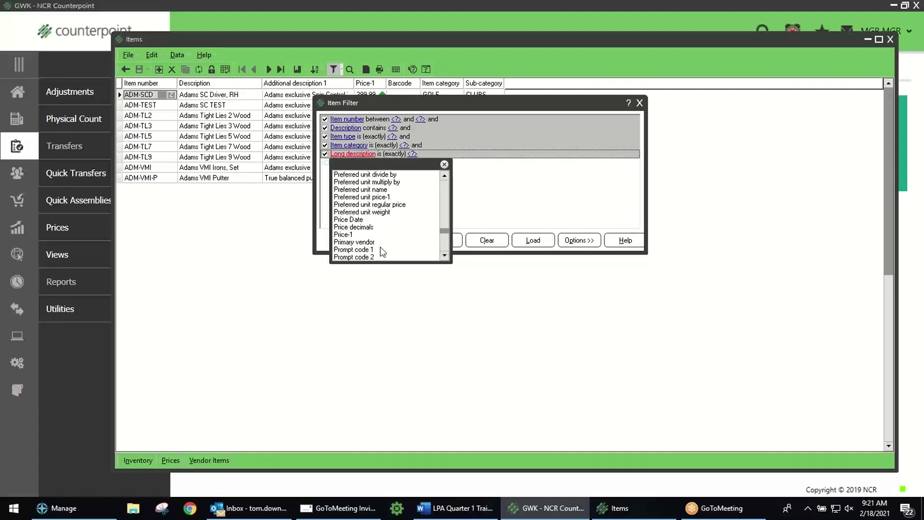
click(374, 242)
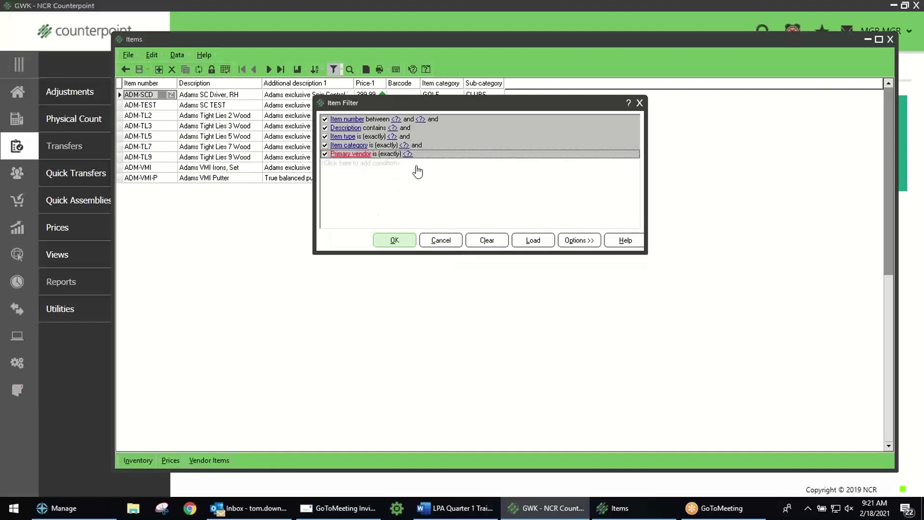
Step: Turn off the Long description condition and return the filter to its simplified form
click(352, 165)
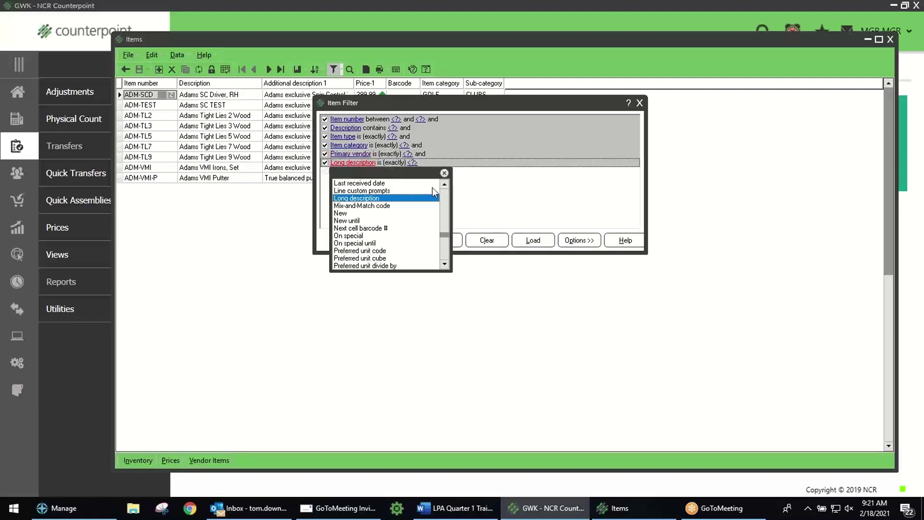
click(444, 172)
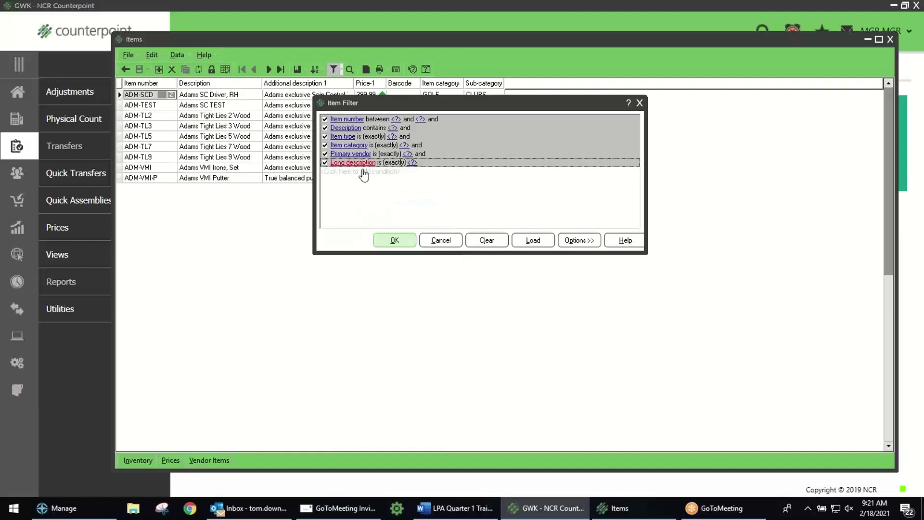
click(325, 162)
right_click(507, 188)
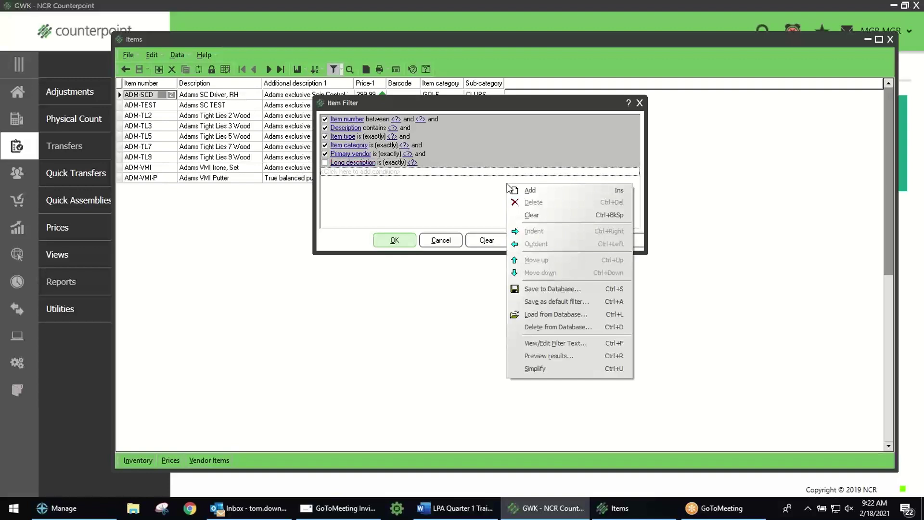
click(543, 369)
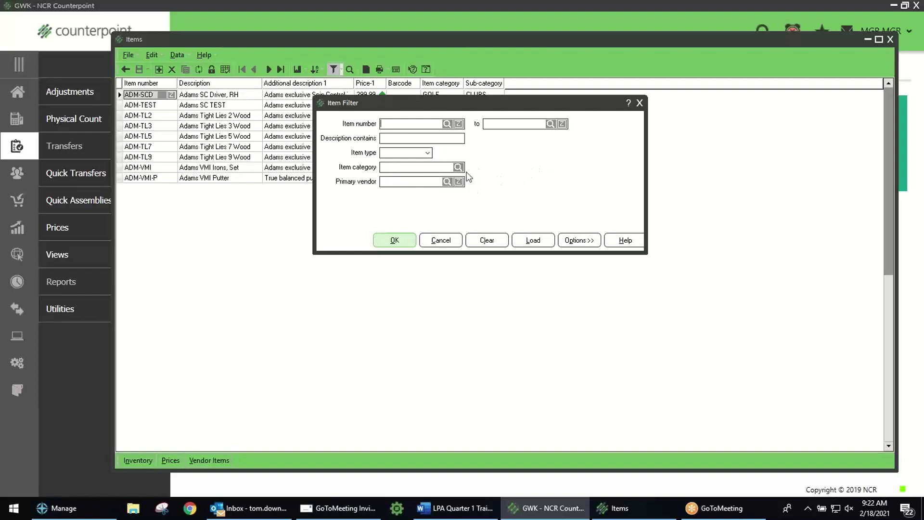
Step: Save the customized filter as the default, overwriting the existing Item Filter, then close it
right_click(530, 163)
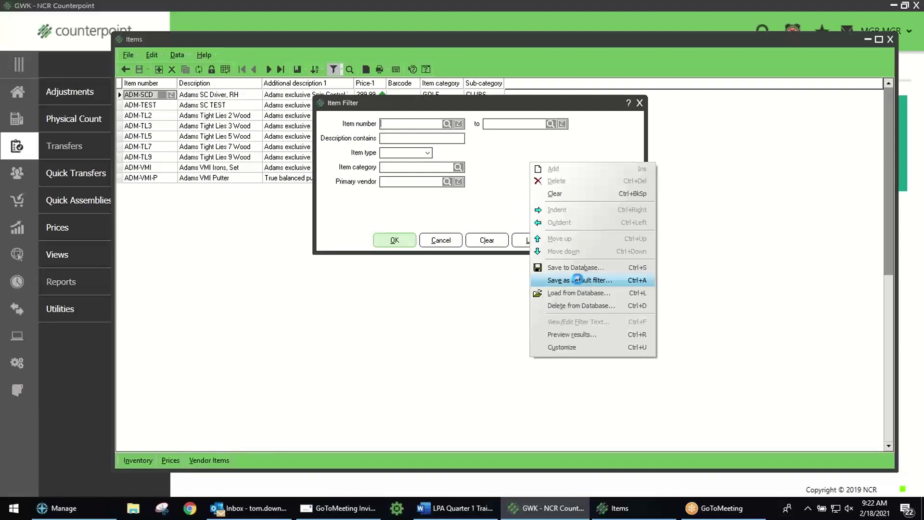
click(577, 280)
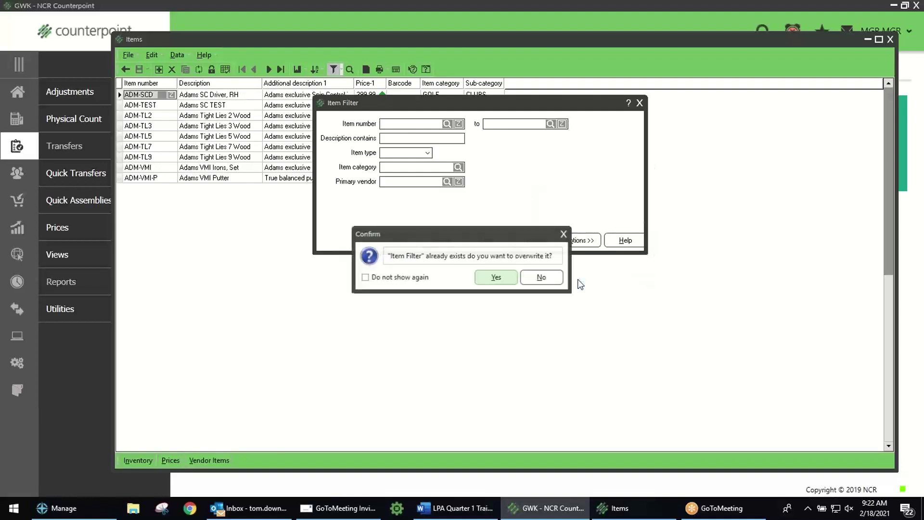
click(503, 274)
click(513, 278)
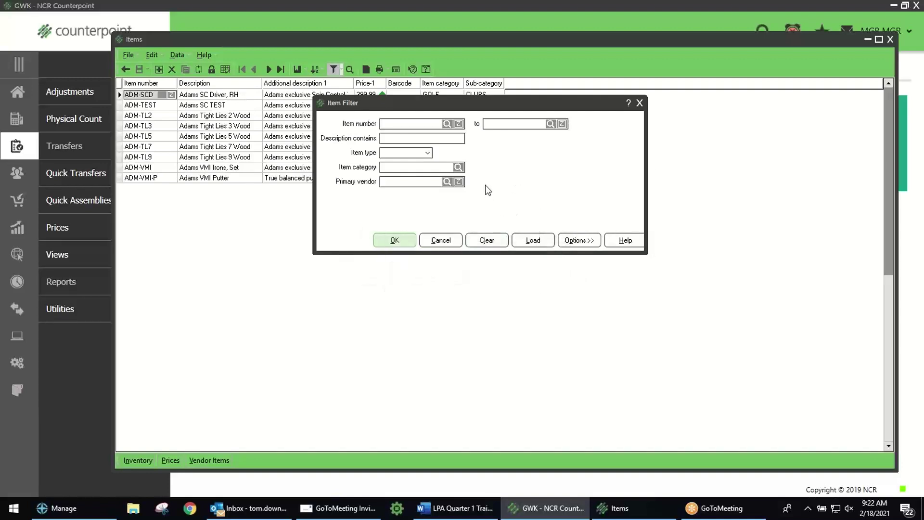
key(Escape)
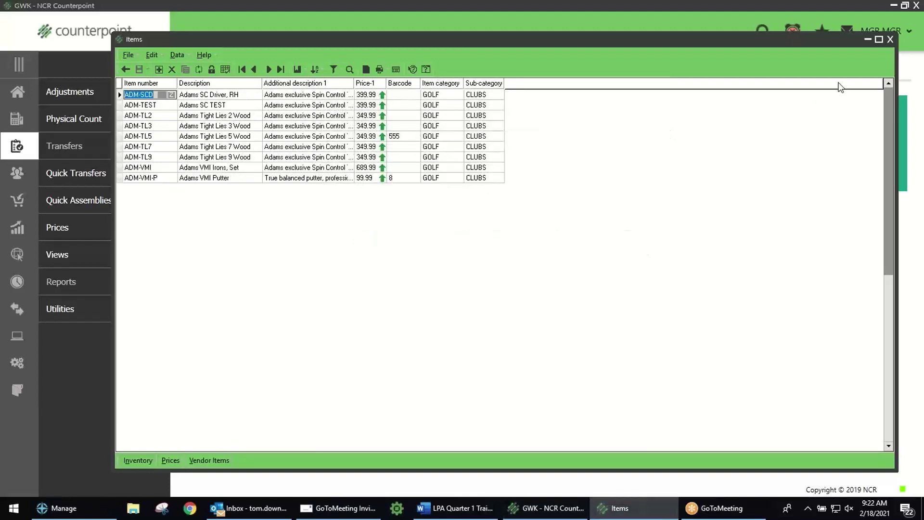
Step: Close and reopen Items from the Inventory tiles, returning to the full item list
click(889, 39)
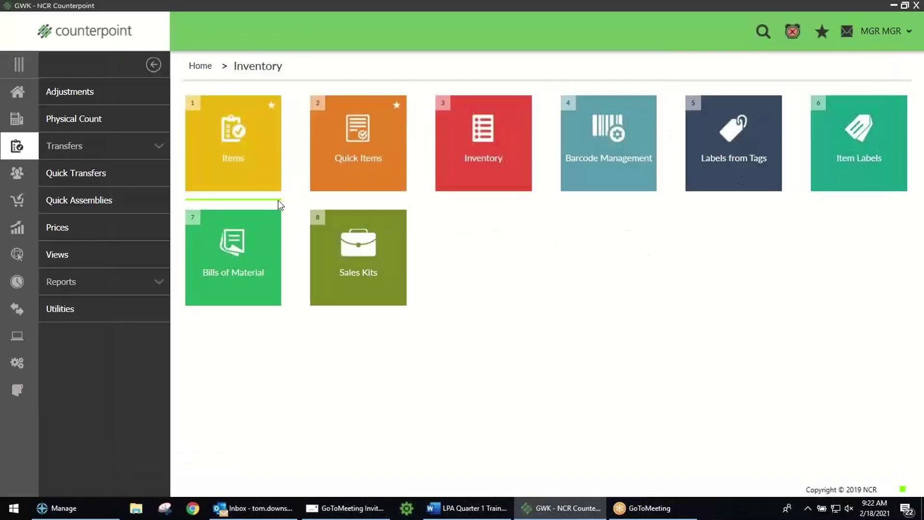
click(232, 137)
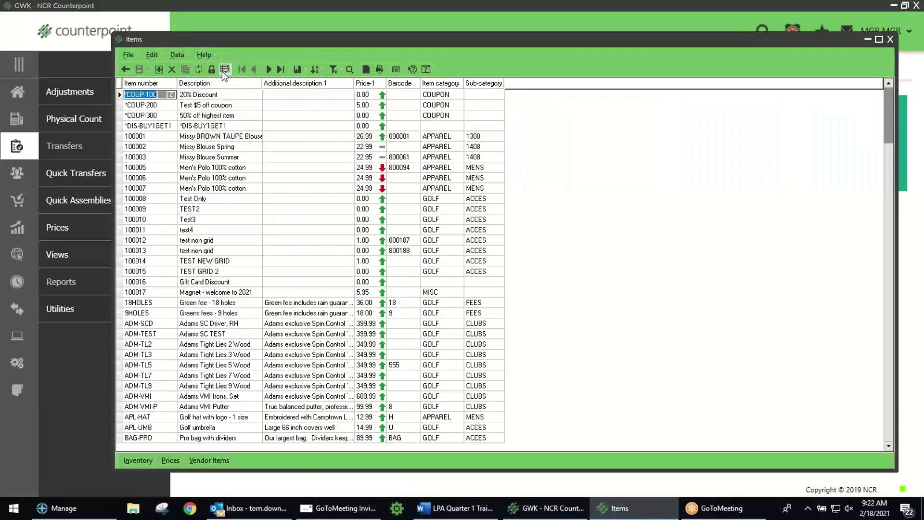
click(225, 69)
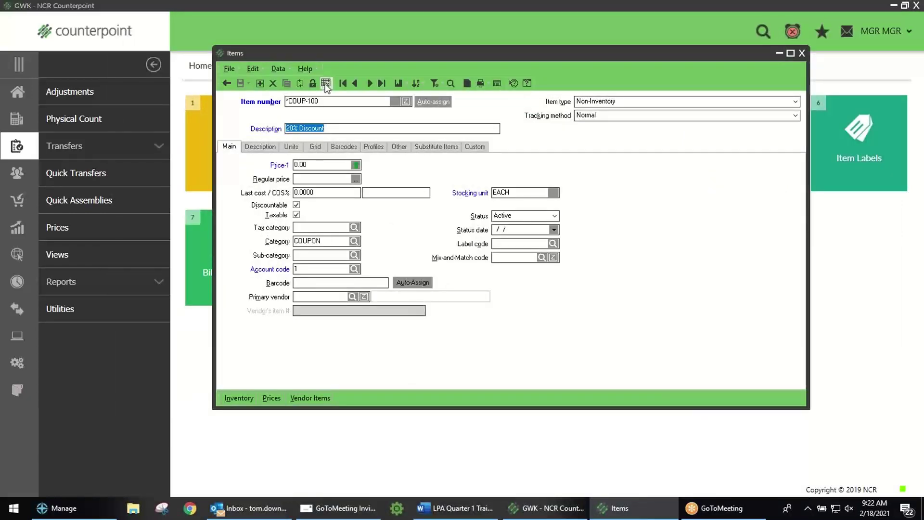
click(325, 84)
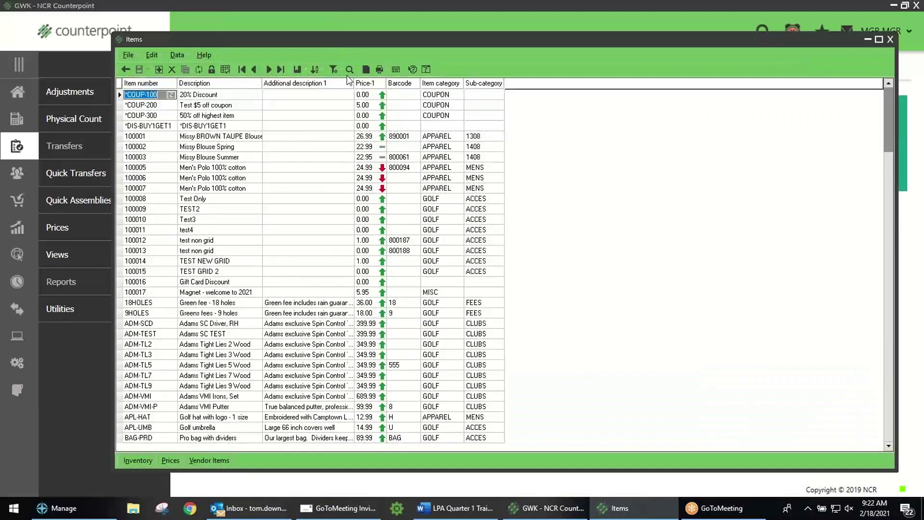
Step: Filter items to the FOOD category, showing 17 items, then review and close the filter
click(333, 69)
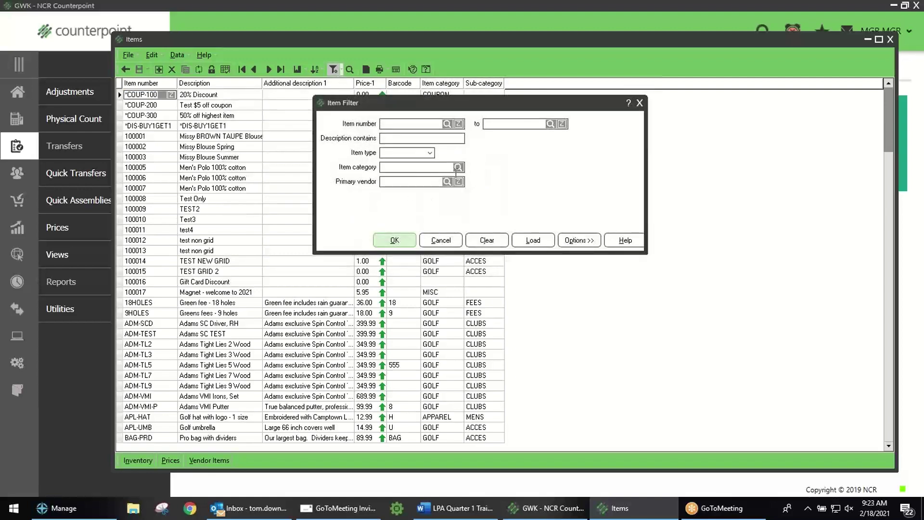
click(458, 168)
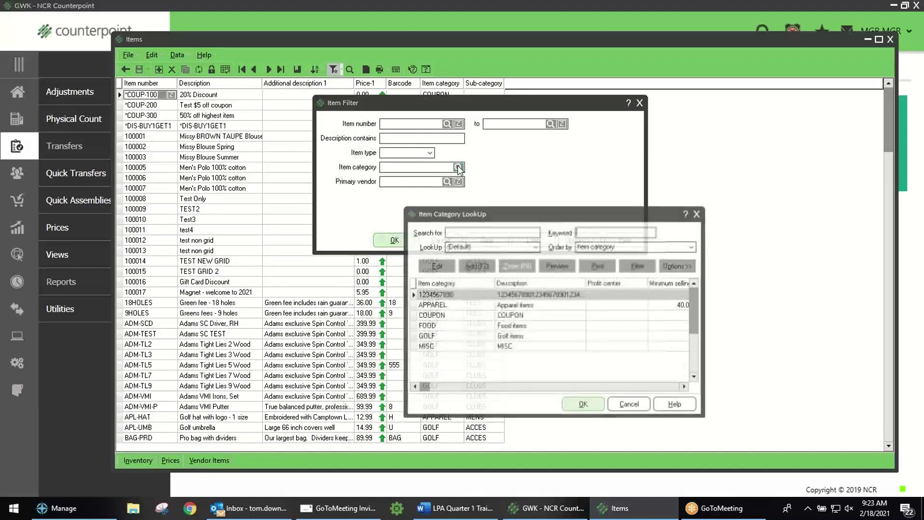
click(446, 327)
double_click(446, 327)
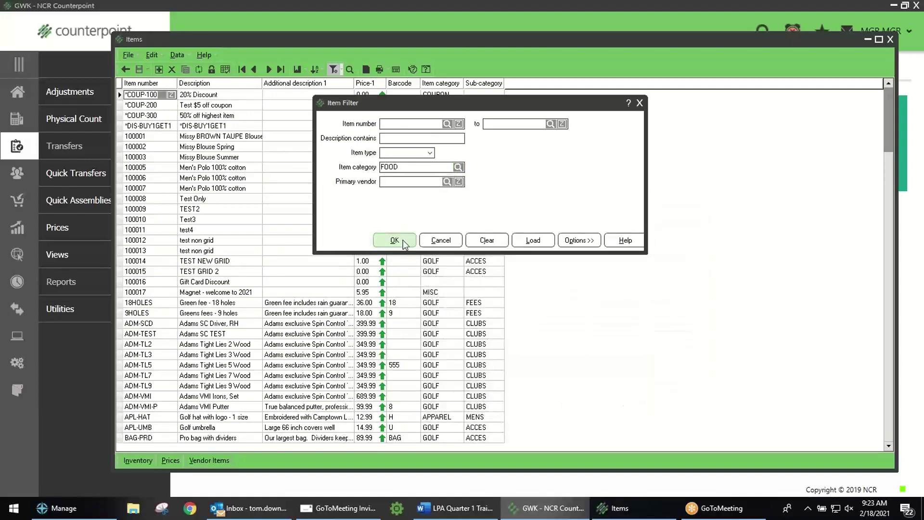
click(403, 239)
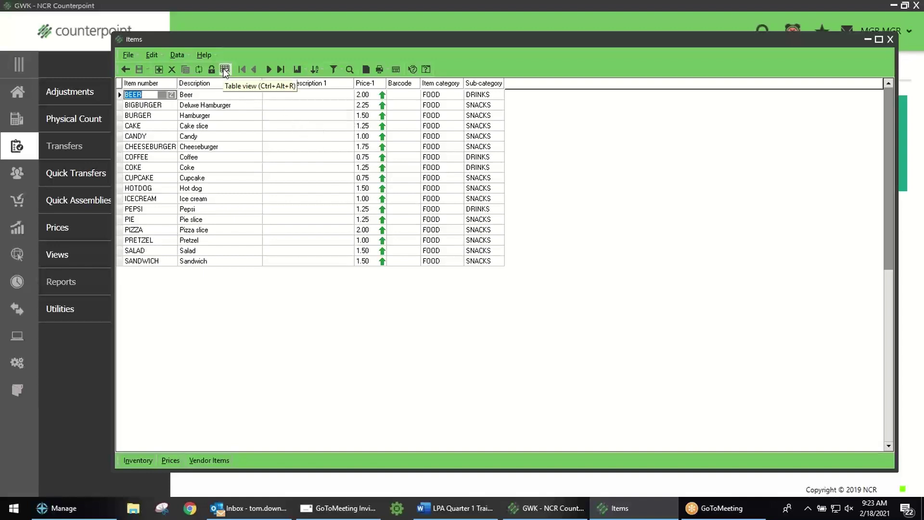
click(333, 69)
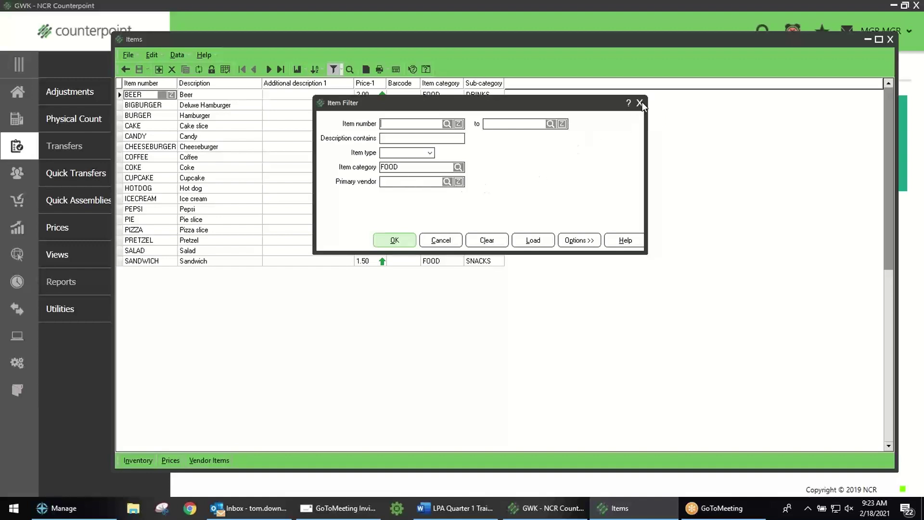
click(640, 103)
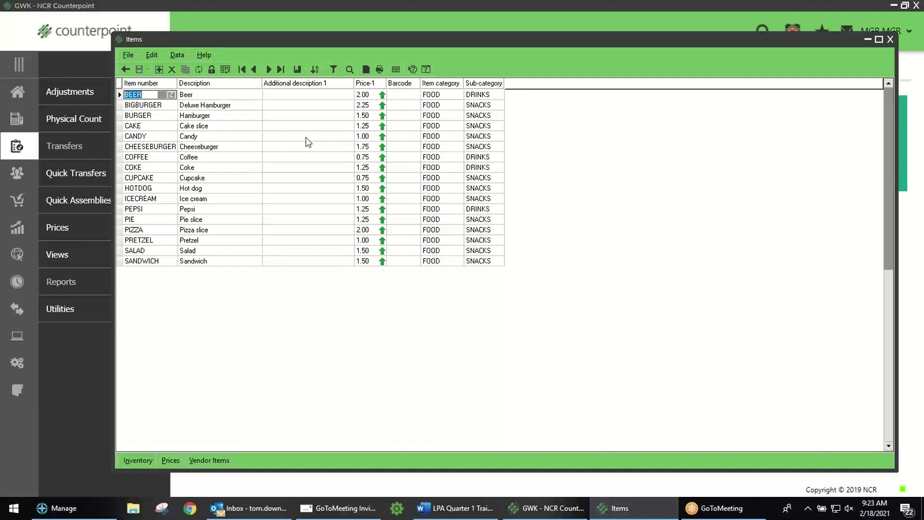
Step: In the Column designer, make Primary vendor, Taxable and Last cost visible Items grid columns
right_click(234, 90)
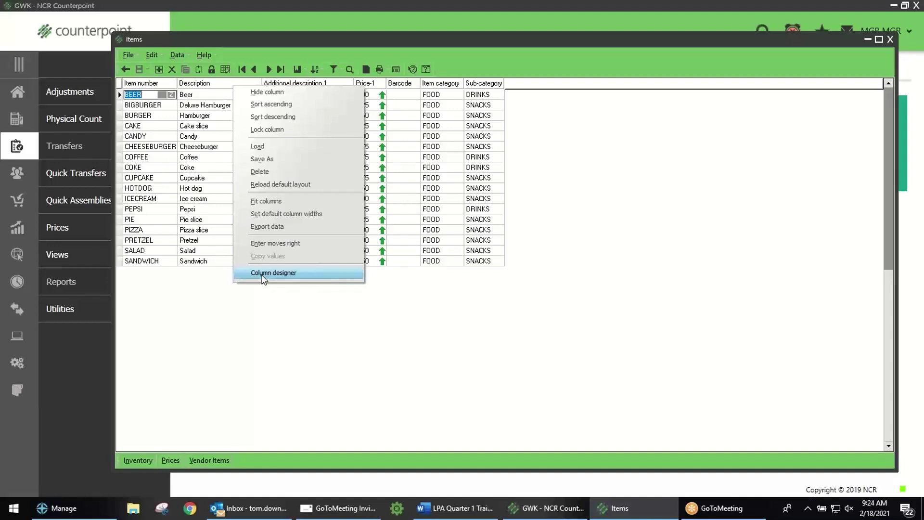
click(262, 273)
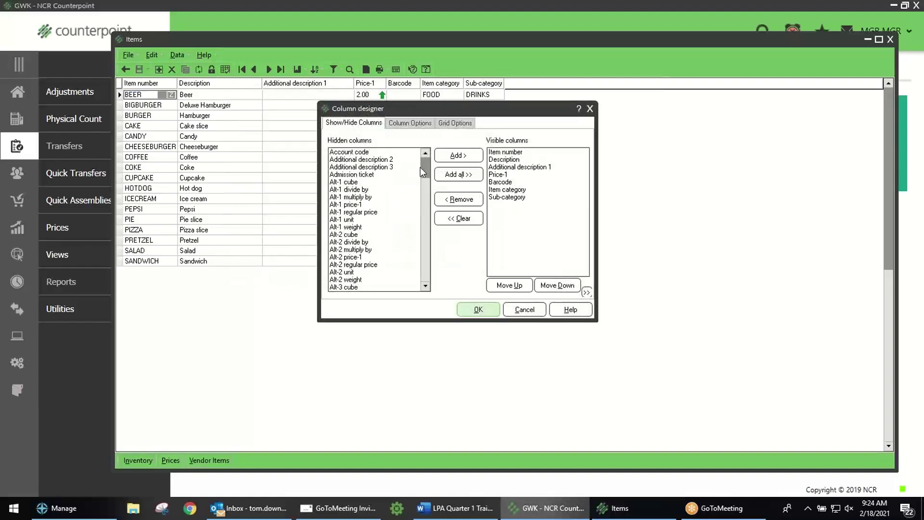
drag(426, 163, 420, 243)
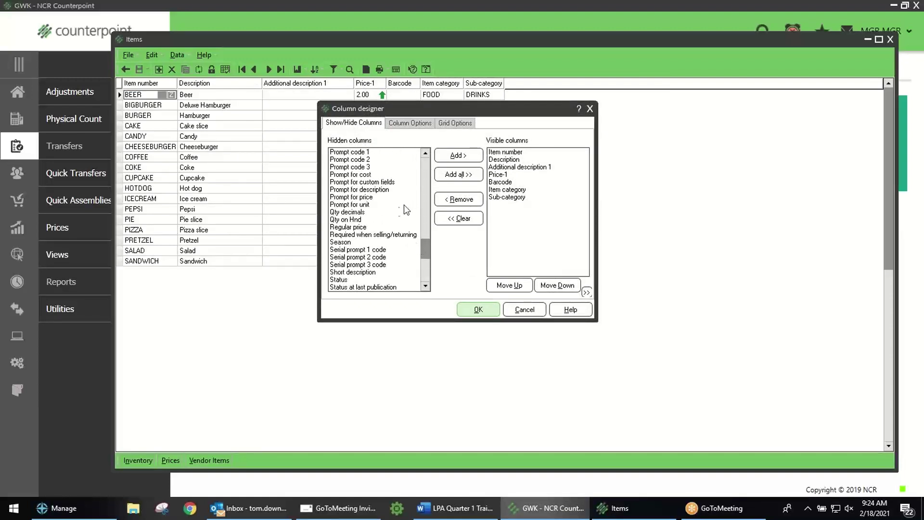
scroll(392, 199, up, 2)
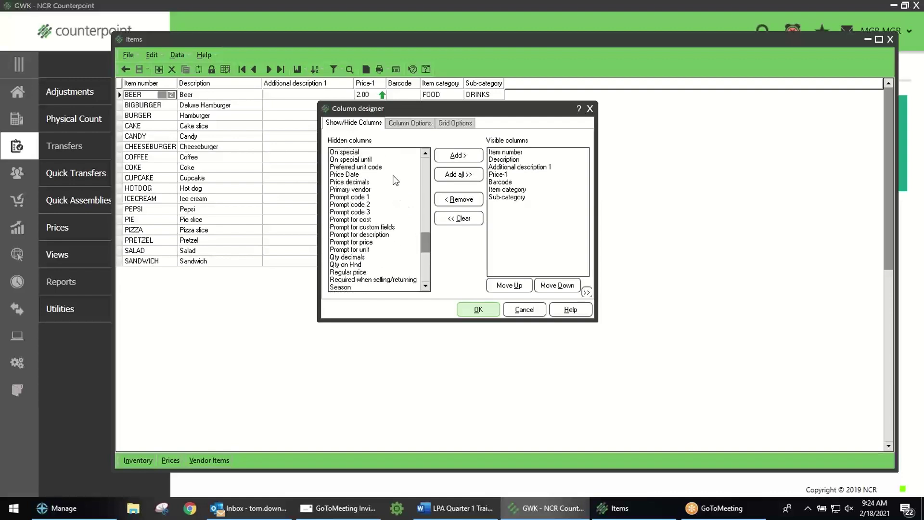
double_click(364, 190)
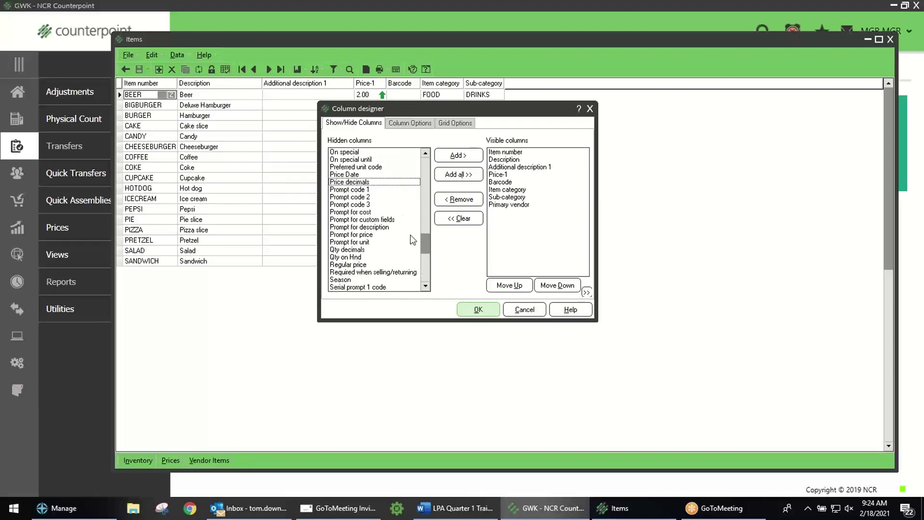
drag(419, 245, 431, 274)
double_click(350, 183)
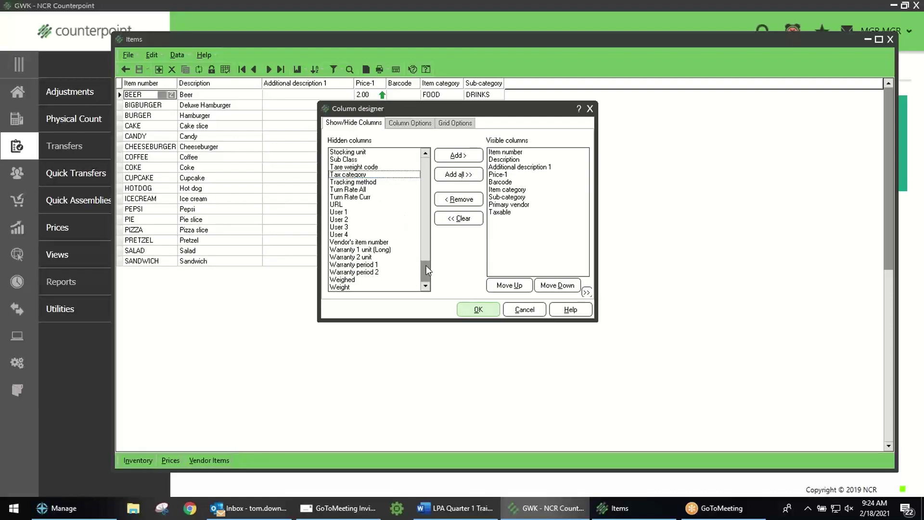
drag(426, 264, 440, 215)
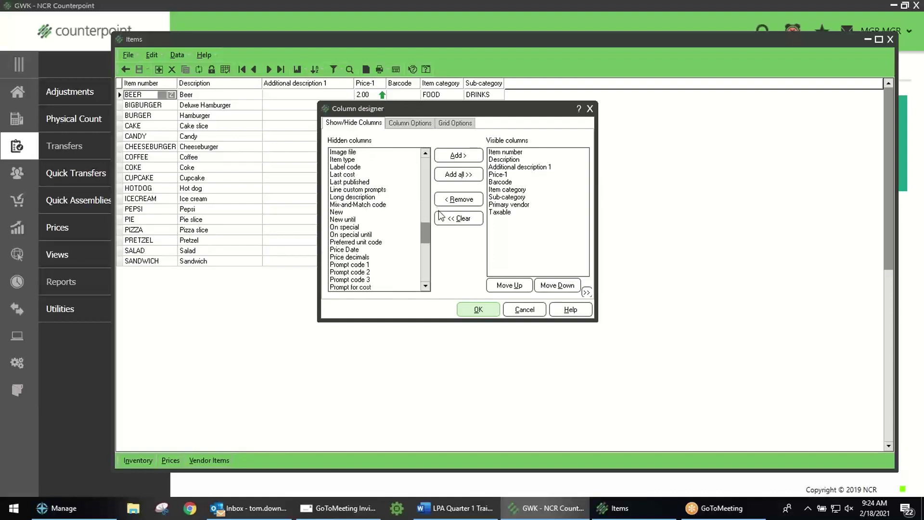
double_click(356, 175)
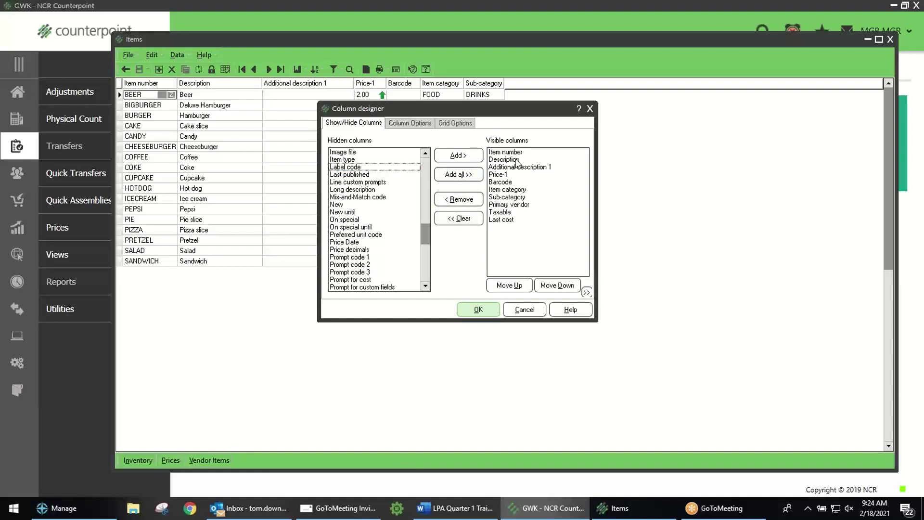
click(480, 310)
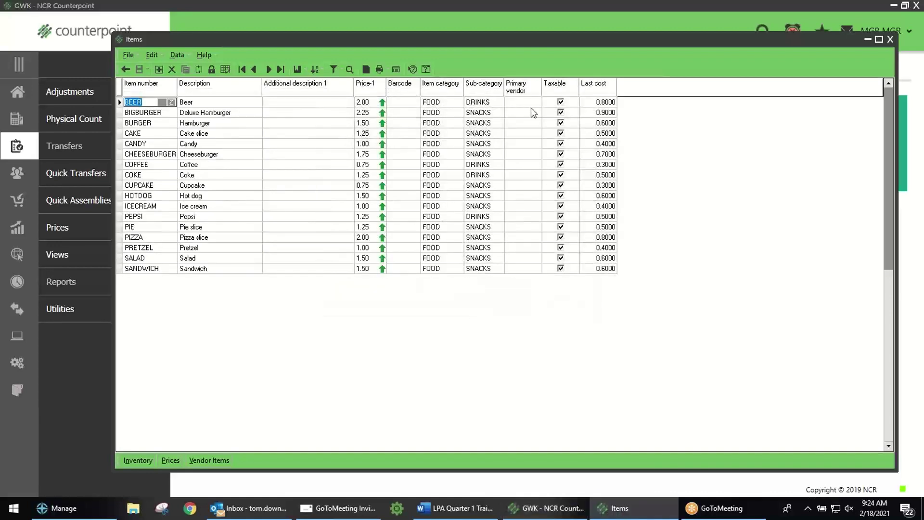
Step: Move the Primary vendor column right after Barcode and widen the Description column
mouse_move(541, 87)
mouse_down()
mouse_move(515, 91)
mouse_move(538, 93)
mouse_up()
drag(524, 90, 441, 94)
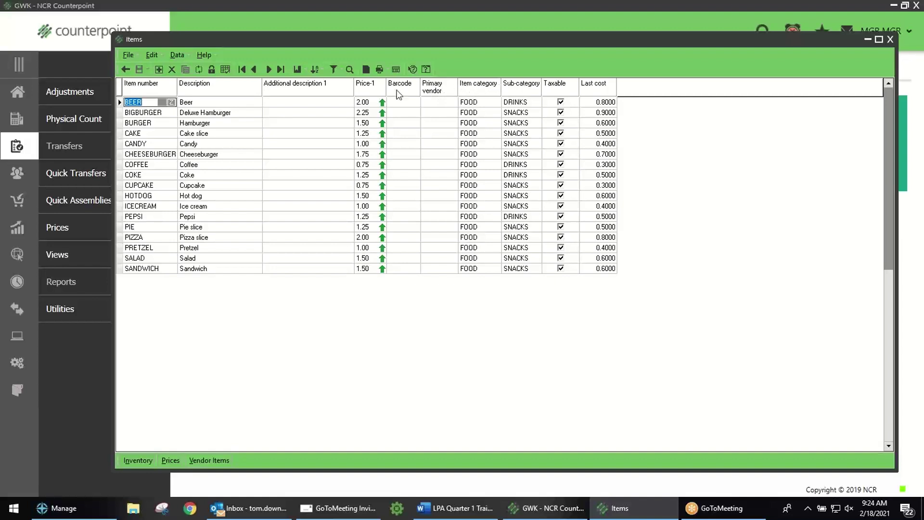
mouse_move(262, 89)
mouse_down()
mouse_move(151, 88)
mouse_move(275, 87)
mouse_up()
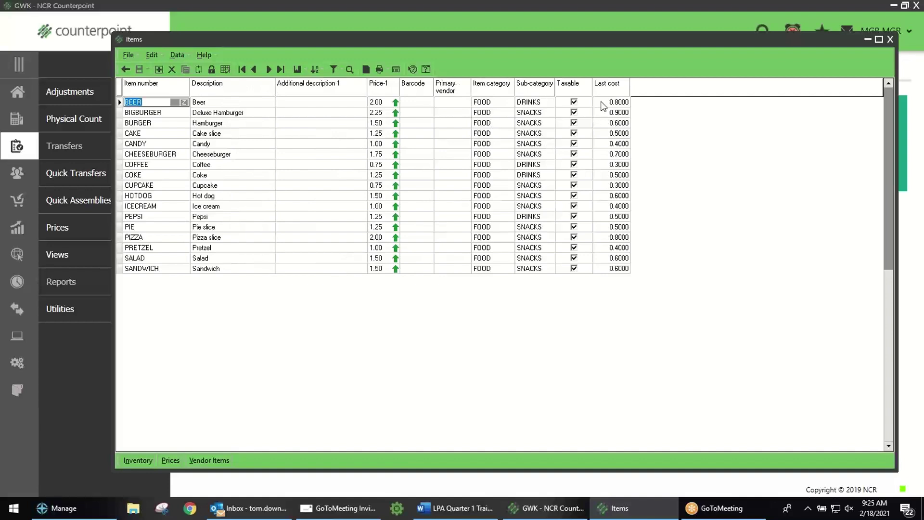
Step: Hide Last cost, save the grid layout over (Default), and show BEER as a single record
right_click(610, 88)
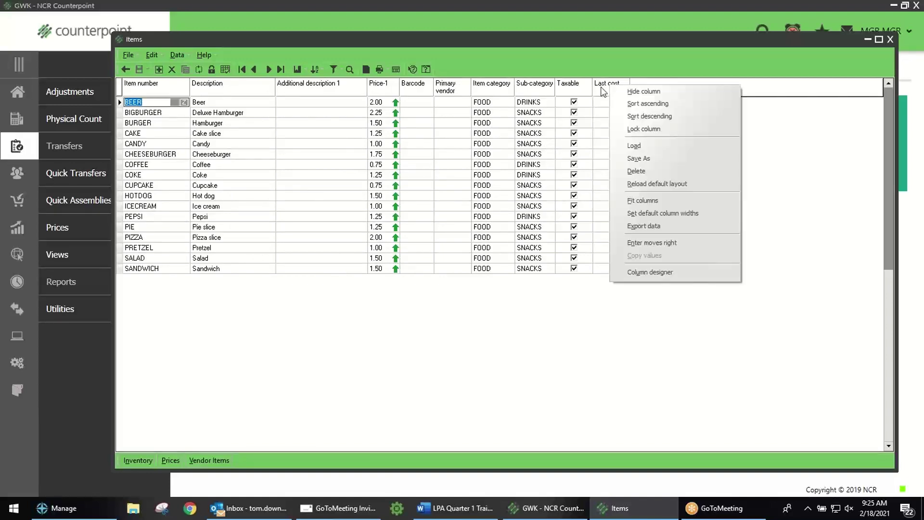
click(627, 92)
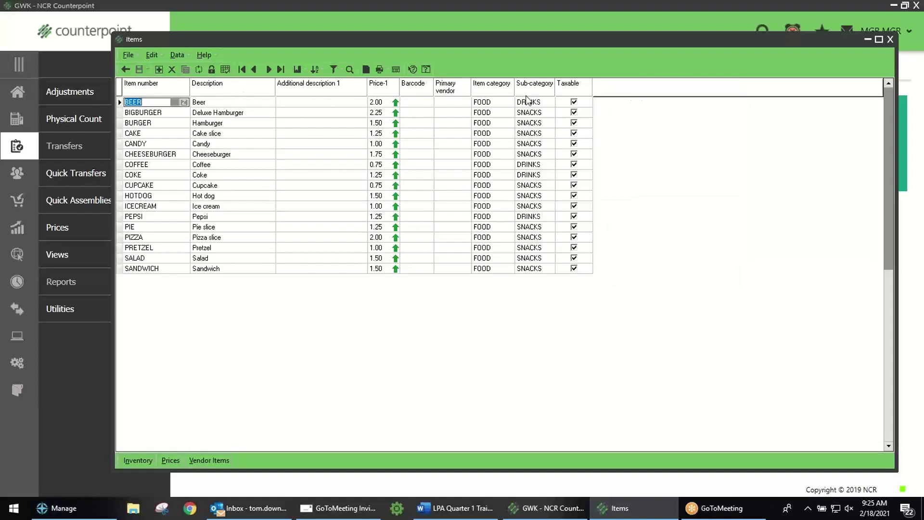
right_click(321, 94)
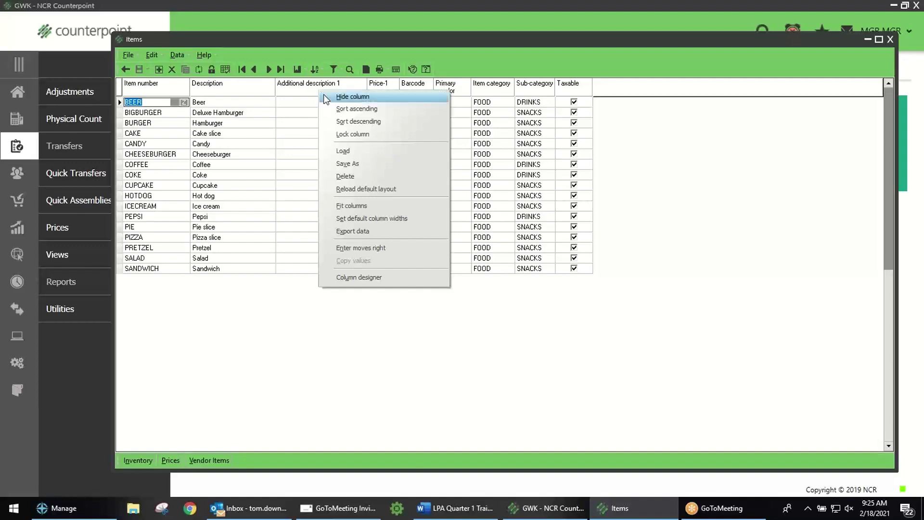
click(355, 164)
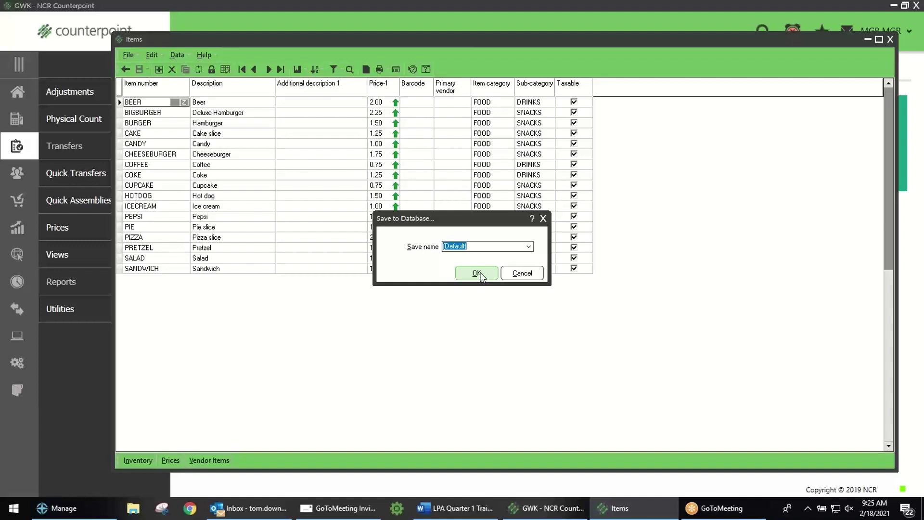
click(476, 272)
click(452, 279)
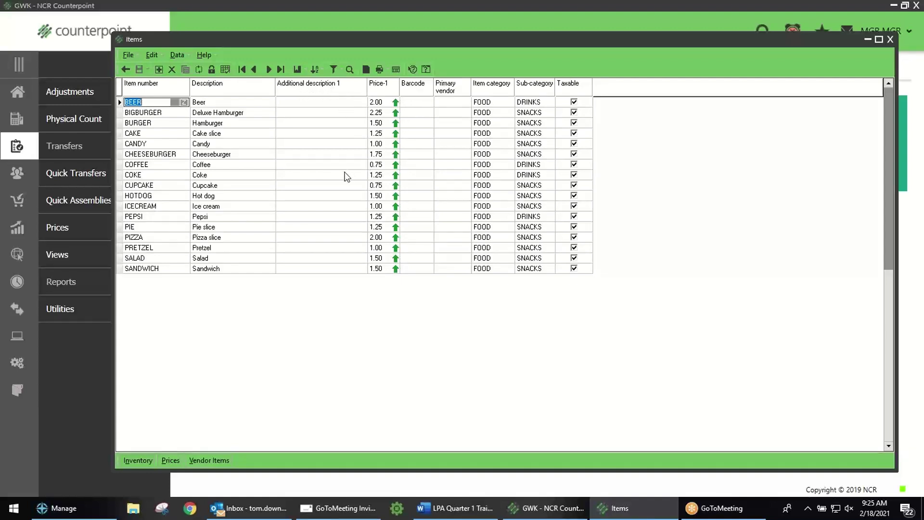
click(226, 69)
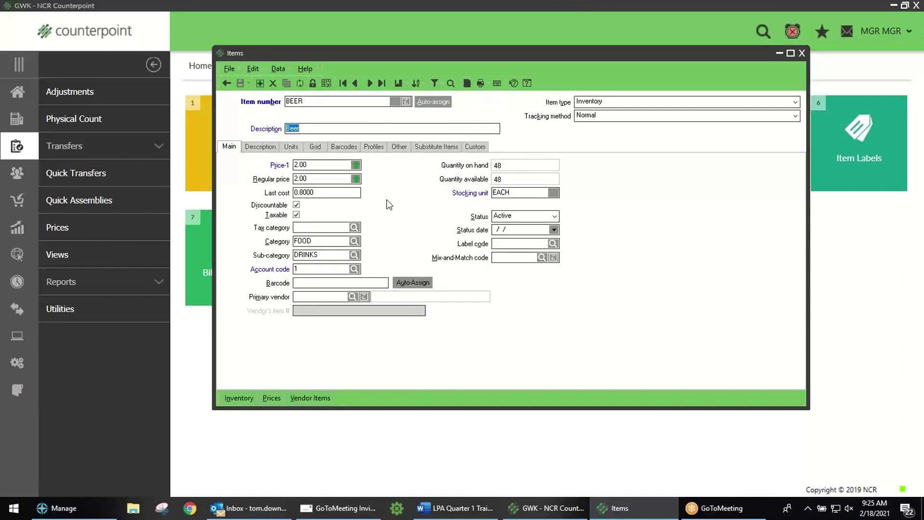
Step: Back in table view, filter items by primary vendor ADAMS with the FOOD category cleared
click(327, 84)
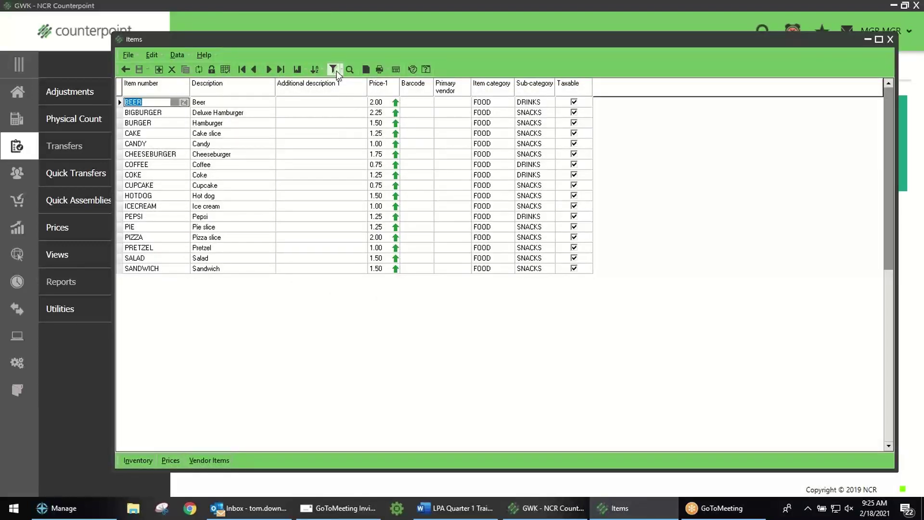
click(334, 70)
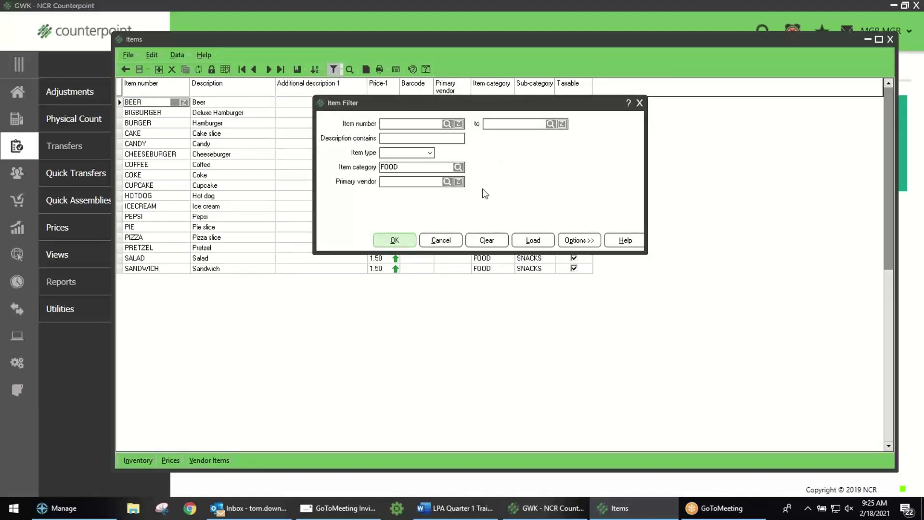
double_click(417, 166)
key(Delete)
click(447, 181)
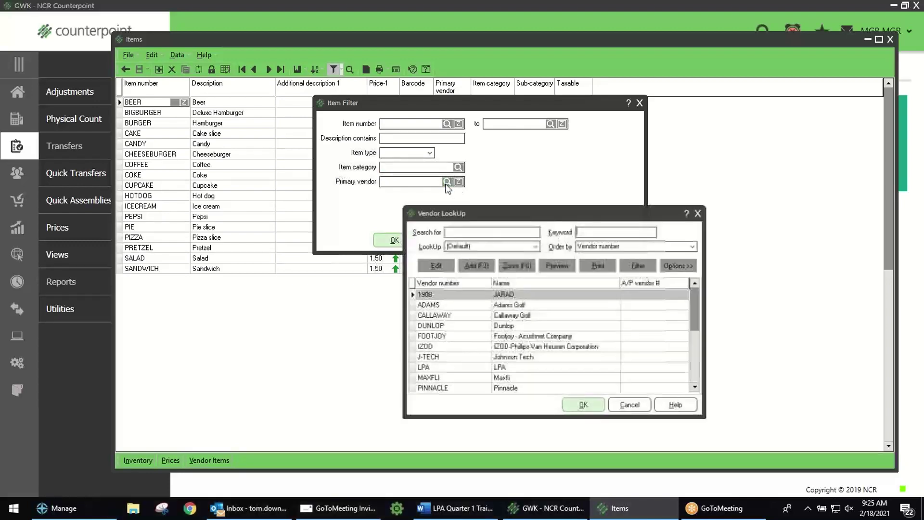
double_click(438, 304)
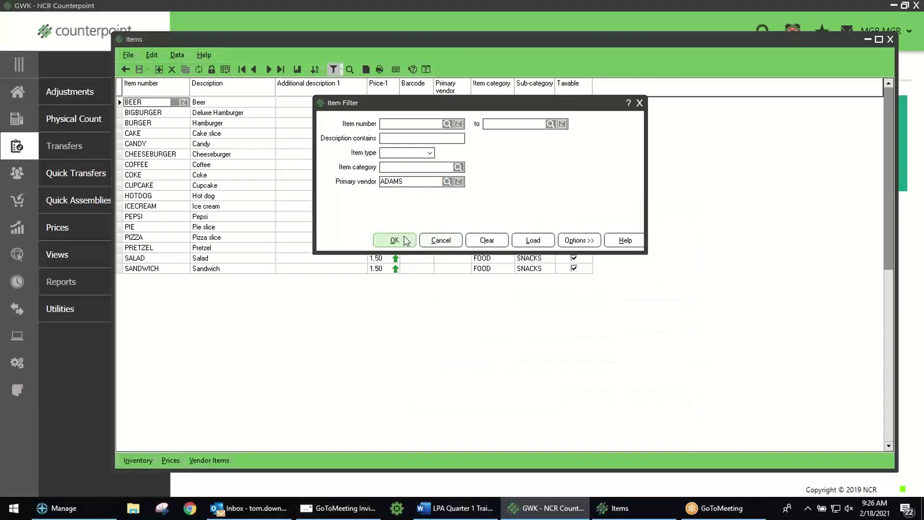
click(395, 240)
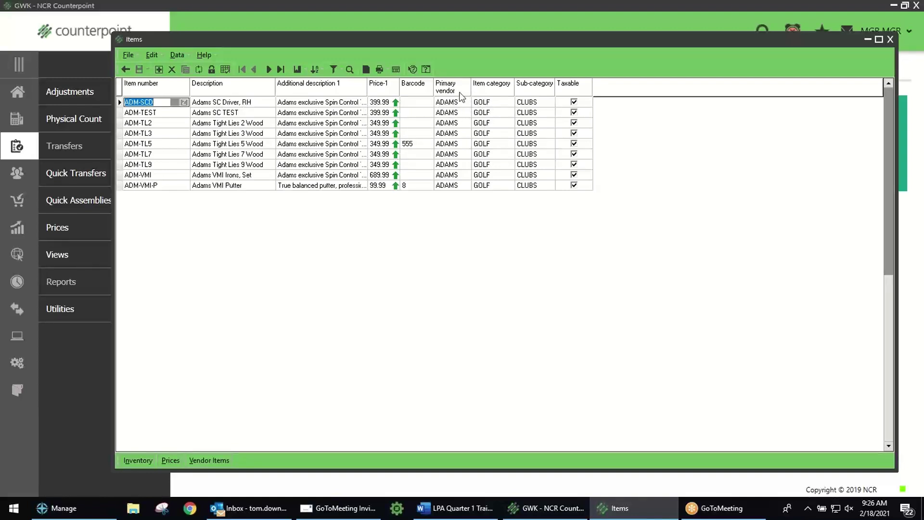
Step: Add the Vendor's item number column and place it between Primary vendor and Item category
right_click(256, 91)
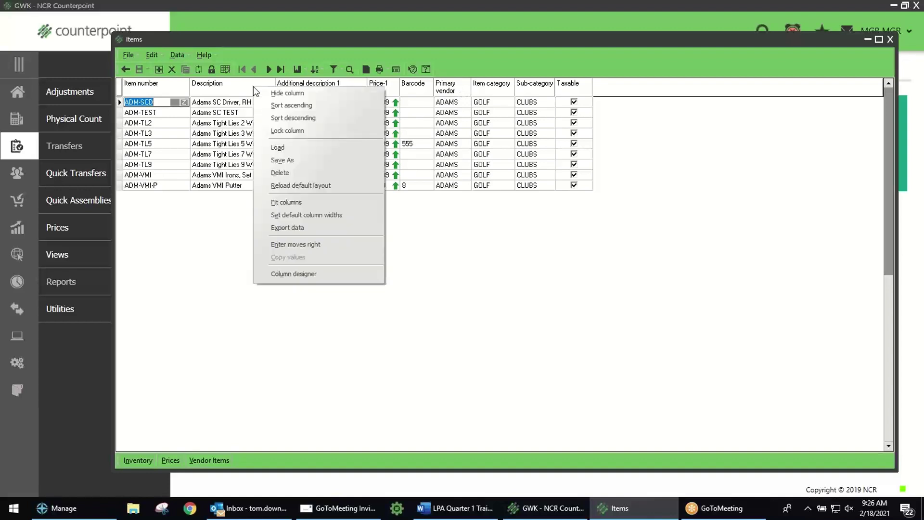
click(302, 273)
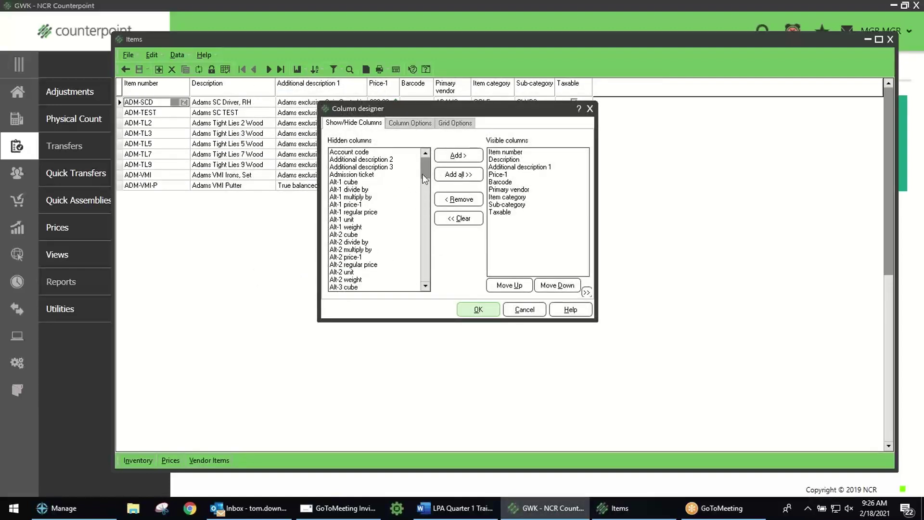
drag(424, 179, 426, 278)
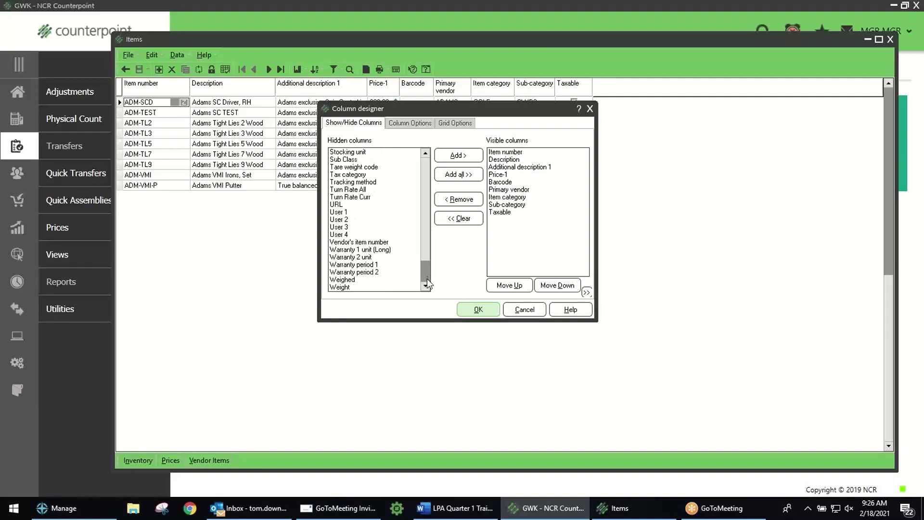
double_click(383, 242)
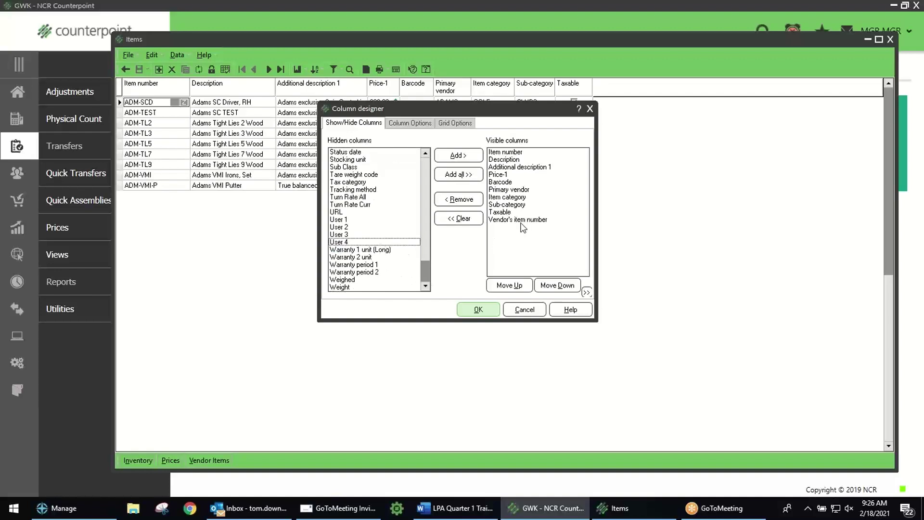
click(479, 310)
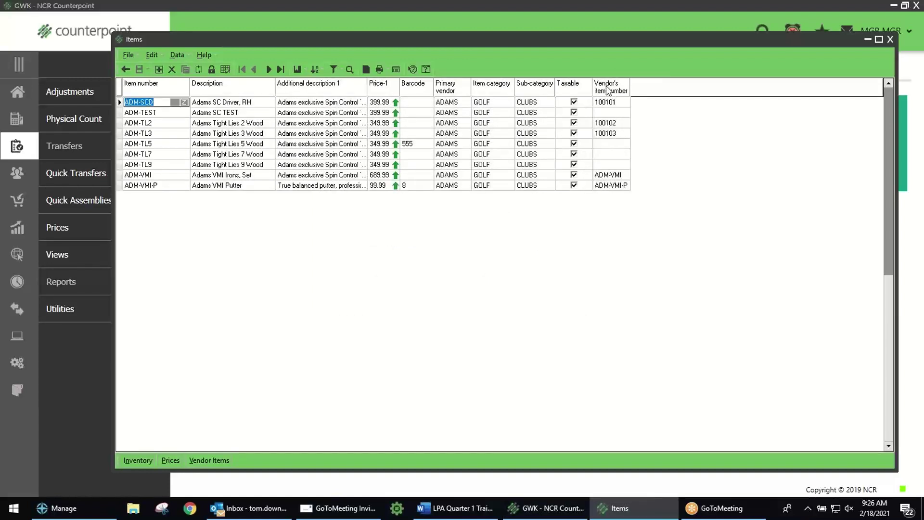
click(607, 88)
drag(489, 88, 541, 157)
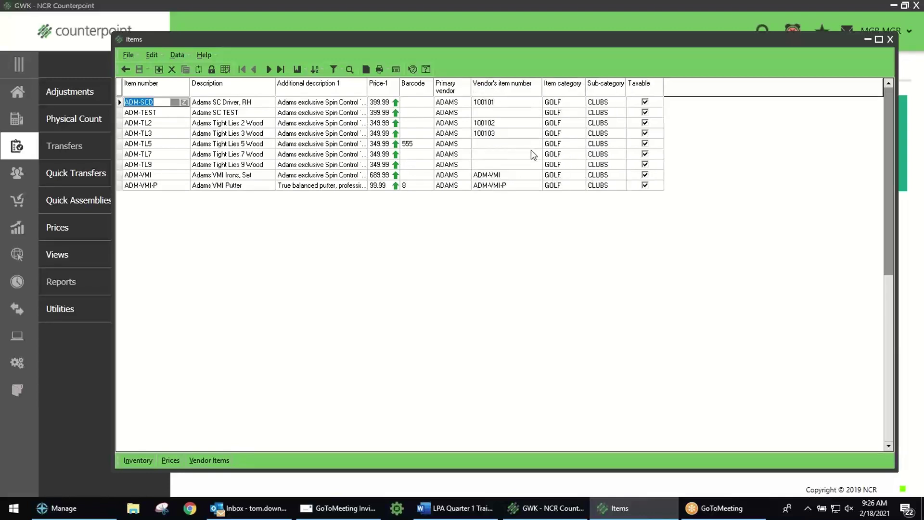
Step: Save the grid layout with Vendor's item number over the (Default) layout, confirming the overwrite
right_click(248, 87)
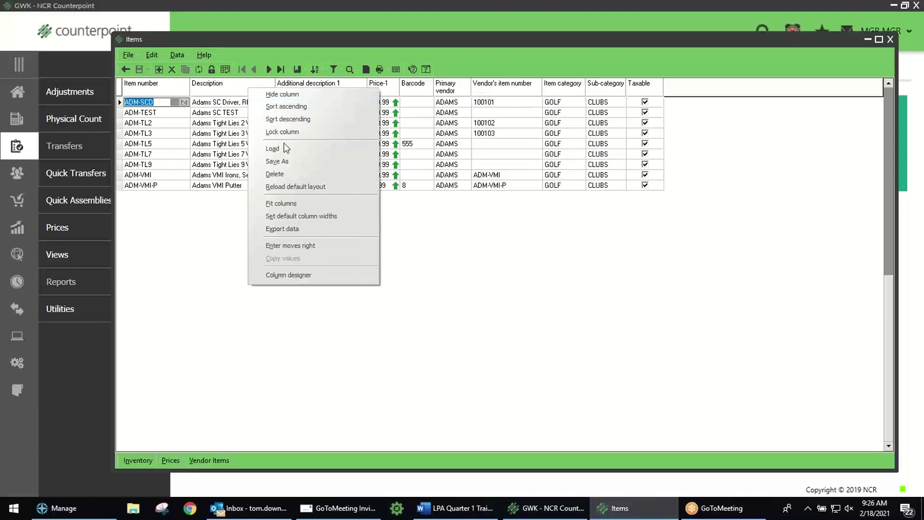
click(290, 162)
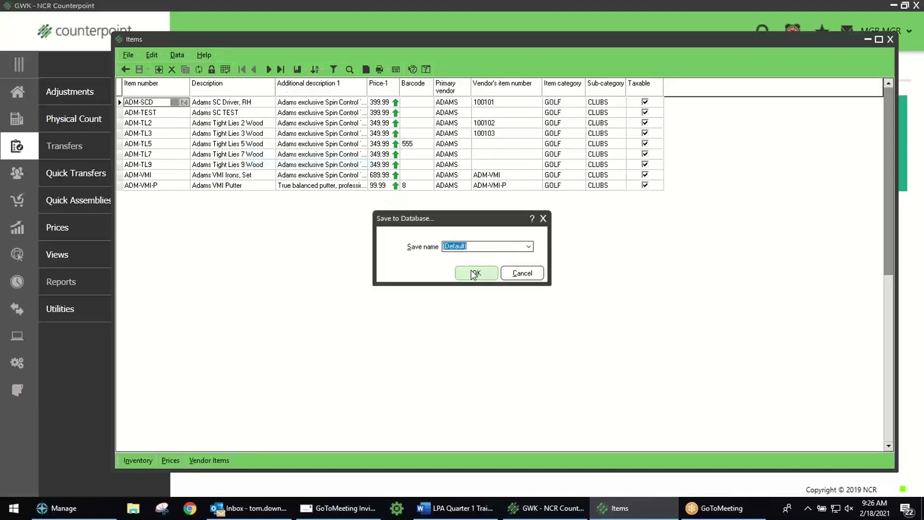
click(472, 272)
click(465, 275)
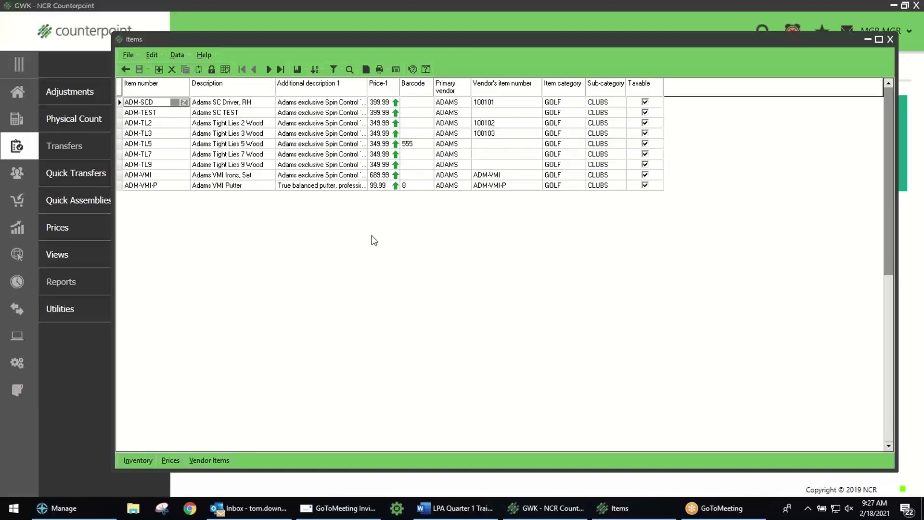
Step: Widen Additional description 1 and set Price-1 of ADM-SCD and ADM-TEST to 299.95, selecting ADM-TL3
drag(367, 87, 407, 84)
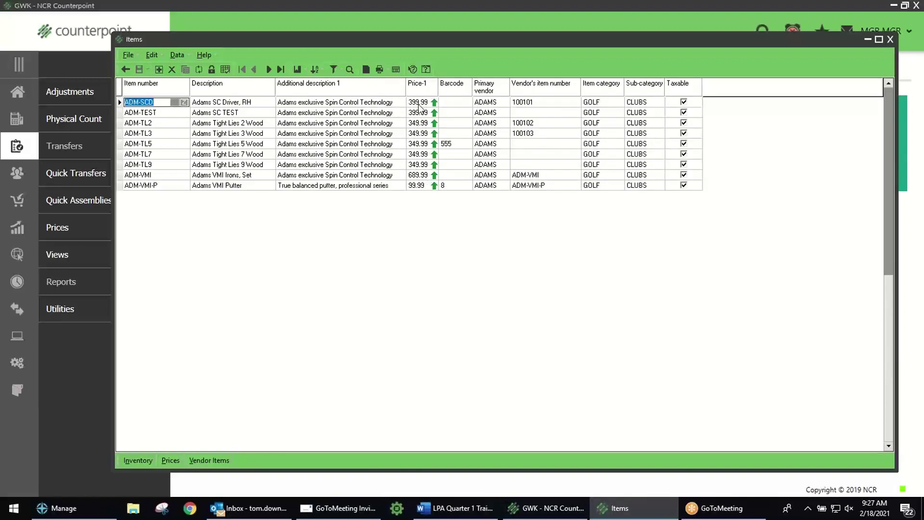
click(418, 104)
text(2)
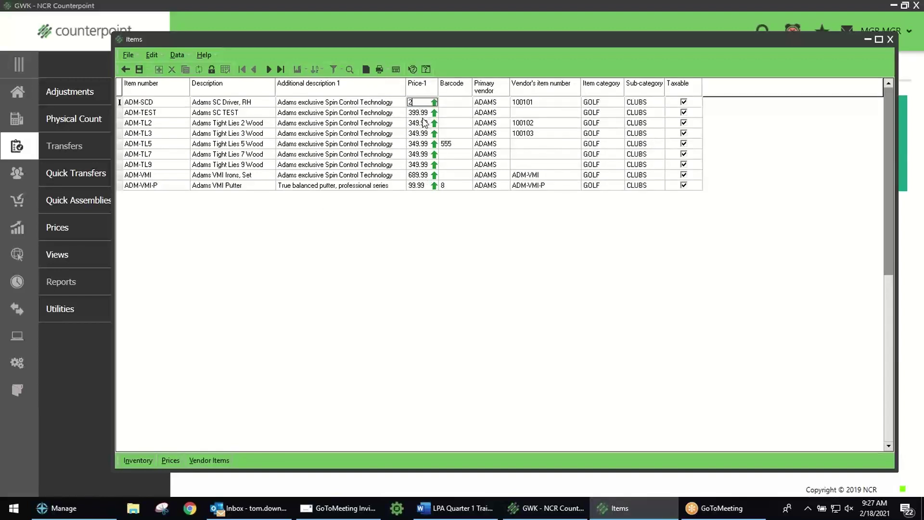
text(99.95)
click(410, 135)
click(421, 114)
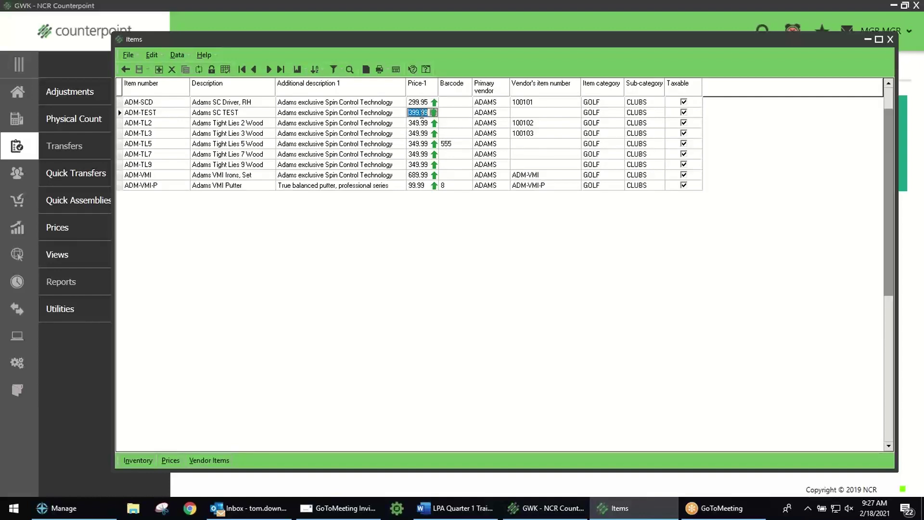
text(299)
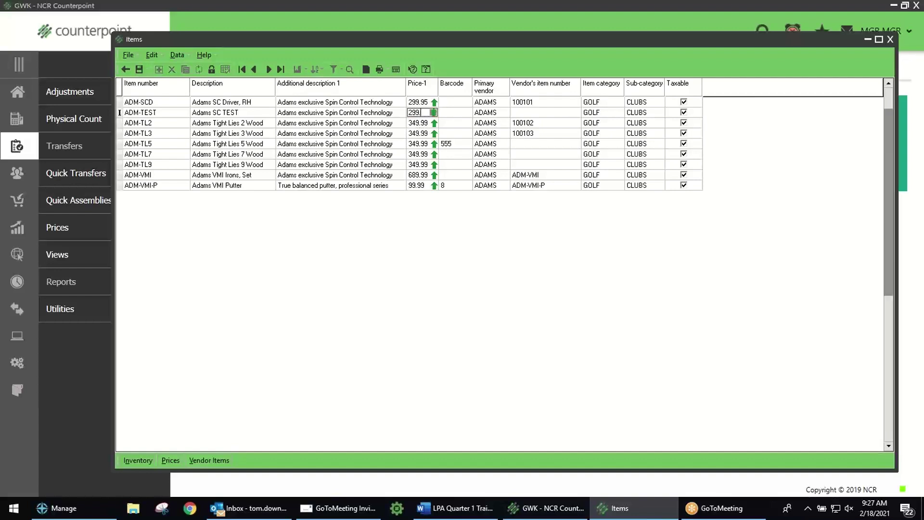
click(332, 125)
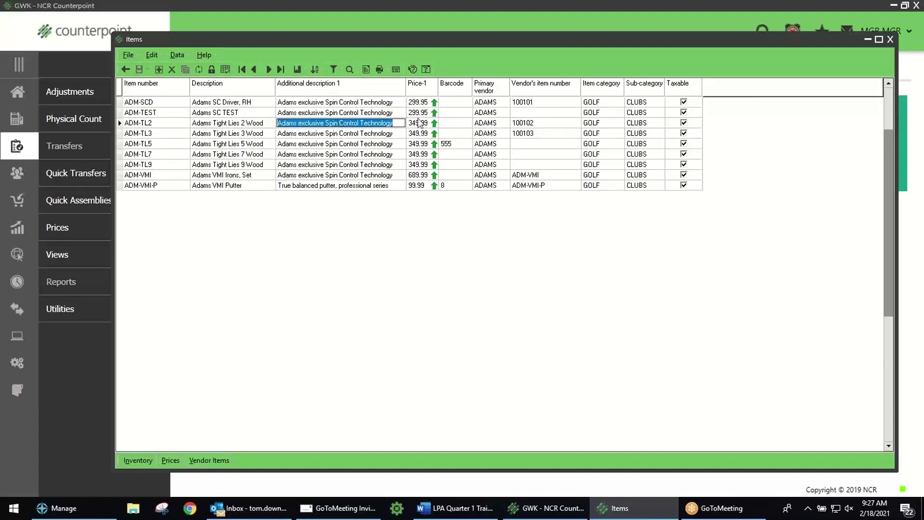
click(369, 135)
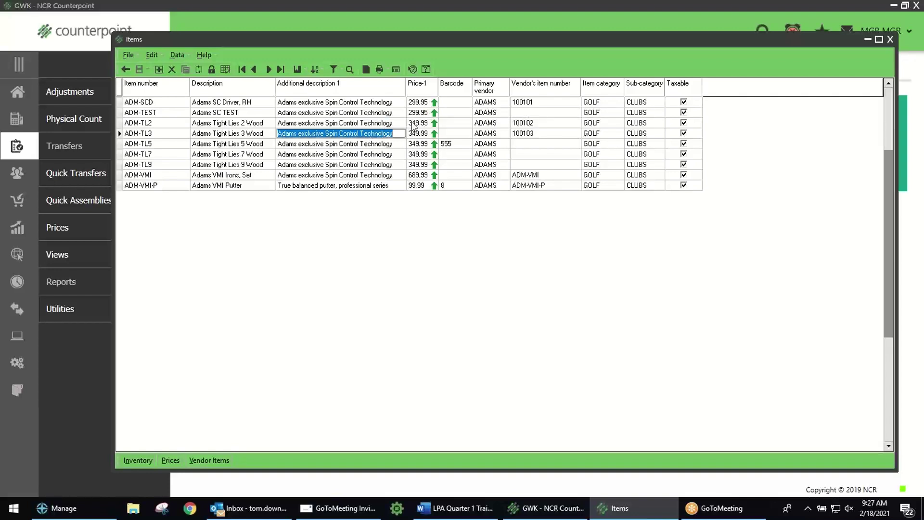
mouse_move(420, 117)
Step: Show ADM-TL3 in form view and add a new item note with Note ID AUTO
click(225, 69)
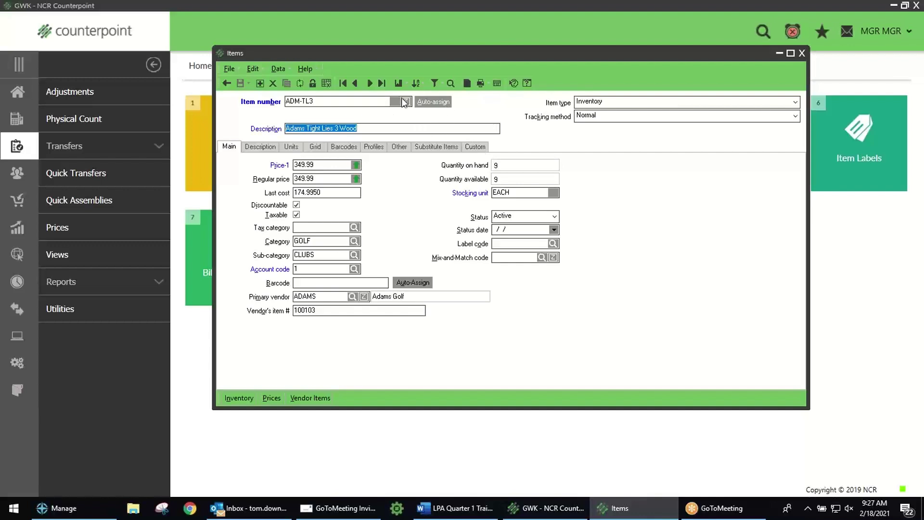
click(466, 84)
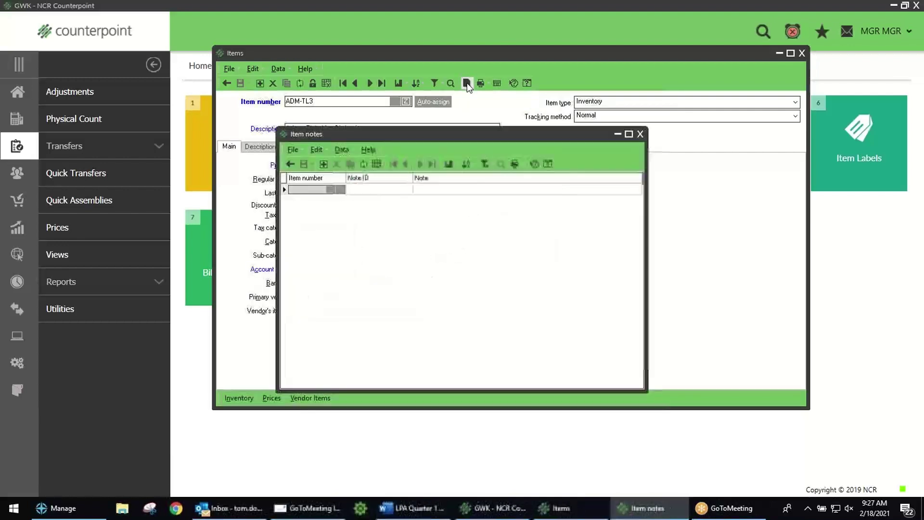
click(323, 164)
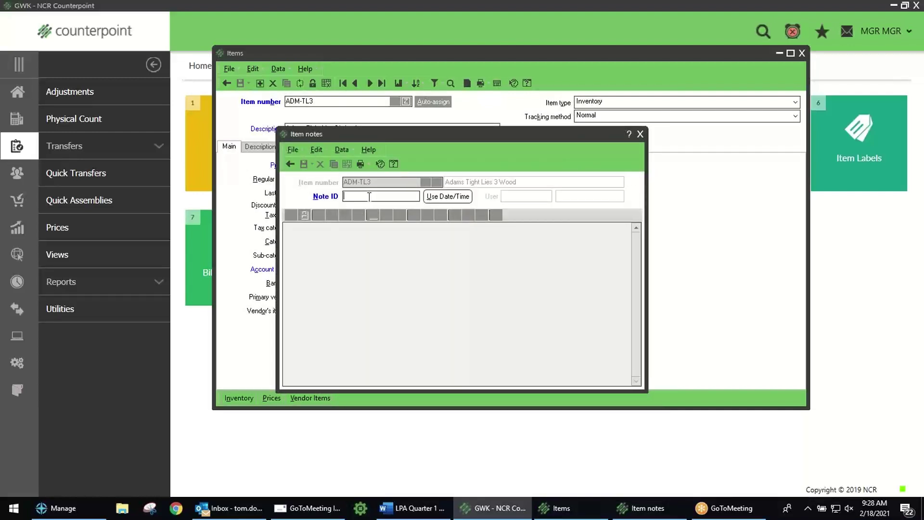
text(AUTO)
key(Tab)
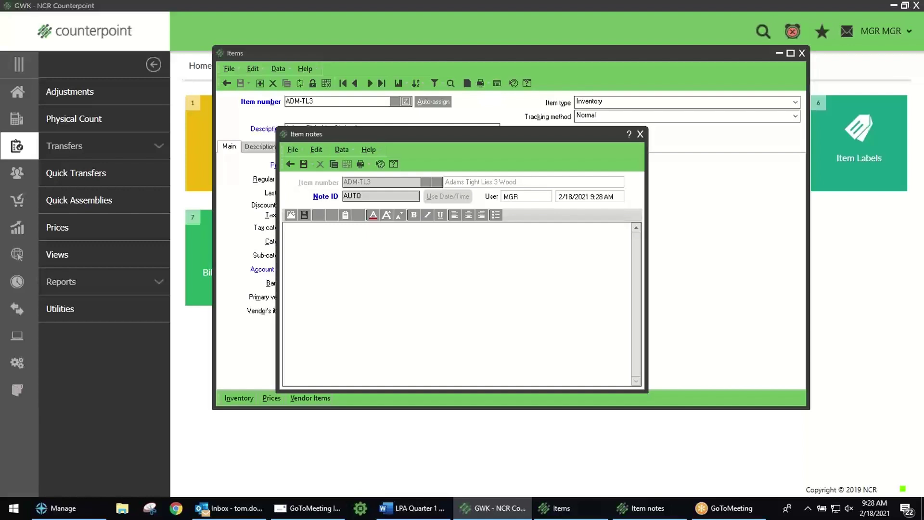
Step: Enter the note text 'Remember to upsell customer on range fees!' and select the line
text(Remember to upsell customer on range fees?)
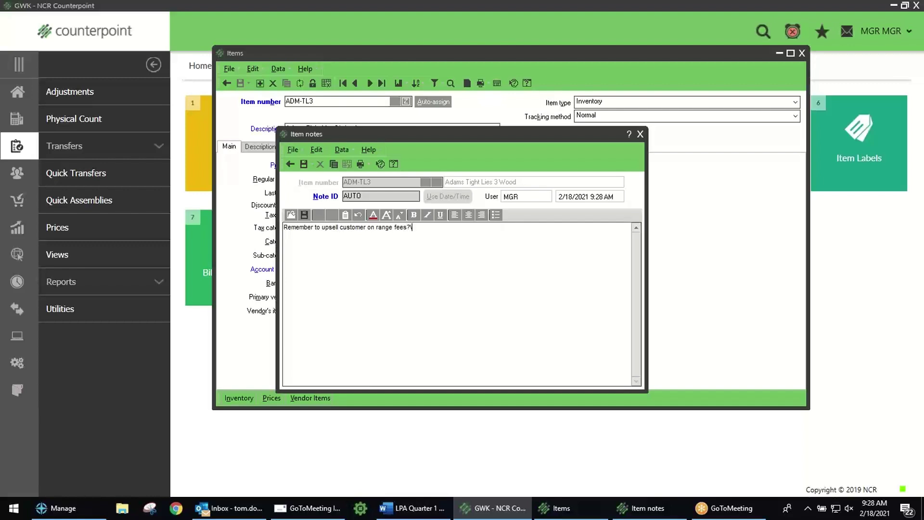
key(BackSpace)
drag(415, 229, 267, 232)
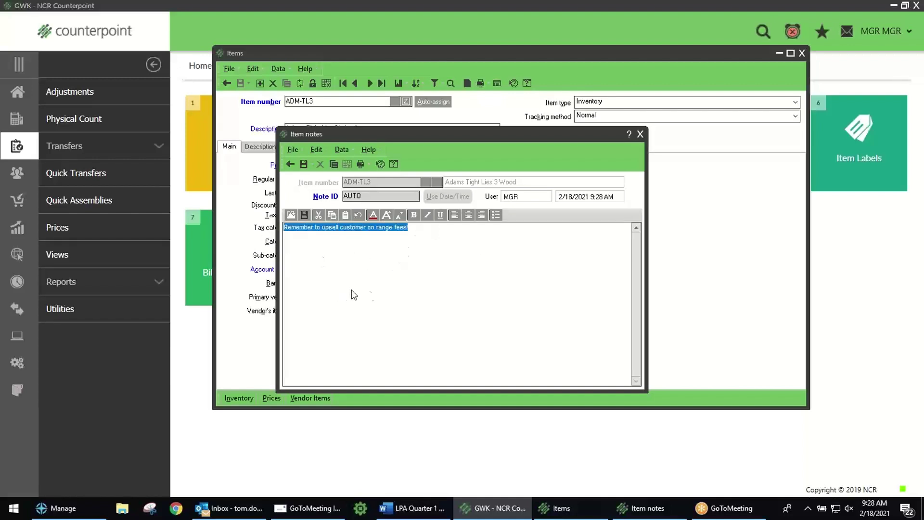
Step: Format the selected note text as bold, blue and a larger font size
click(372, 216)
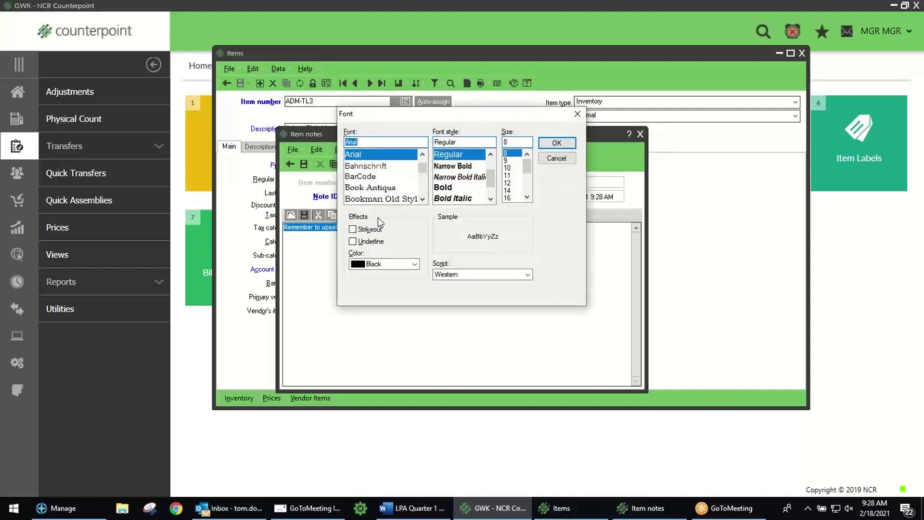
click(414, 264)
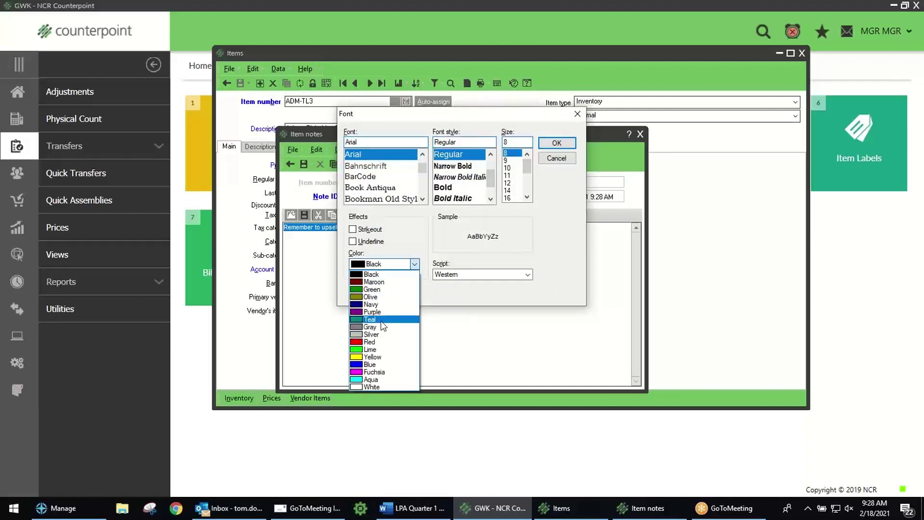
click(385, 364)
click(458, 186)
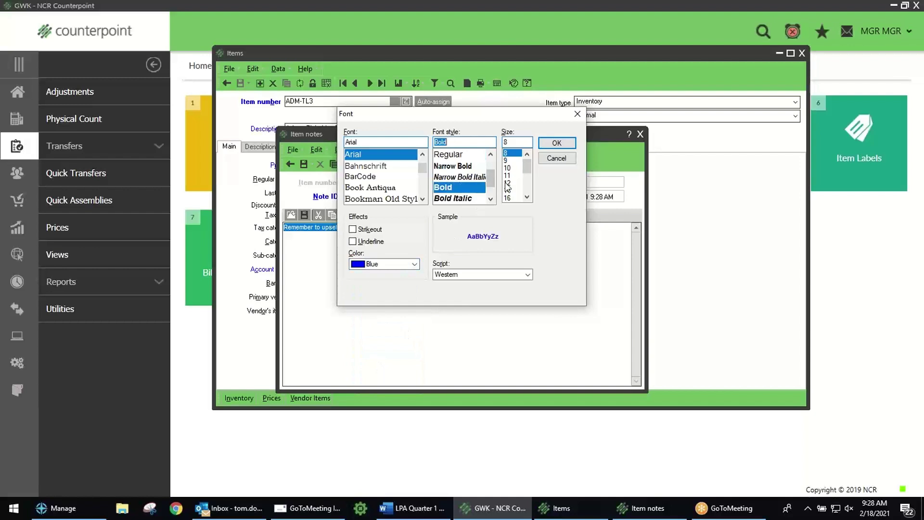
click(507, 183)
click(557, 143)
click(512, 287)
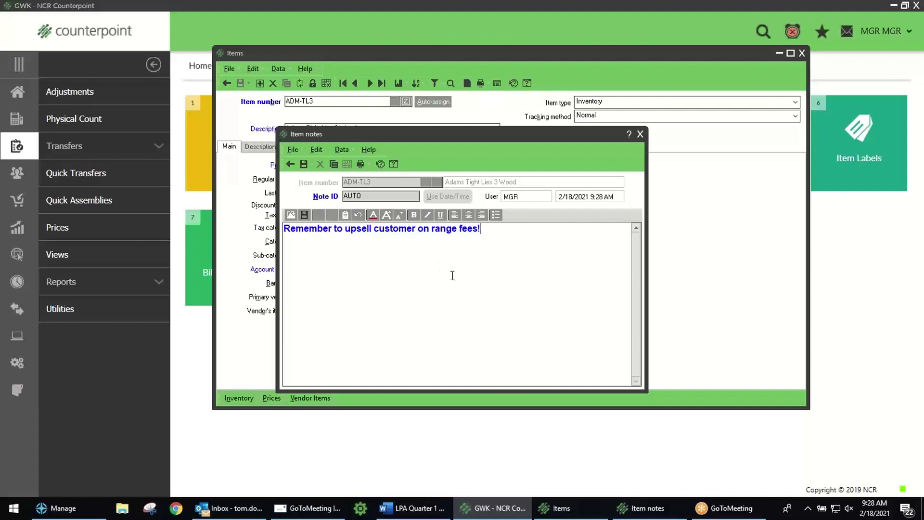
Step: Close the note without saving, then close the Item notes window
click(640, 135)
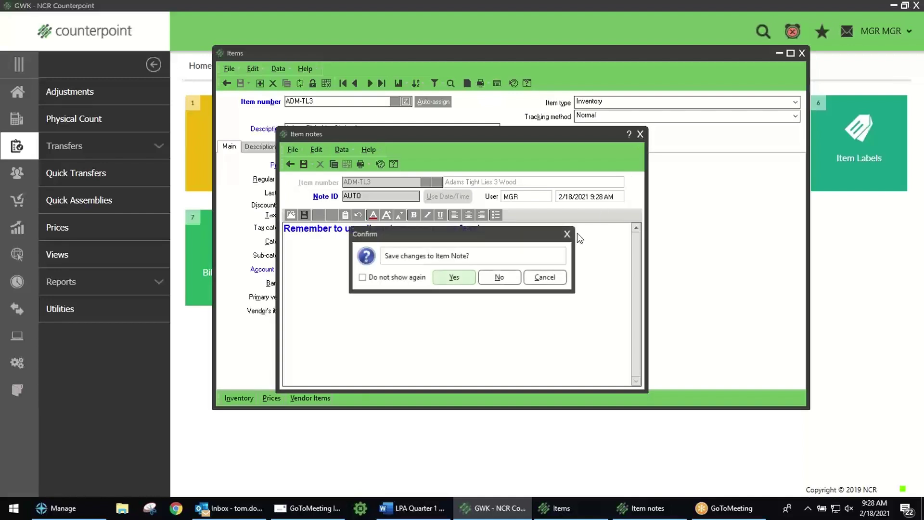
click(500, 278)
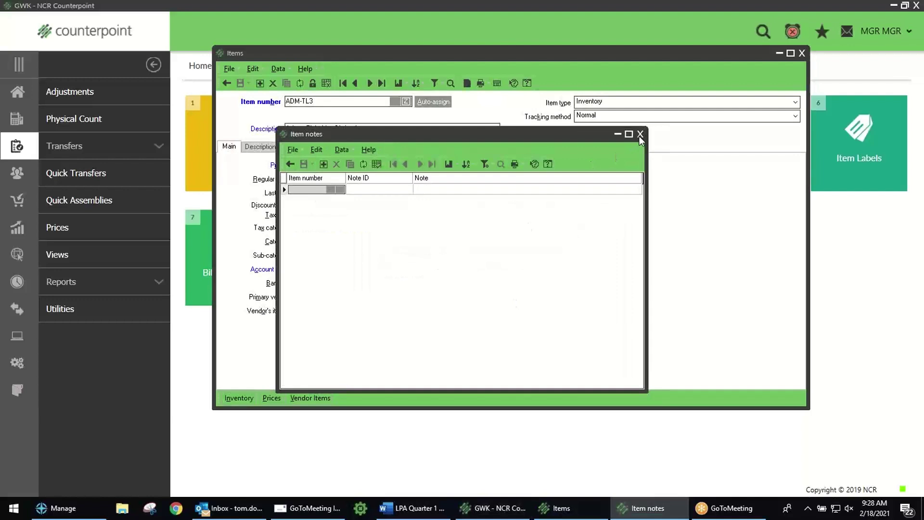
click(640, 134)
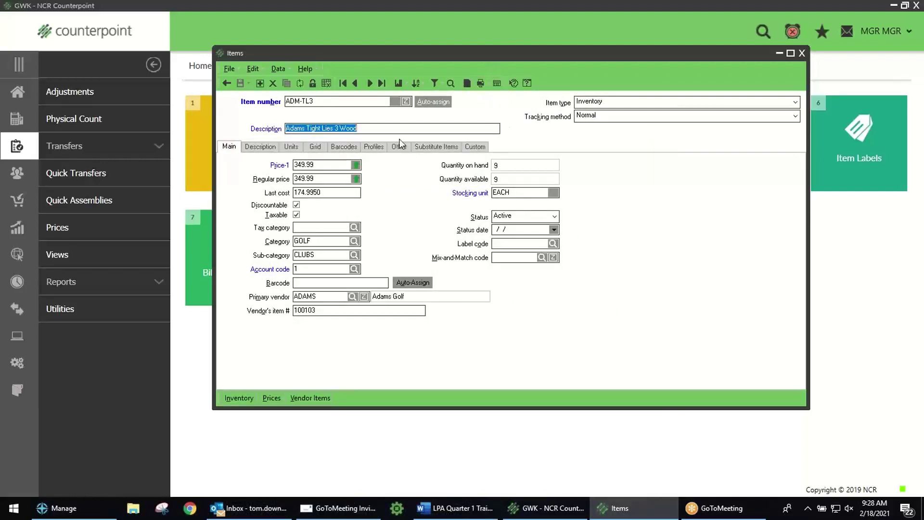
click(495, 84)
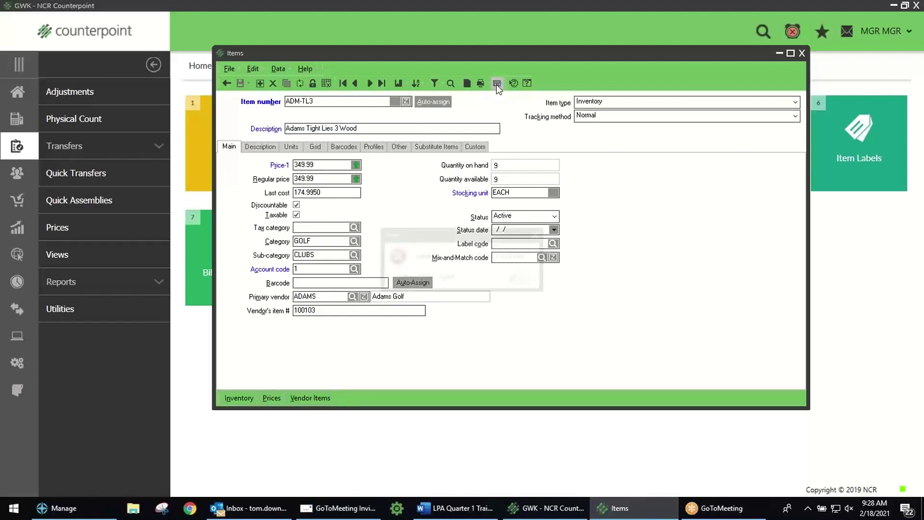
click(511, 278)
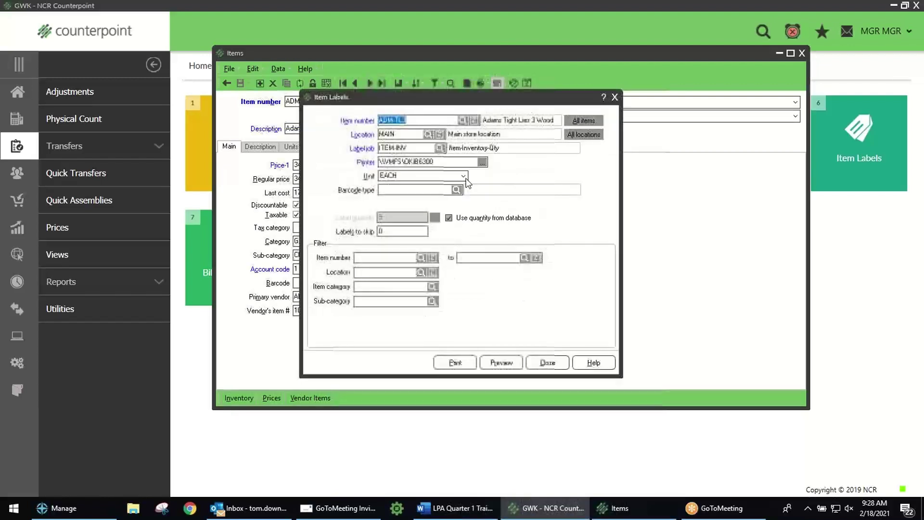
click(448, 218)
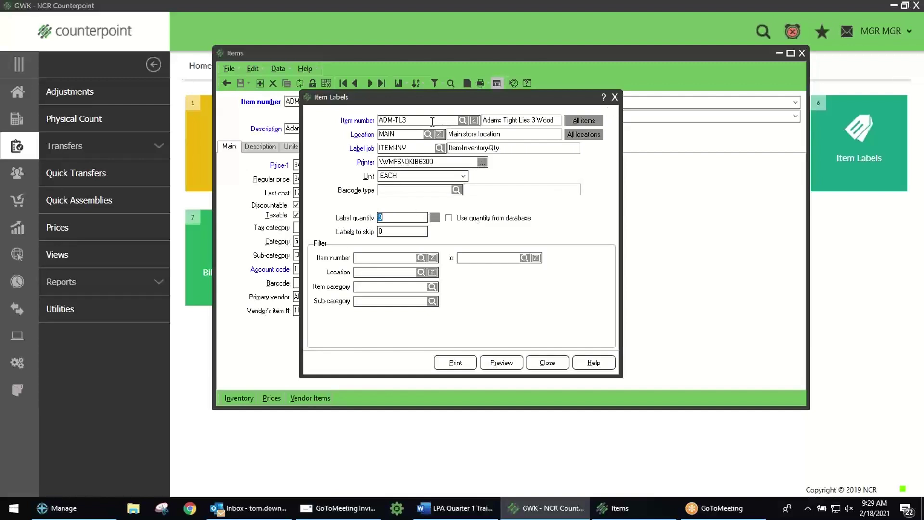
click(615, 97)
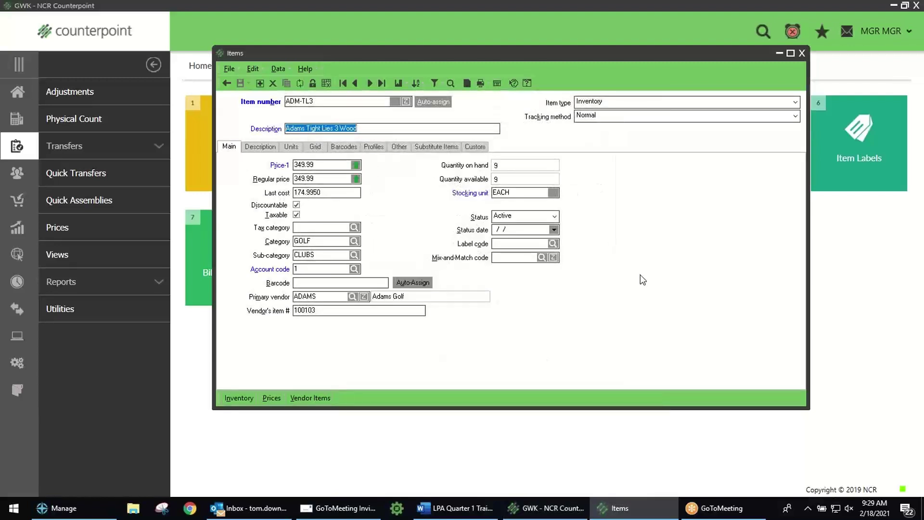
Step: Start a new item with an auto-assigned number and trial description 'kjhlkjhkl'
click(227, 83)
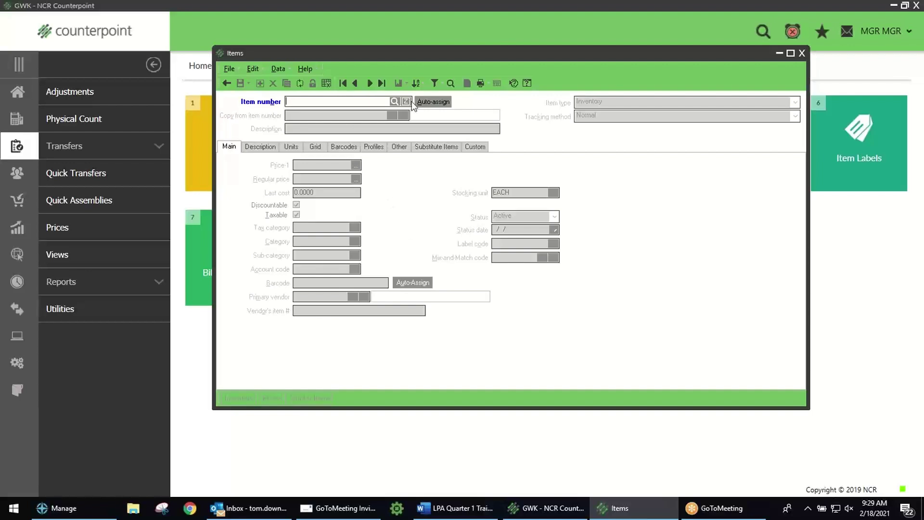
click(432, 101)
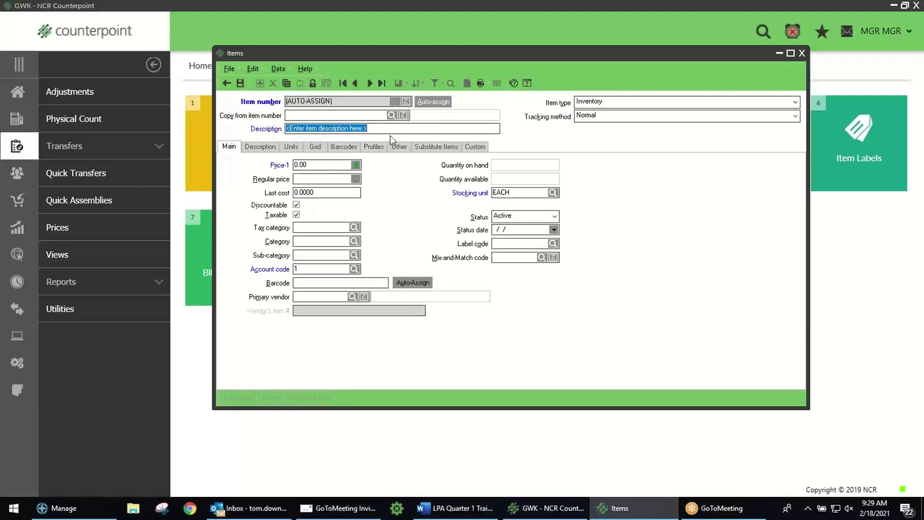
text(kjhlkjhklj)
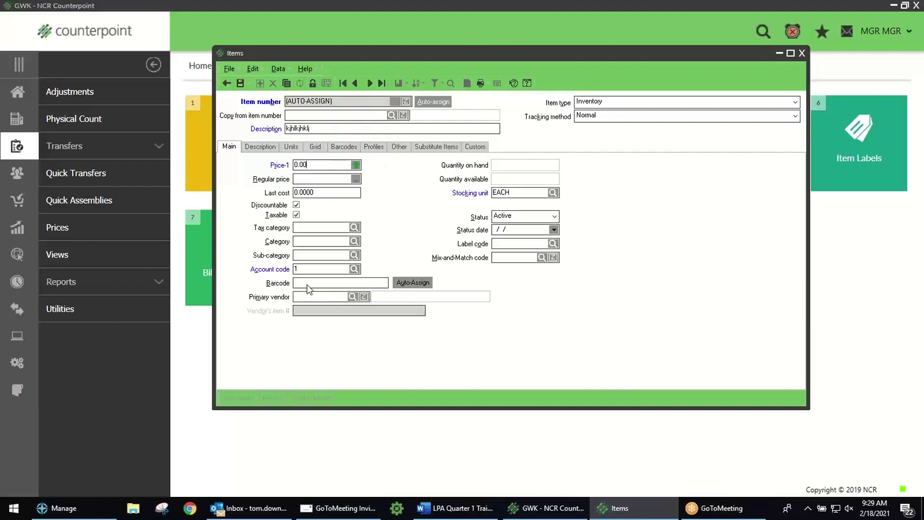
Step: Cancel the trial item, then begin another new item with an auto-assigned number
click(227, 84)
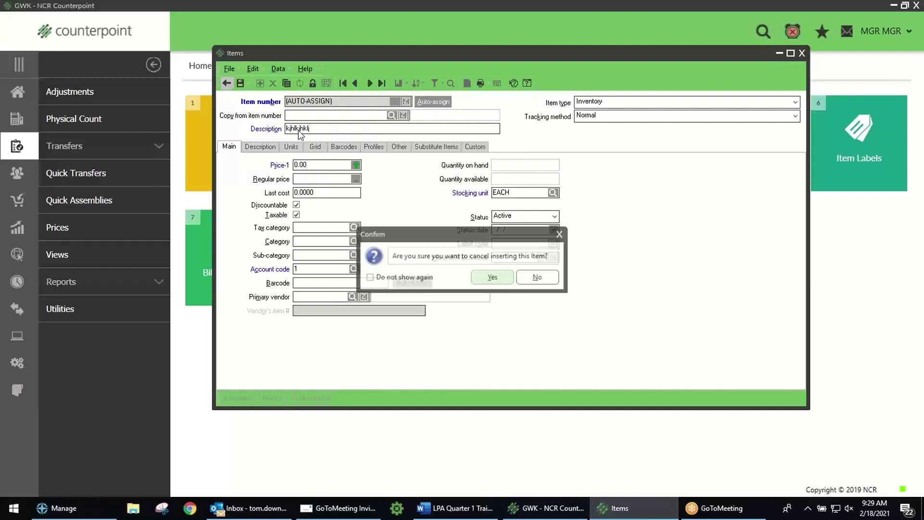
click(488, 278)
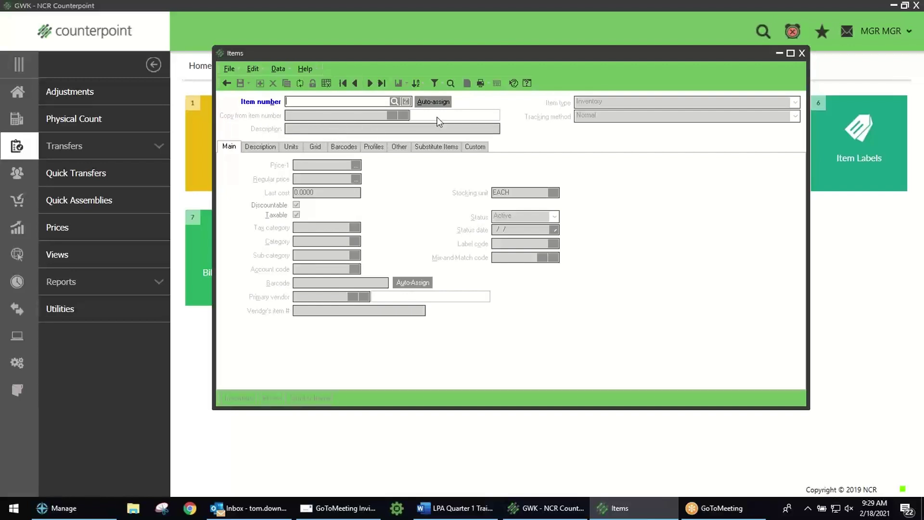
click(433, 102)
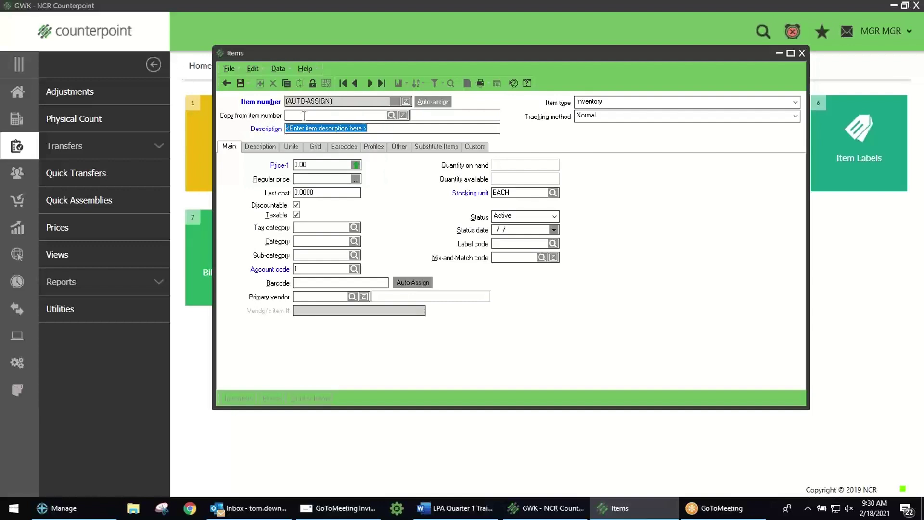
Step: Copy the new item's details from item 100017, found by searching 'mag'
click(391, 115)
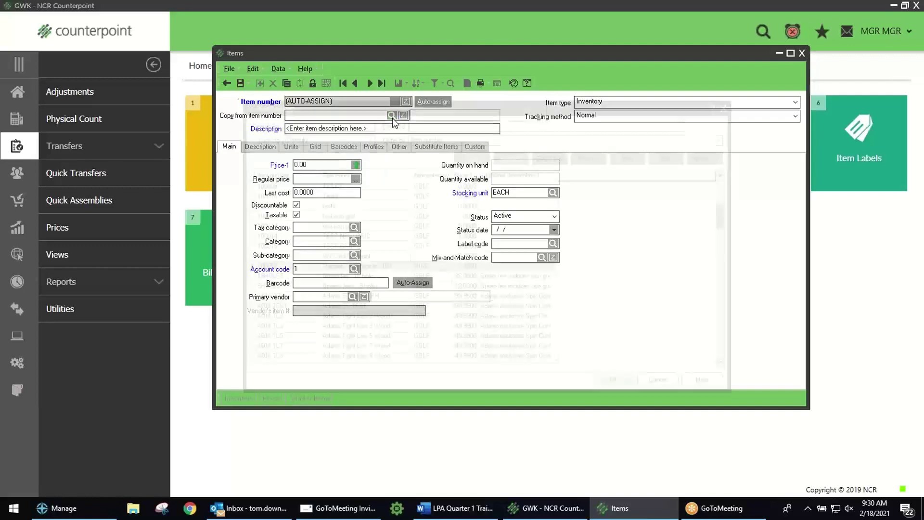
text(mag)
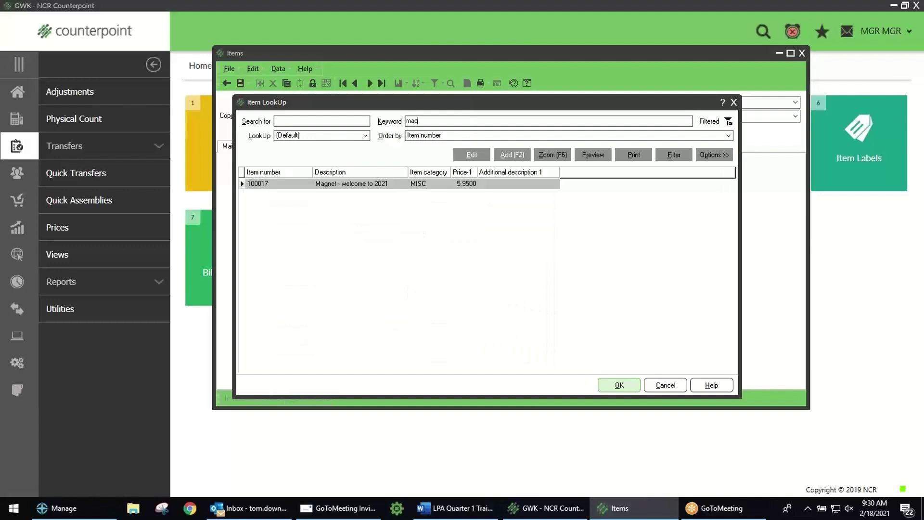
double_click(371, 184)
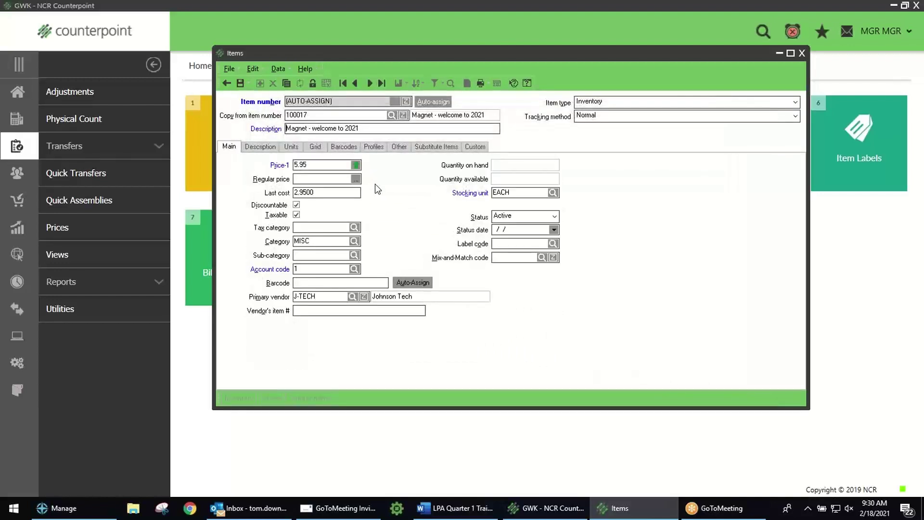
Step: Change the description to 'Magnet - welcome to 2022', with Price-1 6.25 and last cost 3.25
click(372, 128)
key(BackSpace)
text(2)
key(Tab)
key(Tab)
text(6.25)
click(322, 193)
text(3.25)
click(320, 241)
Step: Save the new magnet item and begin another new item entry
click(297, 241)
mouse_move(357, 165)
click(239, 84)
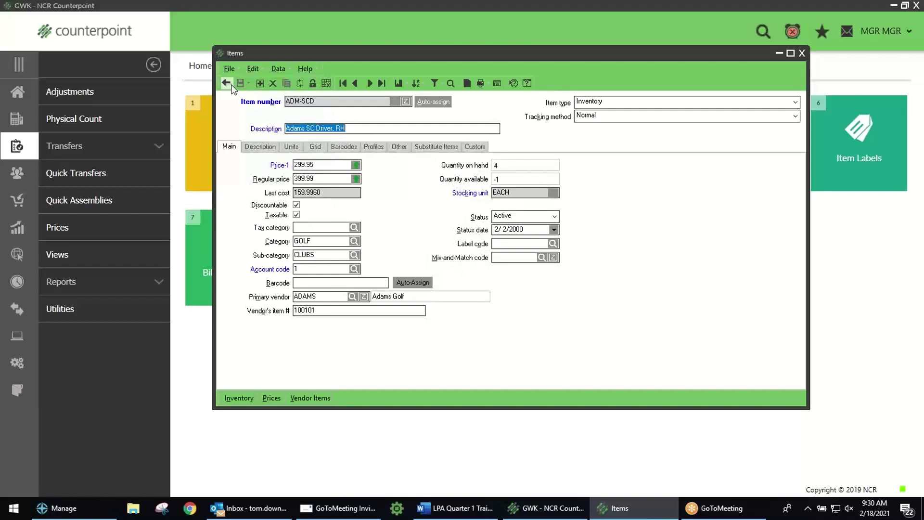
click(226, 83)
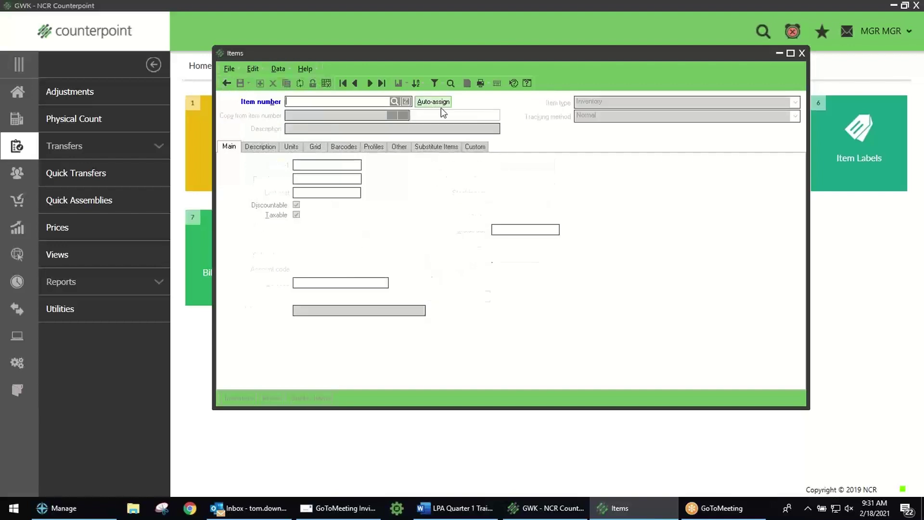
Step: Auto-assign a number, then abandon the unwanted new item without copying from anything
click(430, 102)
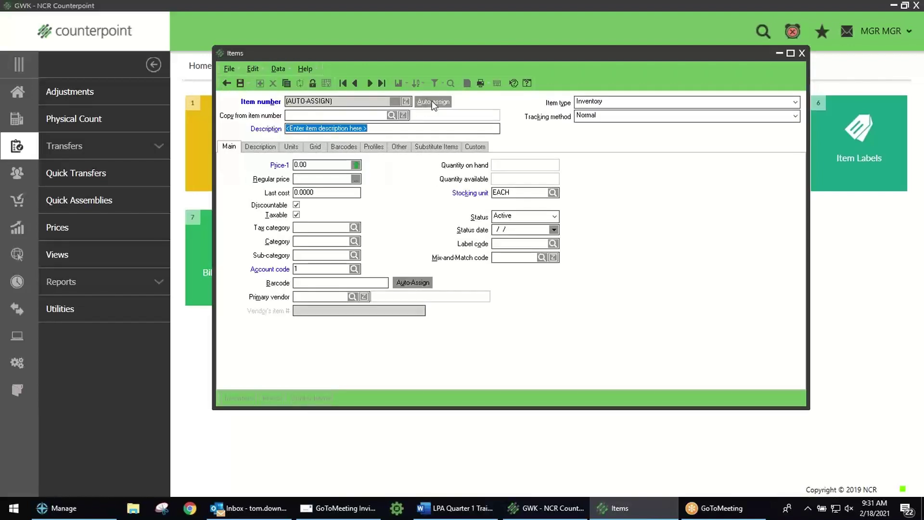
click(391, 115)
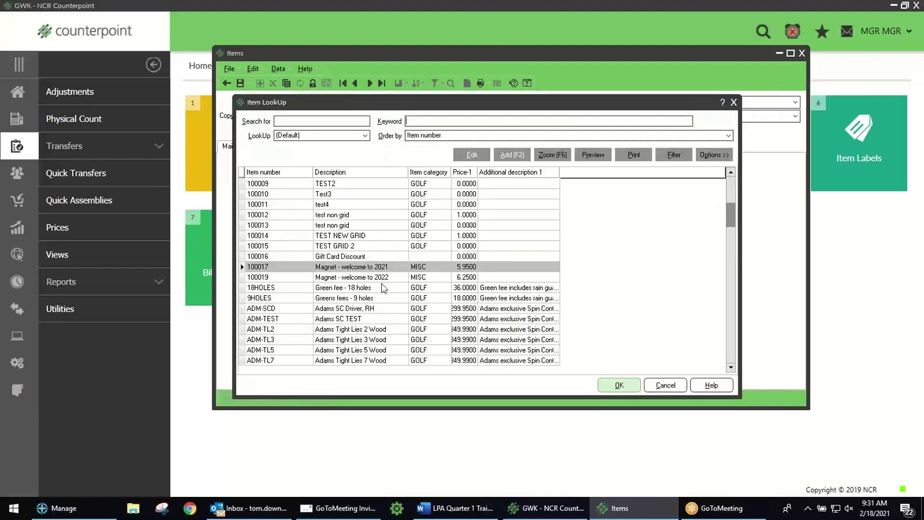
click(734, 102)
click(226, 83)
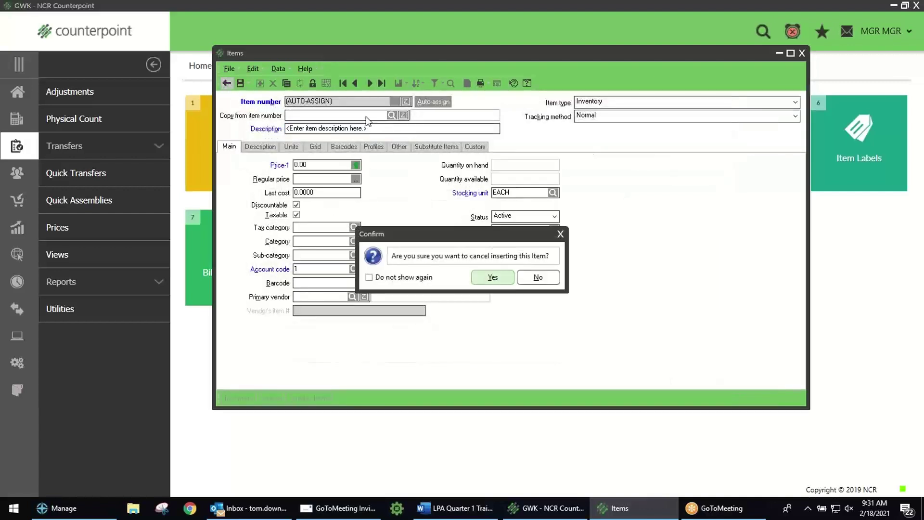
click(488, 278)
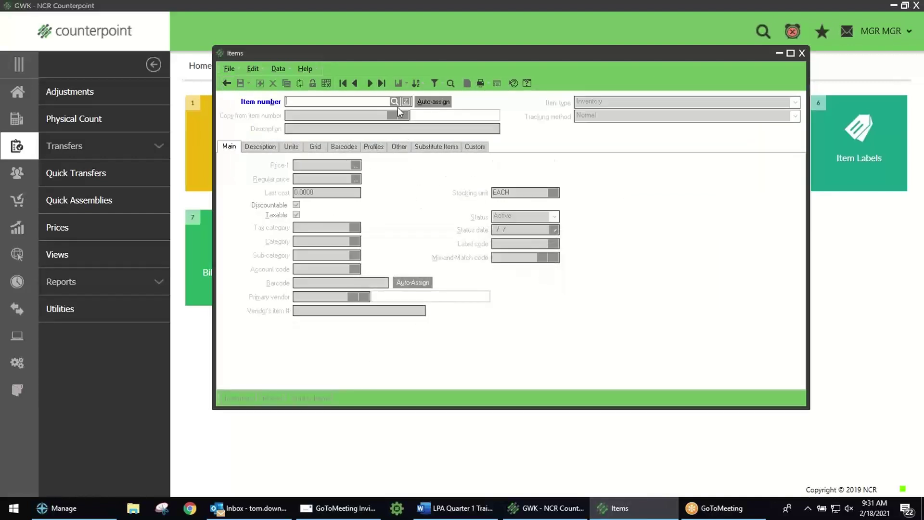
Step: Open the item lookup and clear the 'mag' keyword to list all items
click(394, 103)
text(mag)
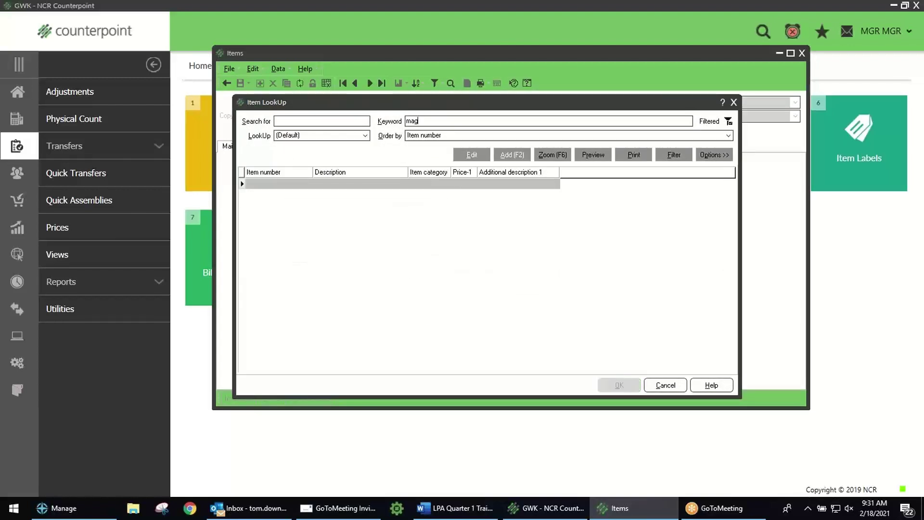
key(BackSpace)
key(BackSpace)
key(BackSpace)
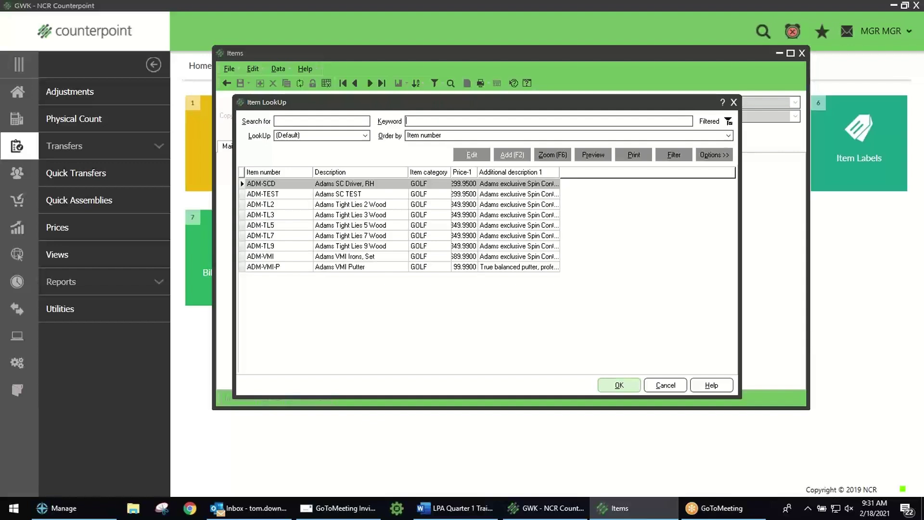
Step: Browse the Adams golf items in table view, then step through three records in form view
click(733, 102)
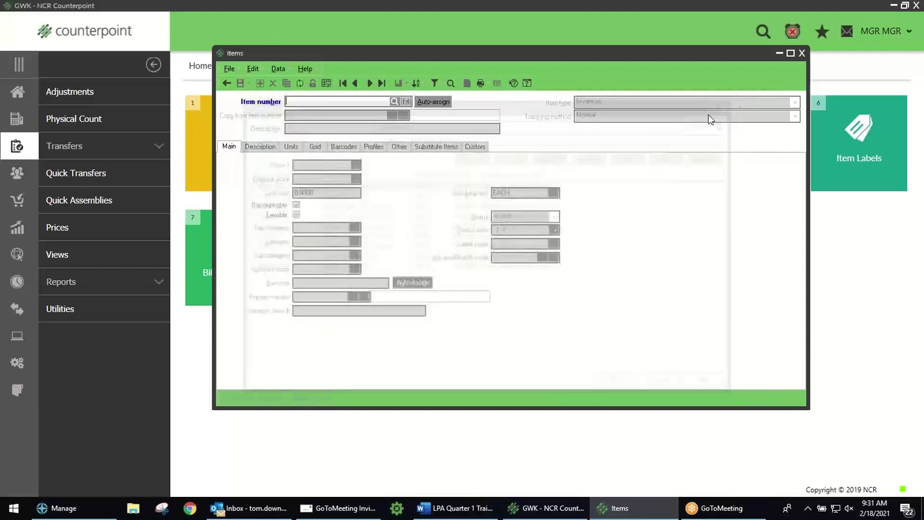
click(325, 83)
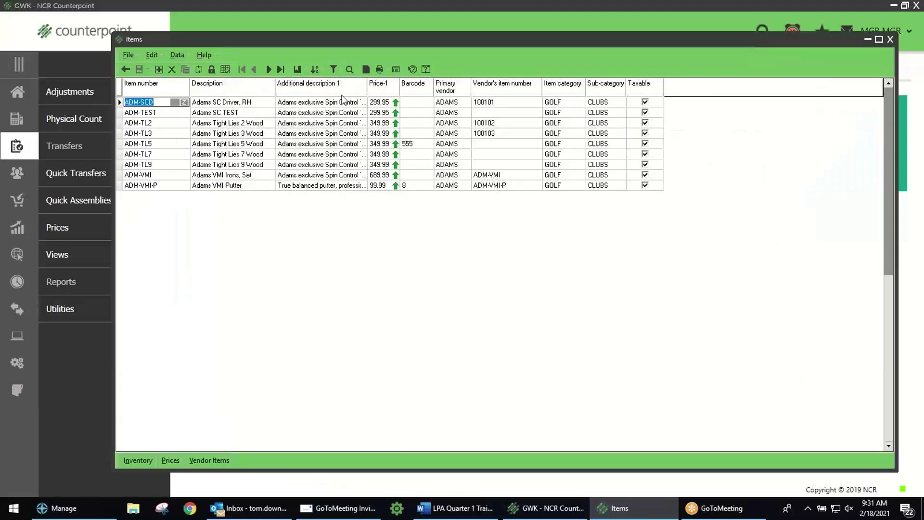
click(225, 69)
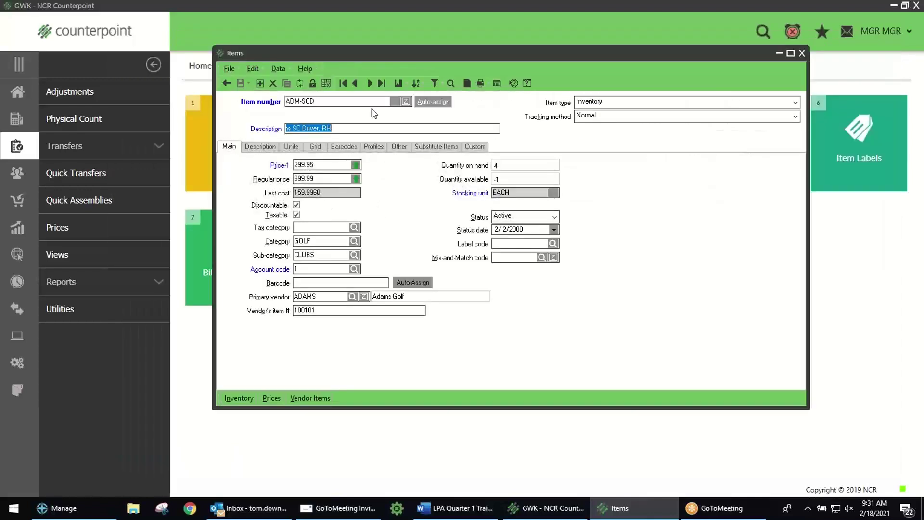
click(369, 84)
click(369, 83)
click(369, 84)
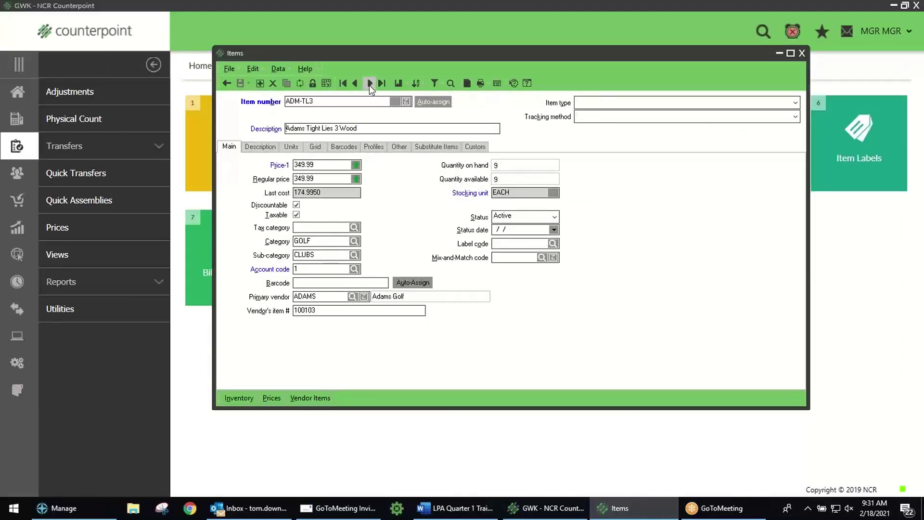
Step: Remove ADAMS from the Primary vendor item filter and start a blank new item
click(434, 84)
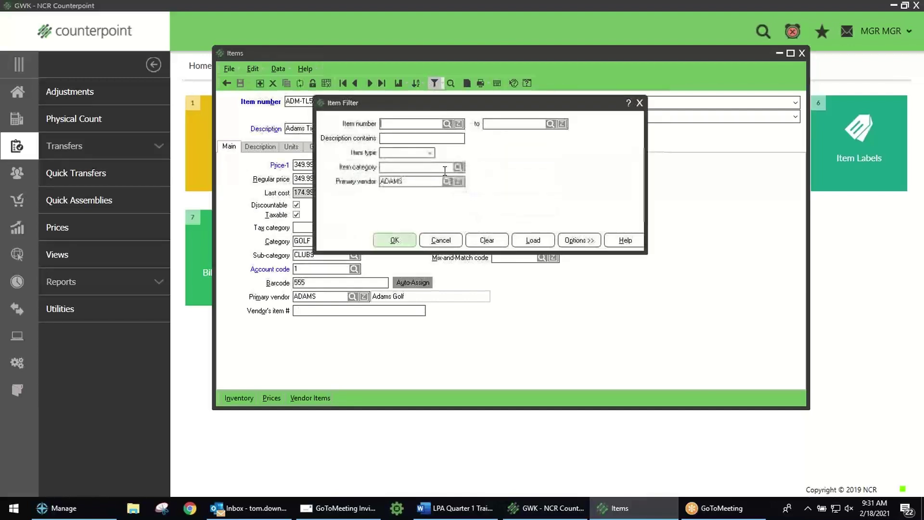
drag(412, 182, 373, 182)
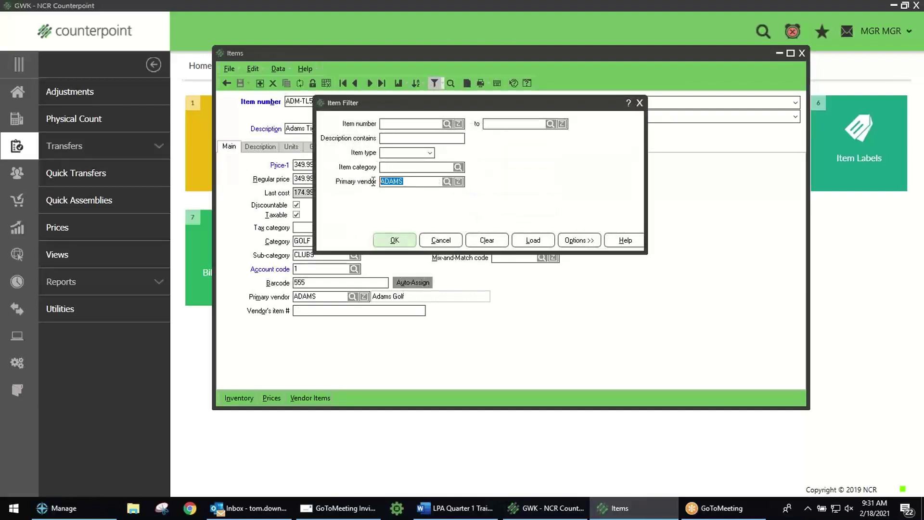
key(Delete)
click(406, 240)
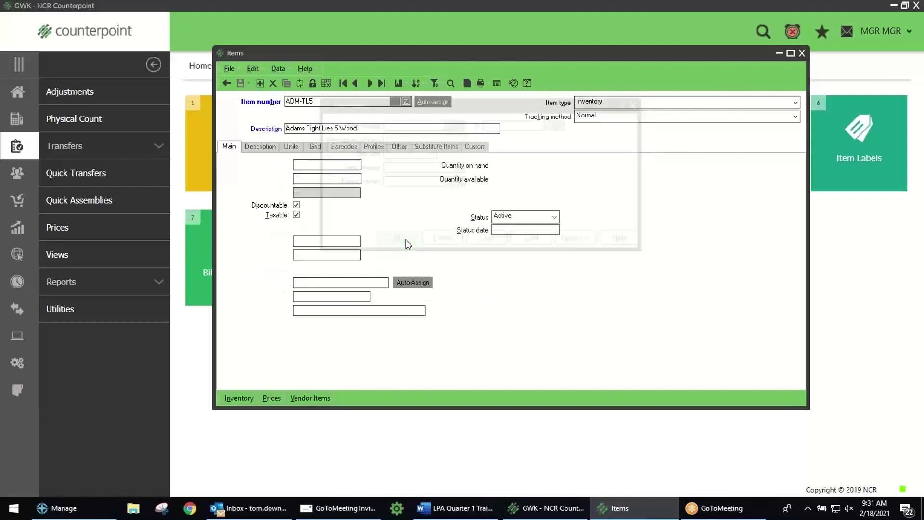
click(229, 82)
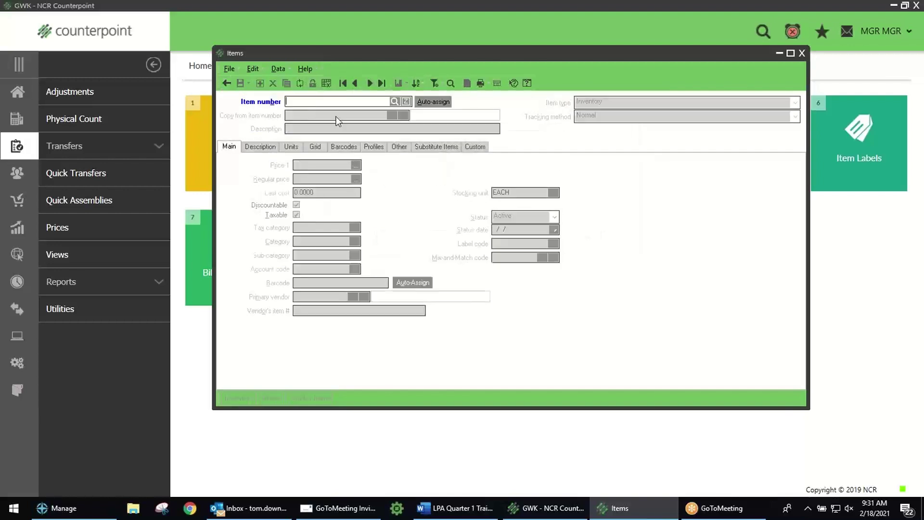
Step: Look up 'mag', open item 100019 'Magnet - welcome to 2022', then close the Items window
click(394, 101)
text(mag)
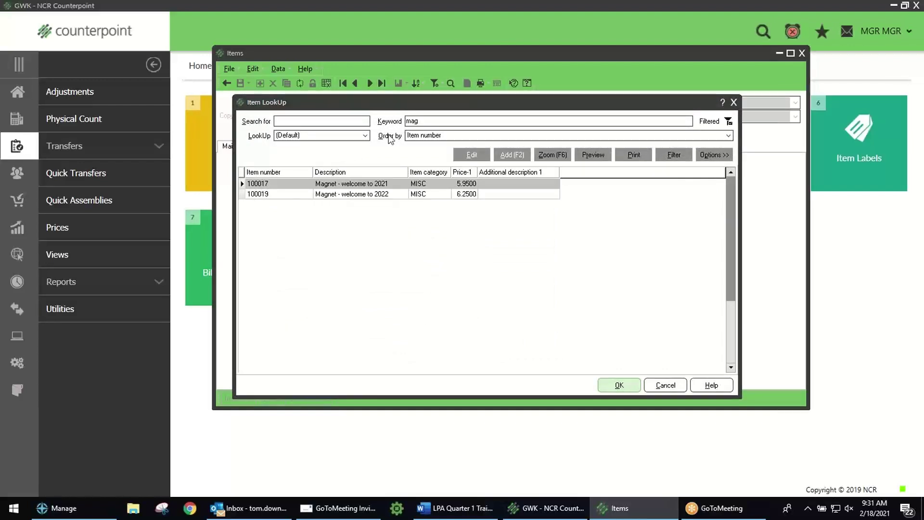
click(286, 194)
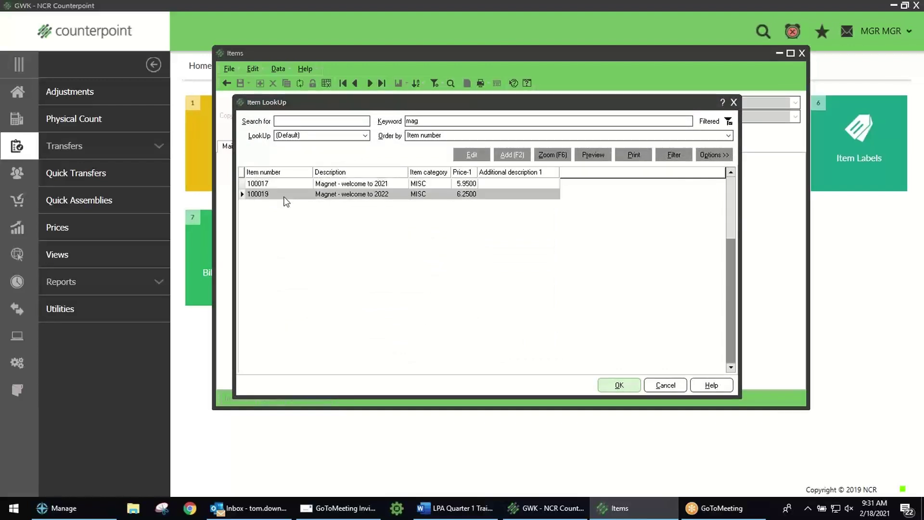
double_click(286, 195)
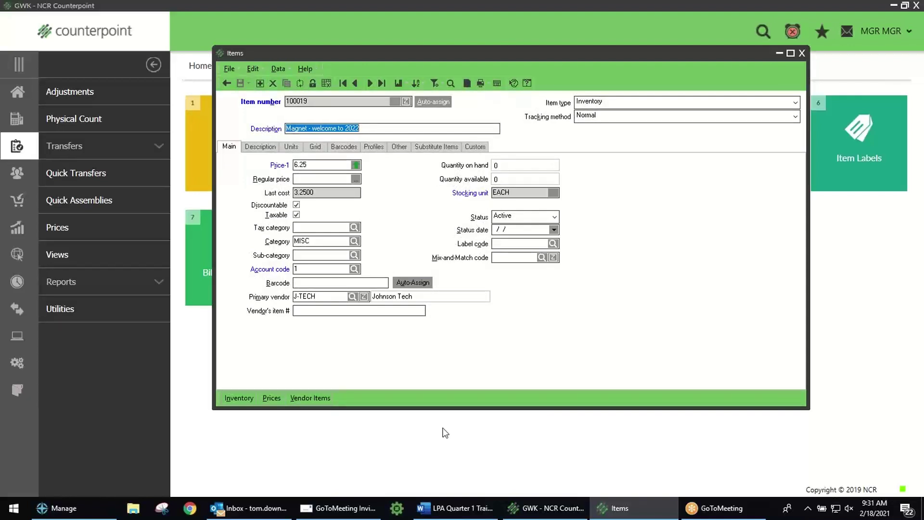
click(801, 53)
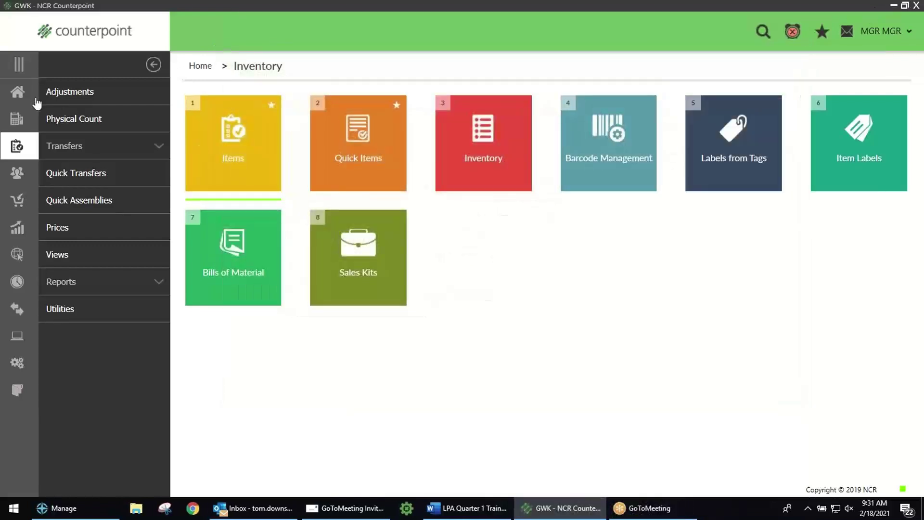
Step: Open user maintenance from the System setup tiles on the Home dashboard
click(18, 92)
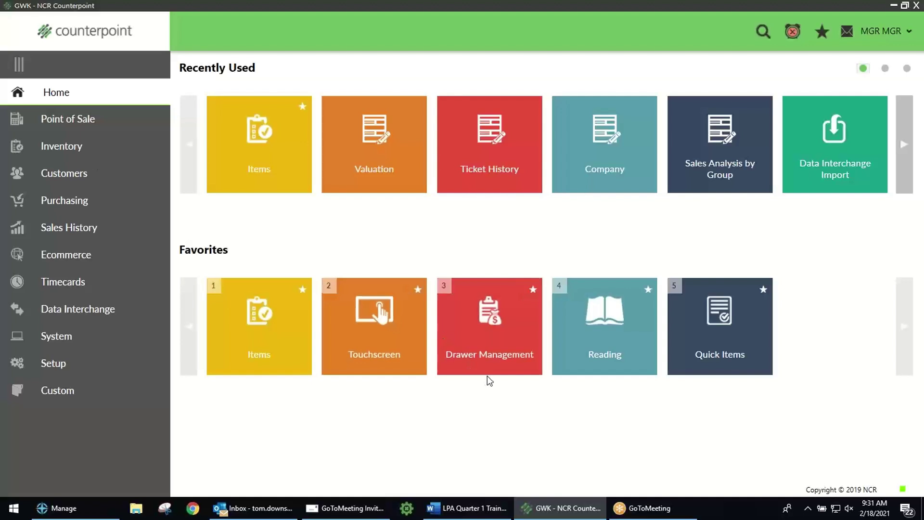
click(57, 364)
click(72, 96)
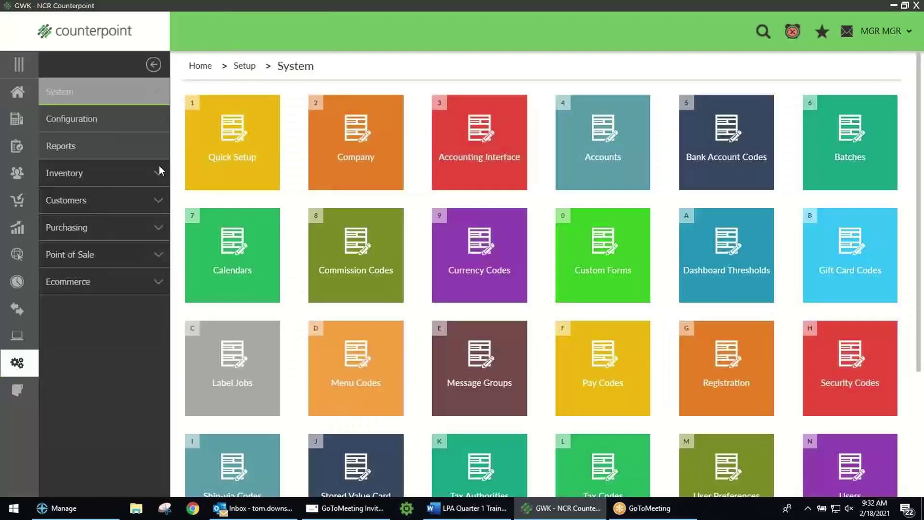
scroll(813, 443, down, 1)
click(832, 458)
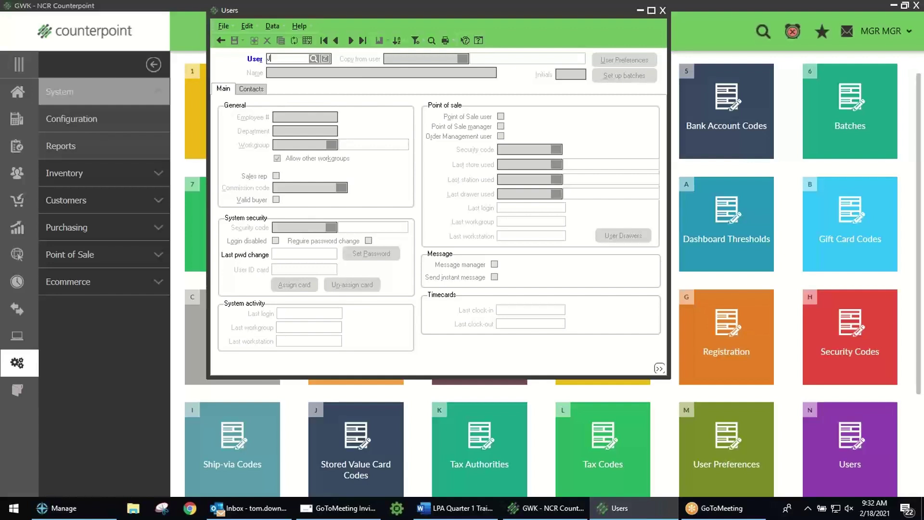
Step: Enter a user ID and the user's full name, cancel that attempt, and re-enter the user ID
key(Tab)
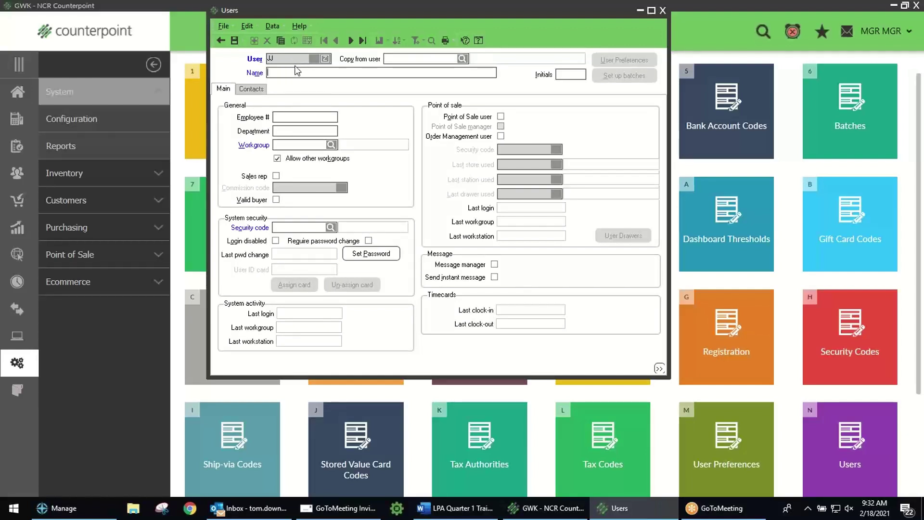
click(220, 40)
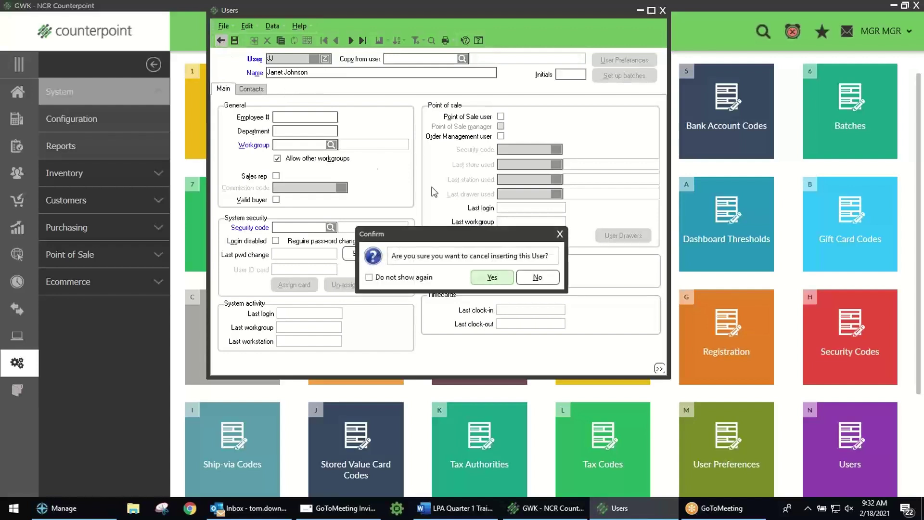
click(490, 277)
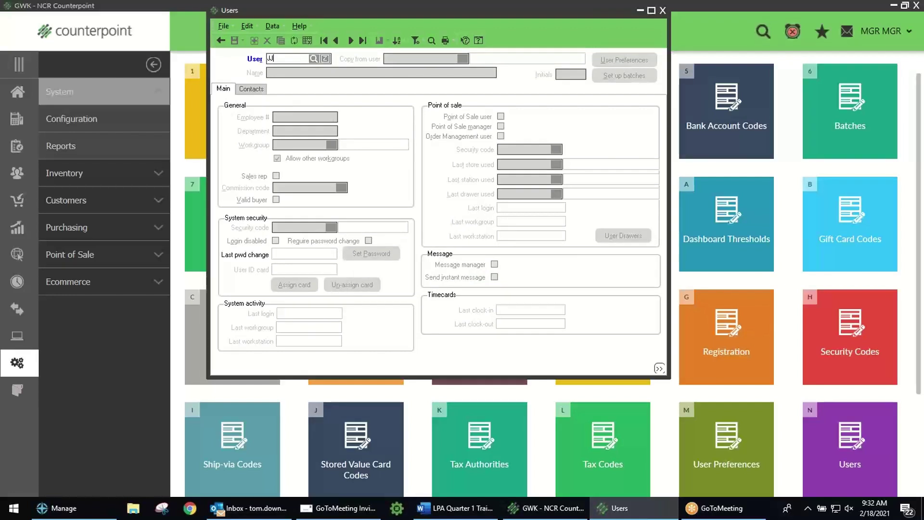
key(Tab)
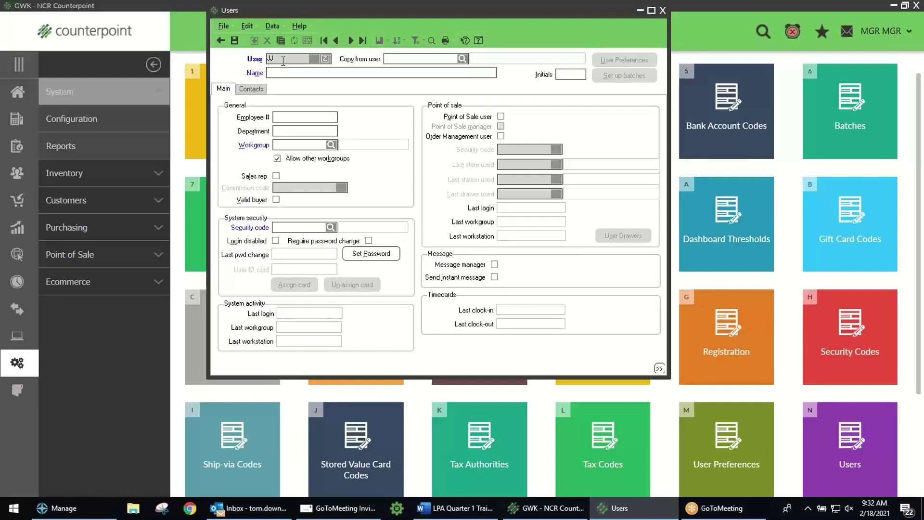
Step: Copy settings from user Z (Manager), save the new user, and close the Users window
click(462, 58)
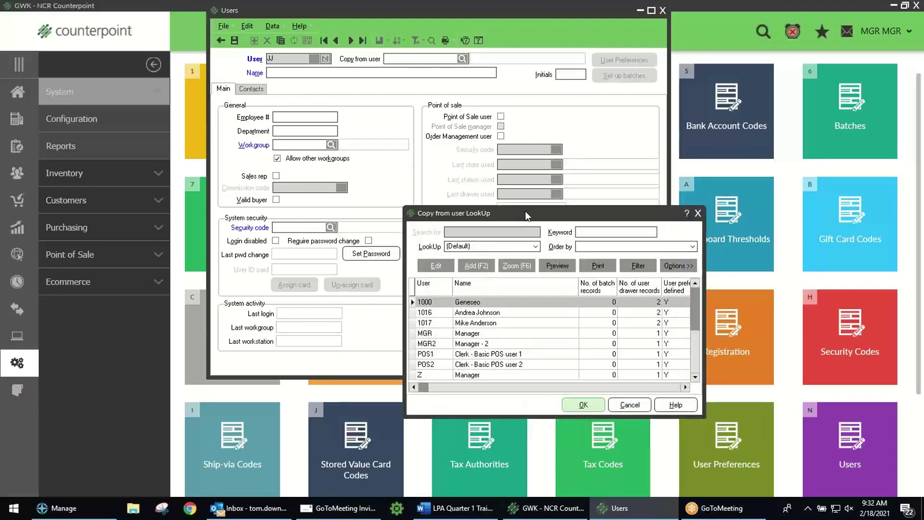
drag(524, 212, 498, 114)
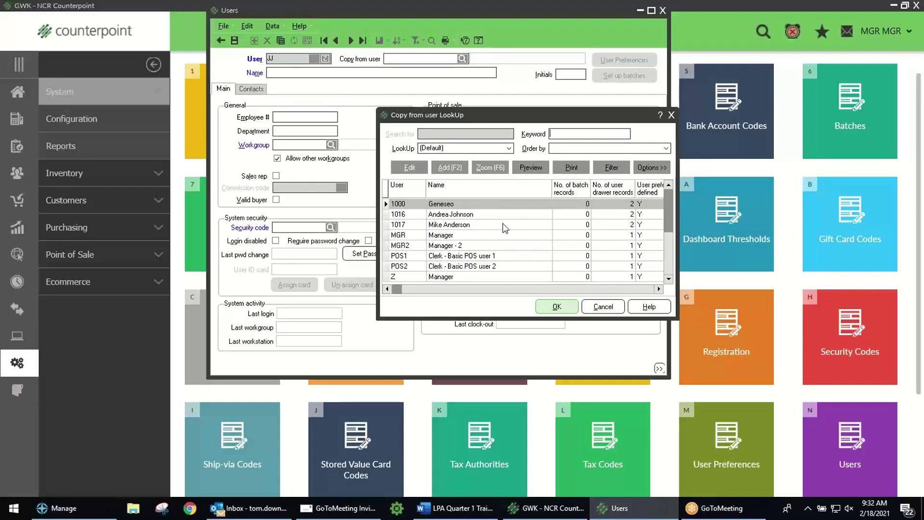
click(423, 277)
click(555, 306)
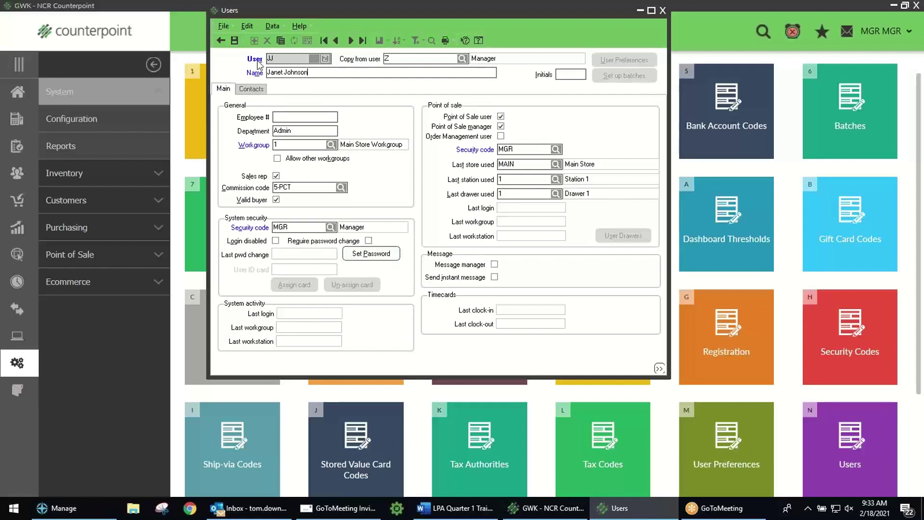
click(234, 41)
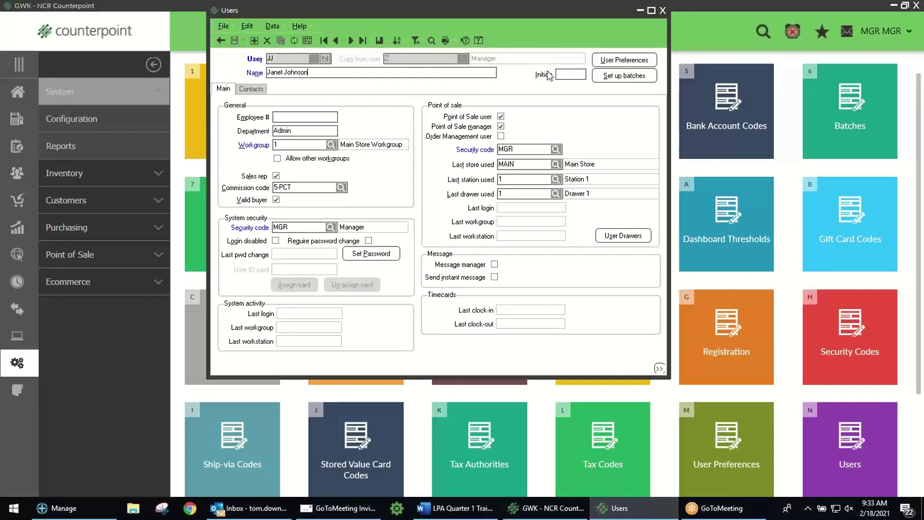
click(662, 12)
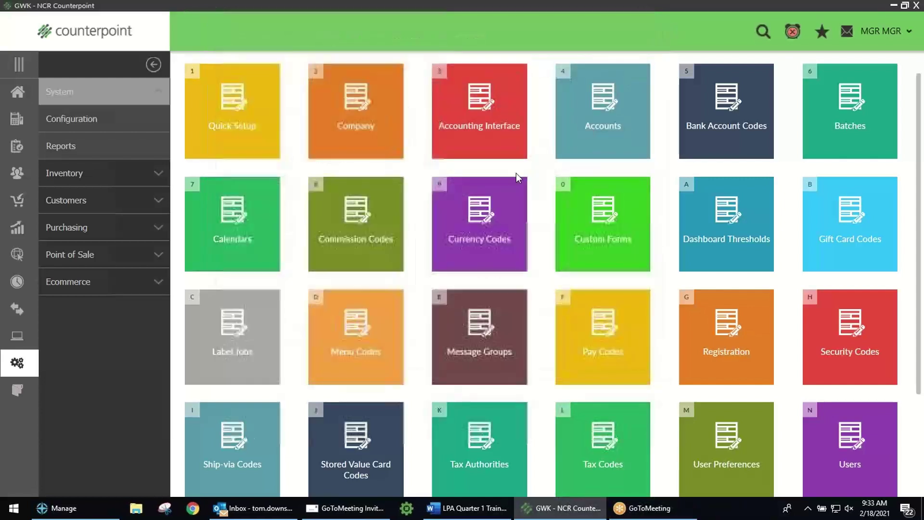
Step: Go from the Home dashboard to the Point of Sale Drawers page
click(17, 92)
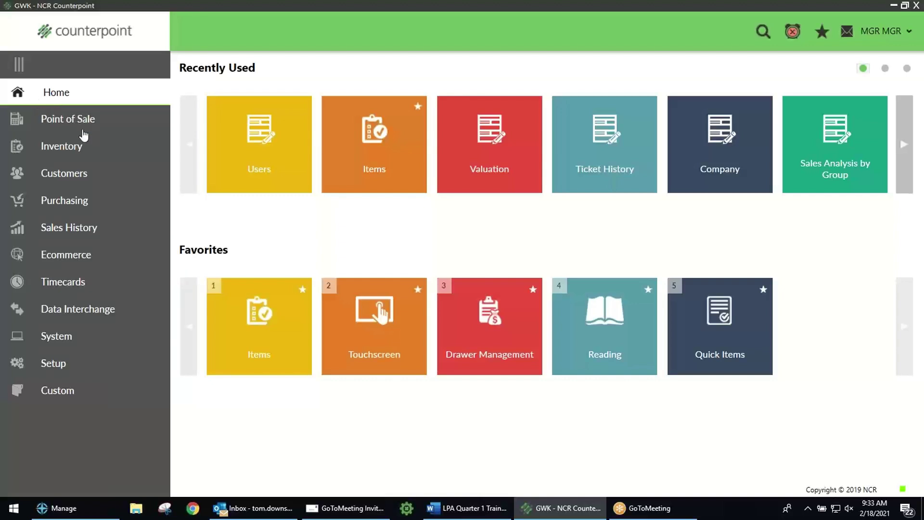
click(59, 120)
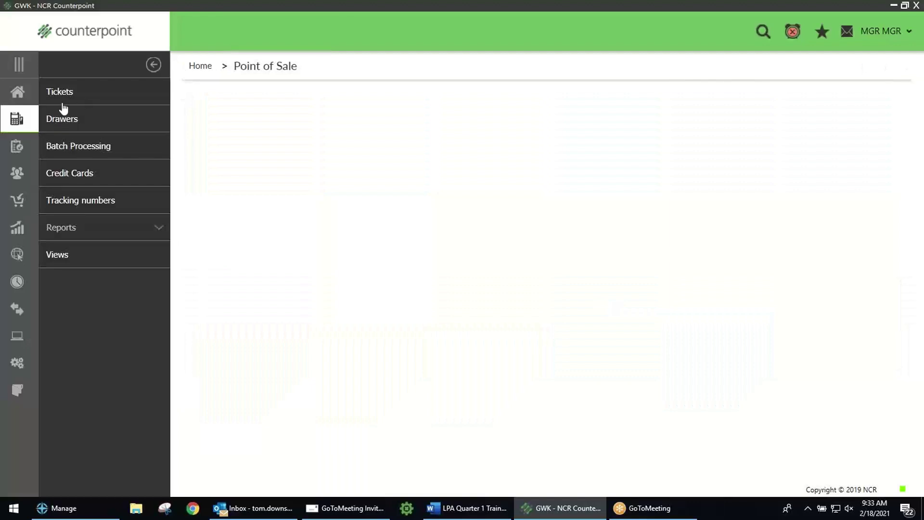
click(60, 123)
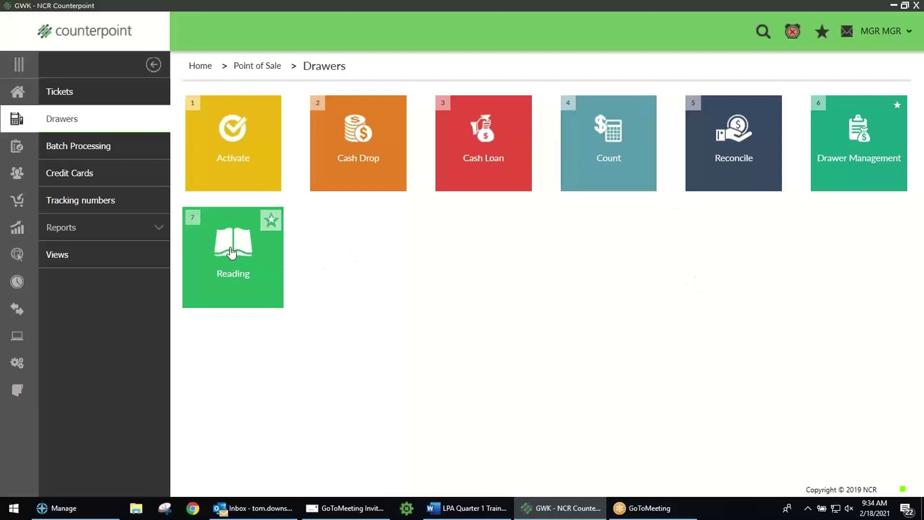
click(233, 253)
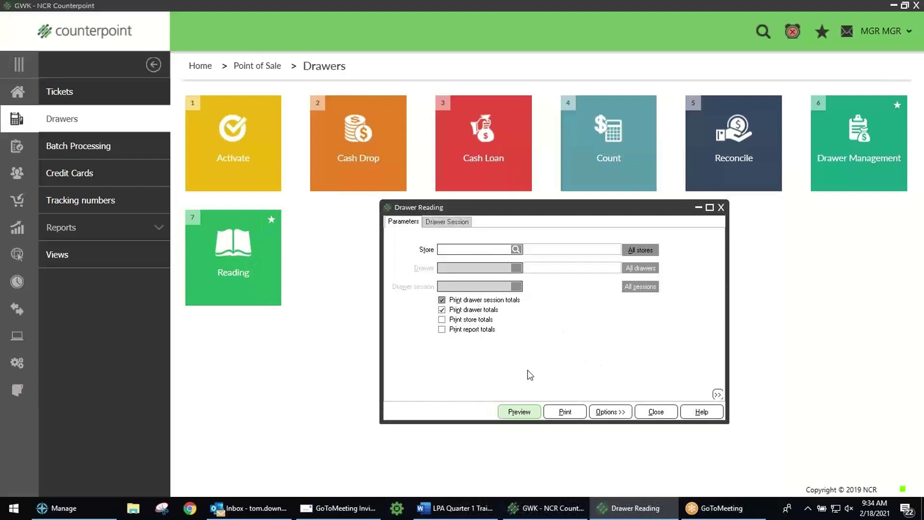
click(520, 411)
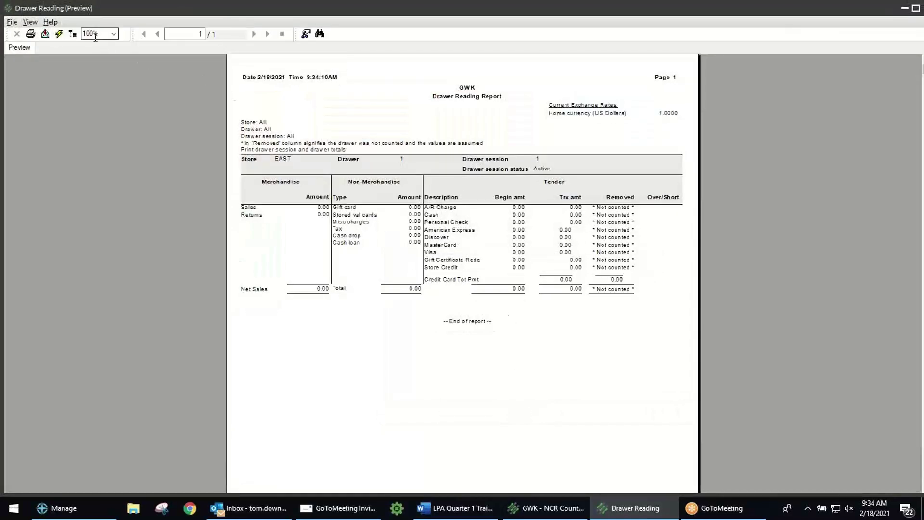
text(130)
key(Return)
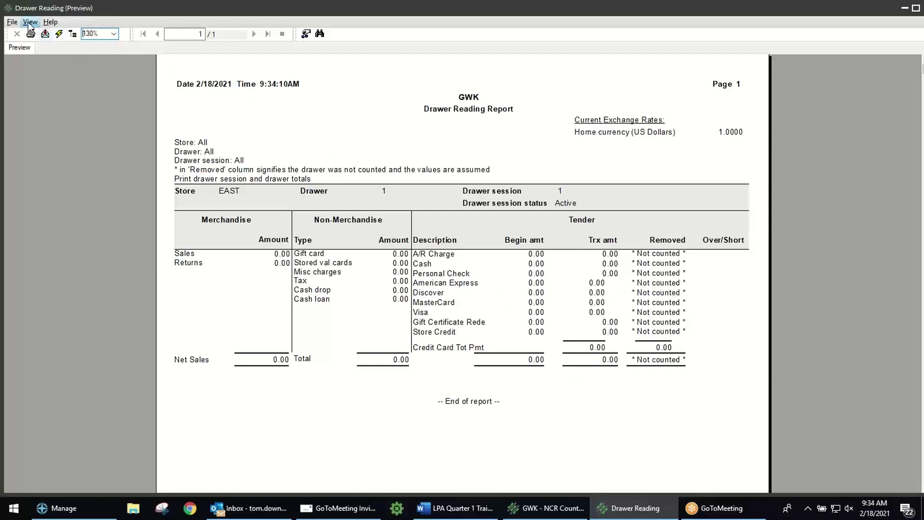
click(11, 22)
click(33, 73)
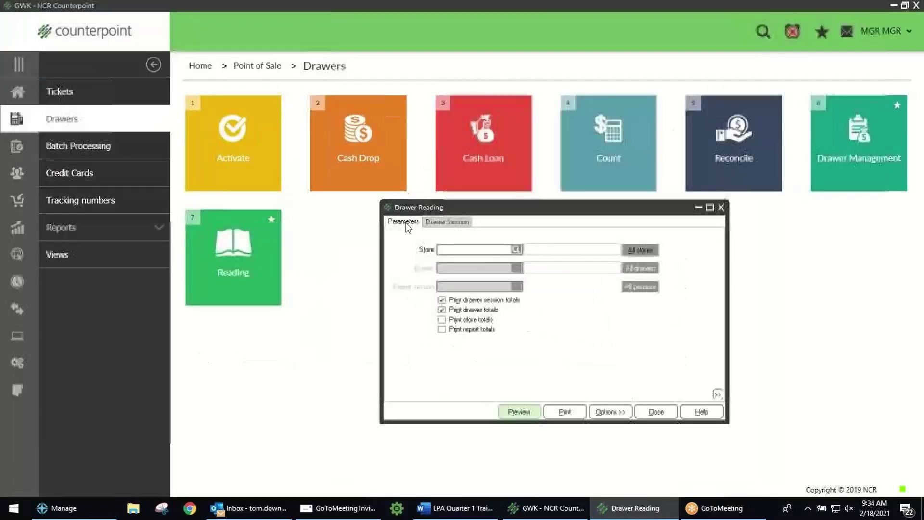
click(655, 411)
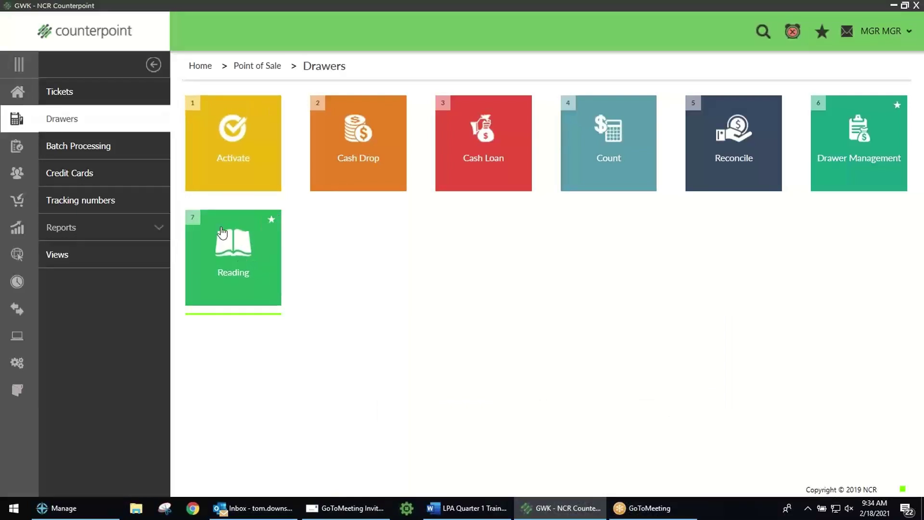
Step: Open the Drawer Summary History report from the Point of Sale history reports
click(17, 91)
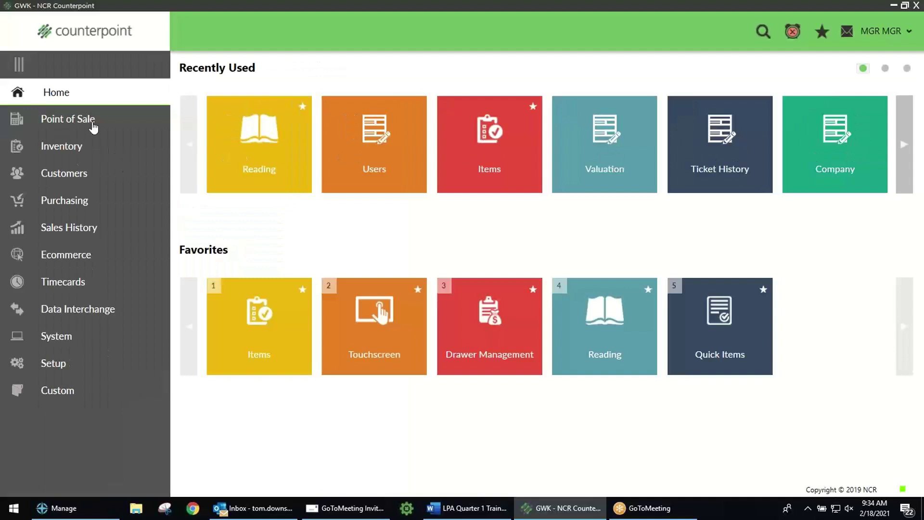
click(78, 120)
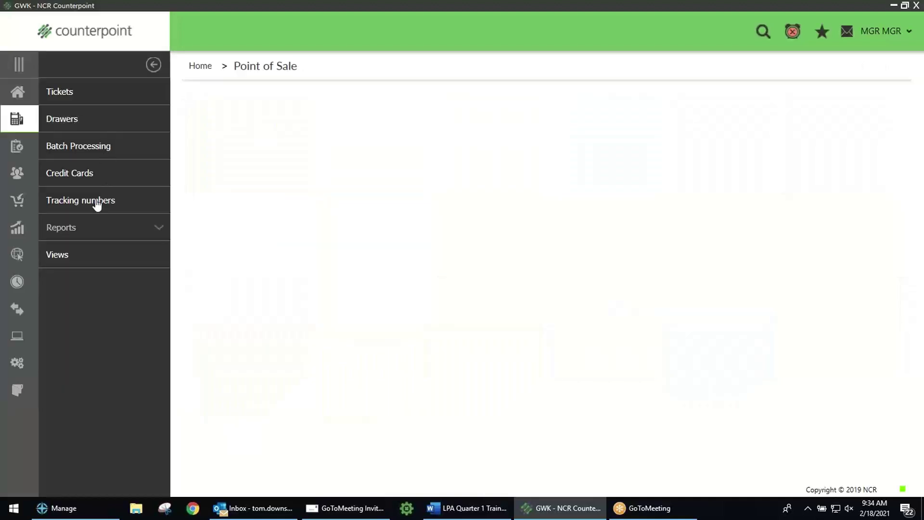
click(85, 229)
click(71, 256)
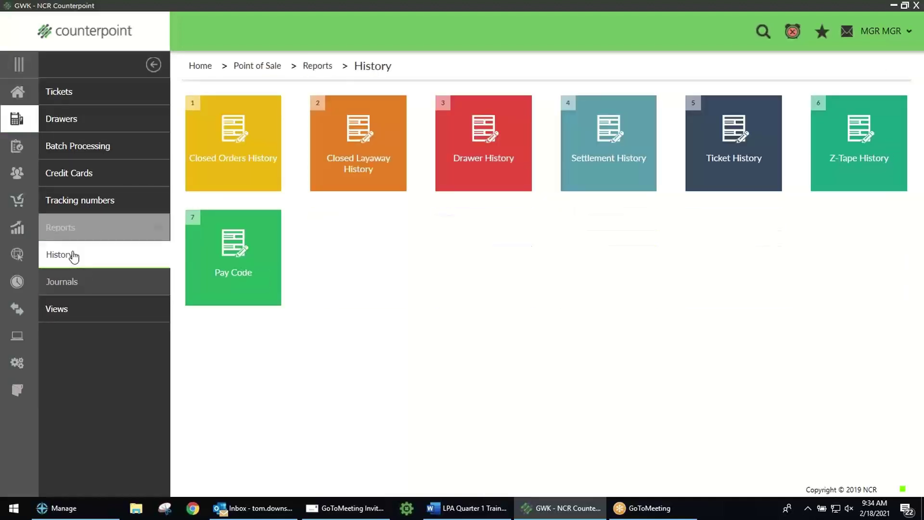
click(472, 145)
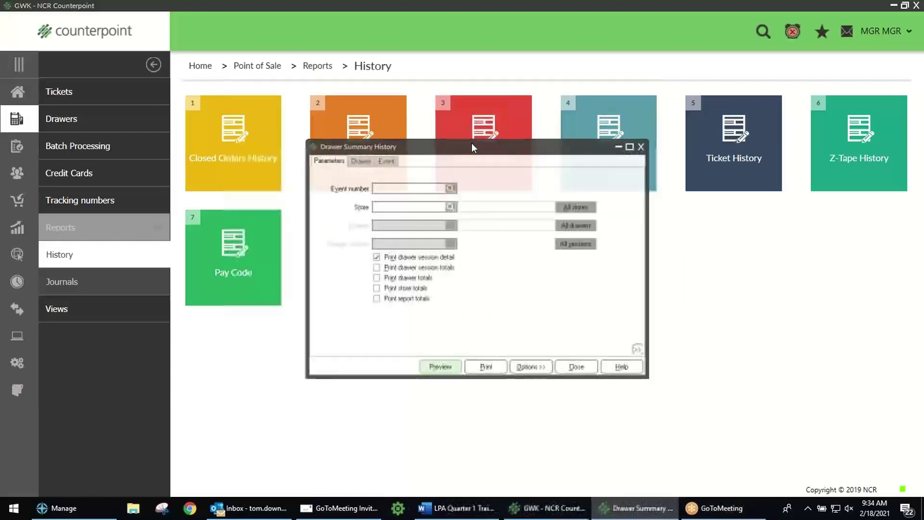
Step: Include all stores and turn on drawer session, drawer and store totals
click(567, 207)
click(375, 268)
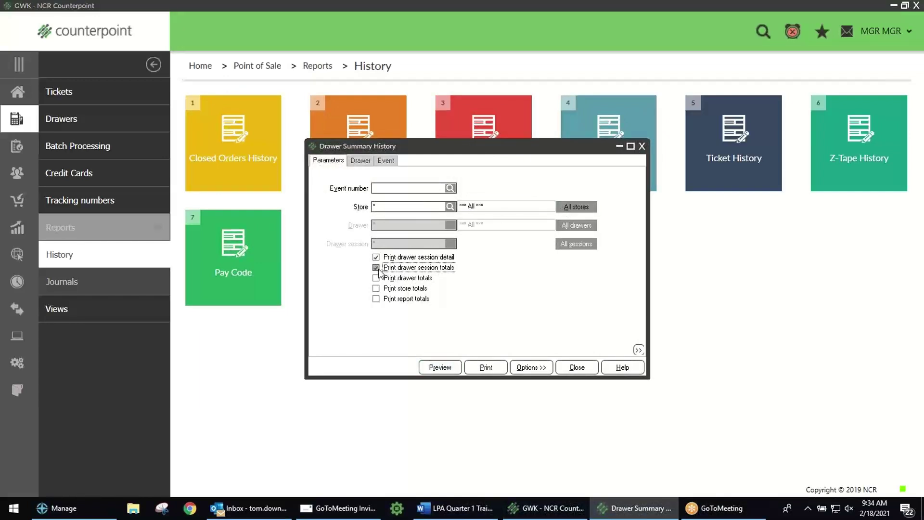
click(380, 276)
click(384, 288)
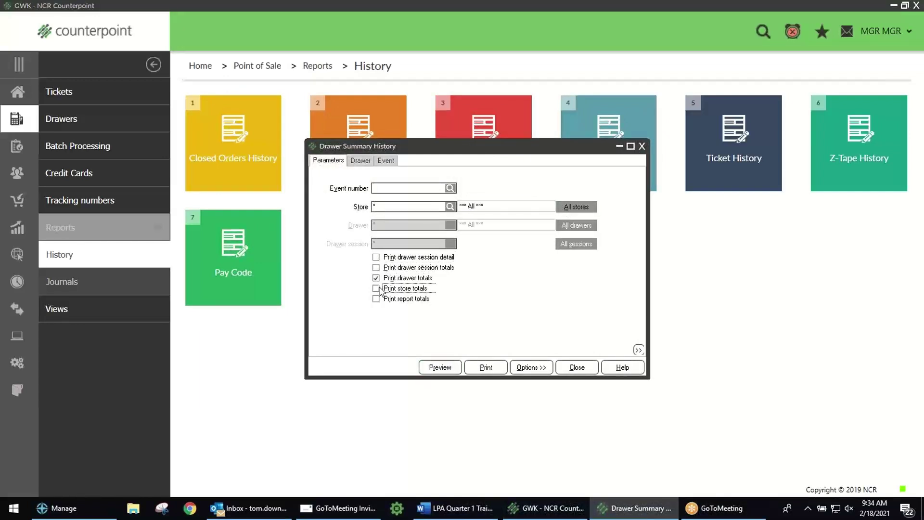
Step: Set the Event post date range from 4/1/2009 to 4/30/2009
click(385, 162)
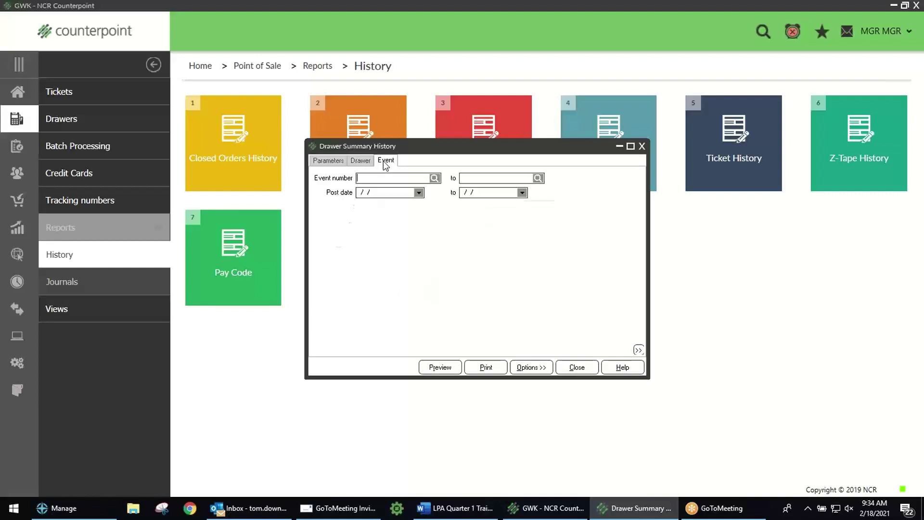
click(385, 194)
text(04)
text(01)
text(2009)
key(Tab)
text(04/30/200)
Step: Turn drawer totals back off so only store totals print, and recheck the dates
click(334, 163)
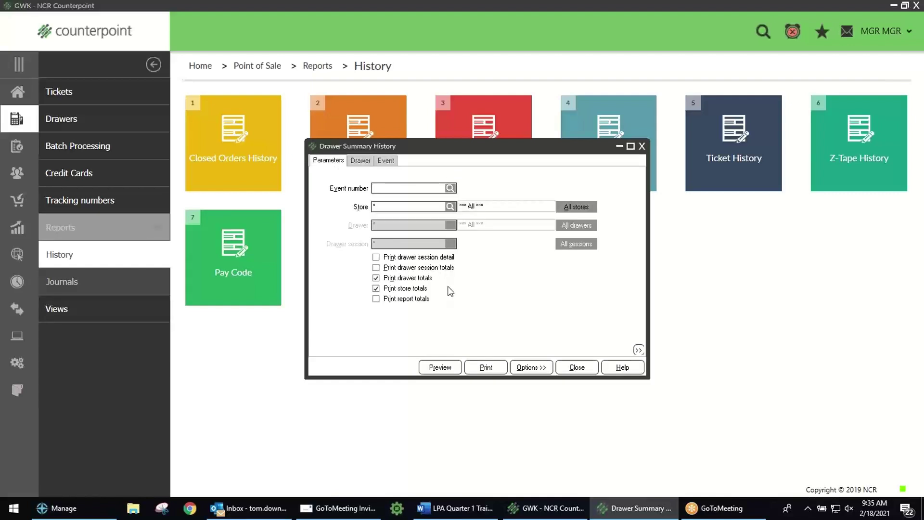
click(399, 279)
click(387, 162)
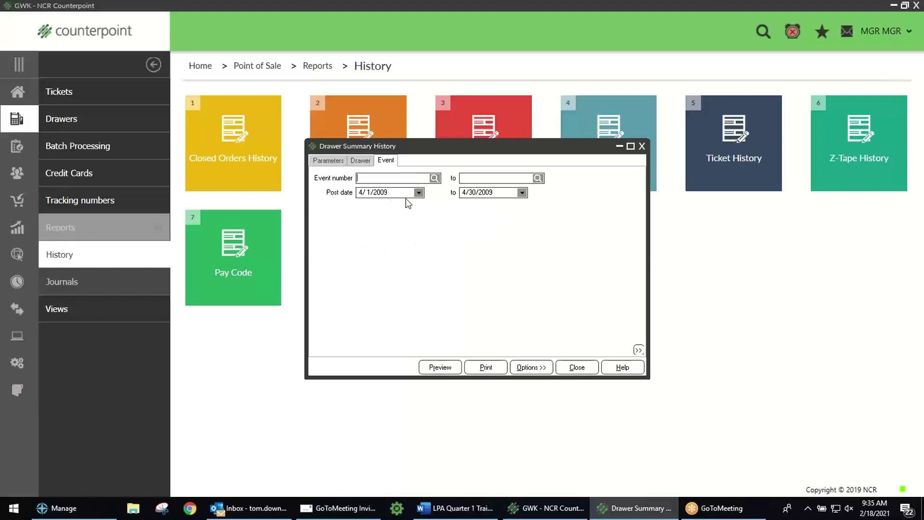
click(331, 162)
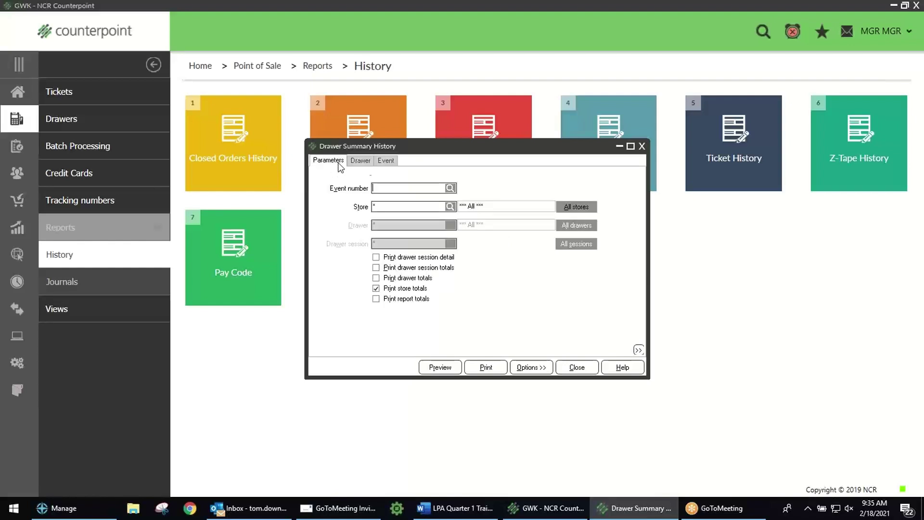
Step: Preview the Drawer Summary History report and zoom the preview to 130%
click(447, 367)
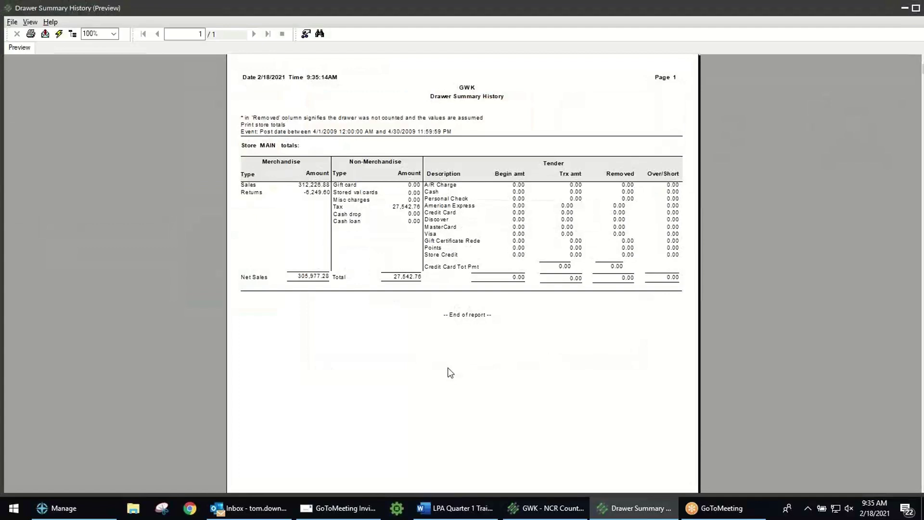
click(96, 34)
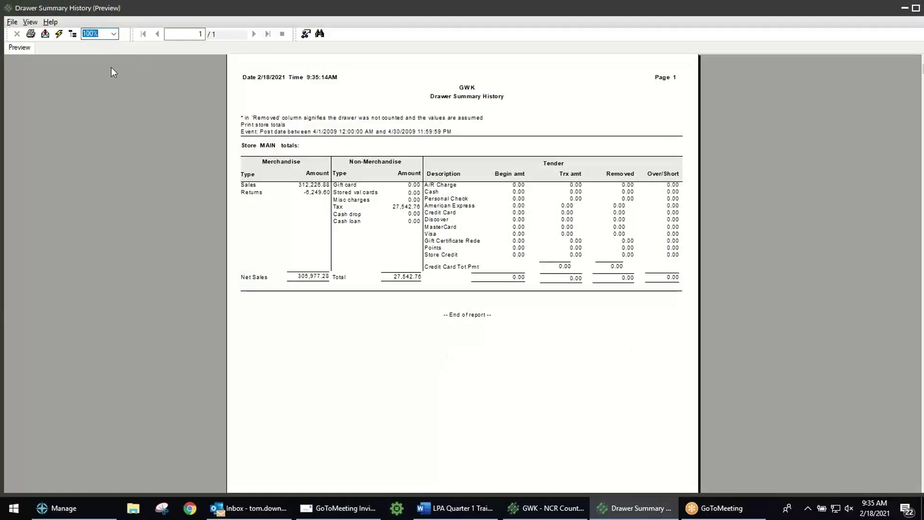
text(130)
key(Return)
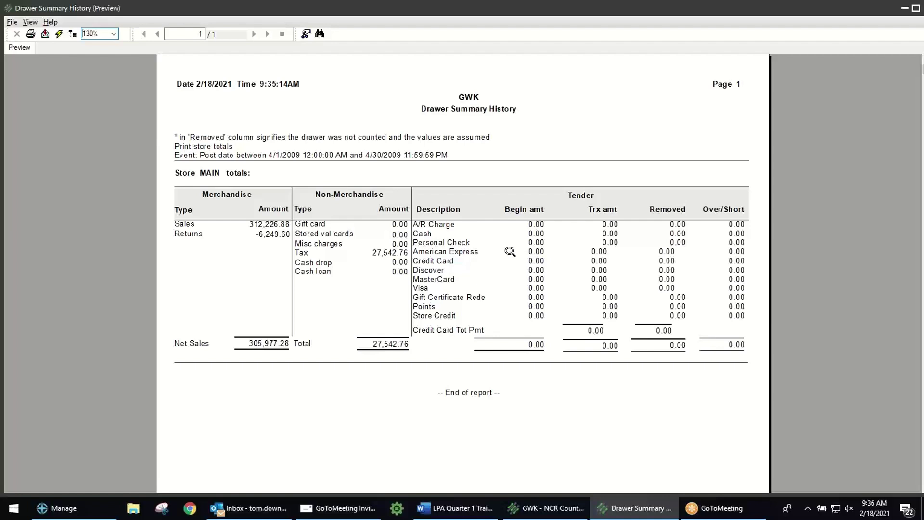
Step: Exit the Drawer Summary History preview and close its settings dialog
click(17, 24)
click(27, 75)
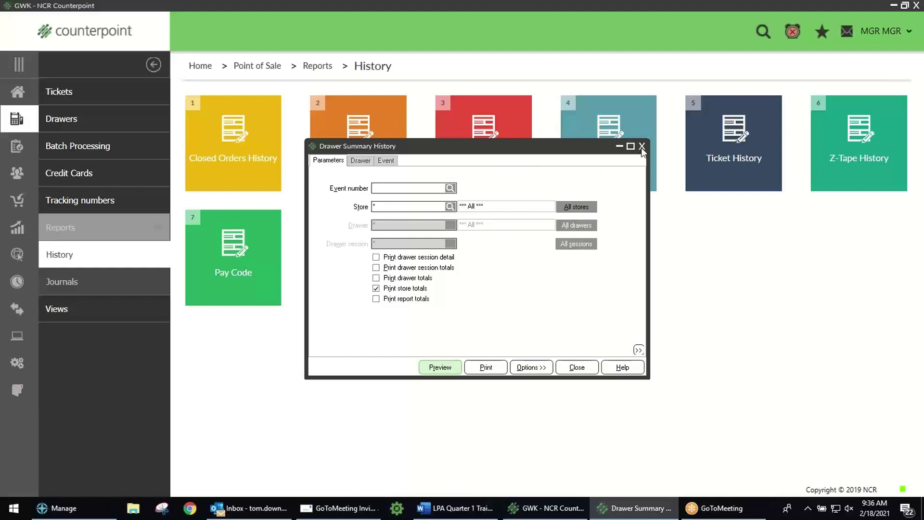
click(641, 146)
Step: From Home, go to the Sales History reports list
click(17, 92)
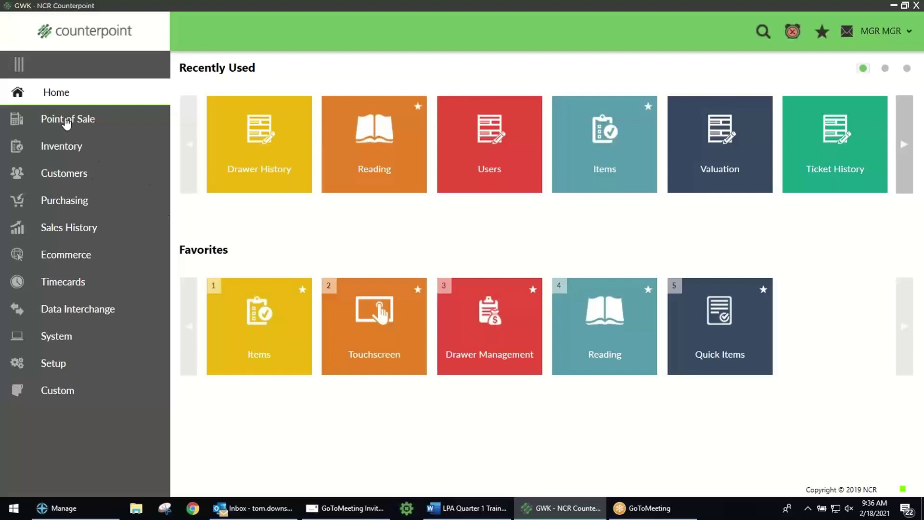
click(79, 227)
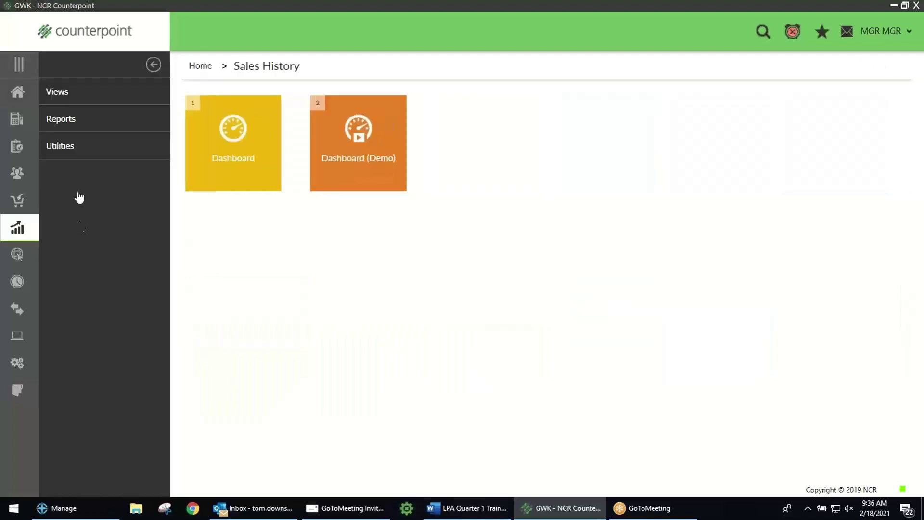
click(70, 121)
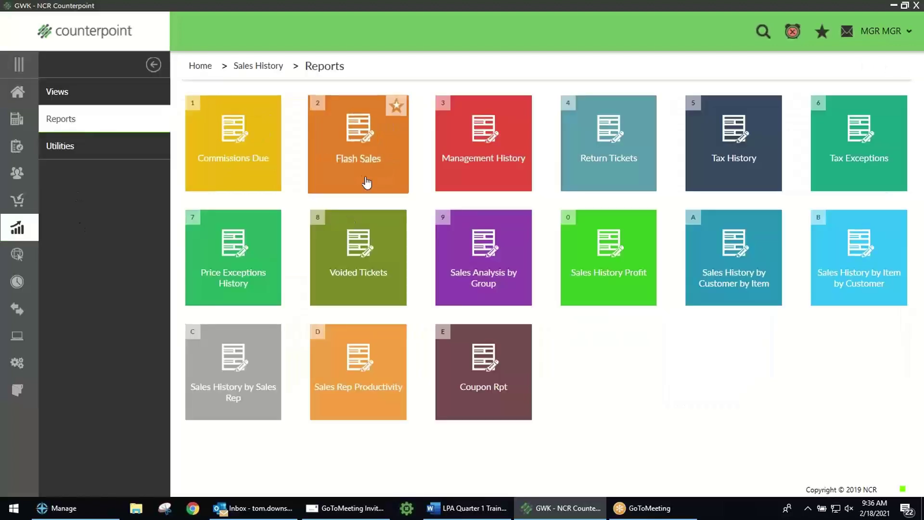
Step: Preview Flash Sales for 04/01/2009 to 04/30/2009 with All stores selected
click(356, 154)
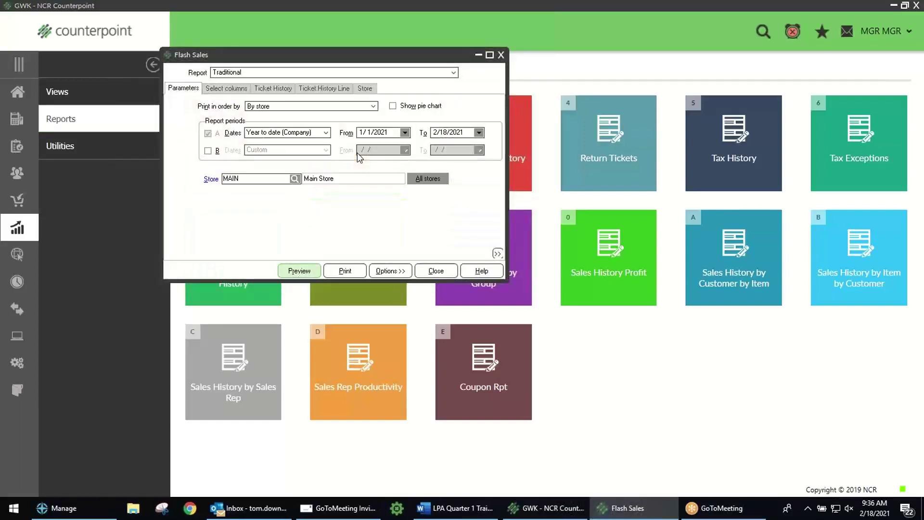
click(392, 130)
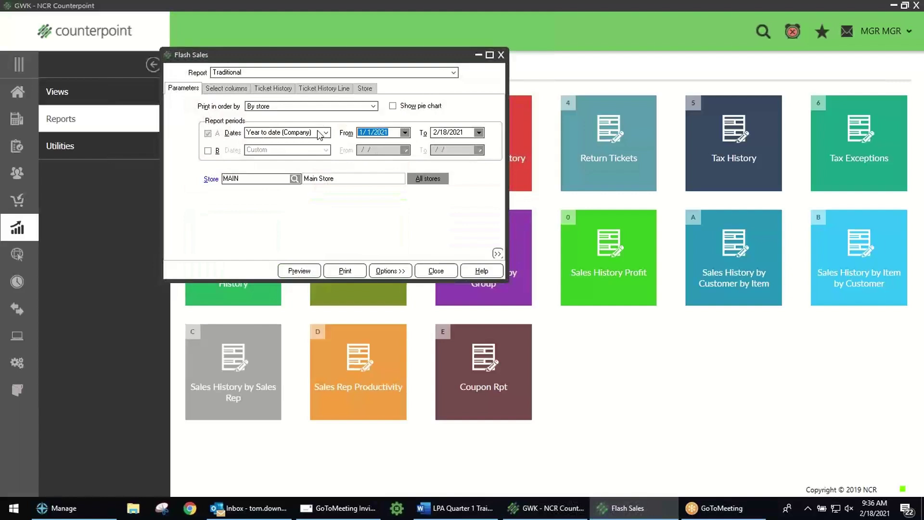
text(04/0)
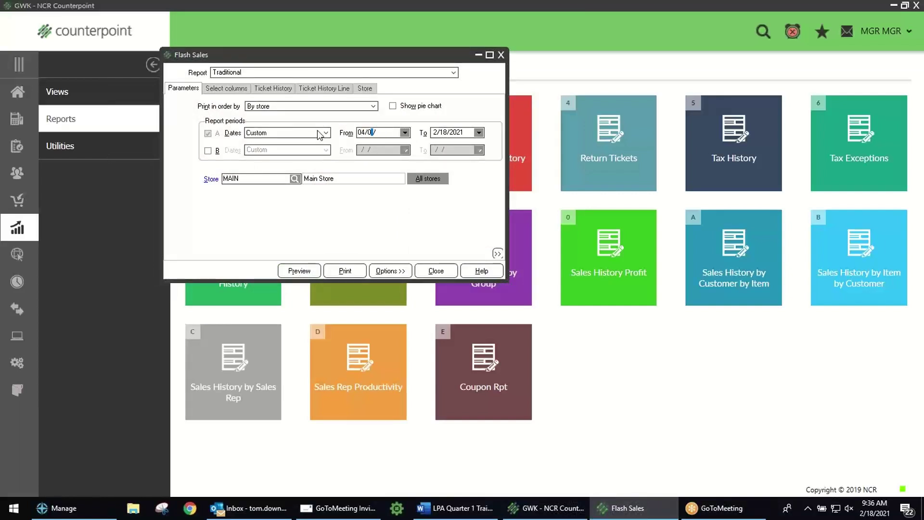
text(1)
key(Tab)
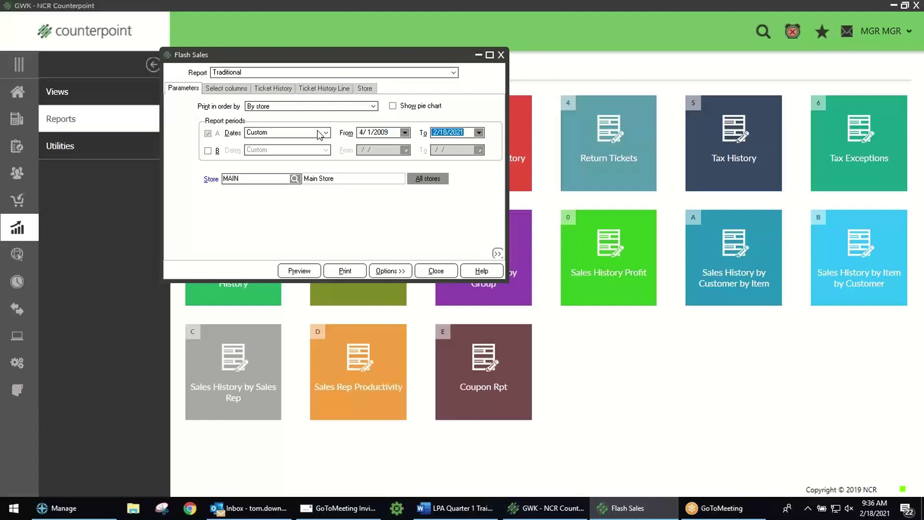
text(0430200)
click(424, 180)
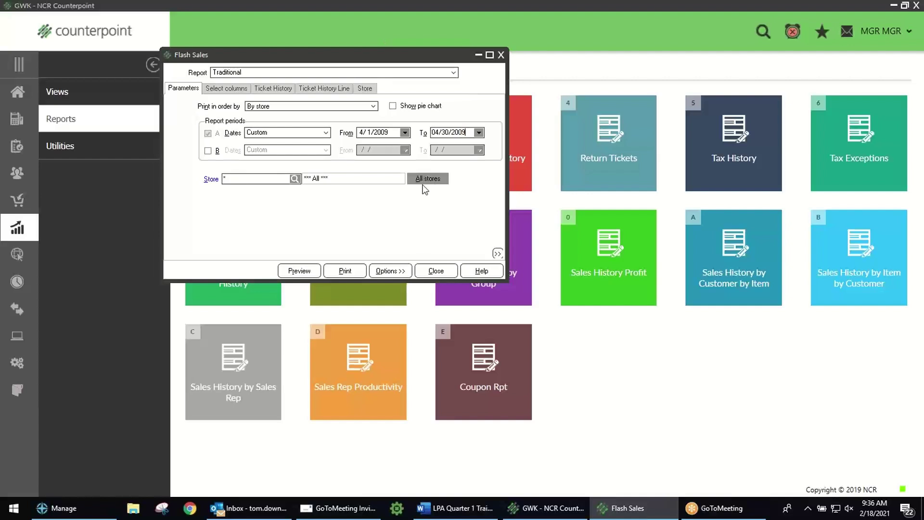
click(298, 271)
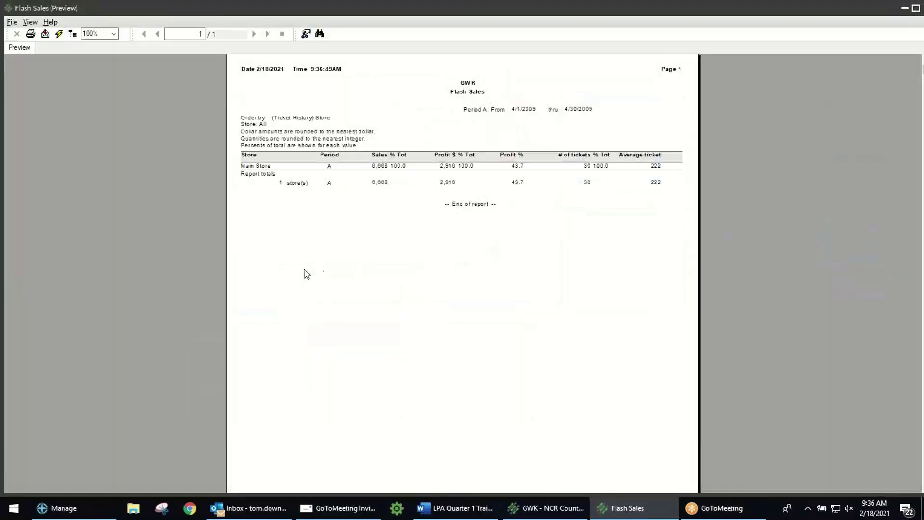
Step: Zoom the Flash Sales preview to 130%, review the 6,668 Main Store sales, then close it
click(107, 38)
text(130)
key(Return)
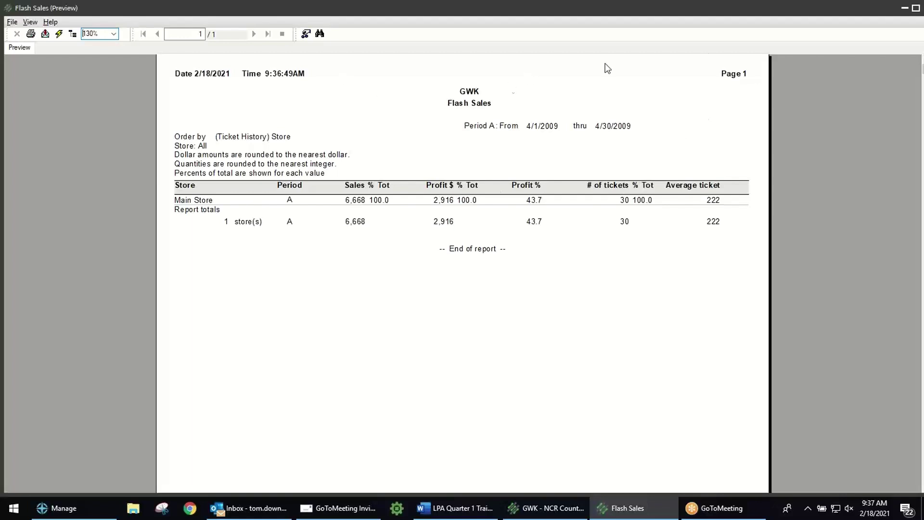
double_click(794, 11)
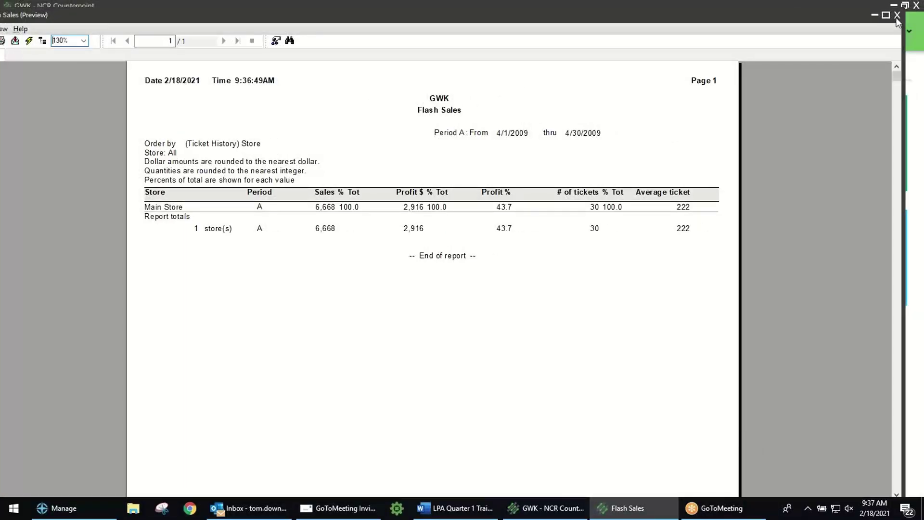
click(896, 16)
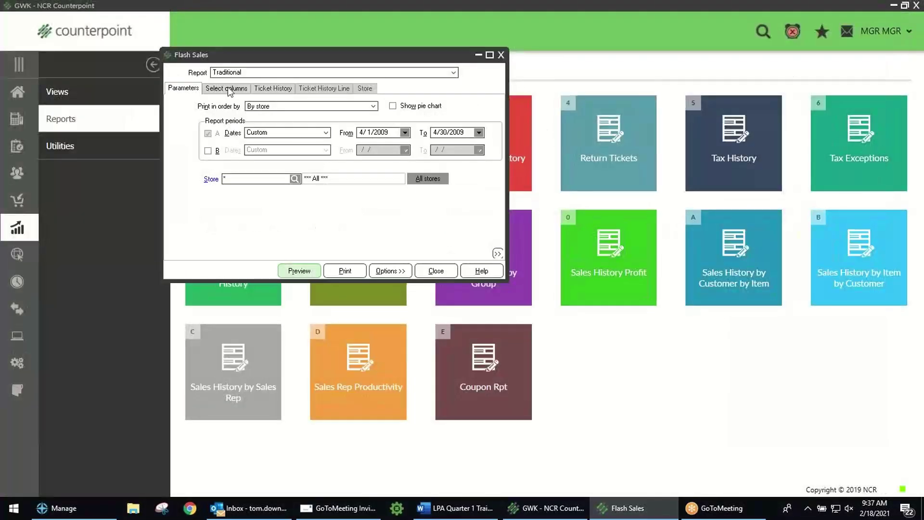
click(229, 90)
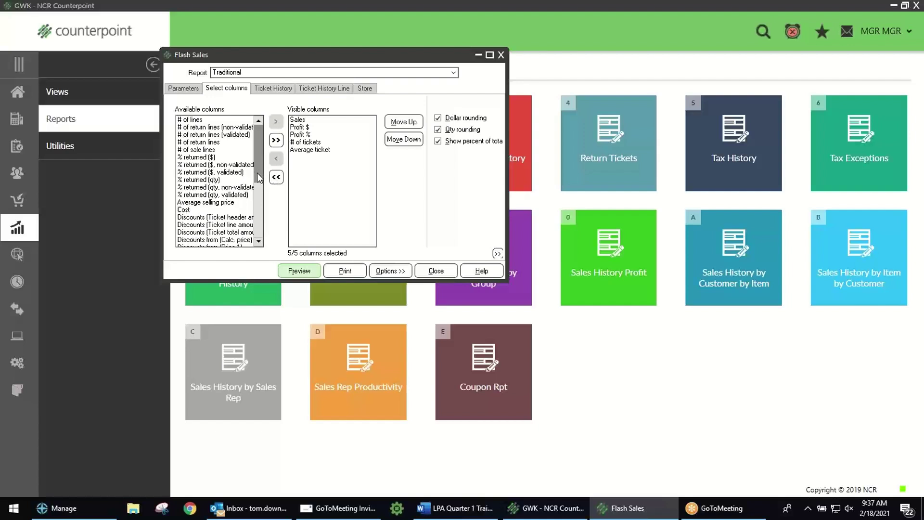
drag(257, 176, 257, 225)
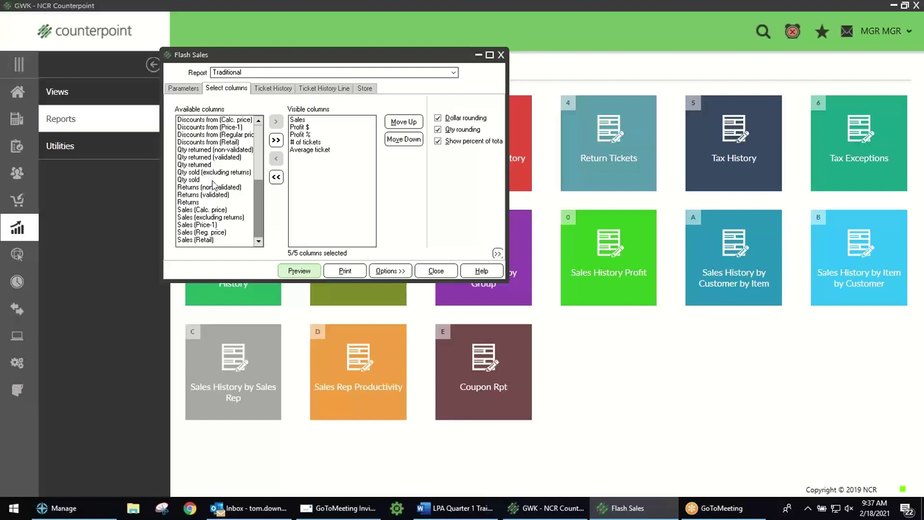
scroll(216, 188, up, 5)
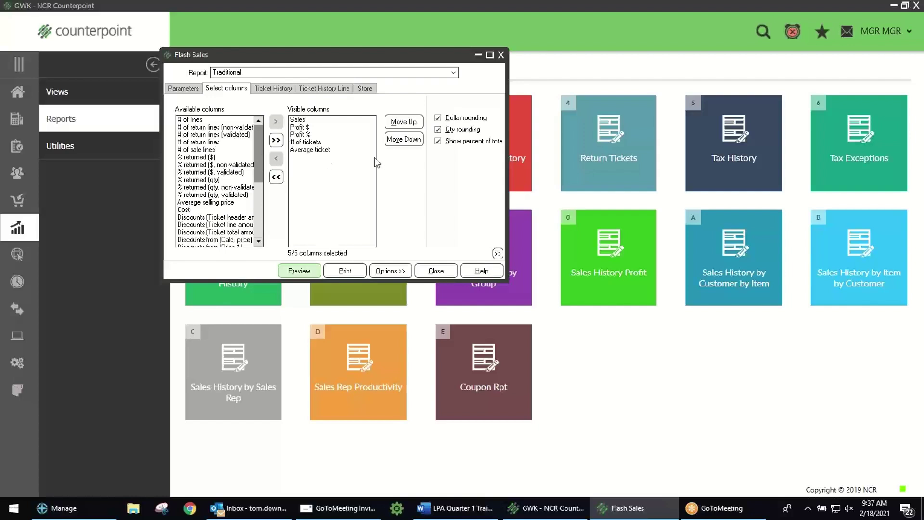
click(197, 89)
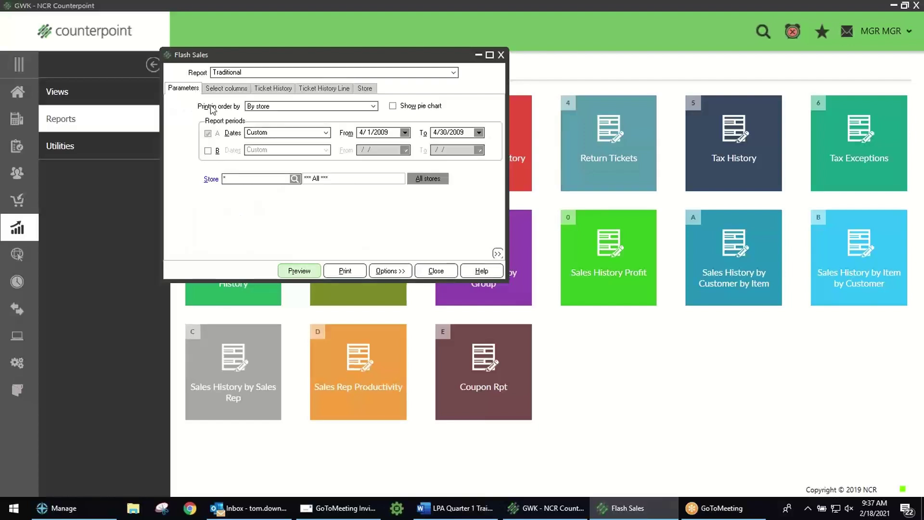
Step: Add B Dates 4/1/2008–4/30/2008, preview both periods, and zoom to 130%
click(209, 151)
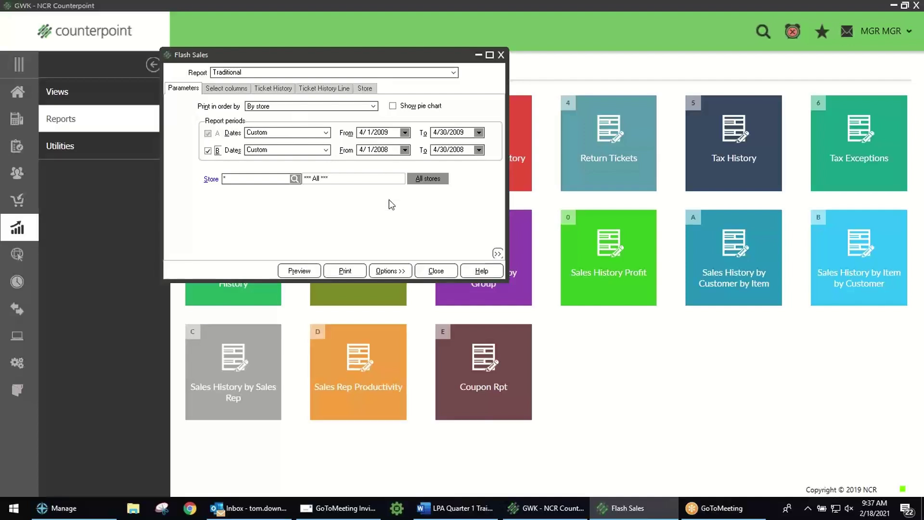
click(299, 271)
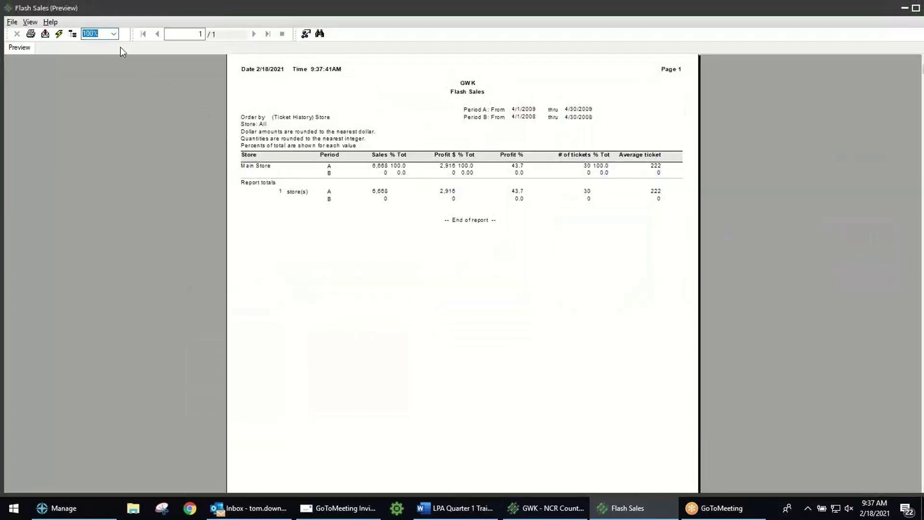
text(130)
key(Return)
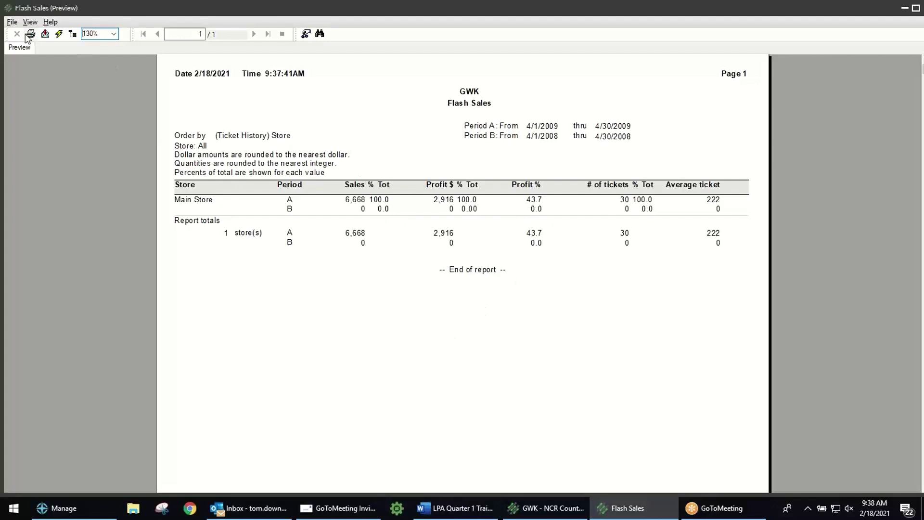
Step: Exit the Flash Sales preview, untick B Dates, check Select columns, and close the dialog
click(12, 21)
click(17, 77)
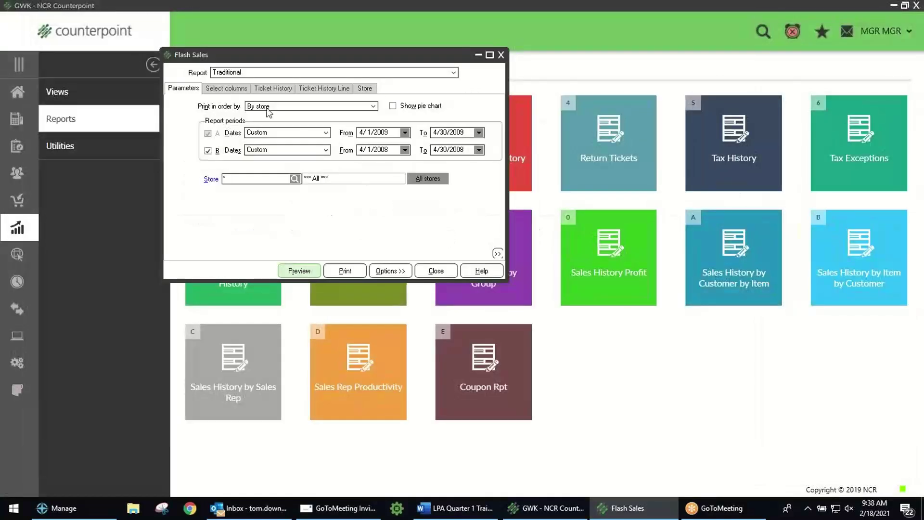
click(208, 151)
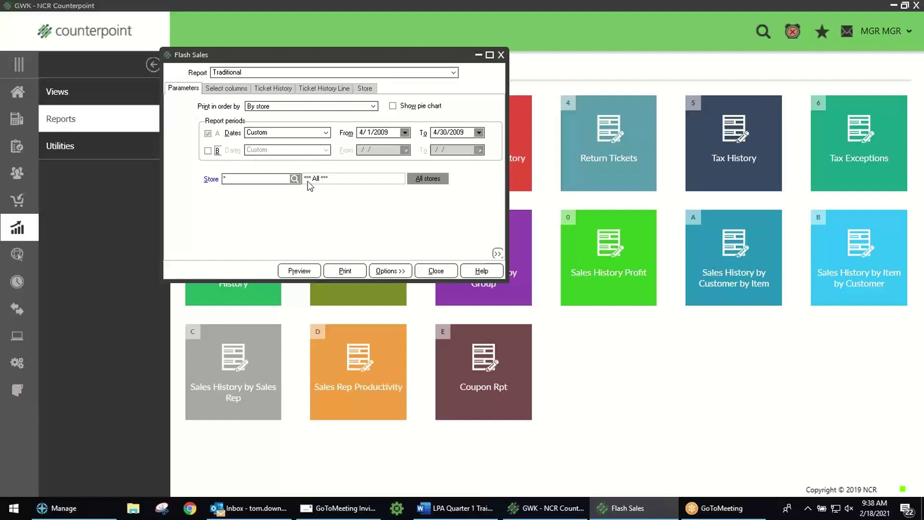
click(227, 89)
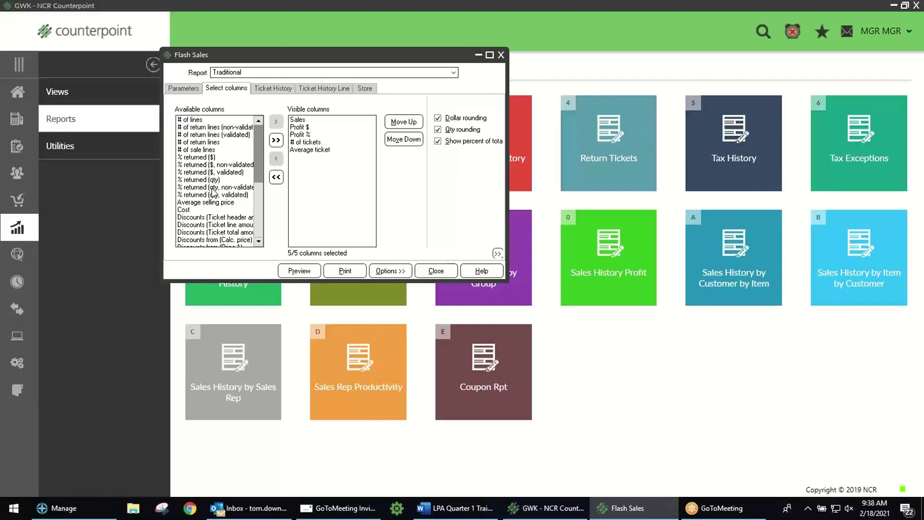
click(433, 271)
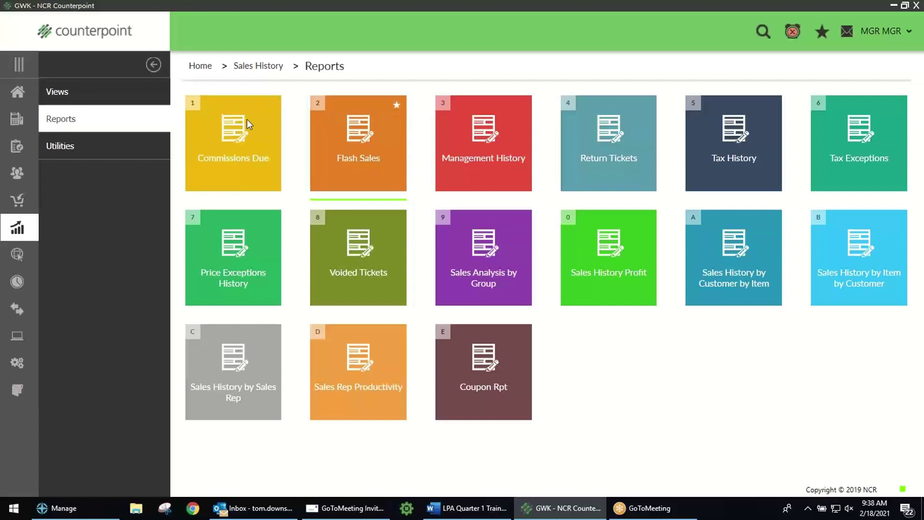
Step: Reopen Flash Sales for all stores, toggle B Dates off again, and show Options >>
click(345, 130)
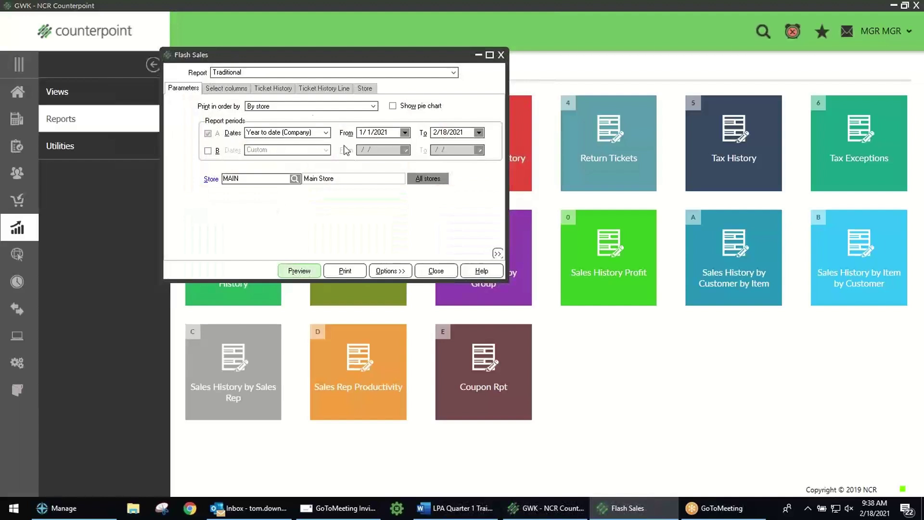
click(424, 178)
click(208, 151)
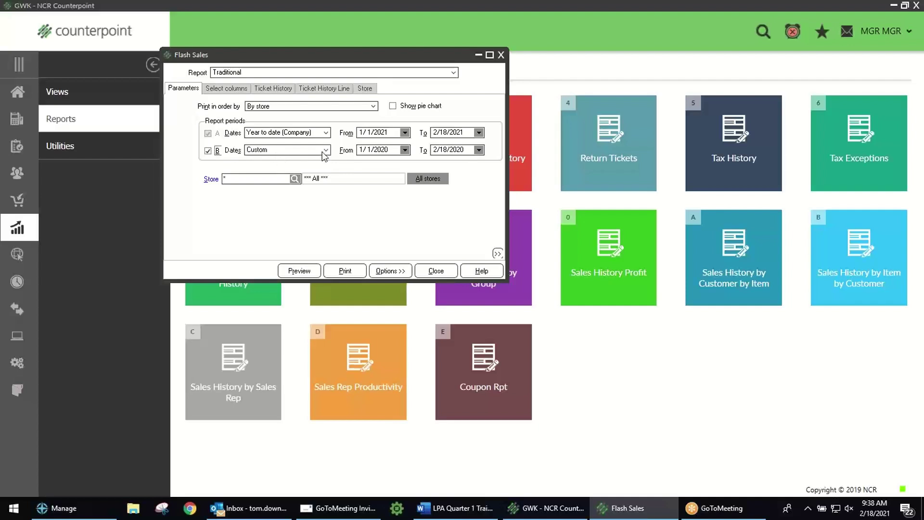
click(208, 150)
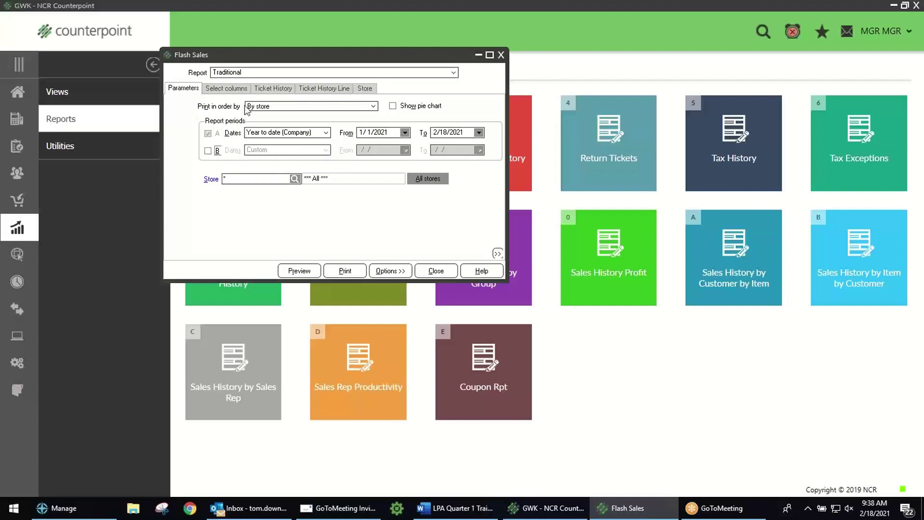
click(226, 88)
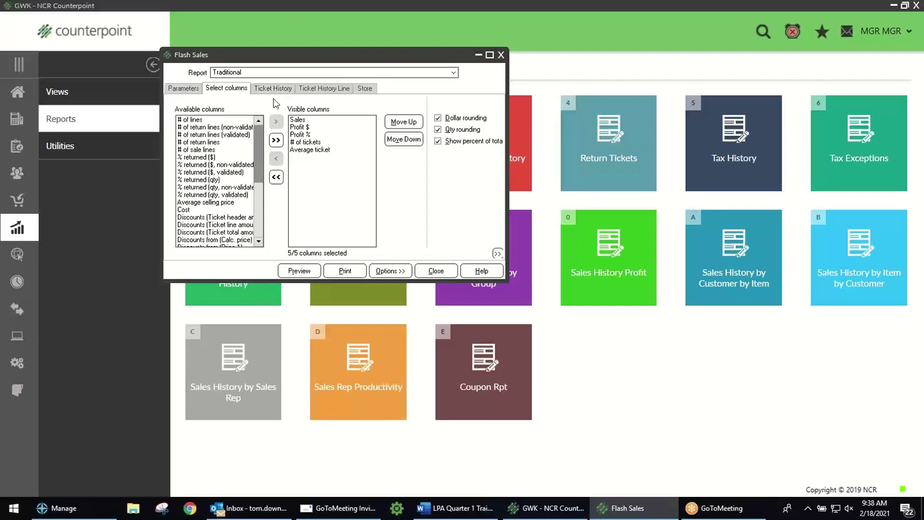
click(197, 89)
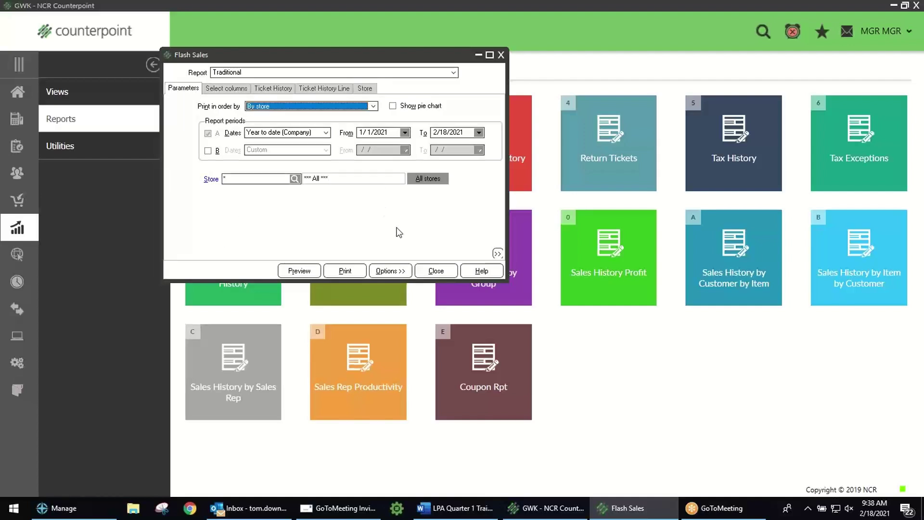
click(391, 271)
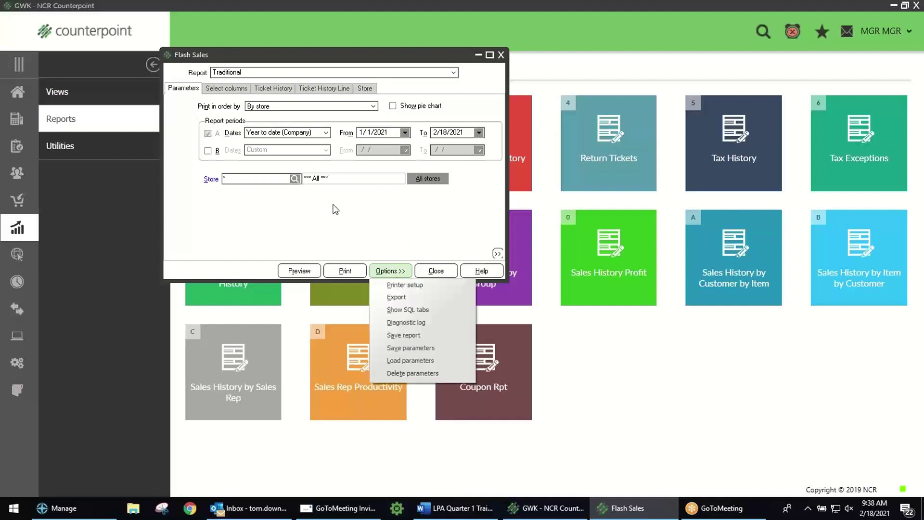
Step: Save the Flash Sales parameters as default set 'Owner Report', then reopen Flash Sales
click(426, 348)
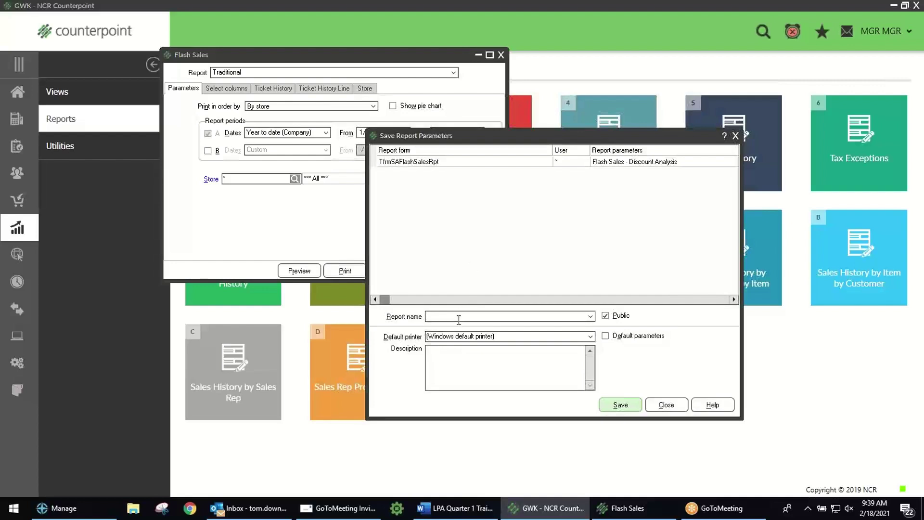
text(Owner Report)
click(610, 337)
click(628, 406)
key(Escape)
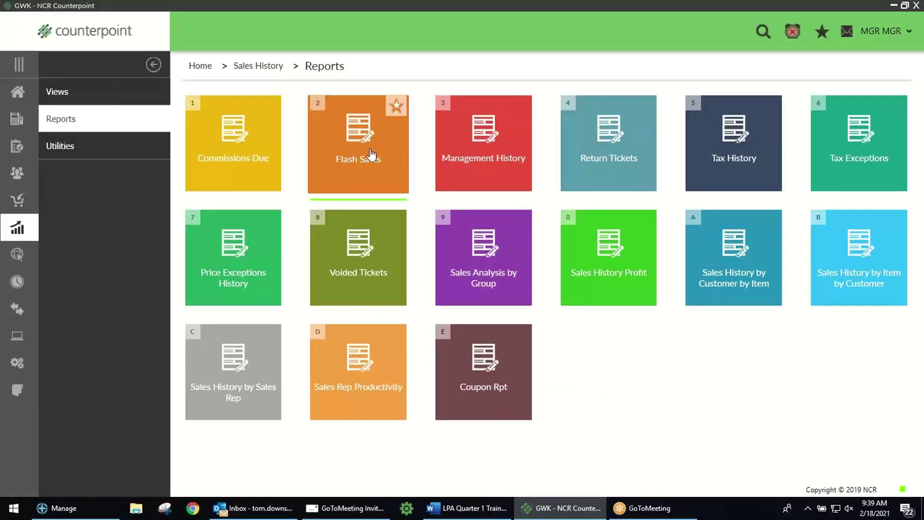
click(372, 153)
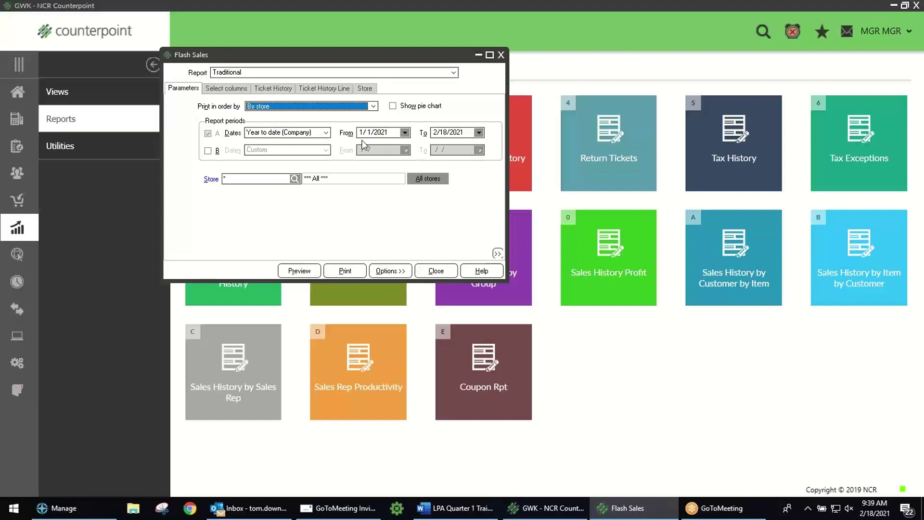
Step: Save a second, non-default Flash Sales parameter set under a personal report name
click(234, 89)
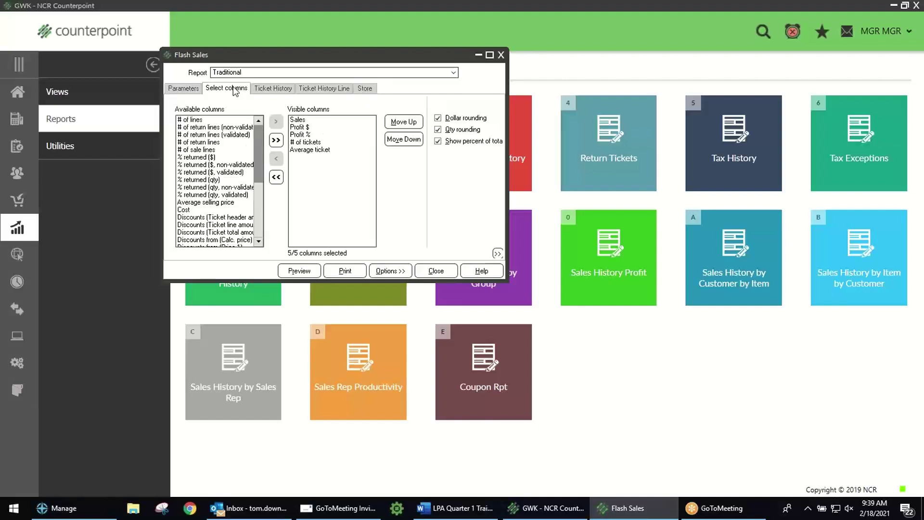
click(193, 89)
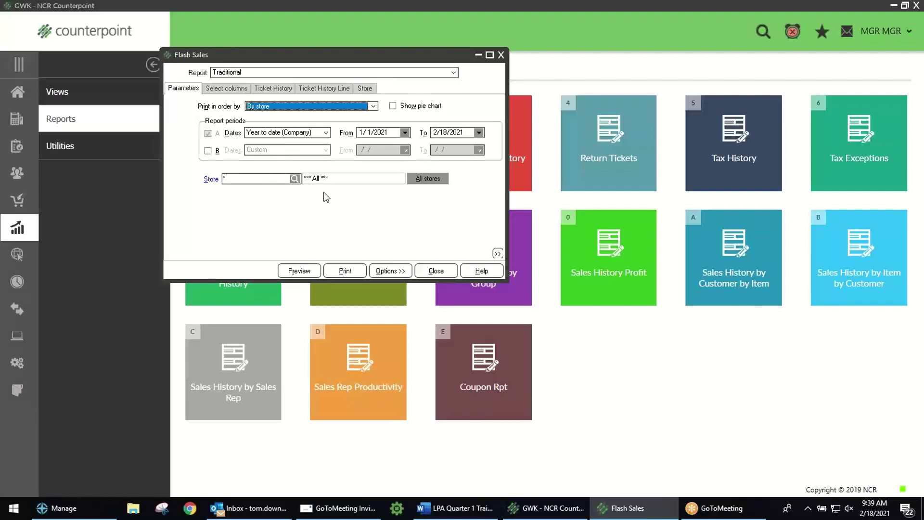
click(391, 271)
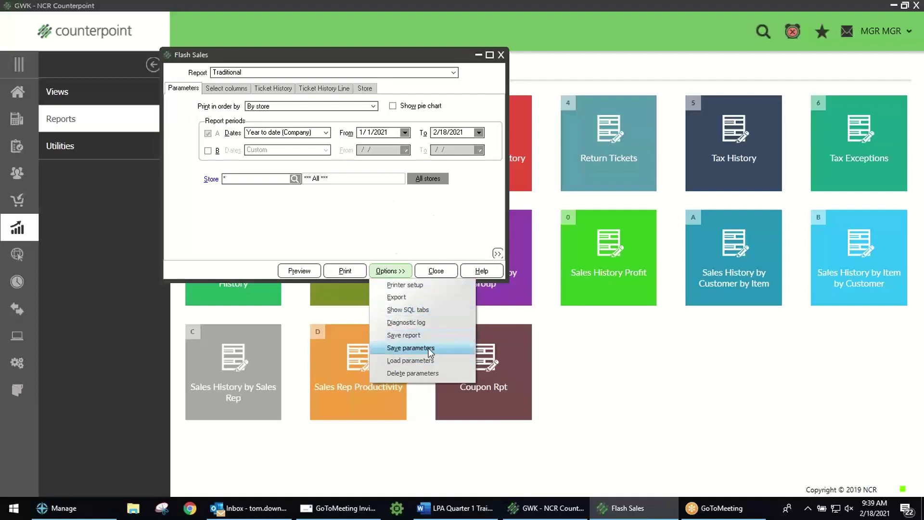
click(427, 347)
click(475, 316)
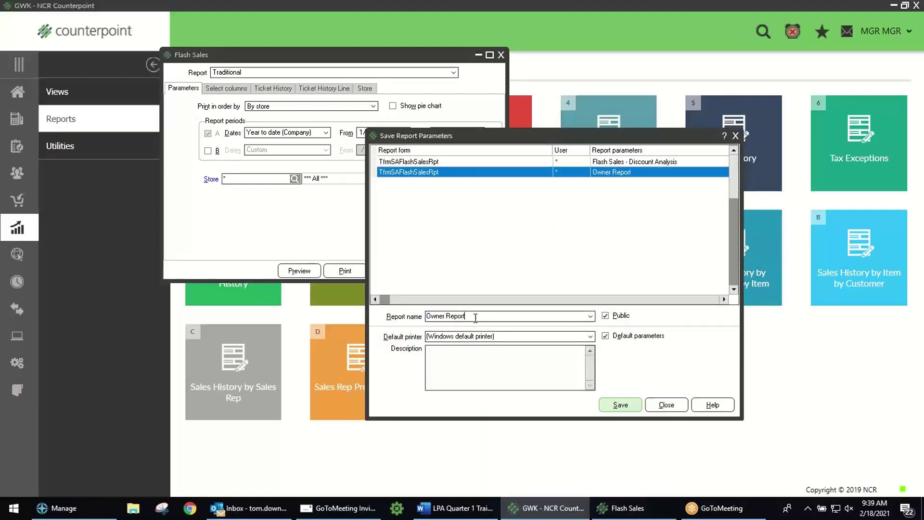
key(BackSpace)
key(BackSpace)
key(BackSpace)
key(BackSpace)
key(BackSpace)
key(BackSpace)
key(BackSpace)
key(BackSpace)
key(BackSpace)
key(BackSpace)
key(BackSpace)
key(BackSpace)
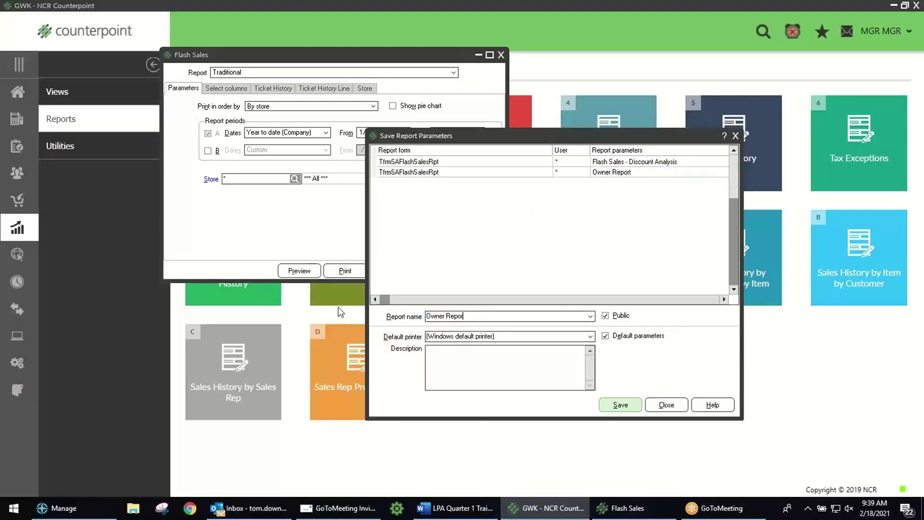
text(Tom's Sales Report)
click(608, 337)
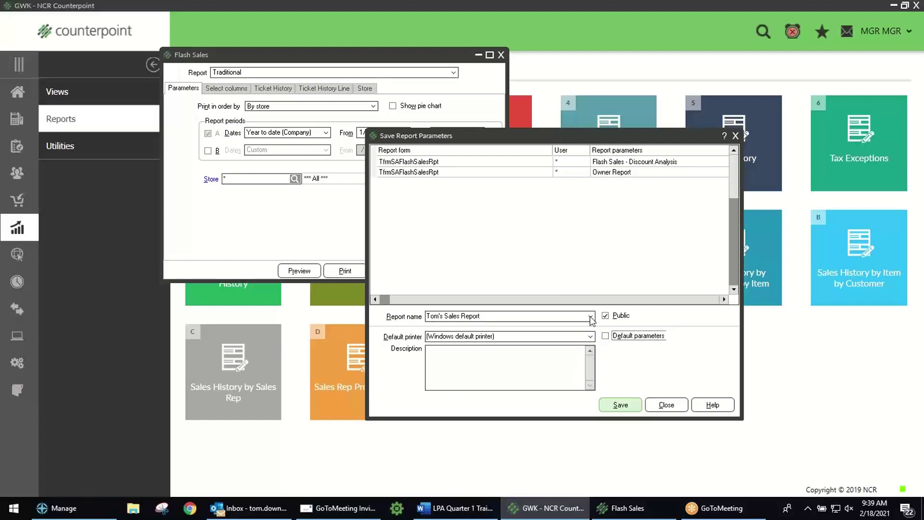
click(620, 404)
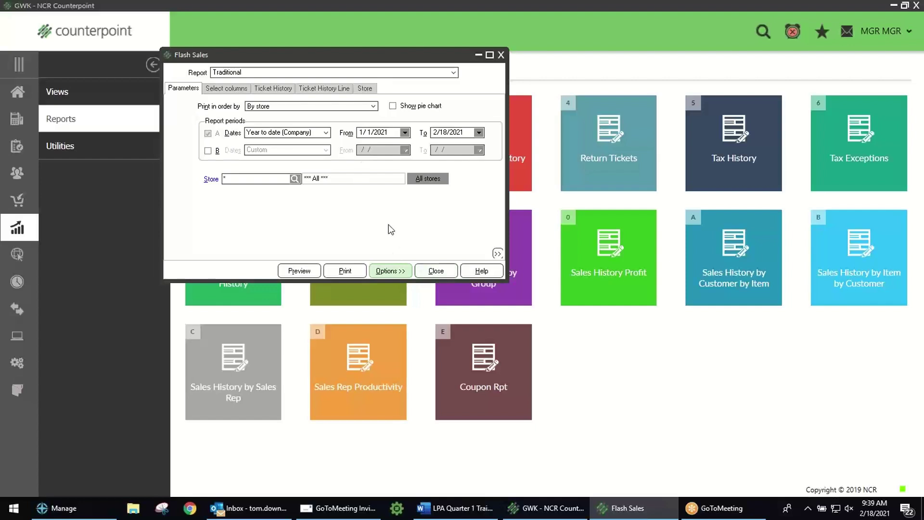
click(391, 271)
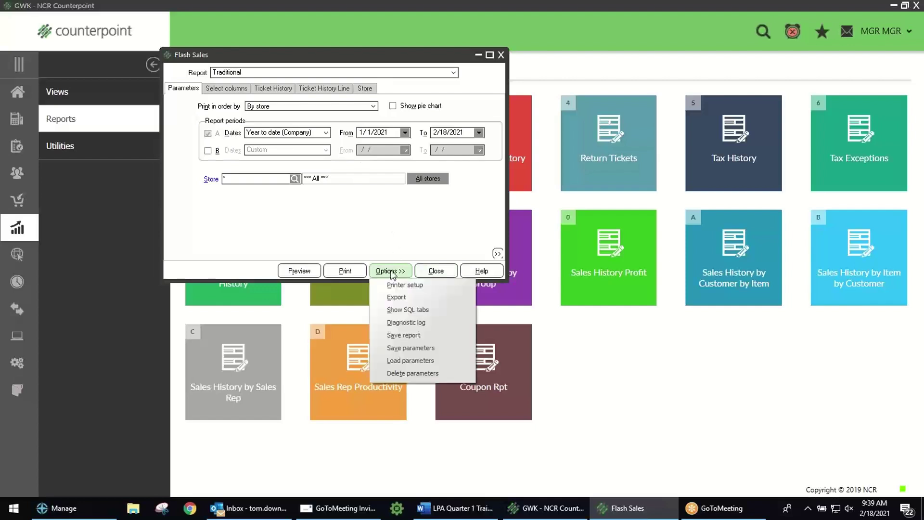
Step: Find Owner Report in the Load parameters list, then close it and Flash Sales without loading
click(423, 360)
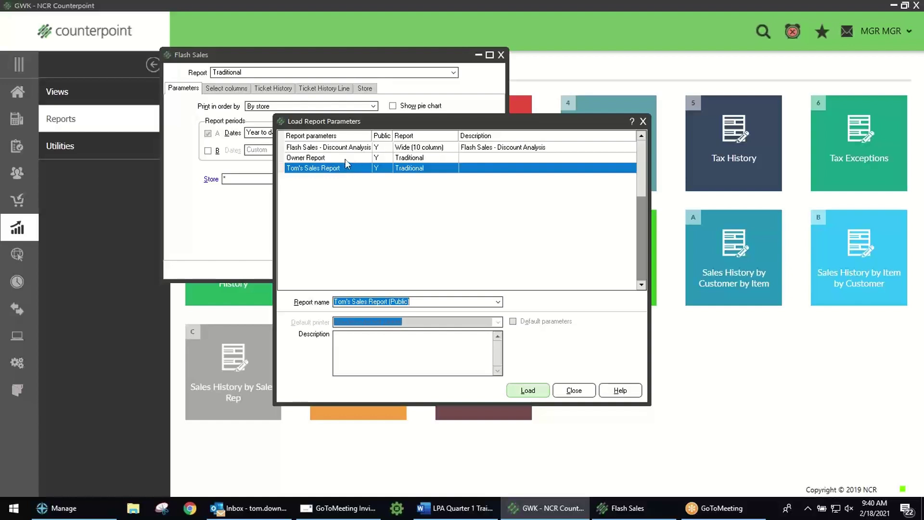
click(345, 159)
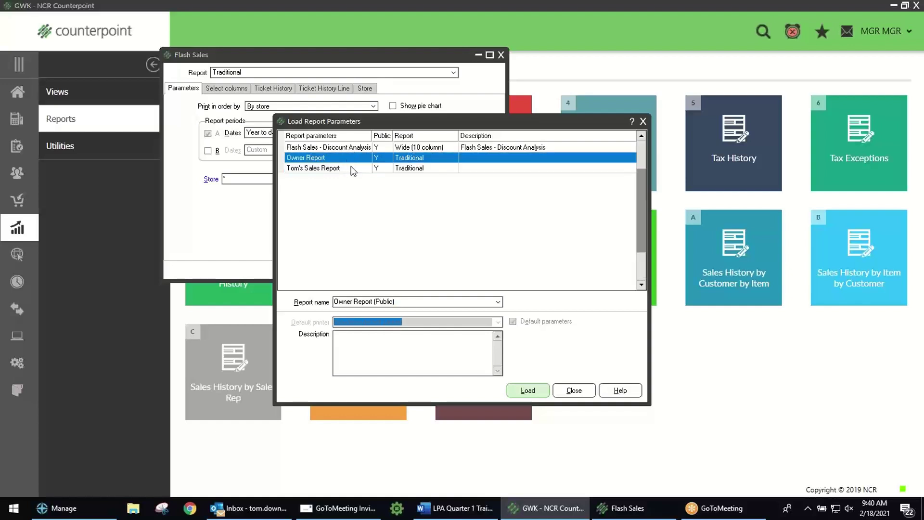
click(642, 122)
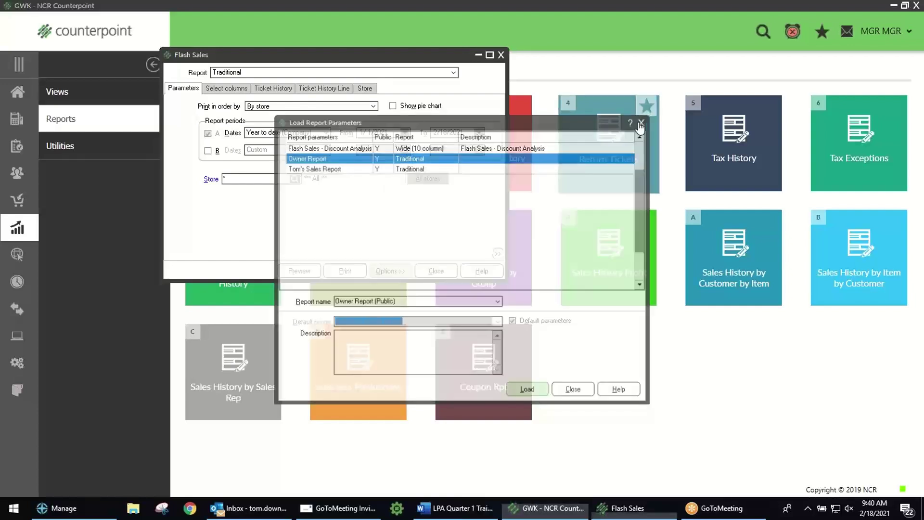
click(501, 55)
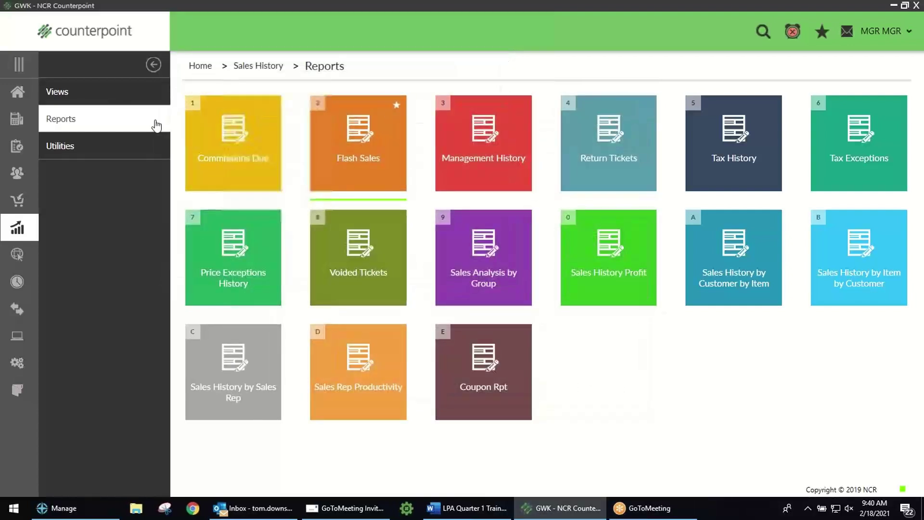
click(17, 91)
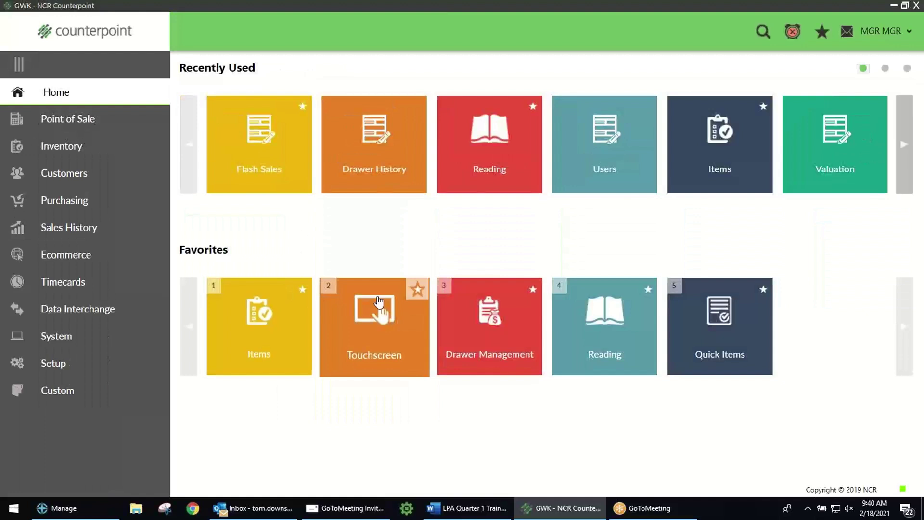
click(83, 226)
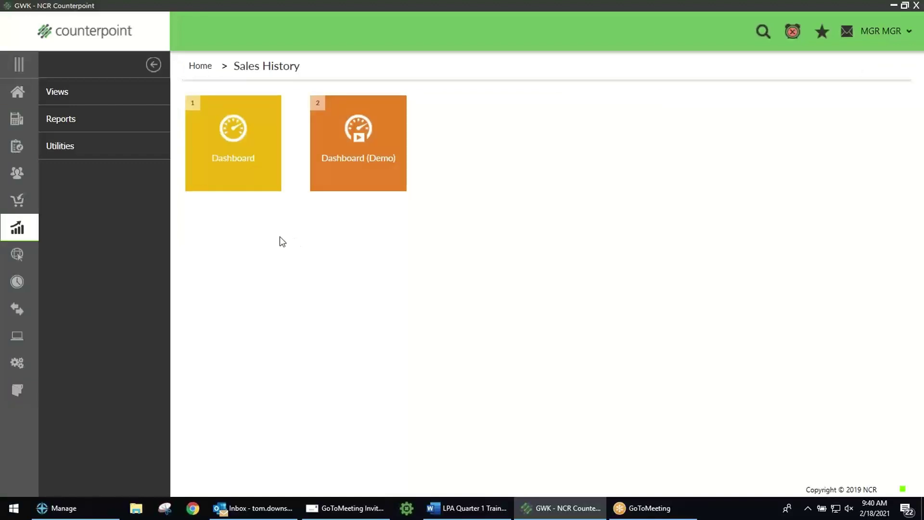
click(69, 124)
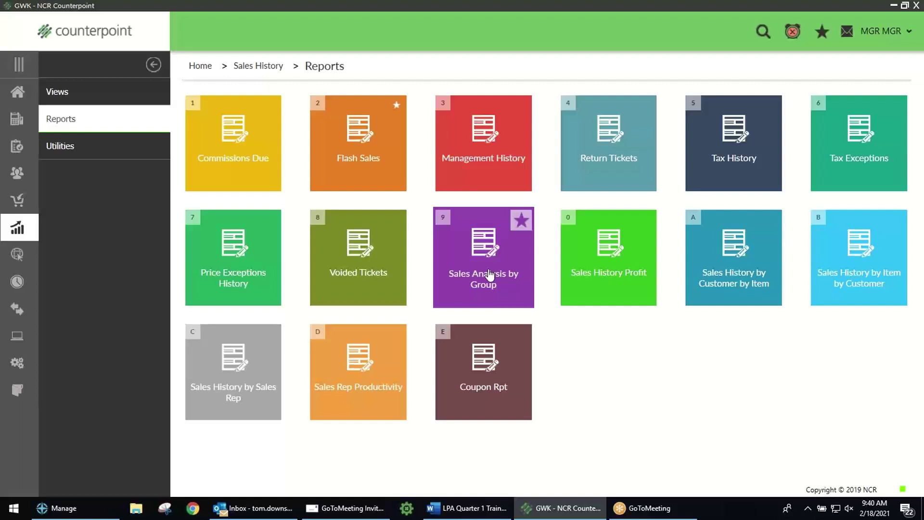
Step: Open Sales Analysis by Group, review its Columns, Ticket, Line and Item category tabs, then preview
click(481, 272)
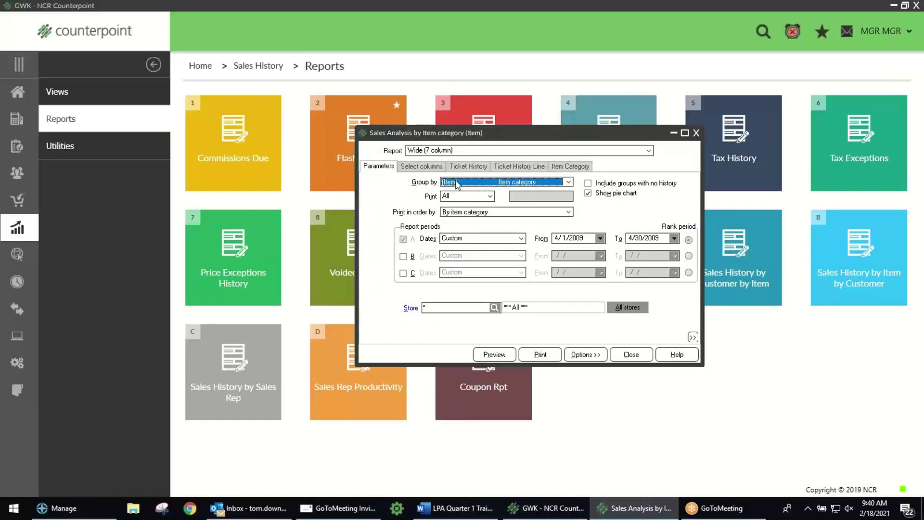
drag(499, 134, 418, 86)
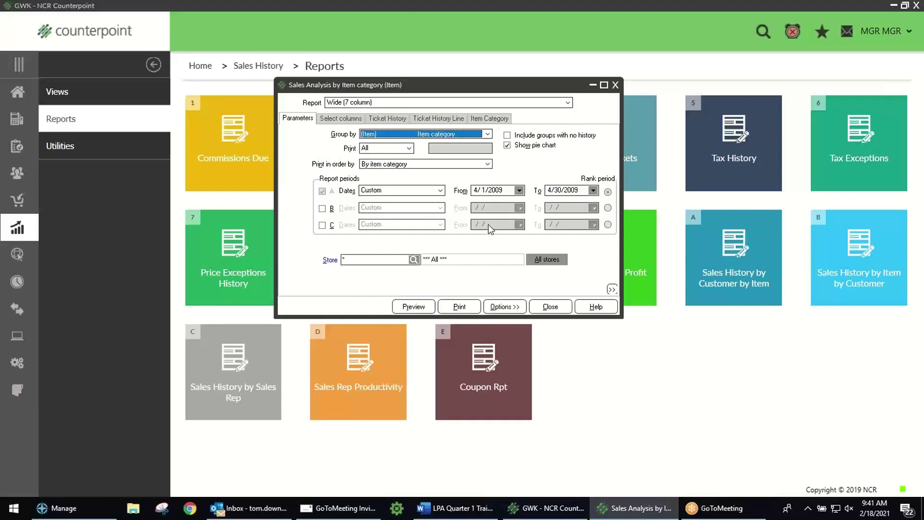
click(351, 120)
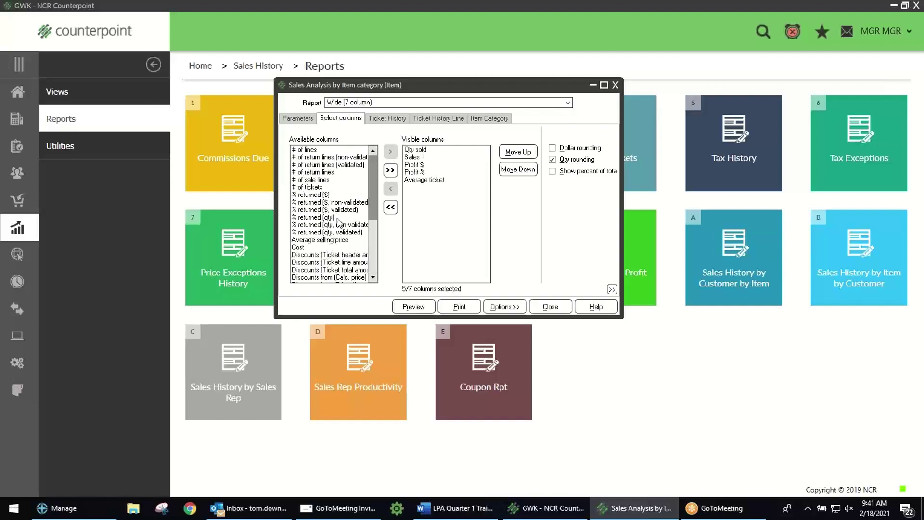
click(390, 120)
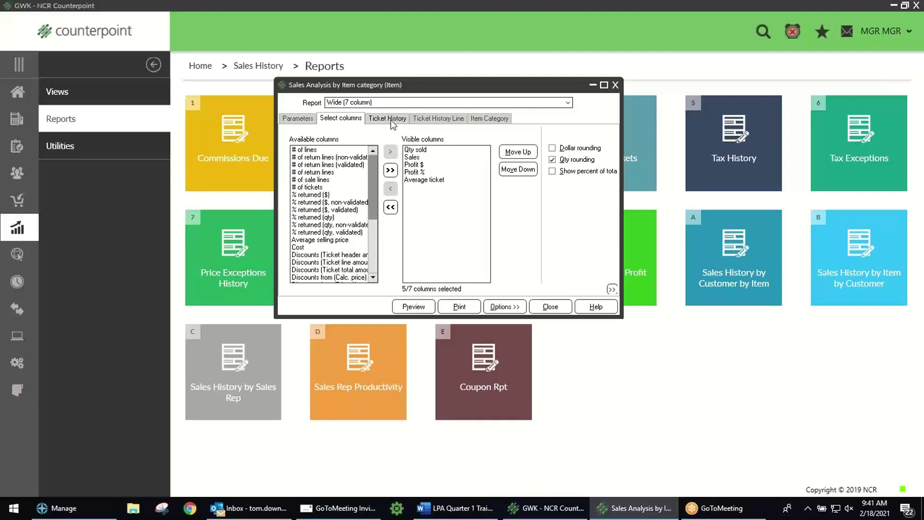
click(426, 119)
click(476, 121)
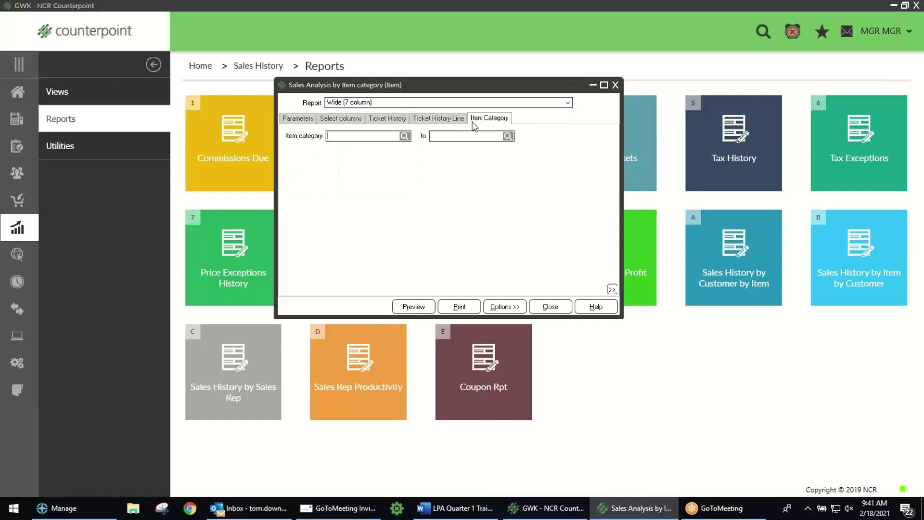
click(433, 118)
click(388, 118)
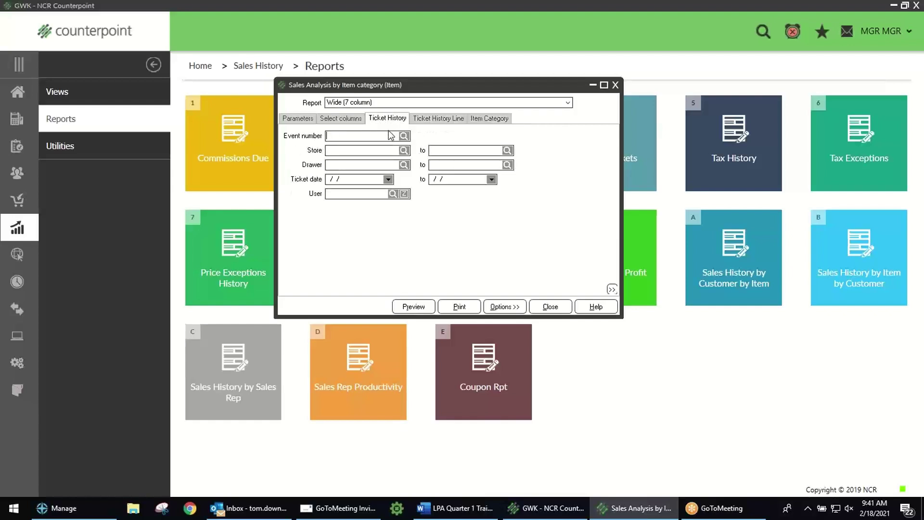
click(308, 120)
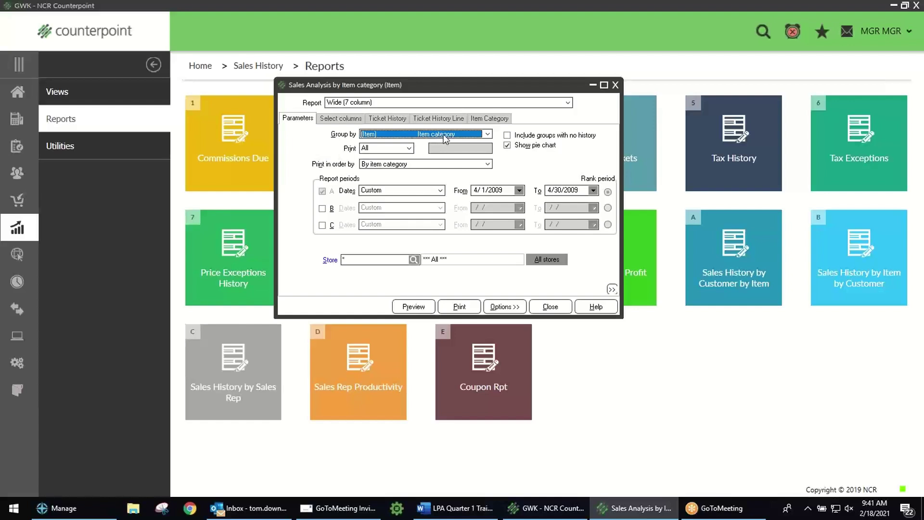
click(419, 308)
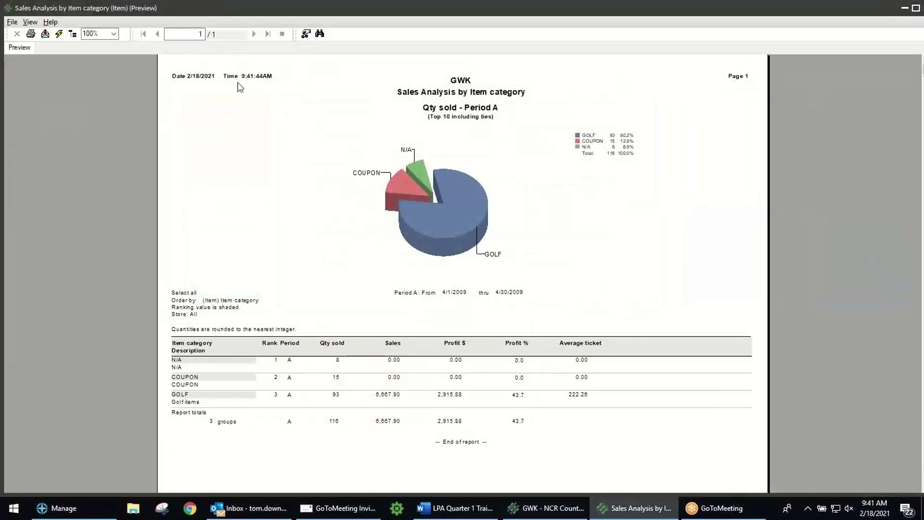
click(109, 38)
text(130)
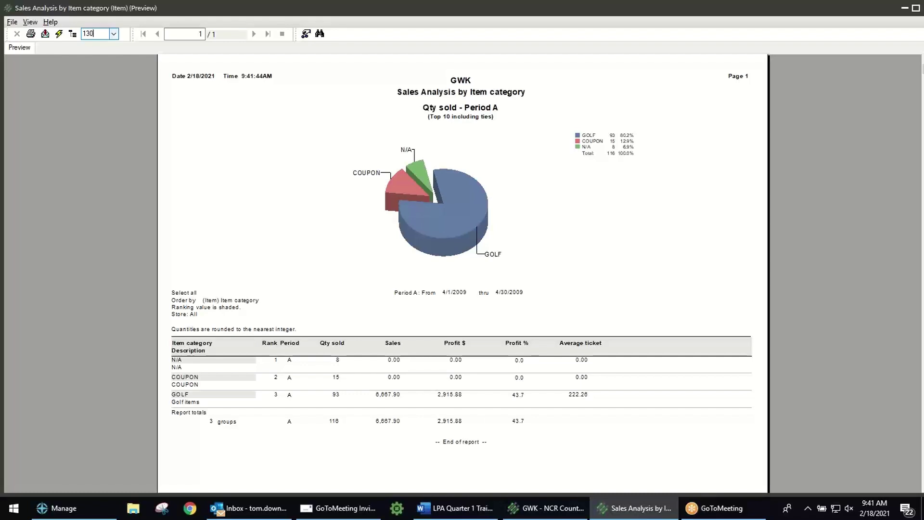
key(Return)
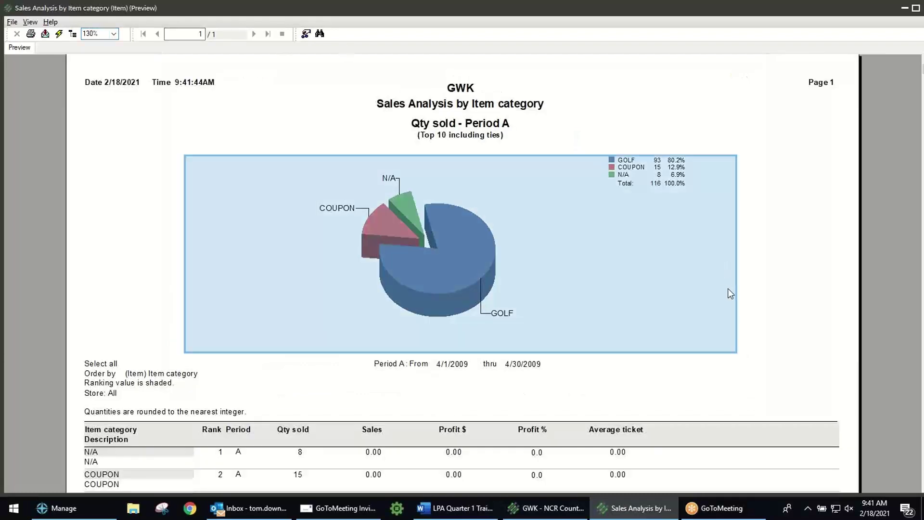
scroll(790, 323, down, 3)
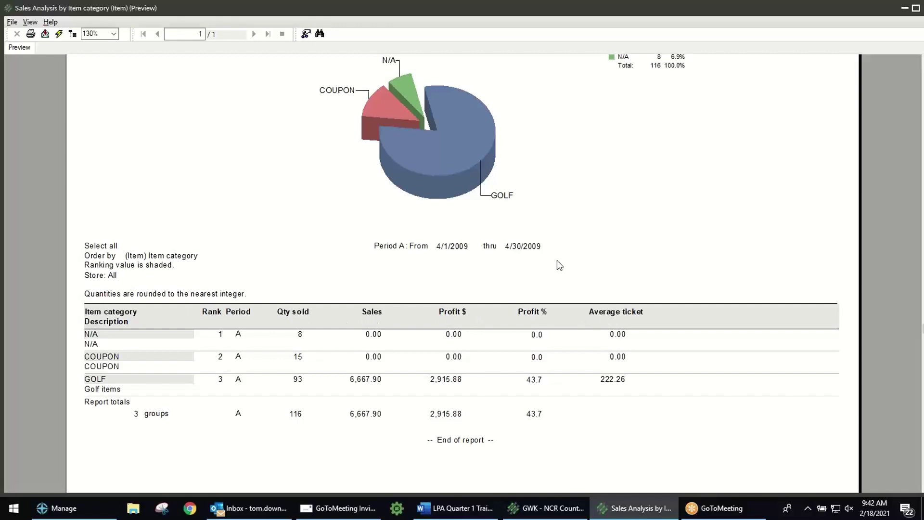
scroll(672, 206, up, 3)
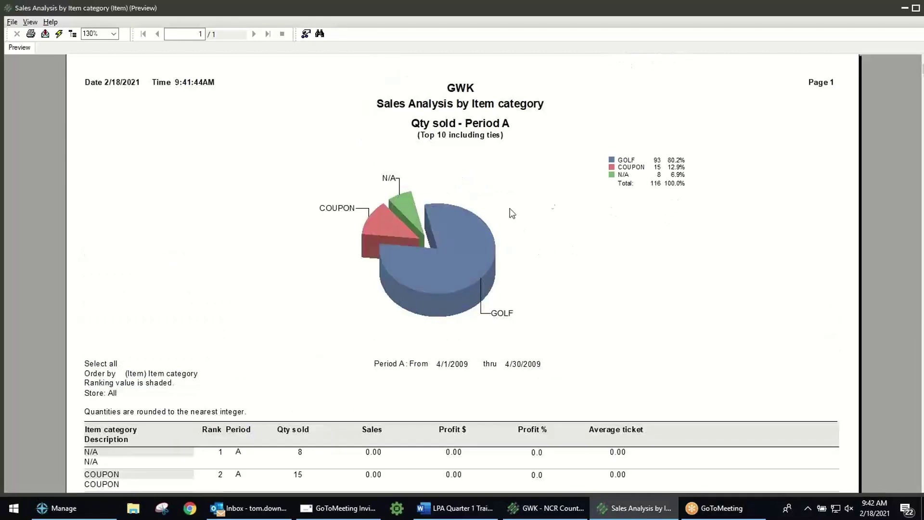
double_click(830, 11)
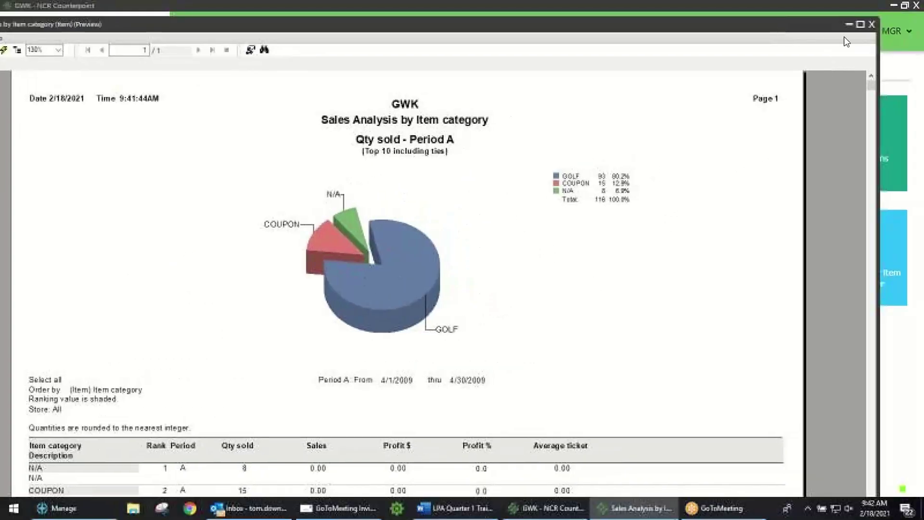
click(872, 24)
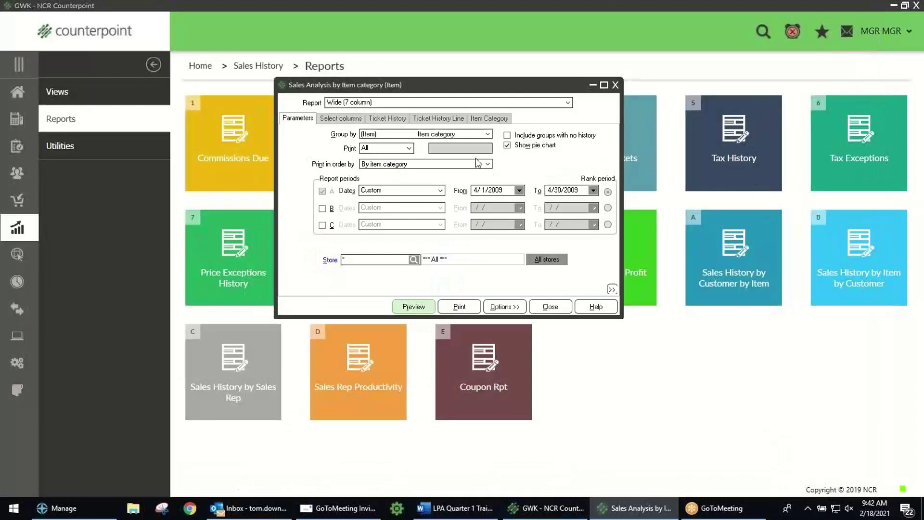
Step: Group the sales analysis by (Ticket History Line) Primary vendor, keeping Show pie chart checked
click(507, 145)
click(508, 146)
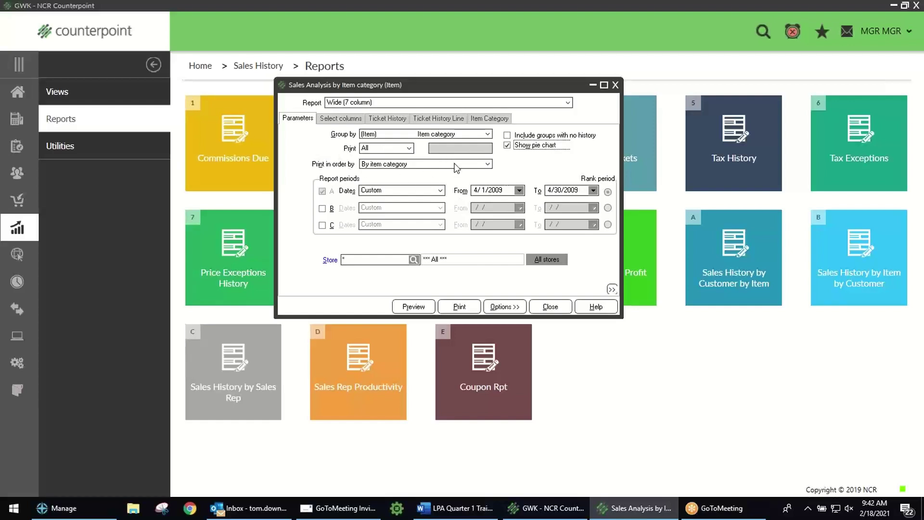
click(488, 135)
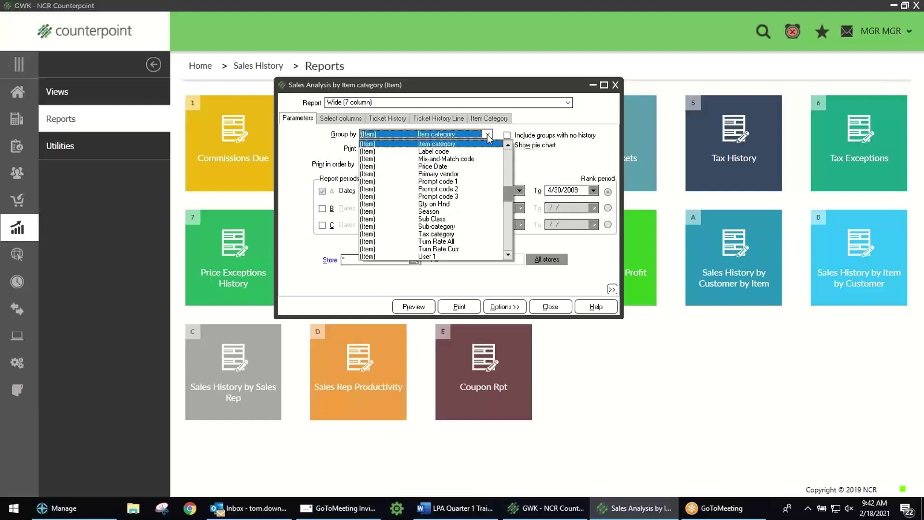
click(508, 240)
click(509, 239)
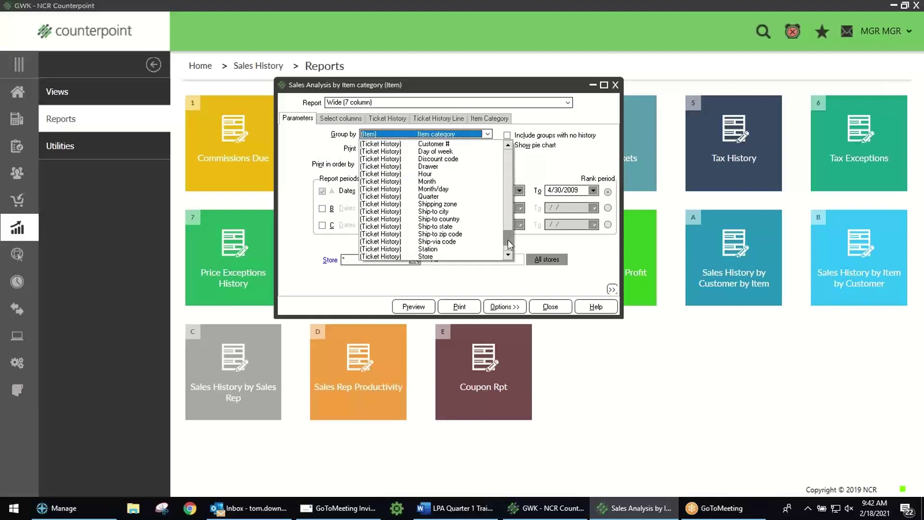
click(507, 159)
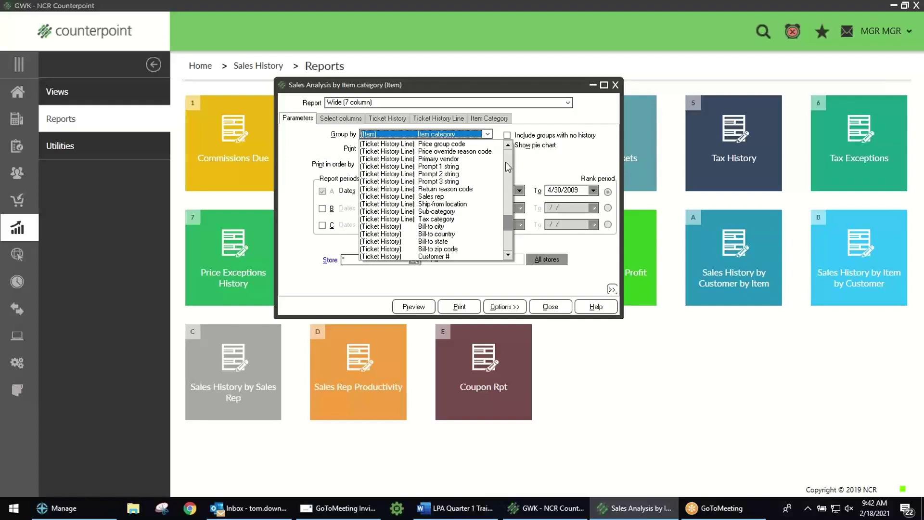
click(459, 160)
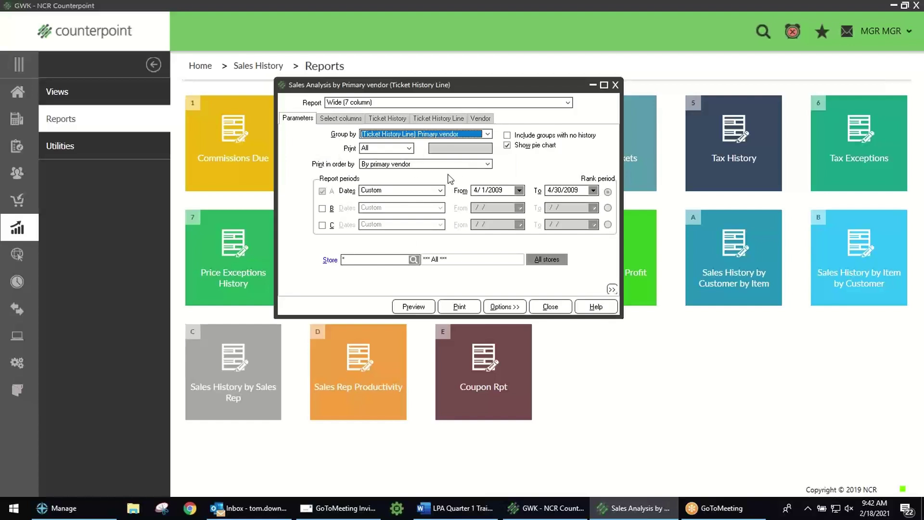
click(341, 119)
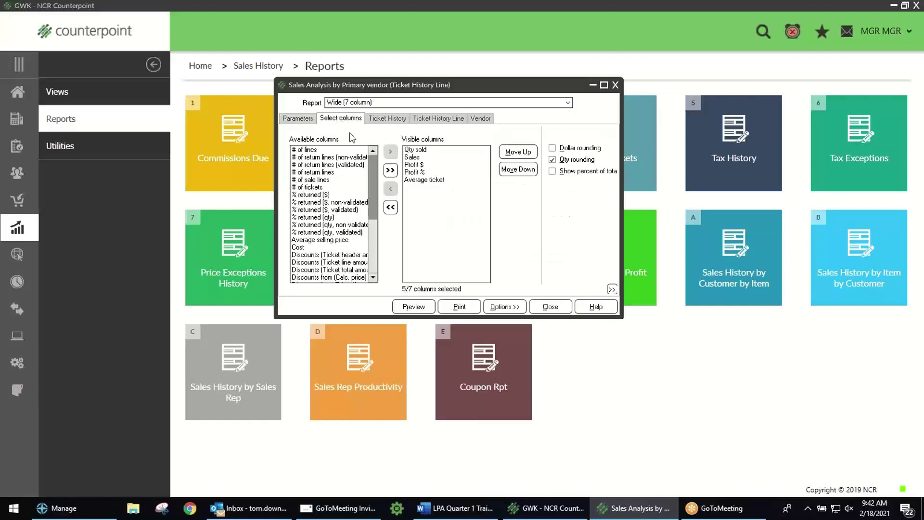
click(299, 118)
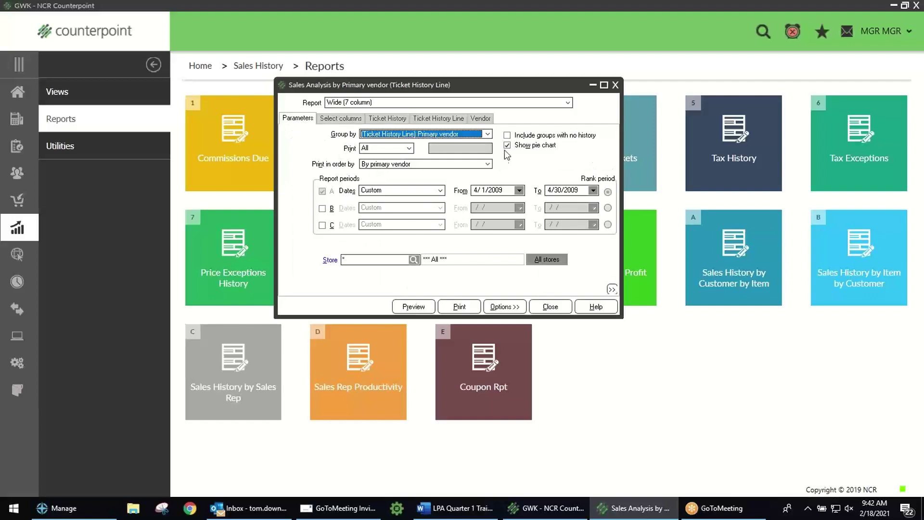
click(421, 306)
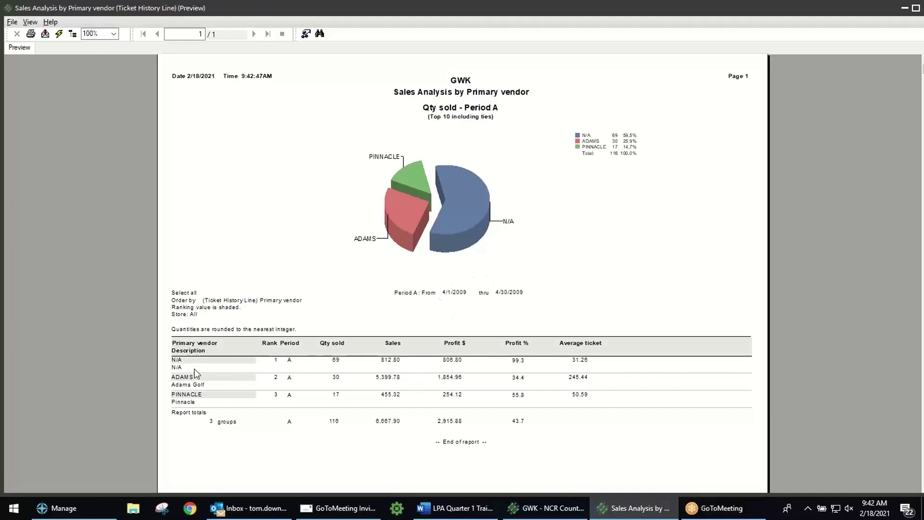
click(96, 33)
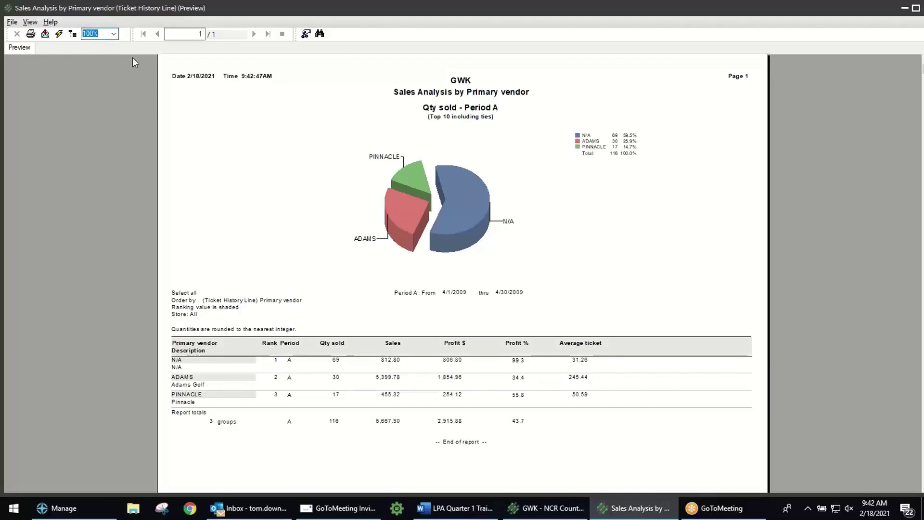
text(130)
key(Return)
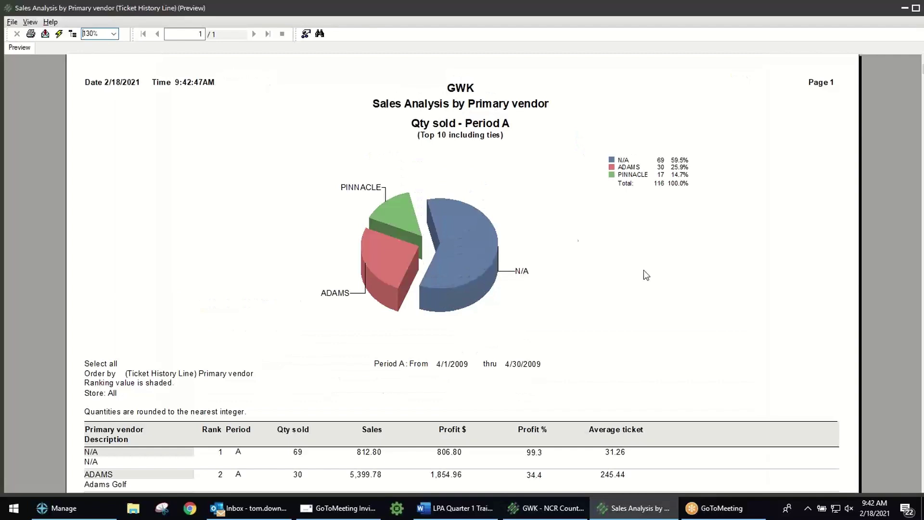
click(646, 270)
scroll(645, 270, down, 3)
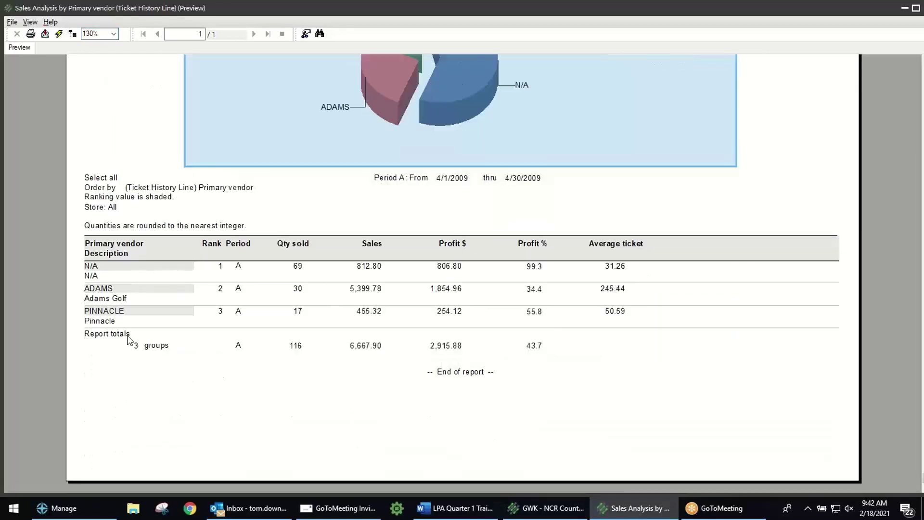
click(800, 142)
scroll(800, 142, up, 3)
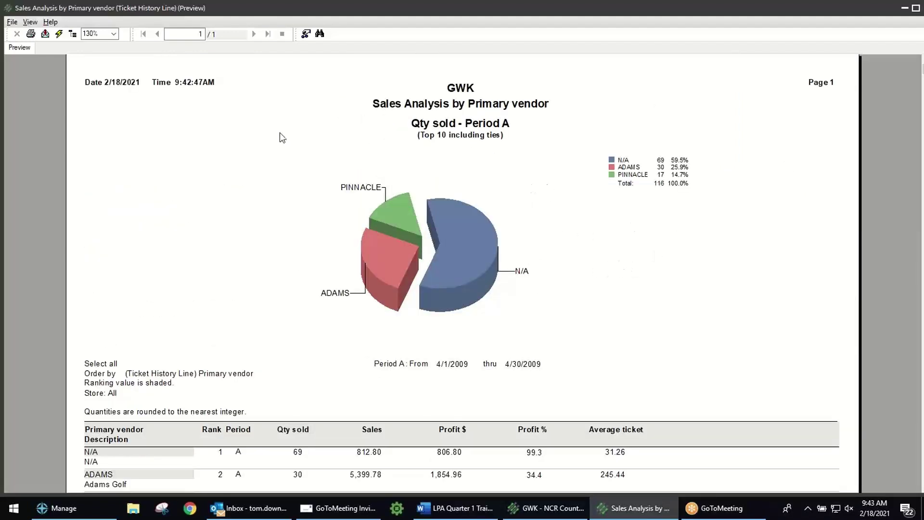
click(11, 23)
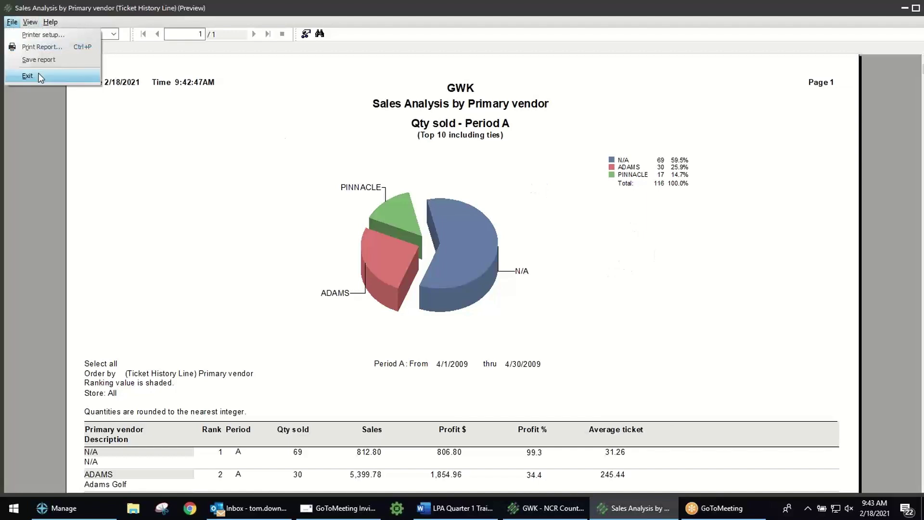
click(14, 74)
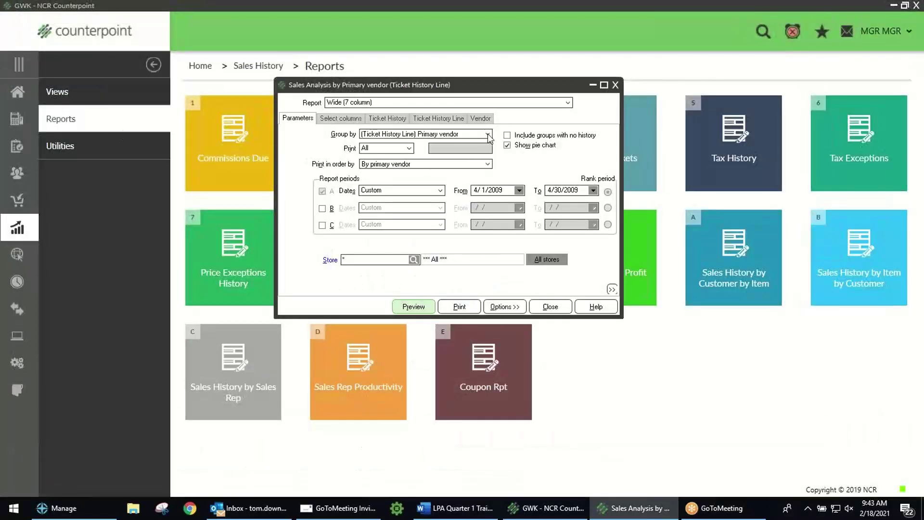
click(487, 133)
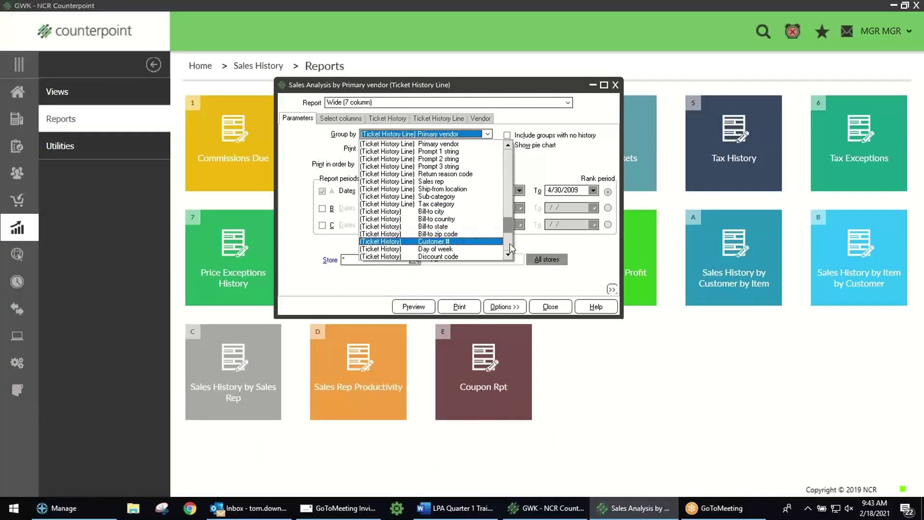
Step: Change Group by to (Ticket History) Hour and preview the Sales Analysis by Hour report
click(510, 164)
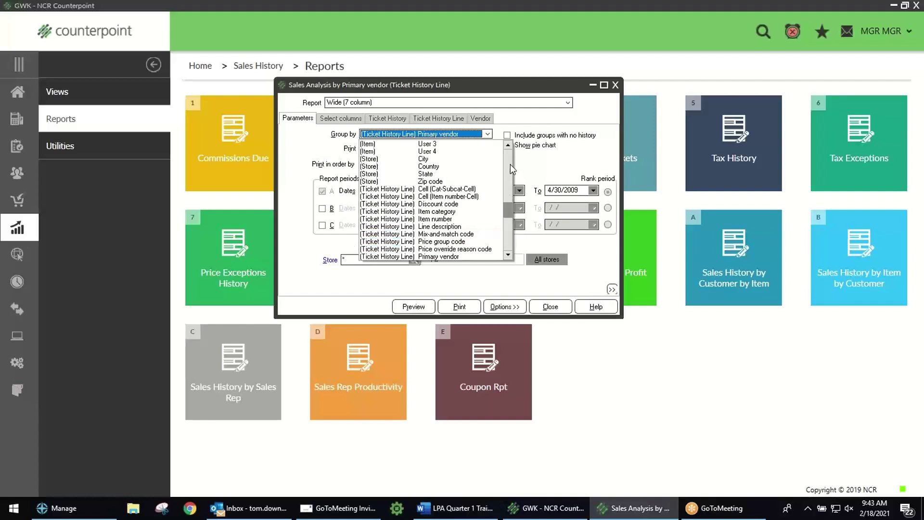
click(510, 163)
click(510, 163)
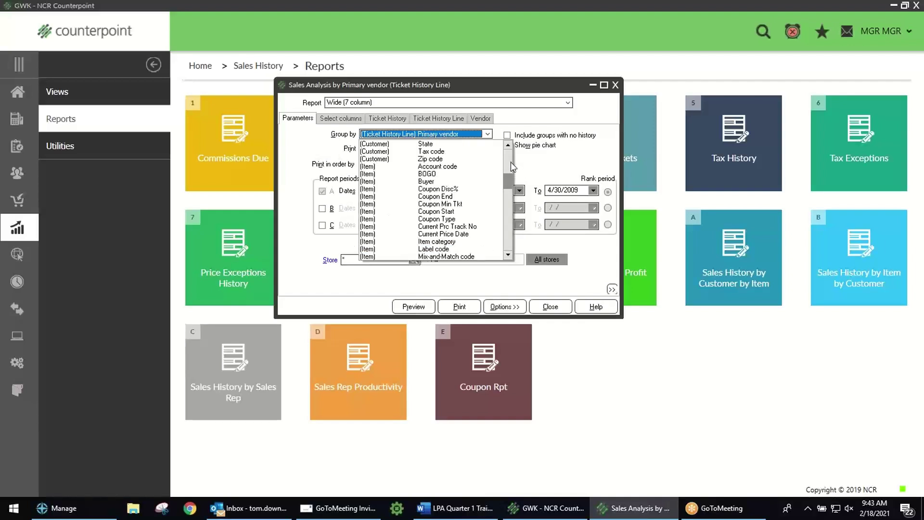
click(510, 160)
click(507, 234)
click(508, 241)
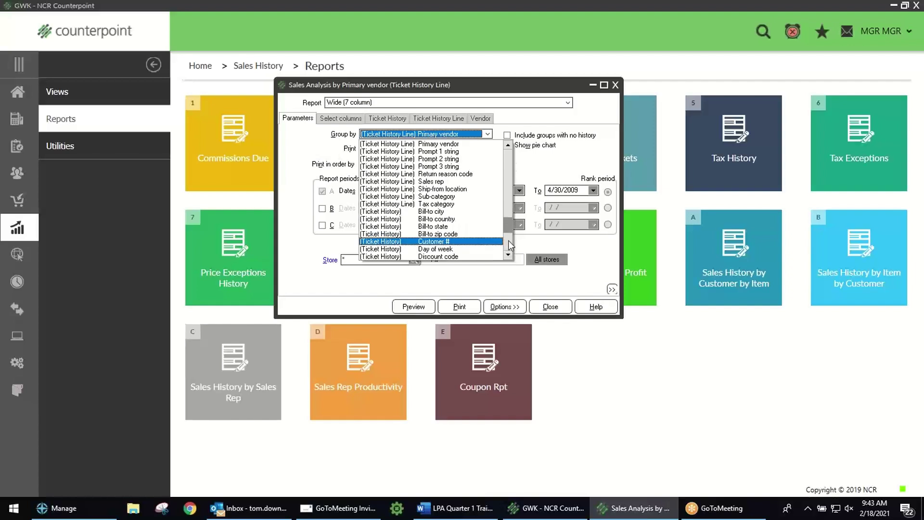
click(508, 246)
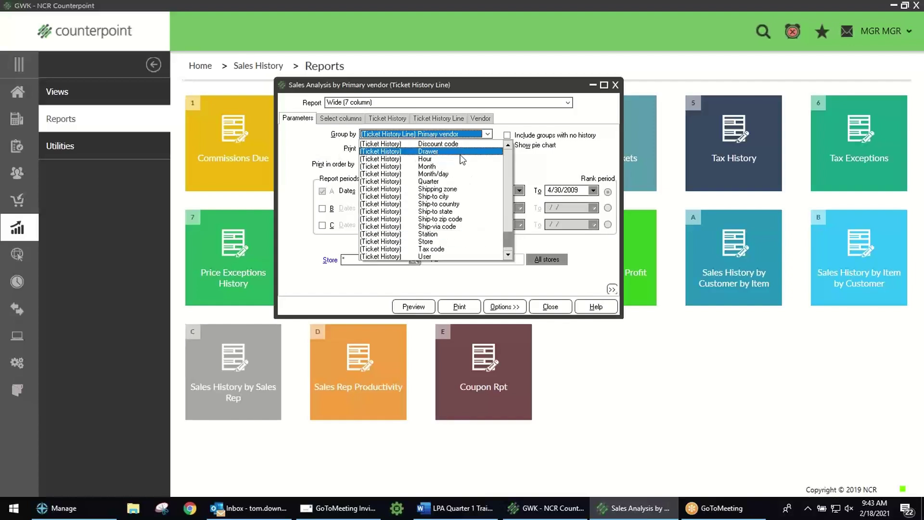
click(442, 161)
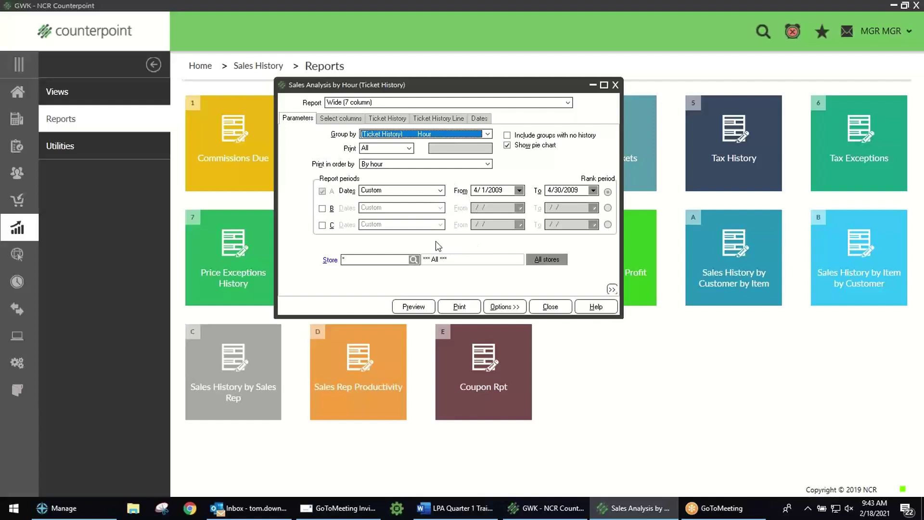
click(418, 309)
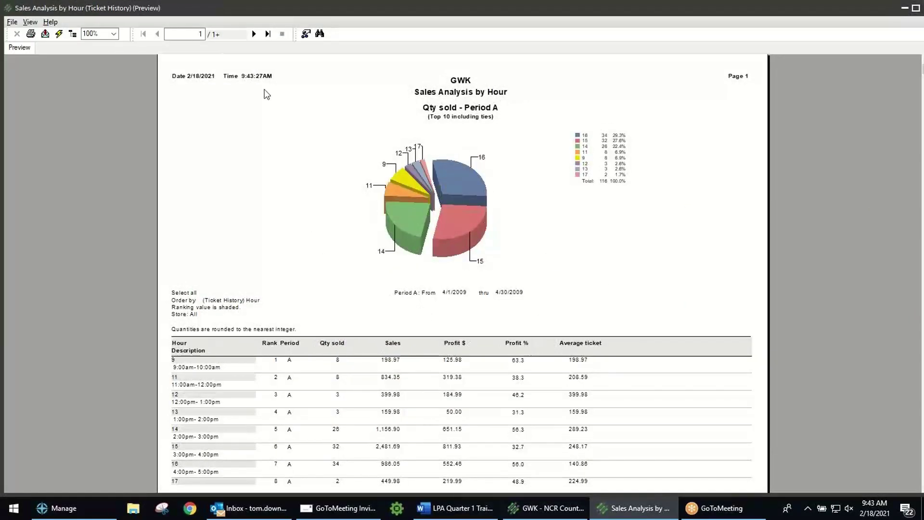
Step: Zoom the Sales Analysis by Hour preview to 130%, scroll through it, then exit the preview
click(105, 34)
text(130)
key(Return)
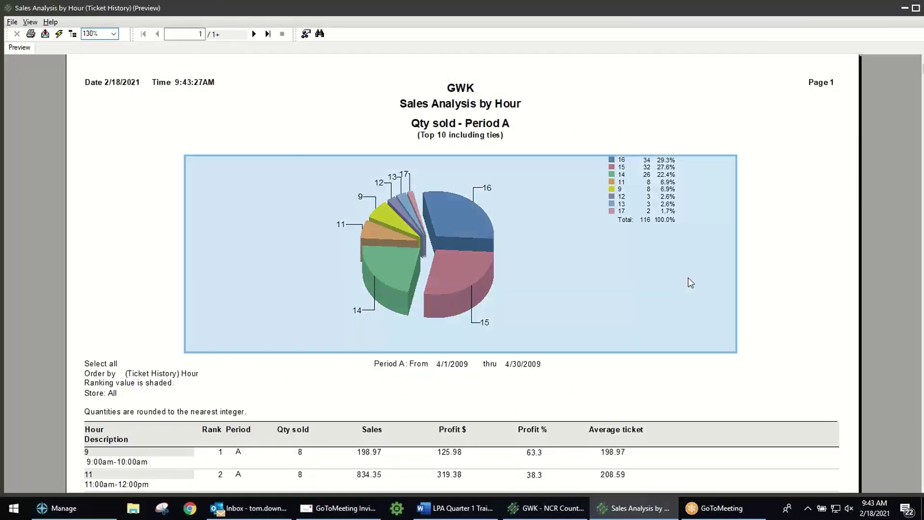
scroll(791, 291, down, 3)
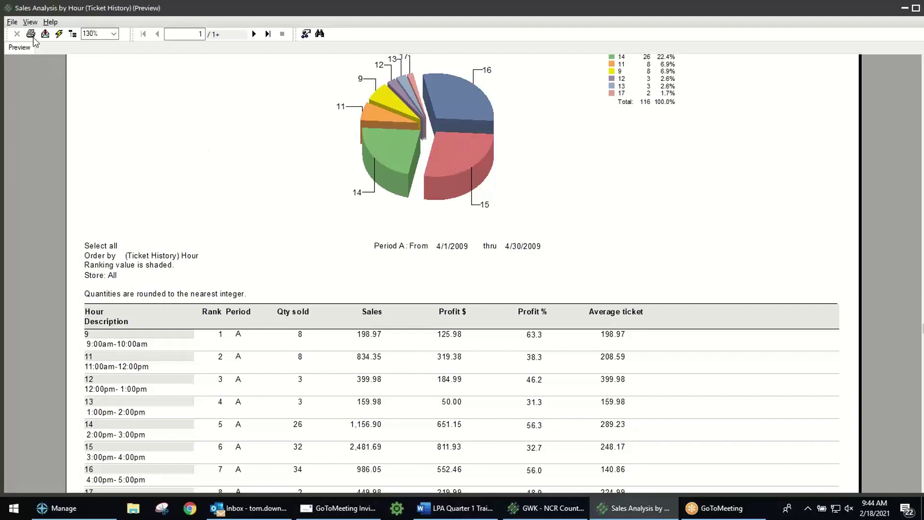
click(18, 23)
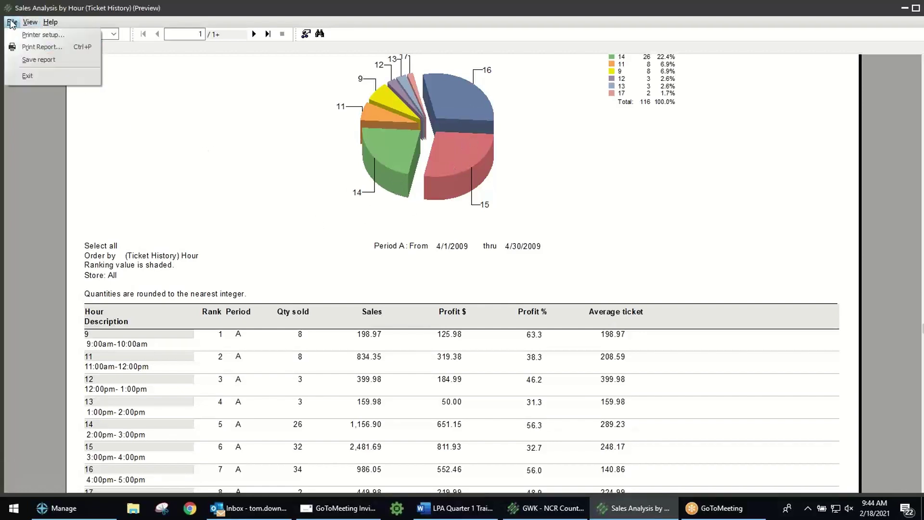
click(27, 76)
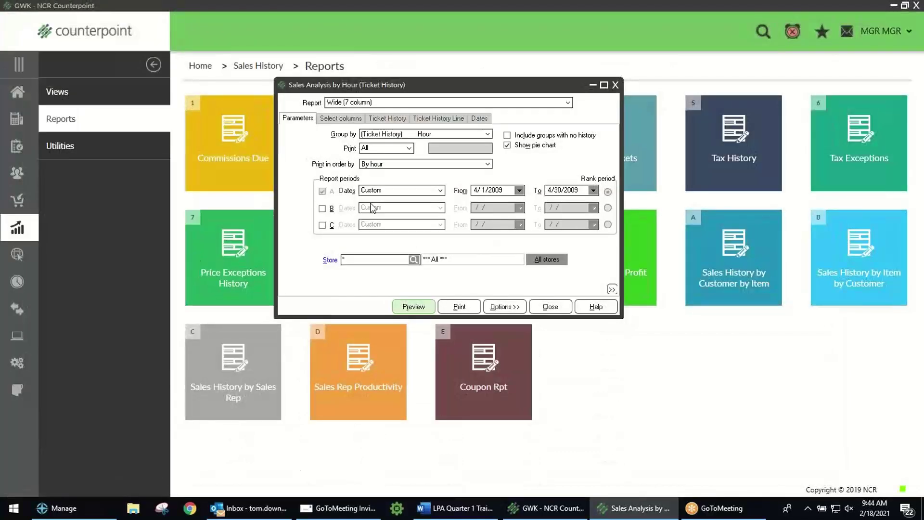
Step: Group the sales analysis by Month/day with Show pie chart unchecked, and preview it
drag(434, 95, 209, 213)
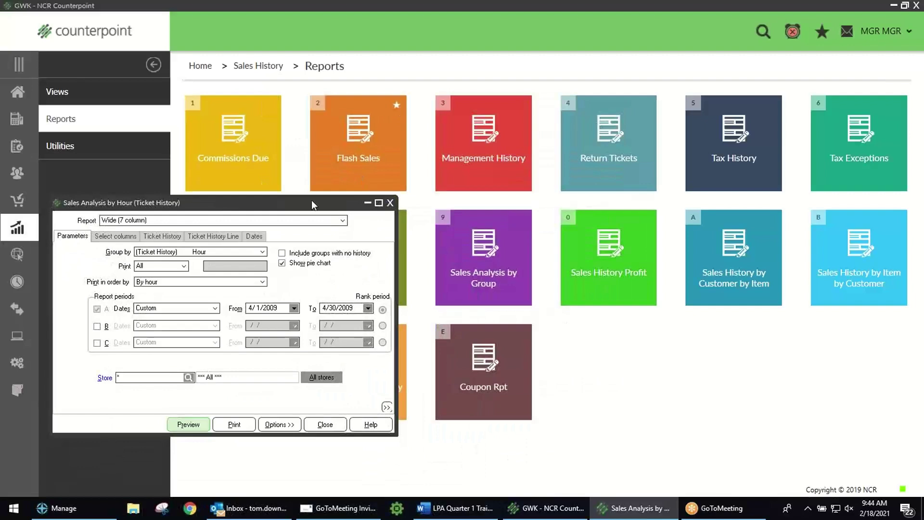
drag(311, 200, 525, 61)
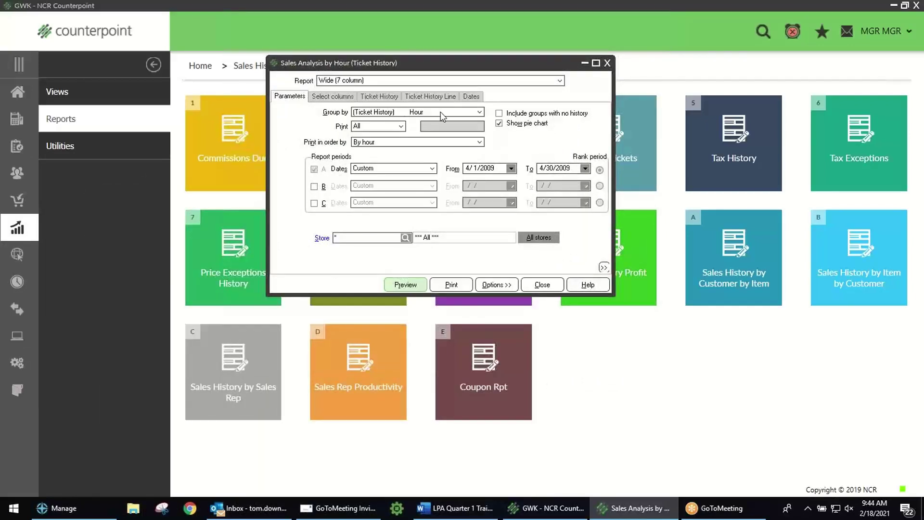
click(479, 112)
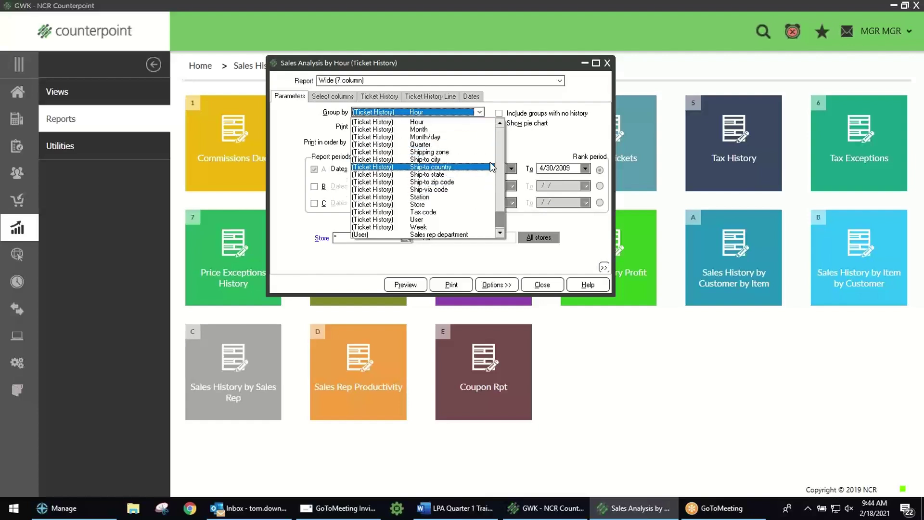
click(463, 138)
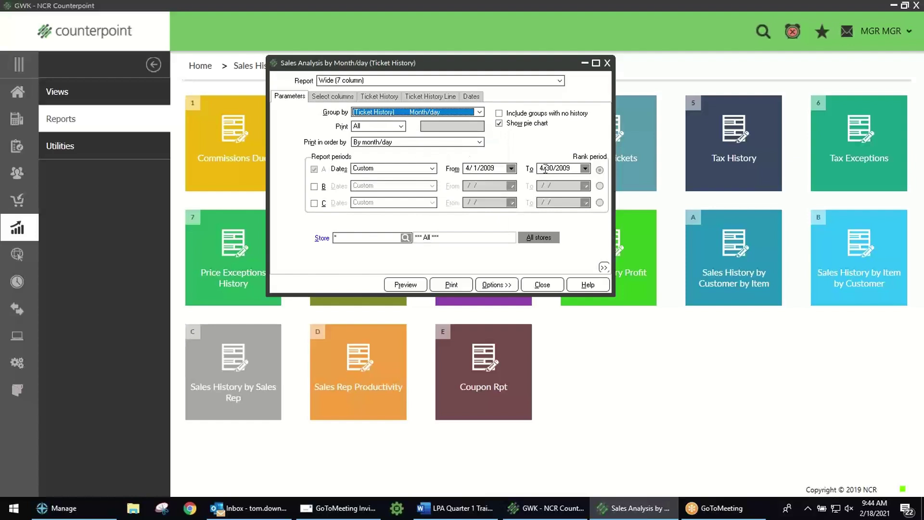
click(404, 285)
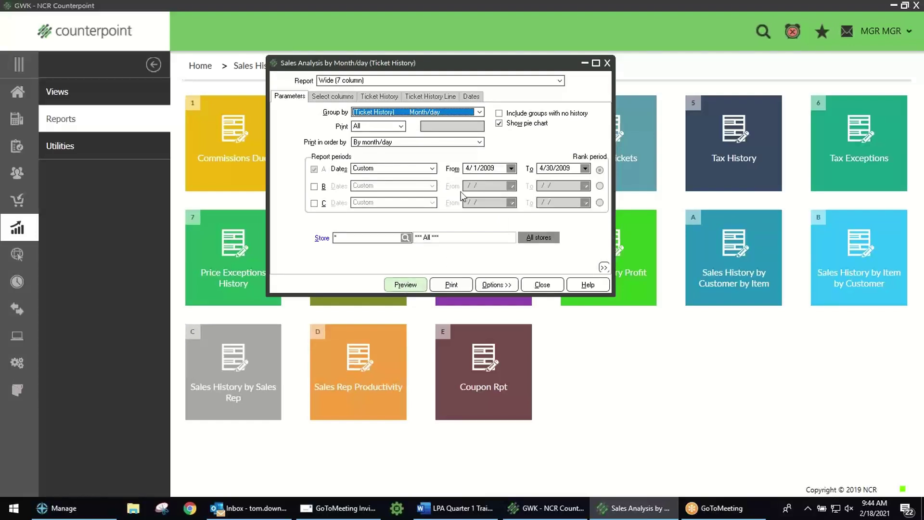
click(499, 124)
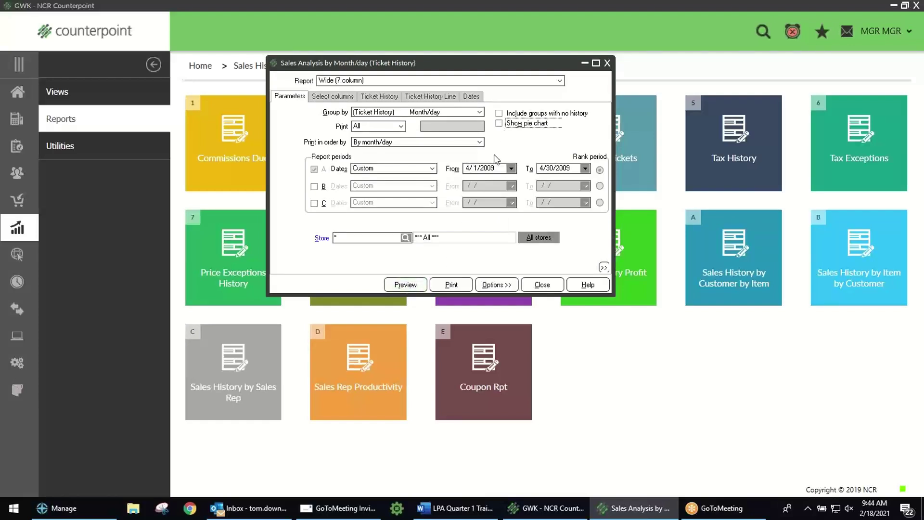
click(406, 284)
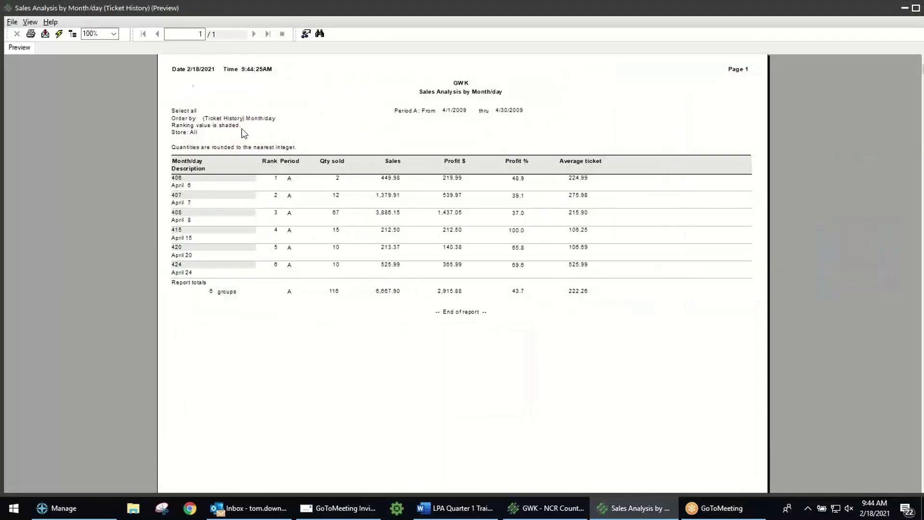
Step: Zoom the Month/day sales preview to 130%, review the April days, then exit it
click(101, 36)
text(130)
key(Return)
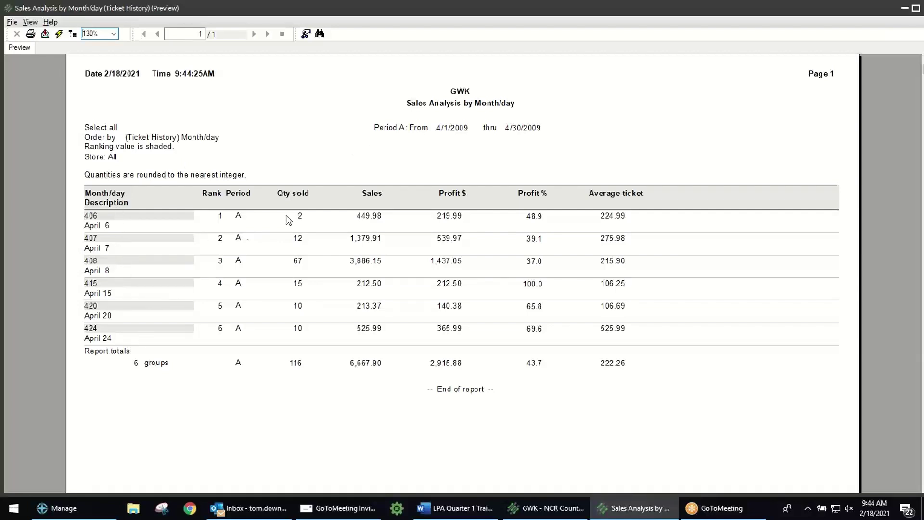
click(12, 22)
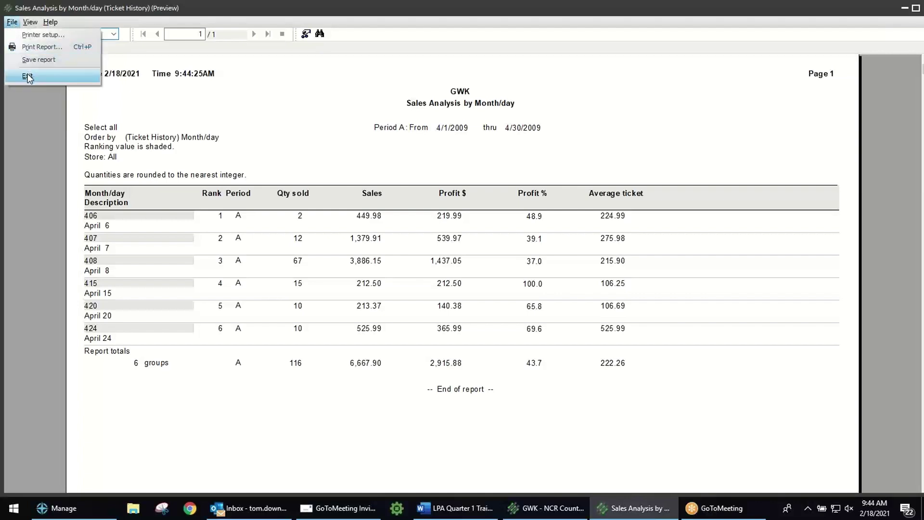
click(27, 76)
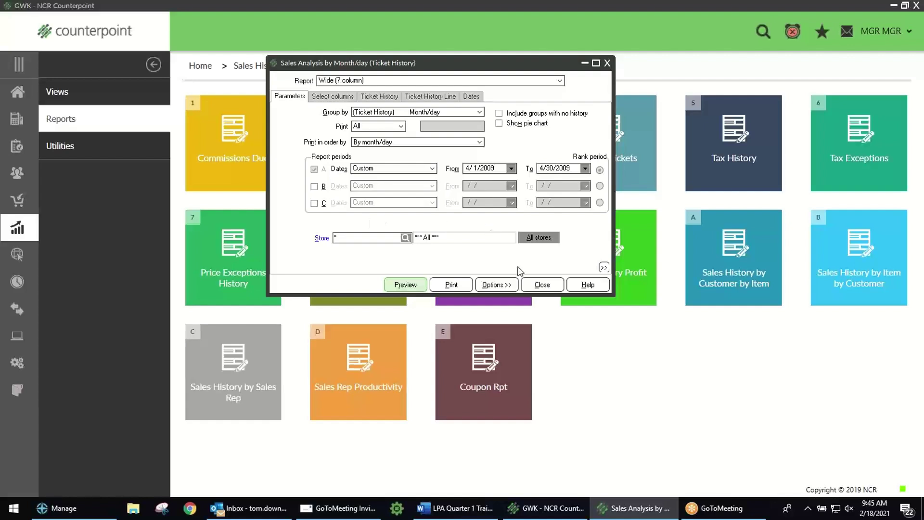
Step: Close the sales analysis settings and navigate Home > Inventory > Reports
click(542, 285)
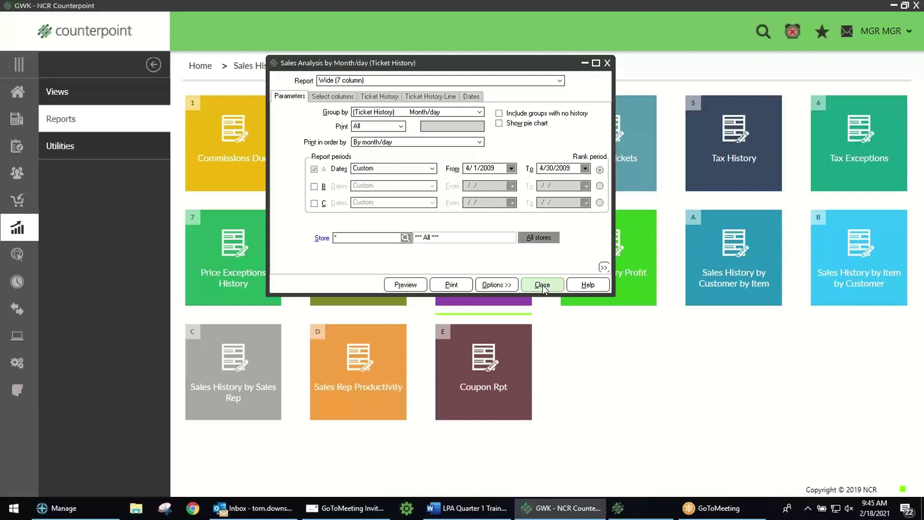
click(17, 93)
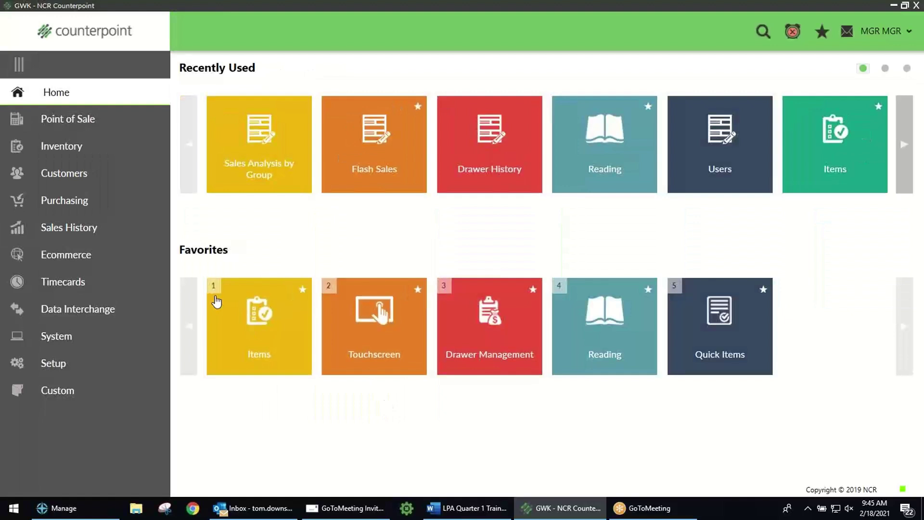
click(67, 149)
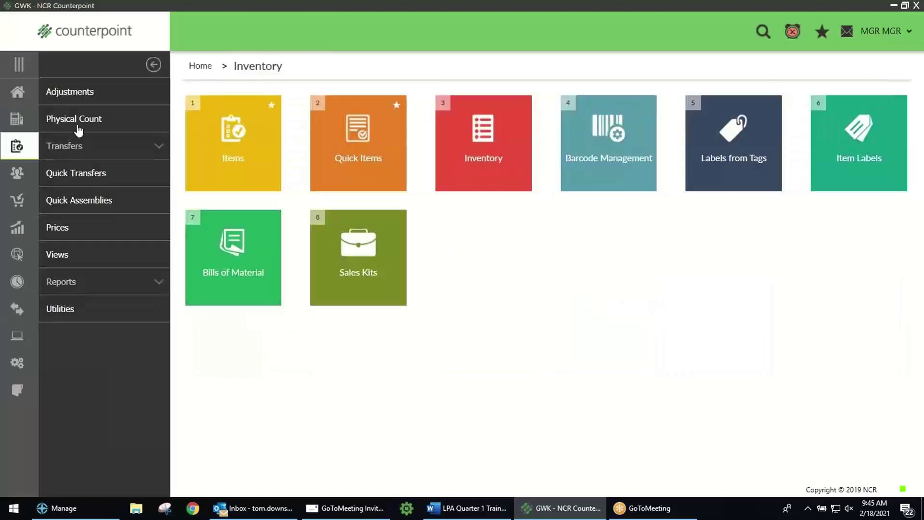
click(72, 283)
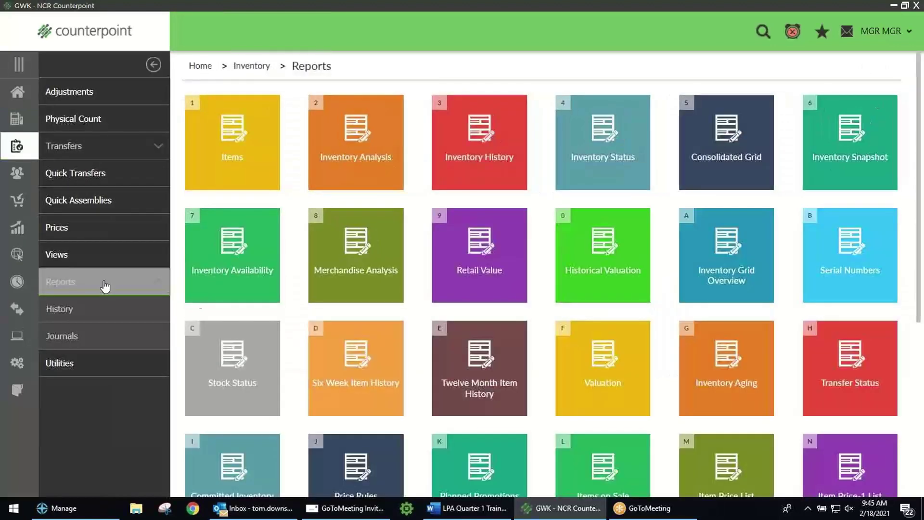
Step: Preview the summary Valuation Report and jump to its last page showing the totals
click(597, 368)
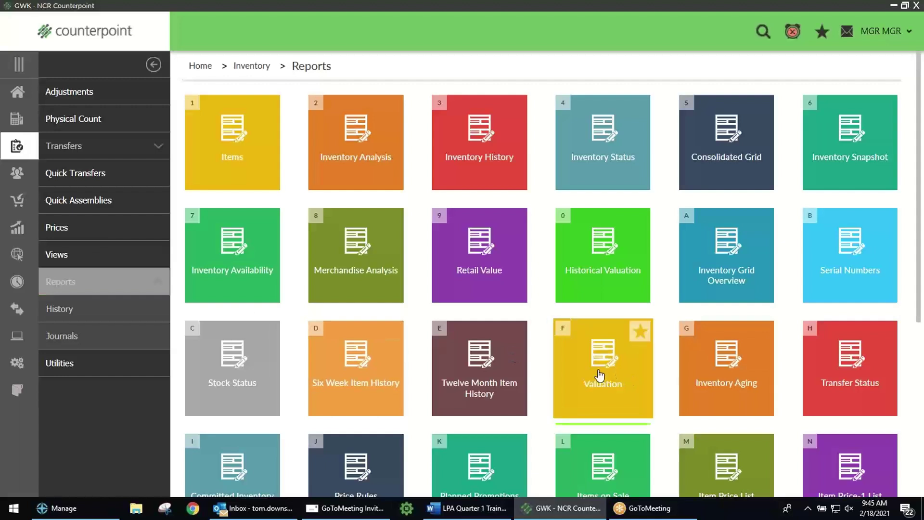
click(367, 198)
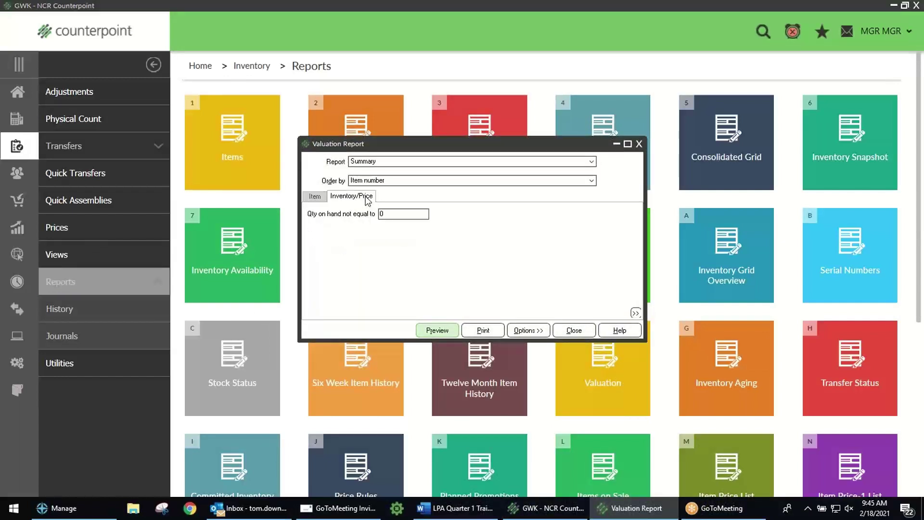
click(316, 196)
click(437, 331)
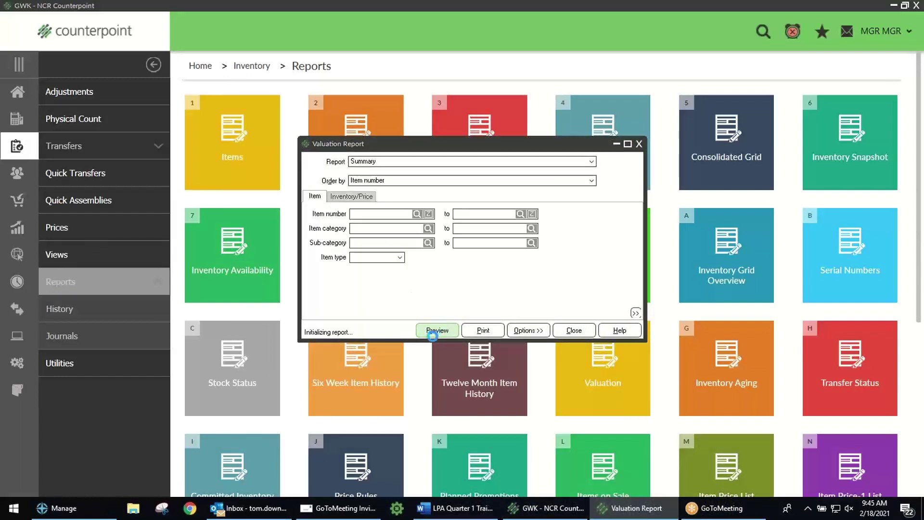
click(268, 34)
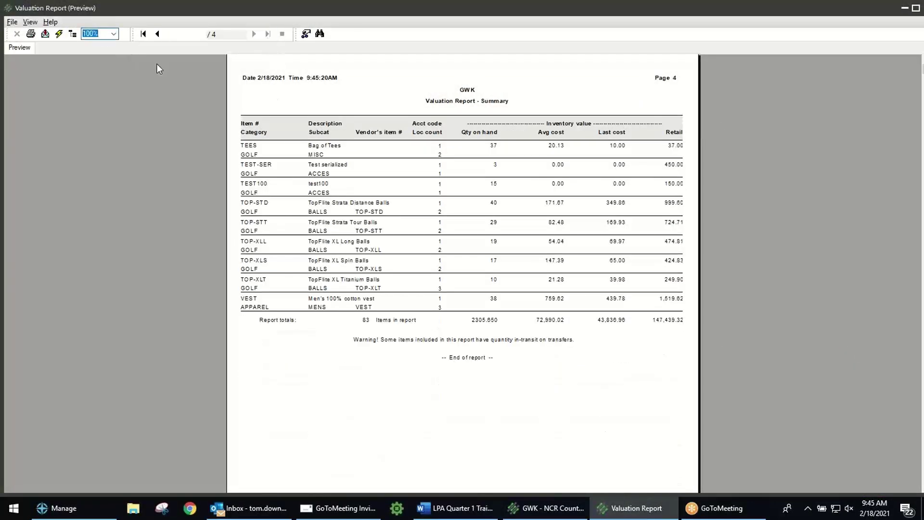
Step: Zoom the Valuation Report preview to 130%, then close both the preview and its settings dialog
text(130)
key(Return)
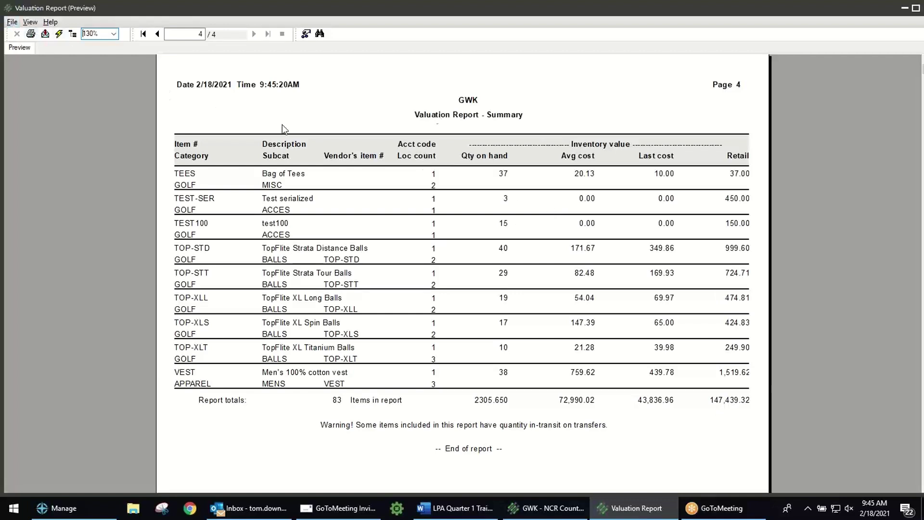
click(11, 22)
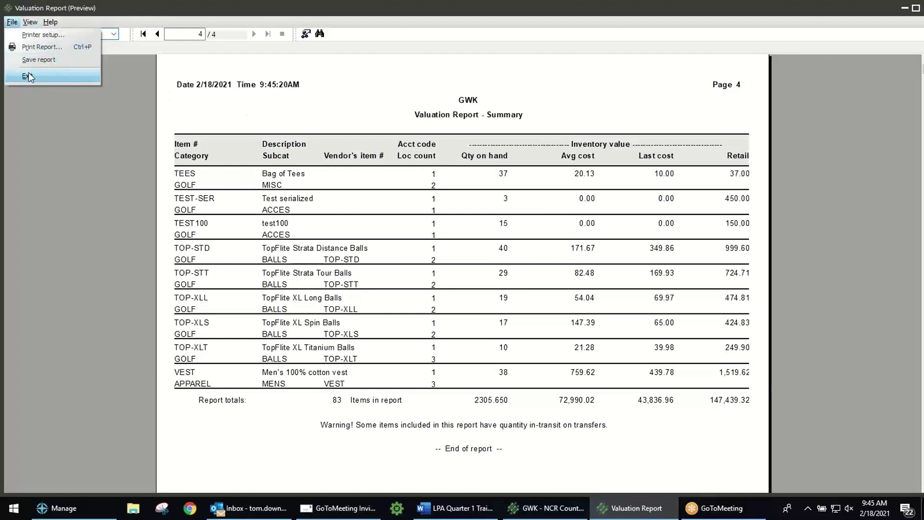
click(29, 74)
click(580, 329)
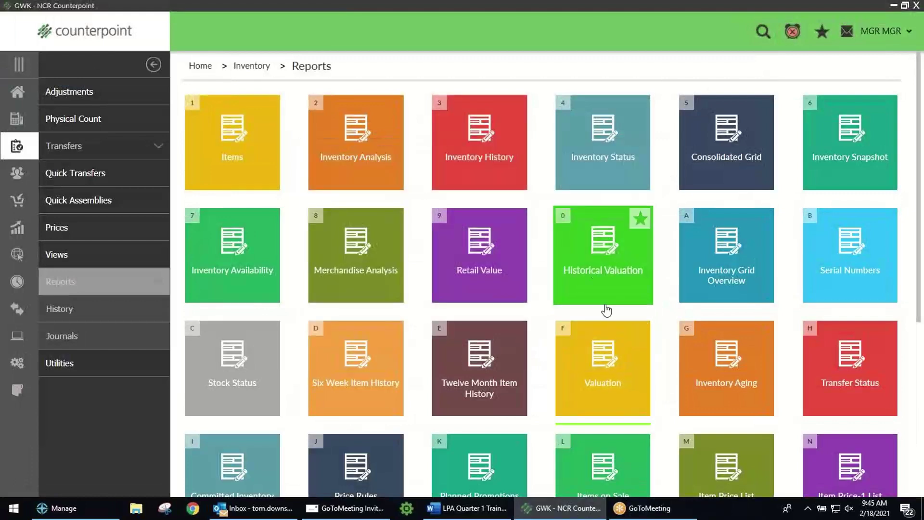
Step: Preview Historical Valuation by Category for all groups with valuation date 12/31/2020
click(587, 260)
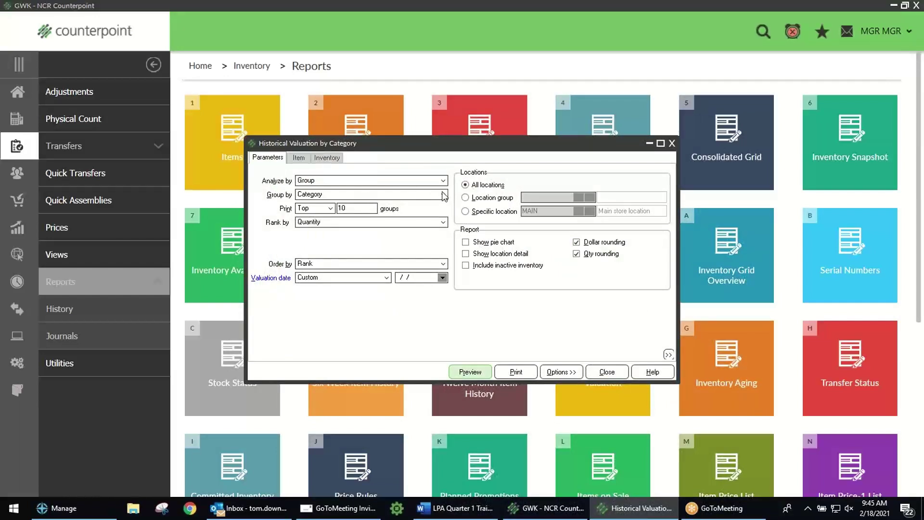
click(330, 207)
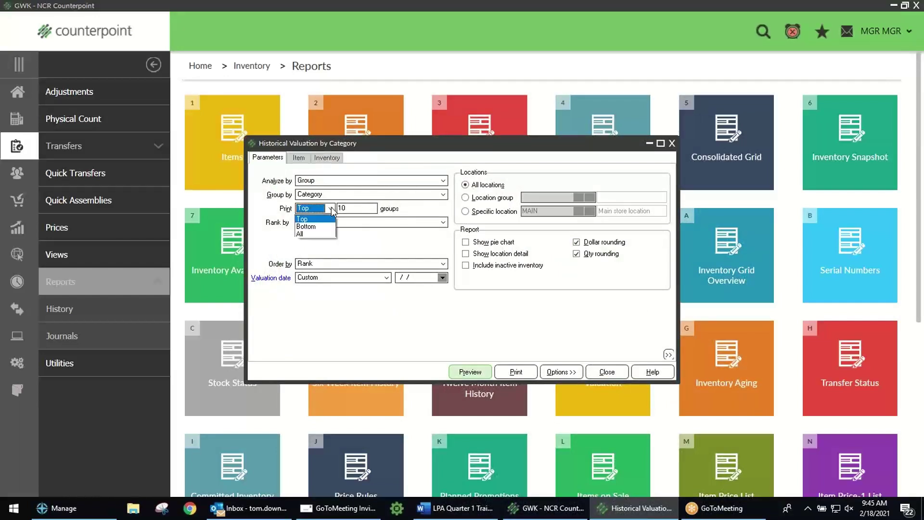
click(317, 234)
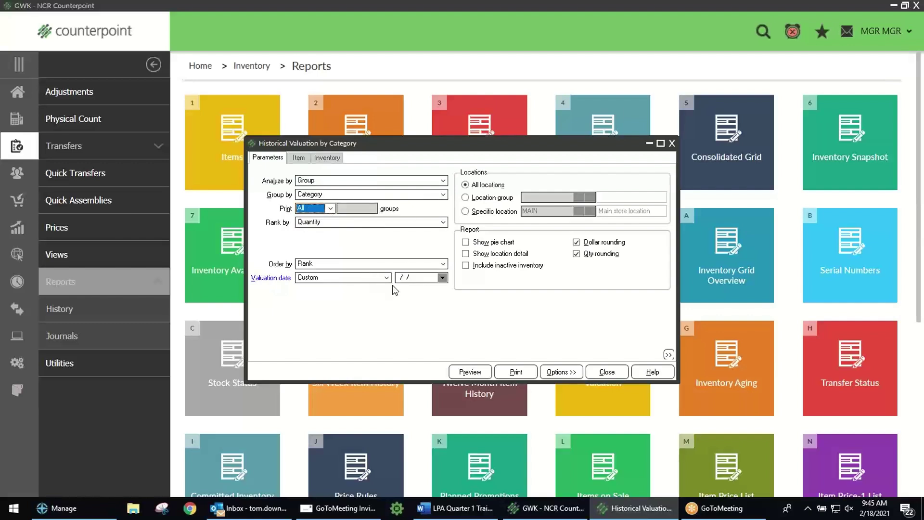
click(423, 278)
drag(428, 278, 382, 277)
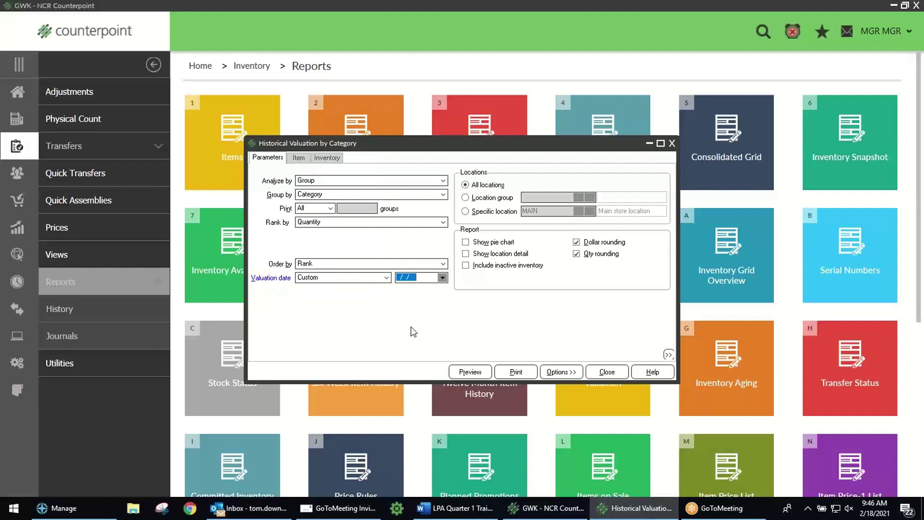
text(12/31/2020)
click(470, 371)
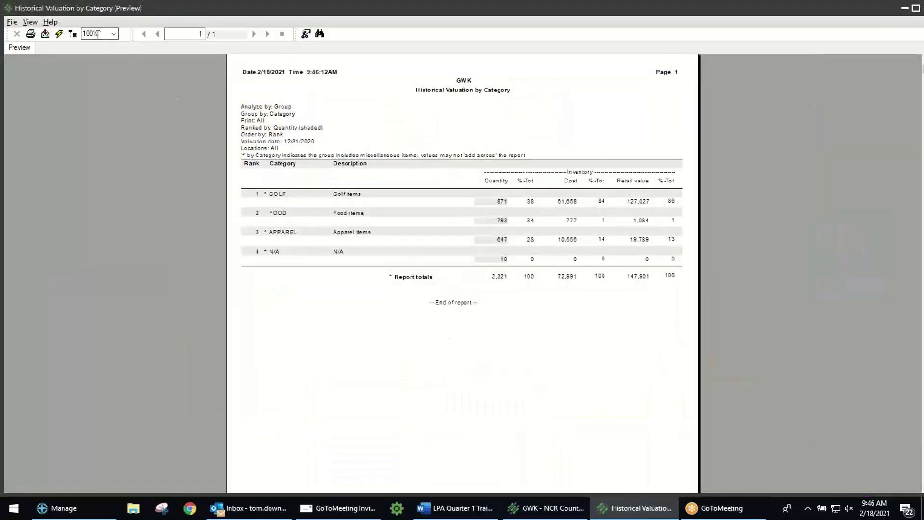
Step: Enlarge the Historical Valuation by Category preview to 130%, then exit the preview
text(130)
key(Return)
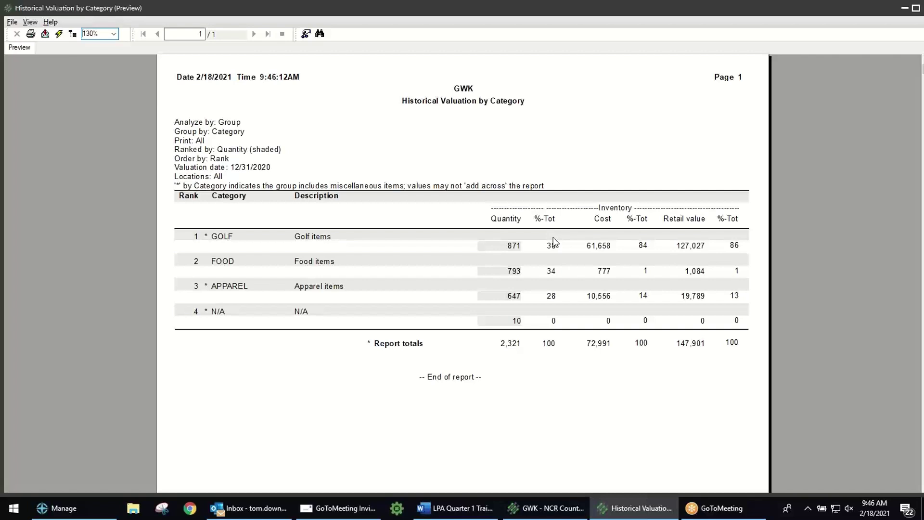
click(12, 22)
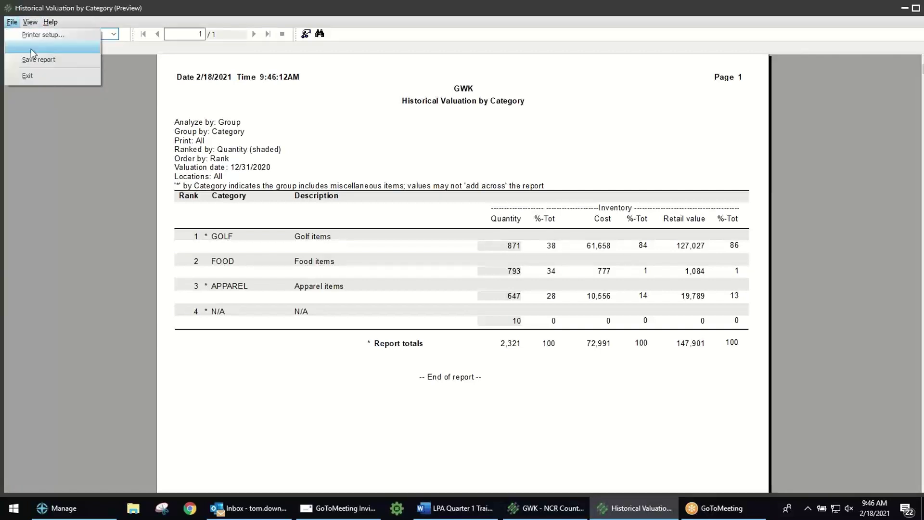
click(31, 75)
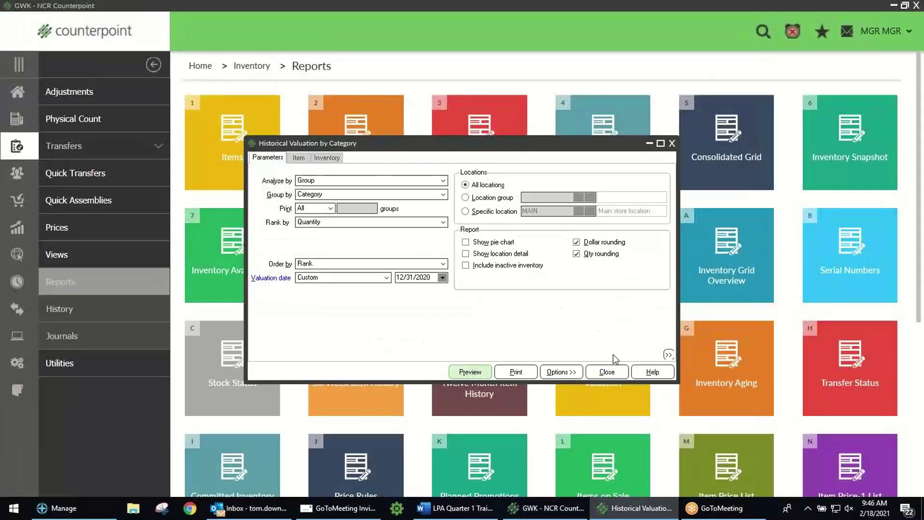
Step: Close the Historical Valuation dialog and navigate Home > Inventory > Reports
click(606, 372)
click(18, 91)
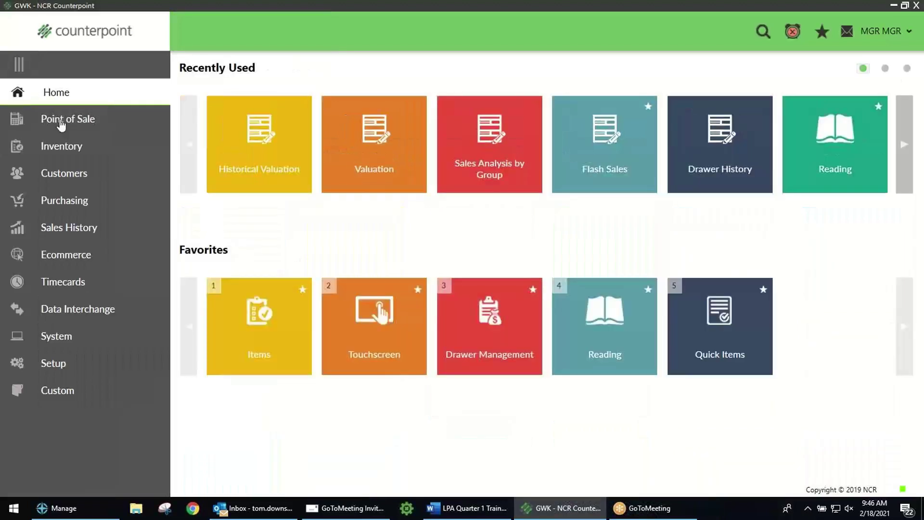
click(62, 148)
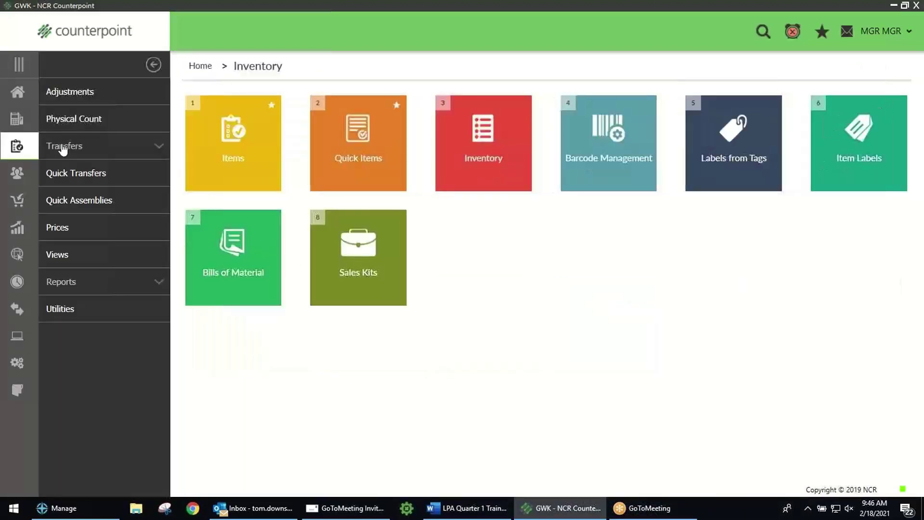
click(80, 283)
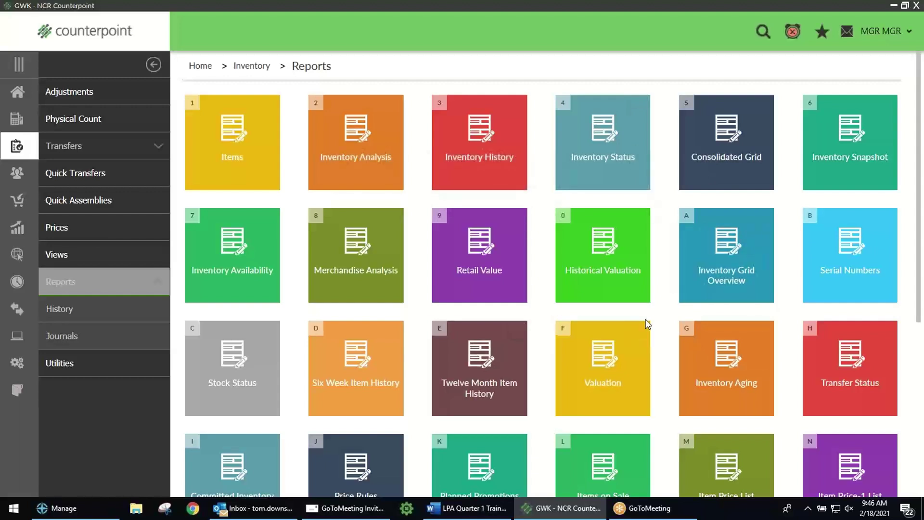
Step: Start a Merchandise Analysis report analysed by Item, printing All items
click(354, 248)
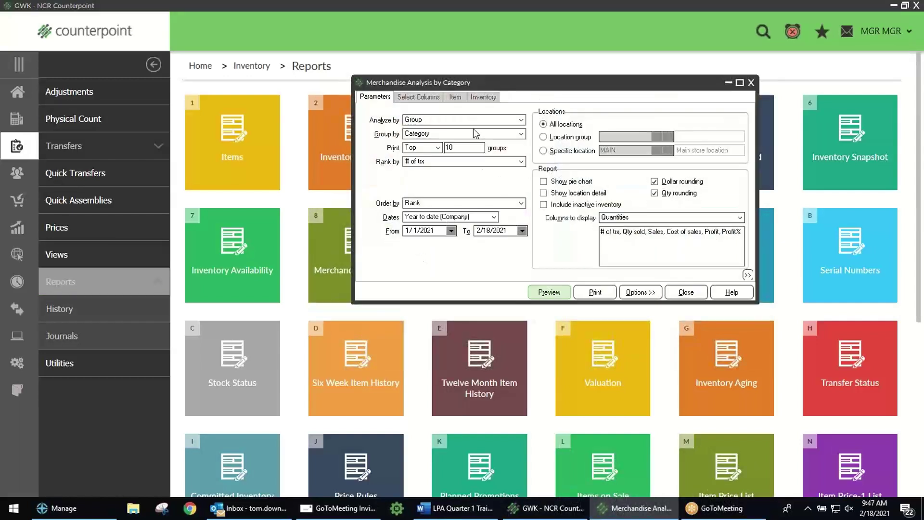
click(520, 120)
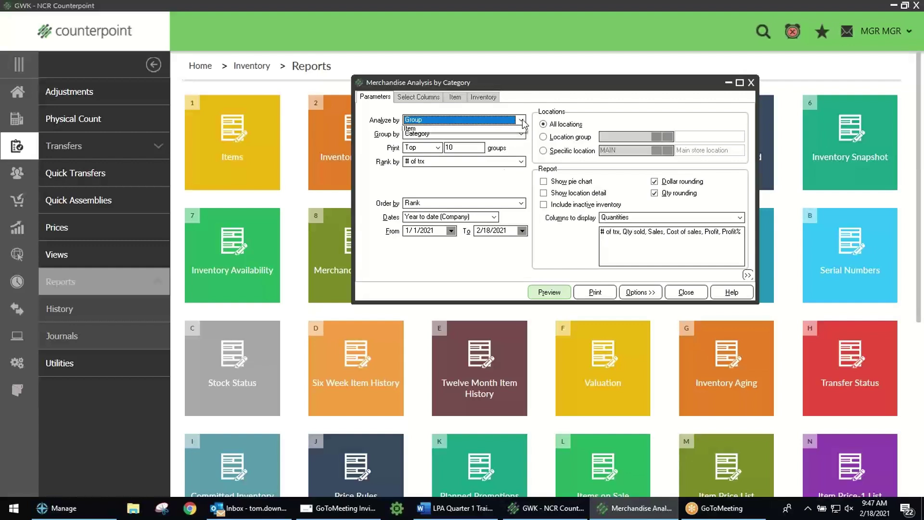
click(481, 139)
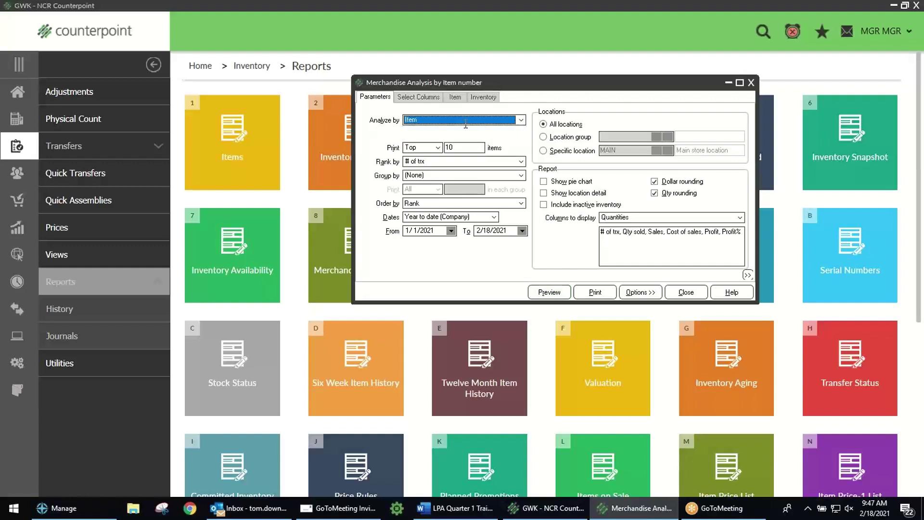
click(425, 147)
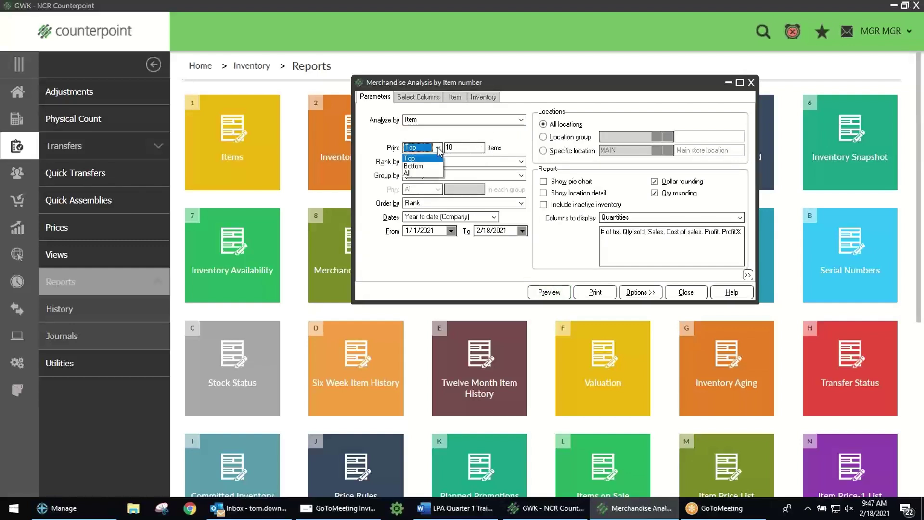
click(426, 174)
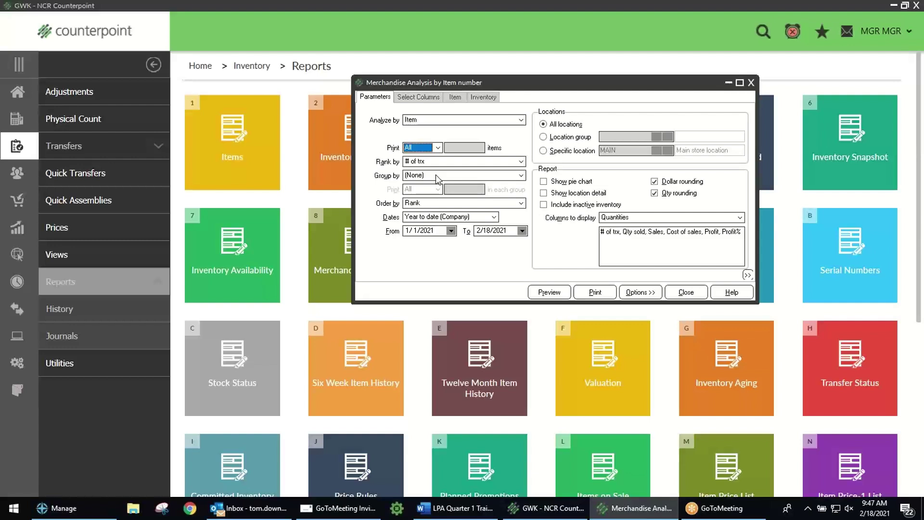
Step: Keep analysis by Item, group the report by Category, and view its column choices
click(522, 122)
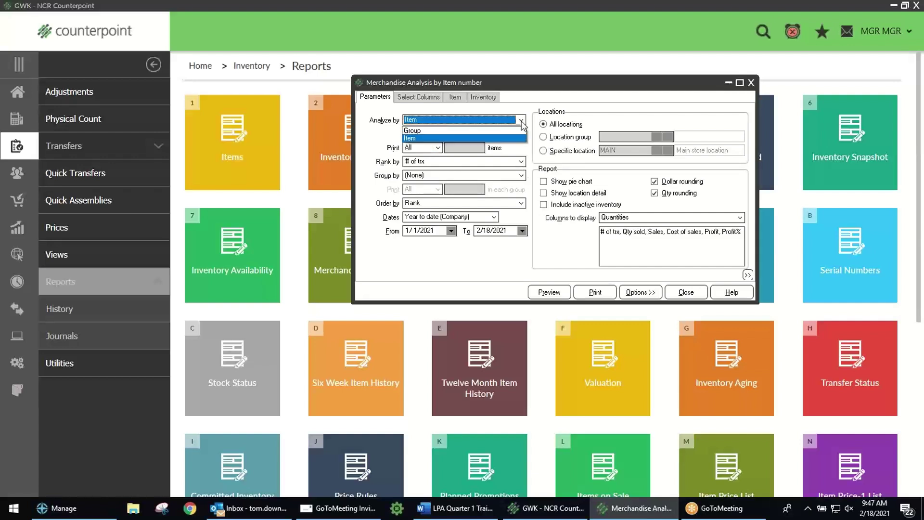
click(480, 138)
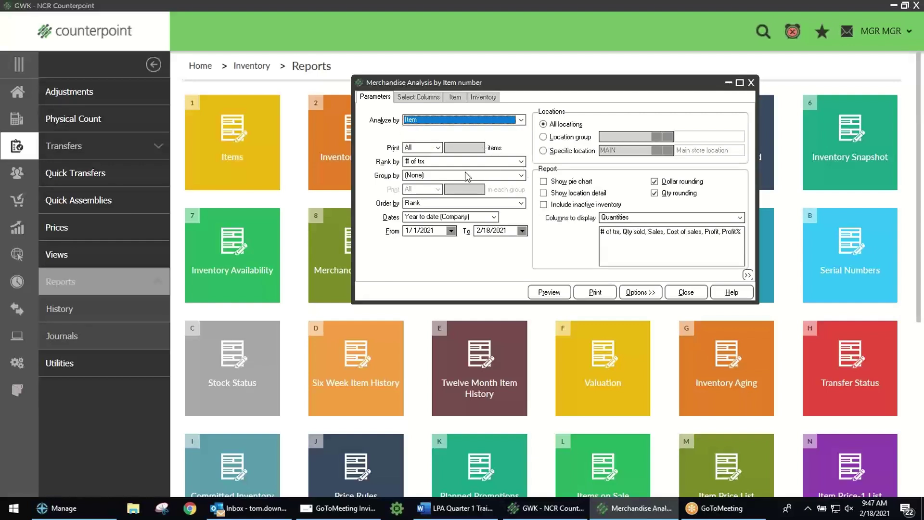
click(522, 176)
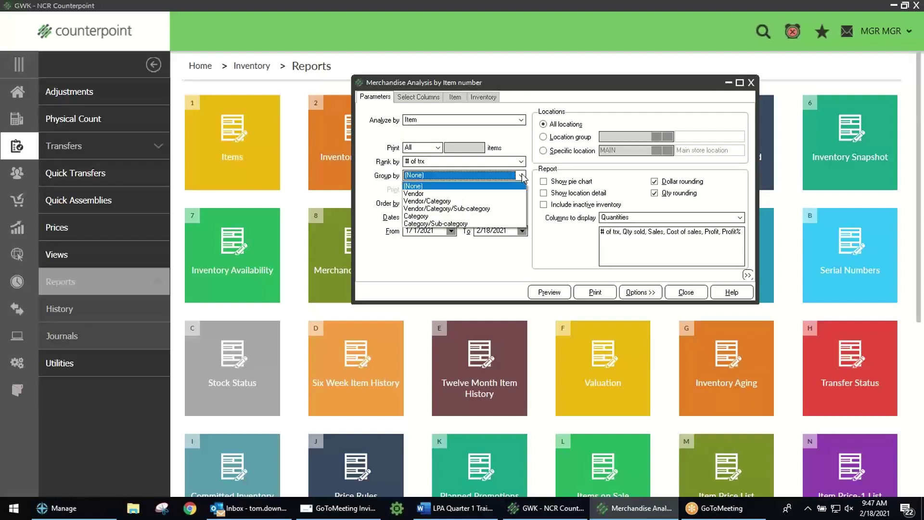
click(493, 216)
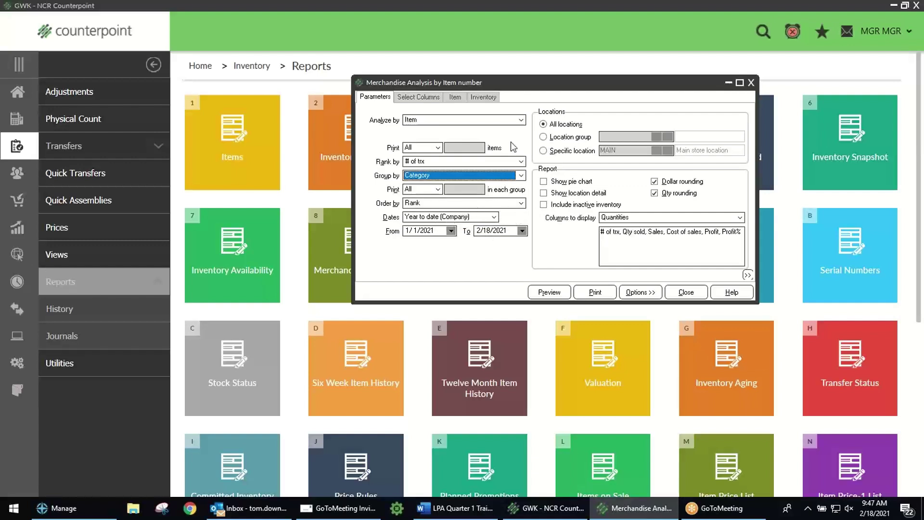
click(423, 98)
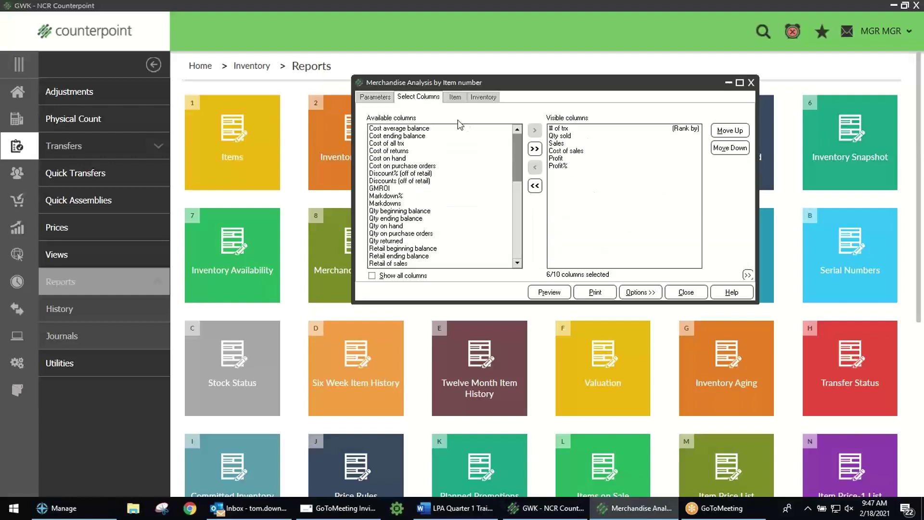
Step: Remove the Profit% and Profit columns from the report
click(558, 166)
click(535, 167)
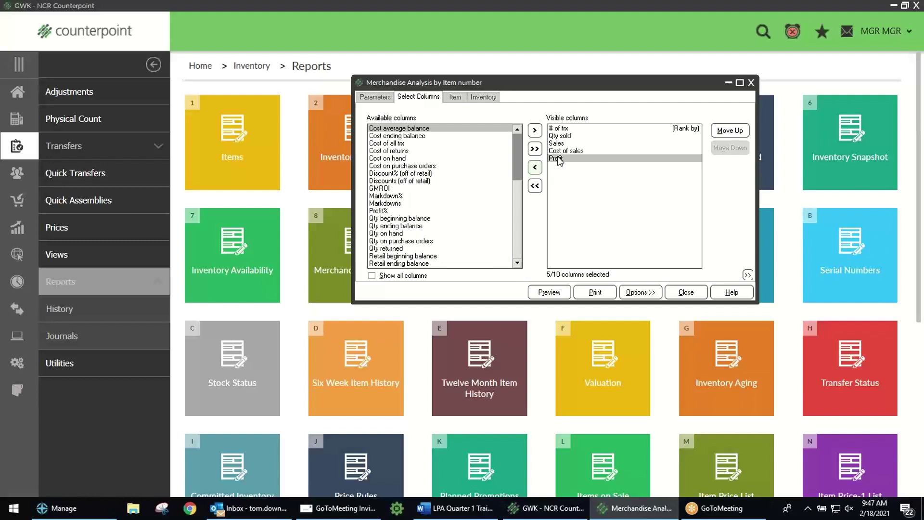
click(534, 167)
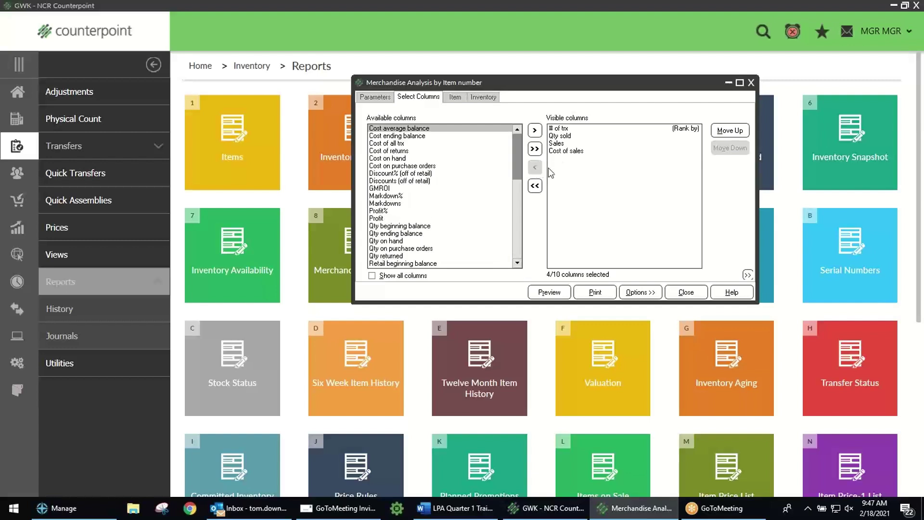
Step: Set the date range 04/01/2009 to 04/30/2009 and preview the report
click(381, 97)
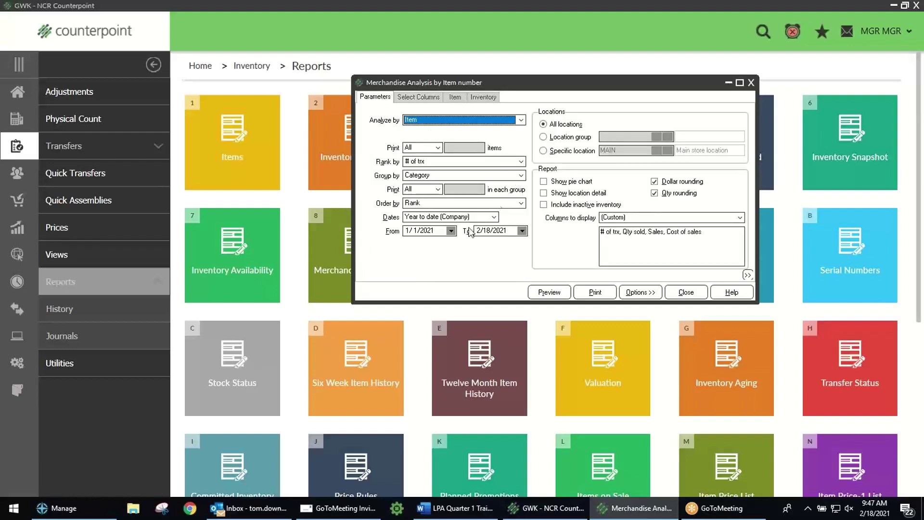
click(439, 230)
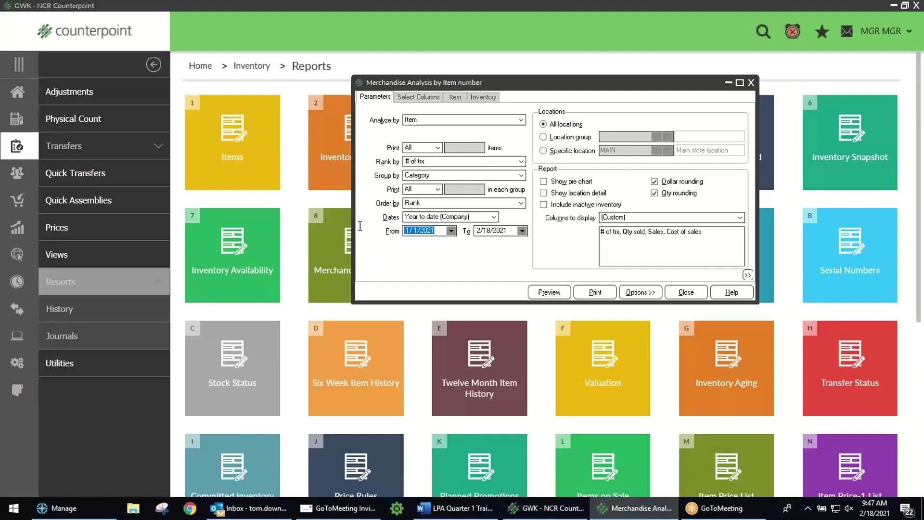
text(04/01/)
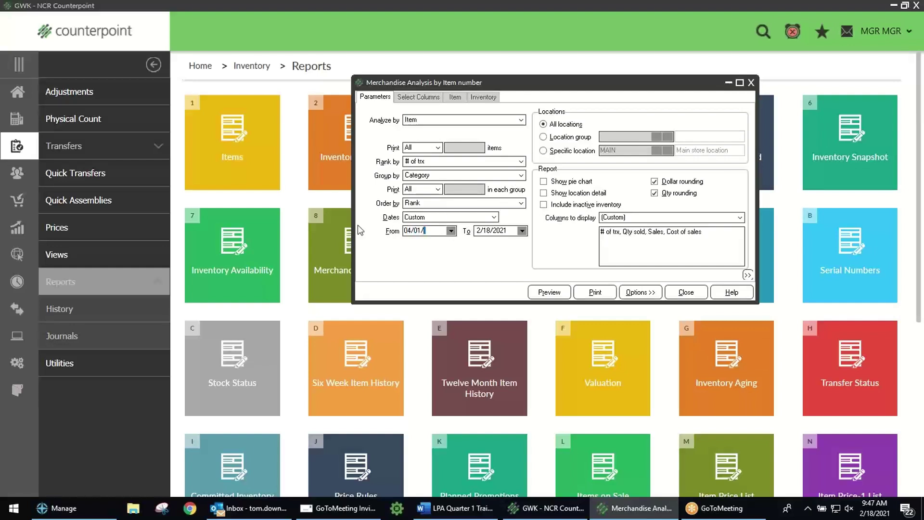
text(2009)
key(Tab)
text(04/30/2009)
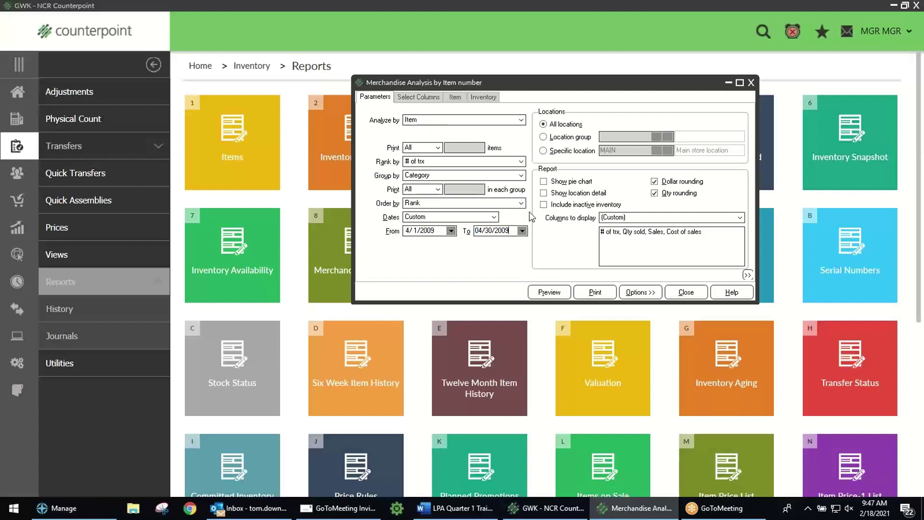
click(550, 291)
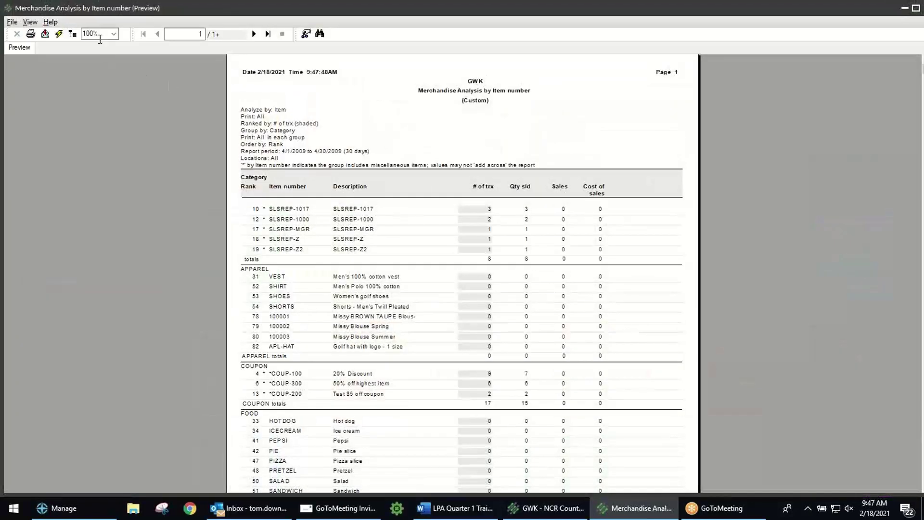
Step: Adjust the preview zoom, then exit the Merchandise Analysis preview via File > Exit
click(100, 38)
text(13)
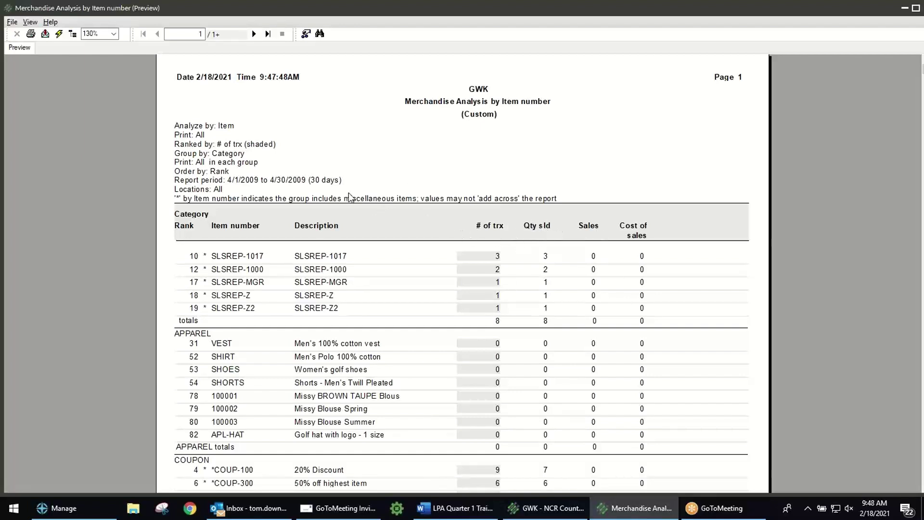
click(14, 24)
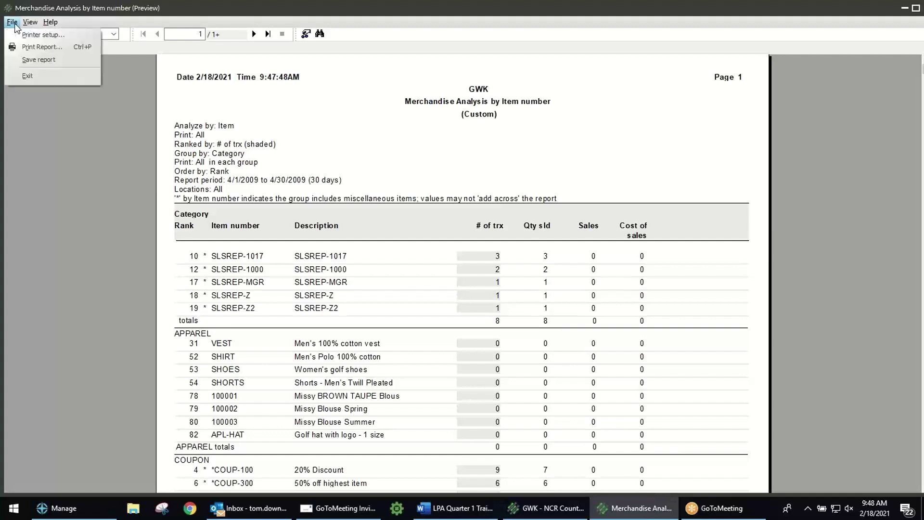
click(33, 77)
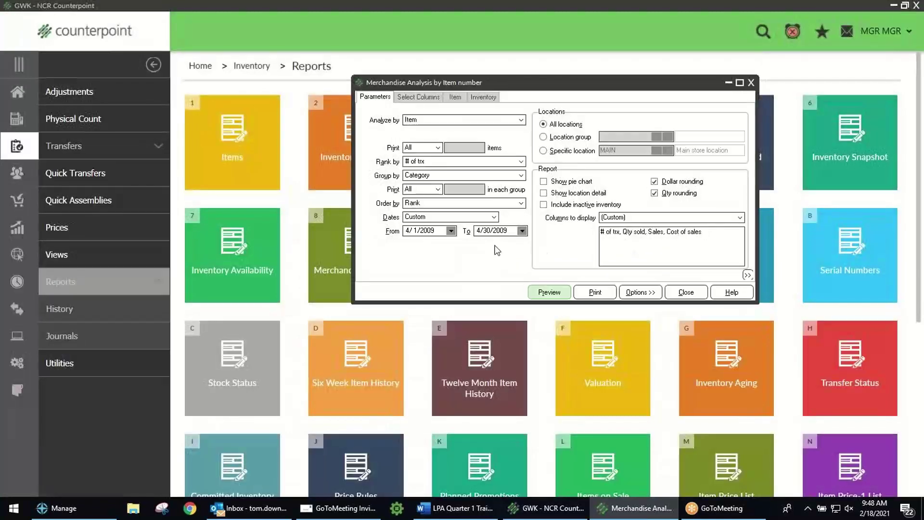
Step: Add Qty on hand as a fifth report column and preview the updated report
click(429, 98)
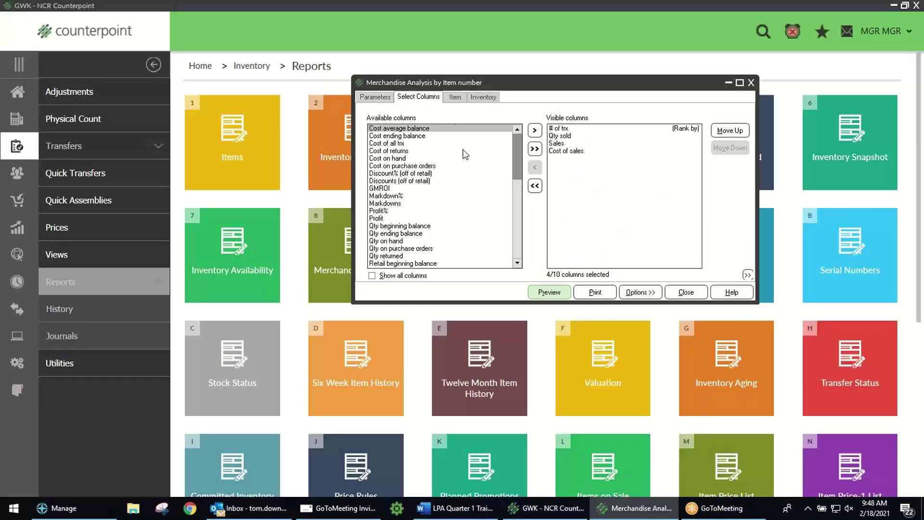
drag(516, 168, 495, 194)
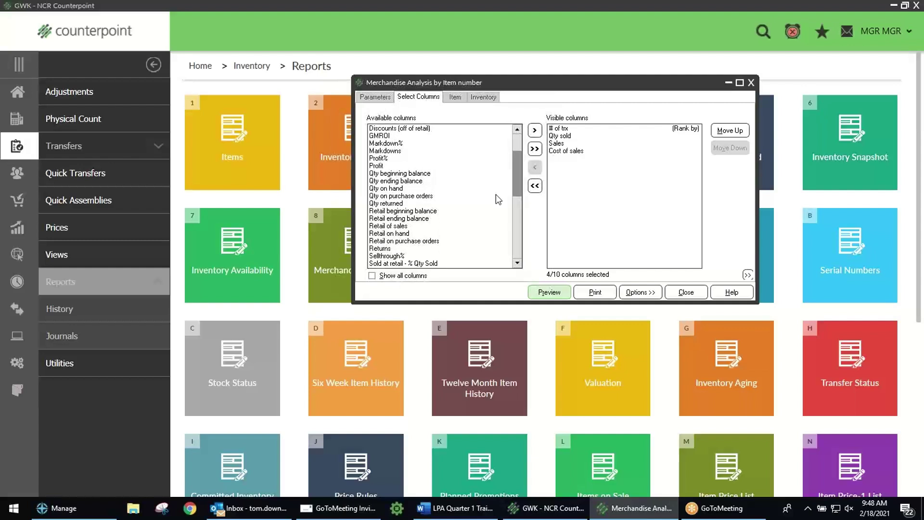
double_click(399, 188)
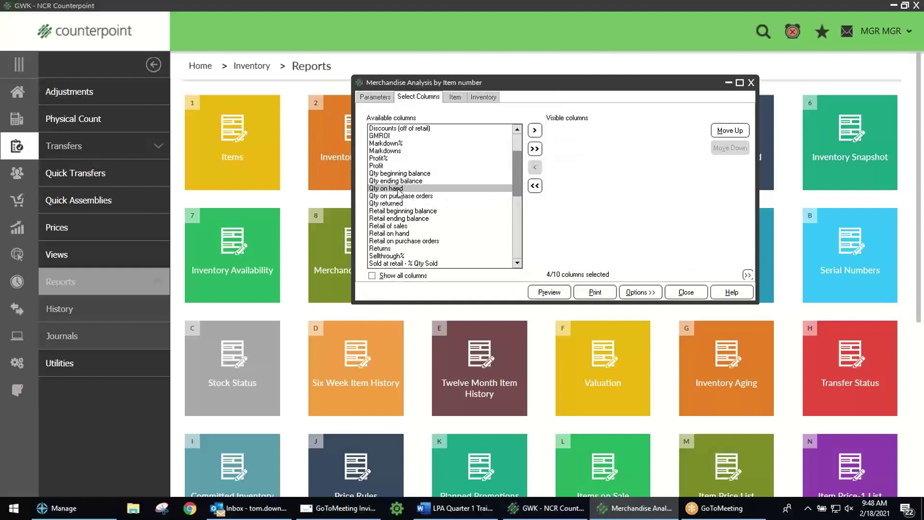
click(548, 293)
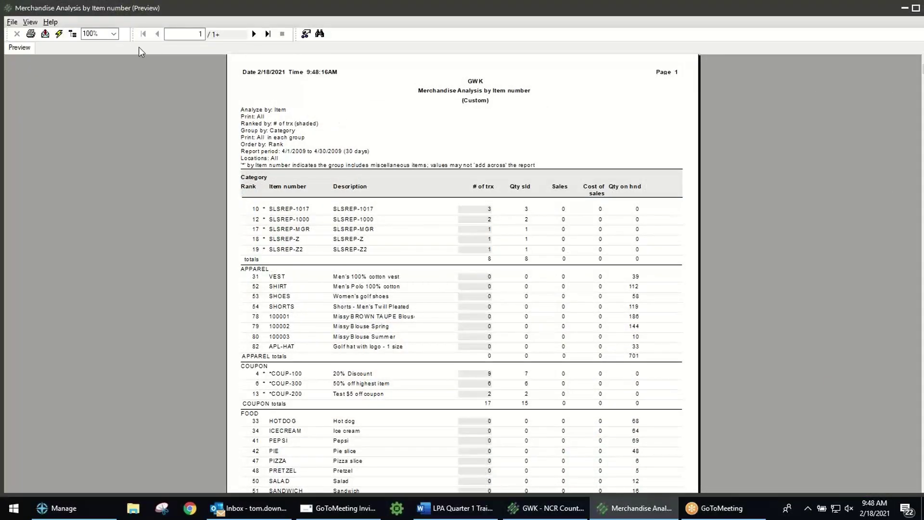
Step: Zoom the preview to 130% to review on-hand quantities per item, then exit it
text(130)
key(Return)
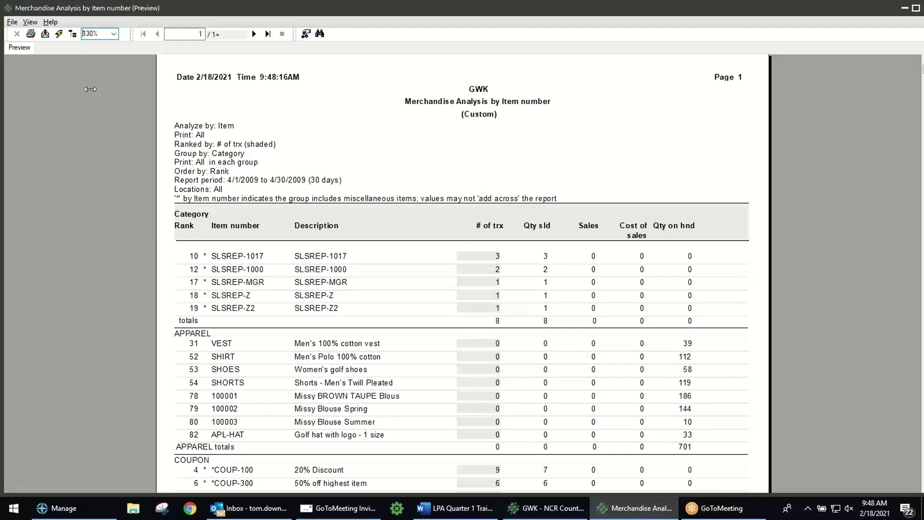
click(10, 23)
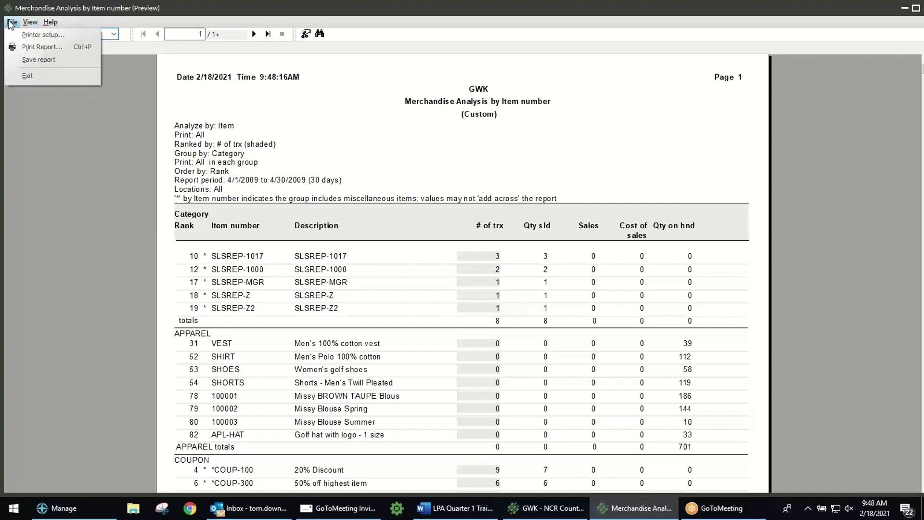
click(34, 75)
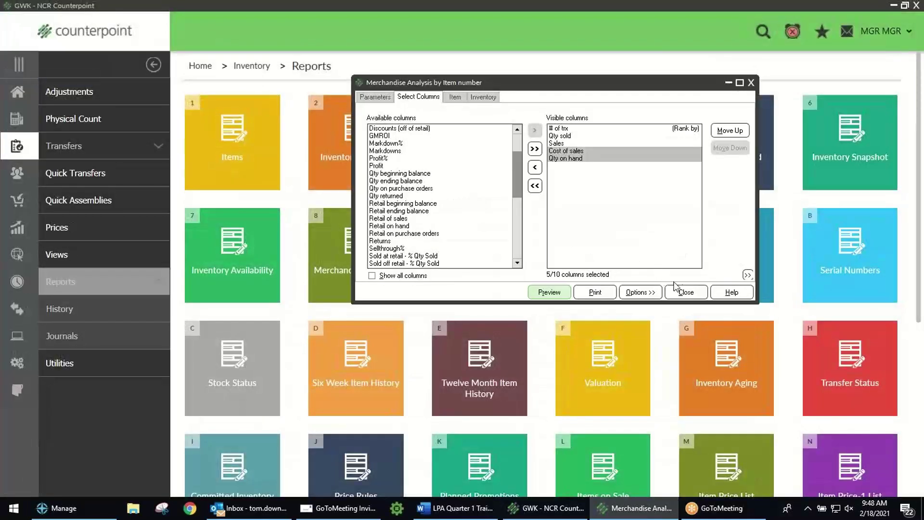
Step: Close the Merchandise Analysis dialog and return to the Home dashboard
click(686, 292)
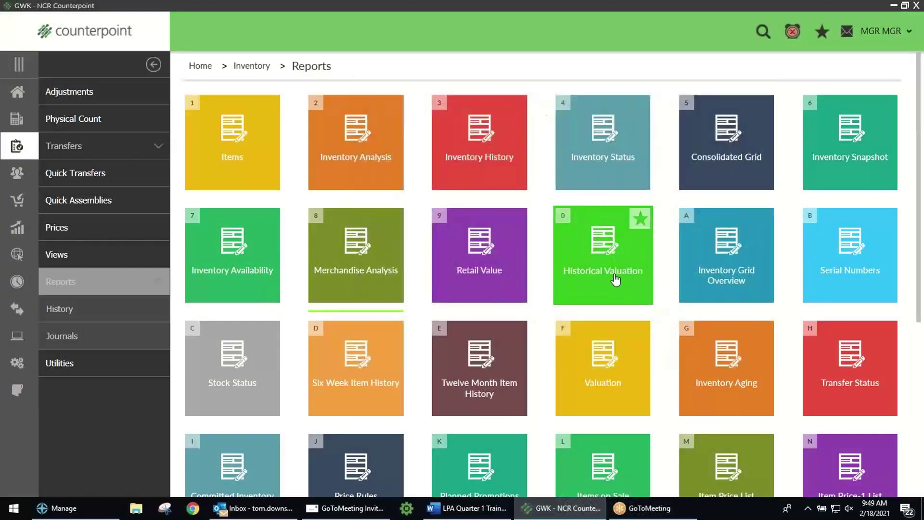
click(18, 95)
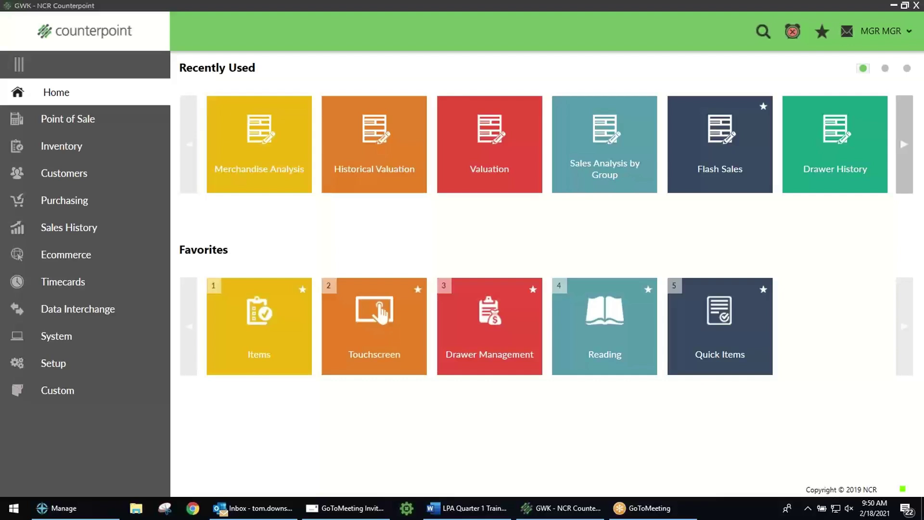
Step: Open Inventory > Items and step back to the COUP-100 20% Discount record
click(64, 147)
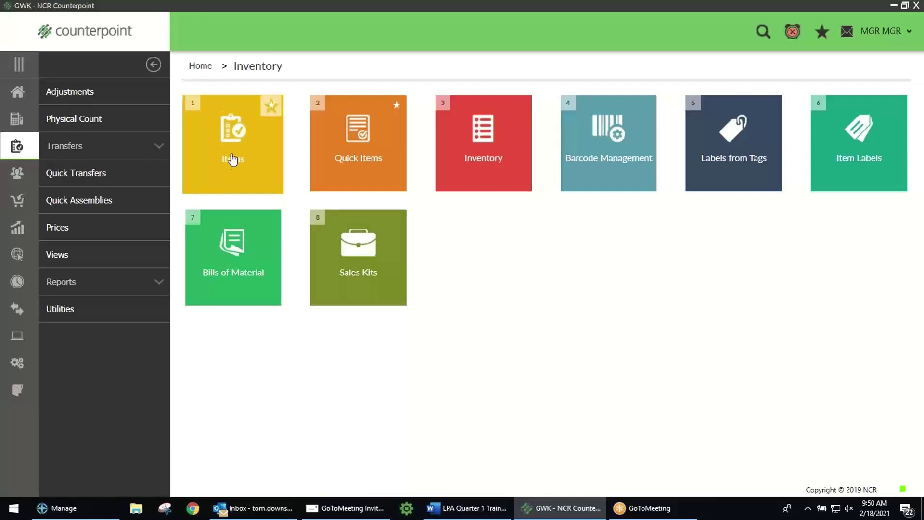
click(230, 140)
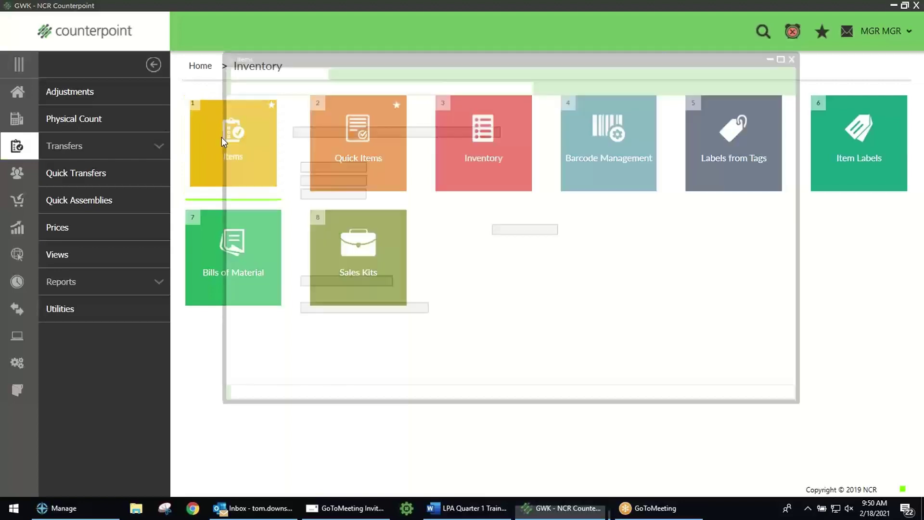
click(354, 82)
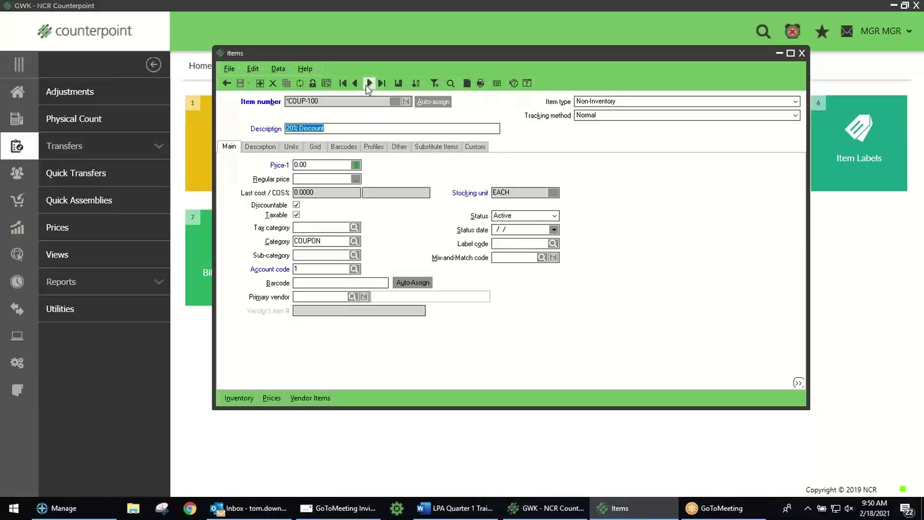
Step: Step forward four records to item 100002, Missy Blouse Spring
click(369, 83)
click(370, 84)
click(369, 84)
click(370, 83)
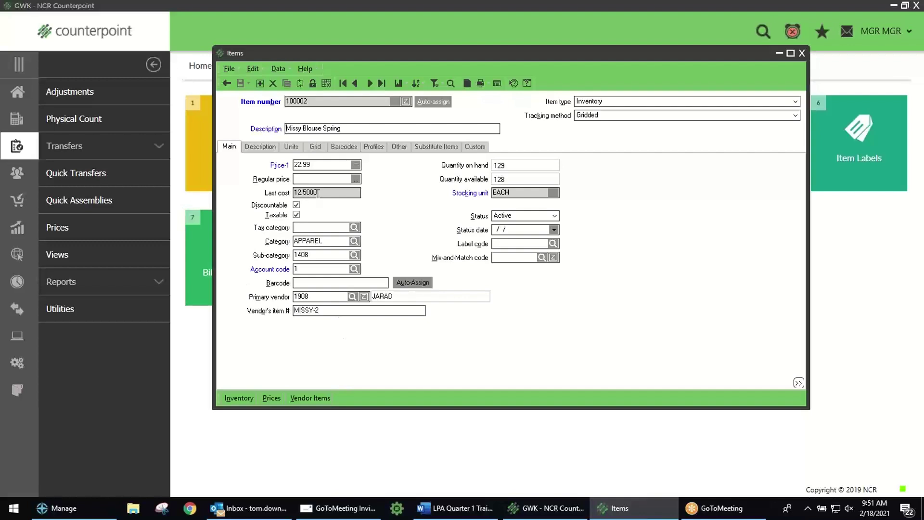
Step: Check item 100002's primary vendor 1908 purchasing unit EACH and unit cost 12.5000
click(310, 399)
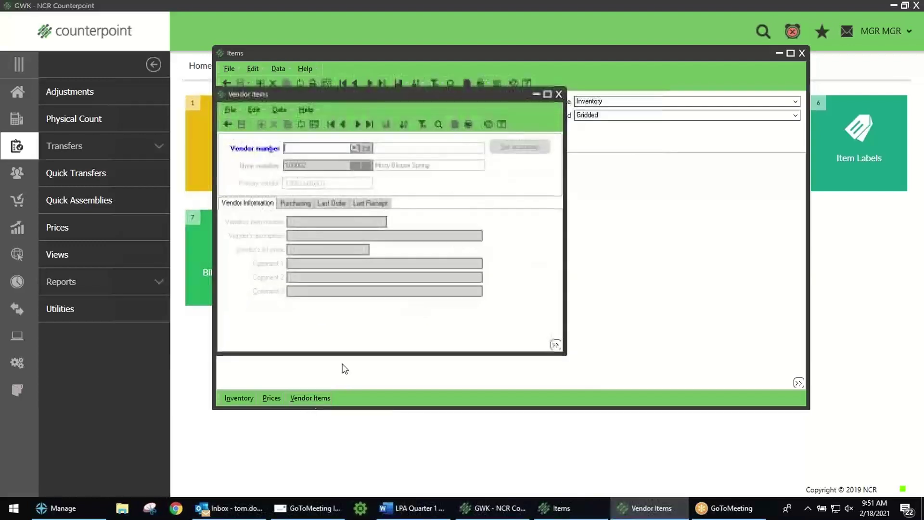
click(342, 124)
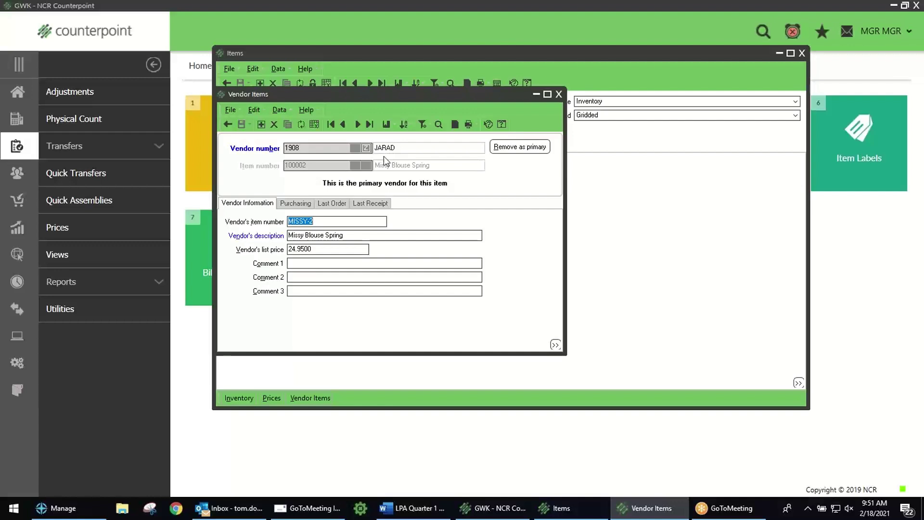
click(296, 203)
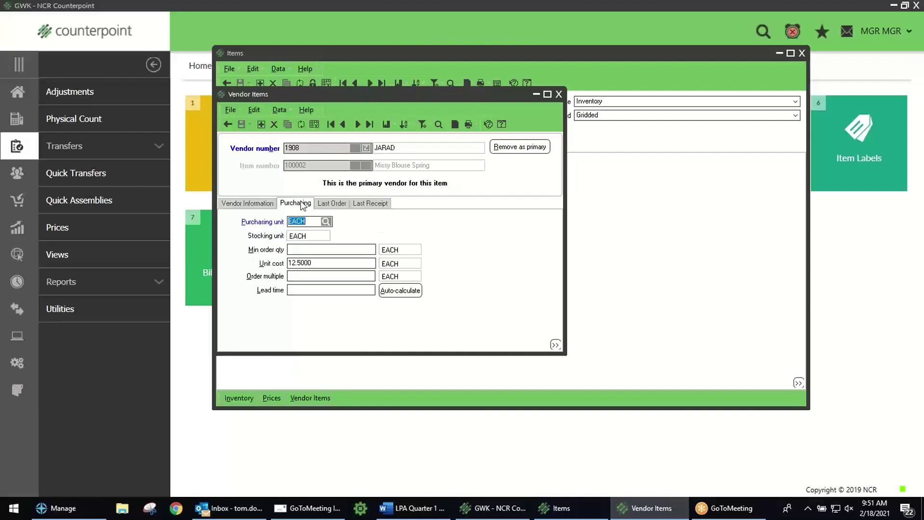
click(320, 261)
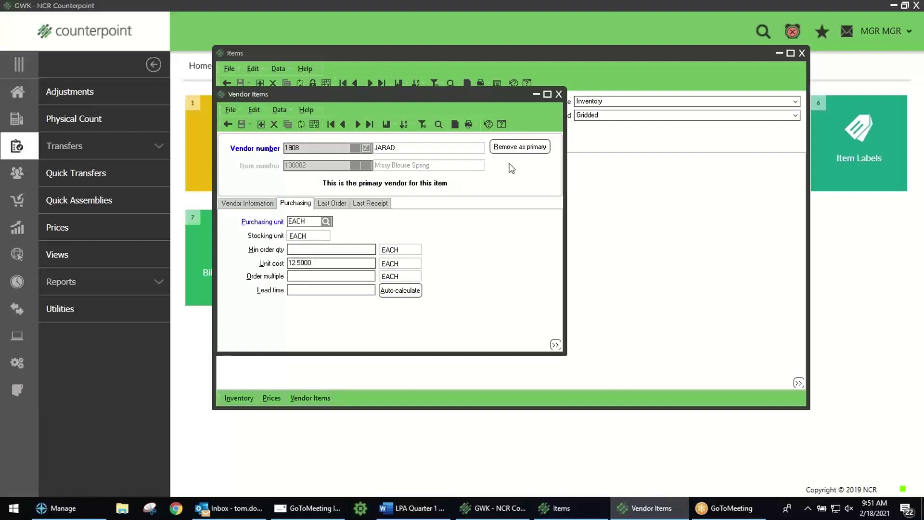
click(558, 94)
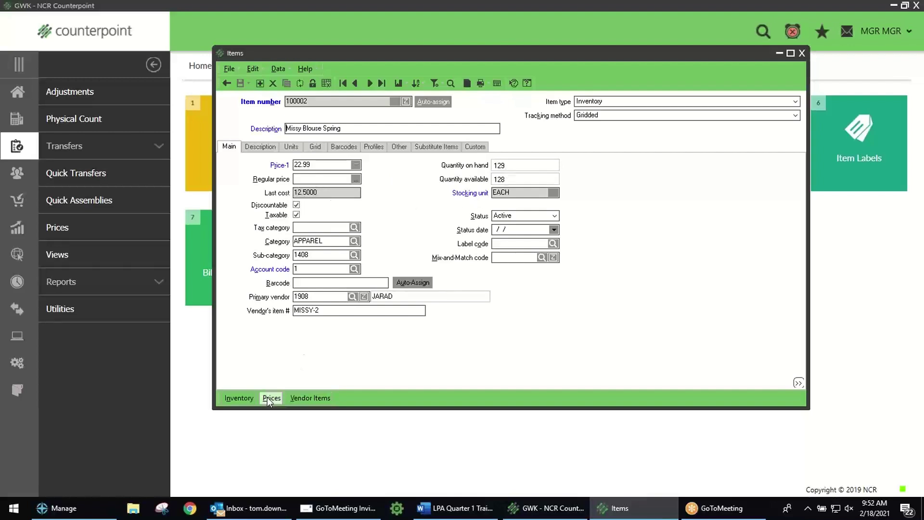
Step: Review item 100002's stock at location 01, then close the Items window
click(238, 398)
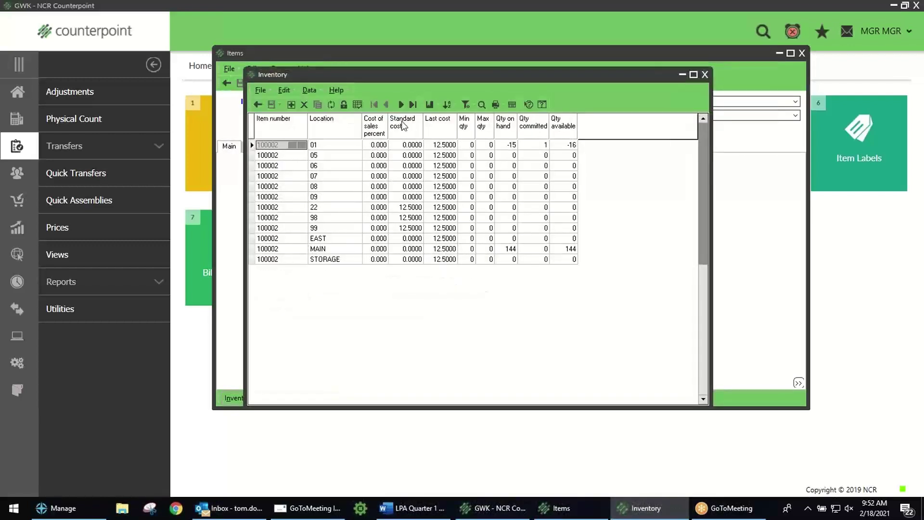
click(357, 105)
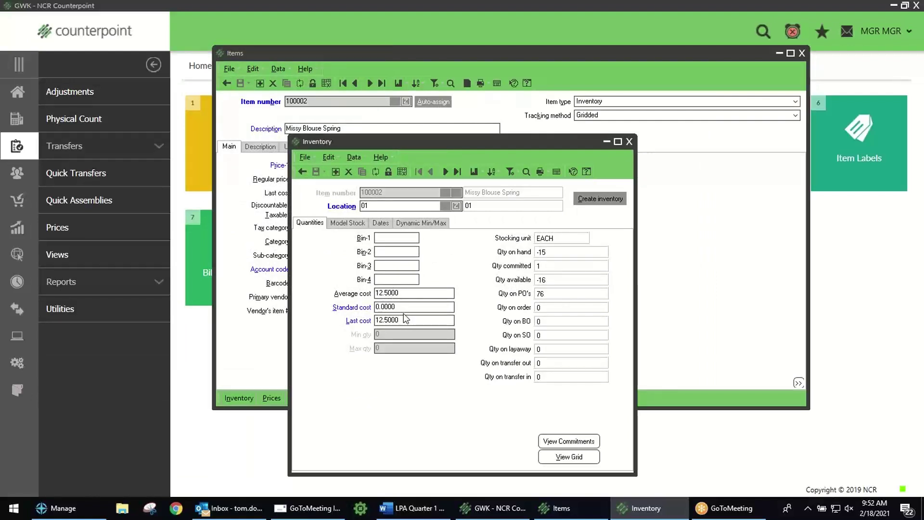
click(629, 141)
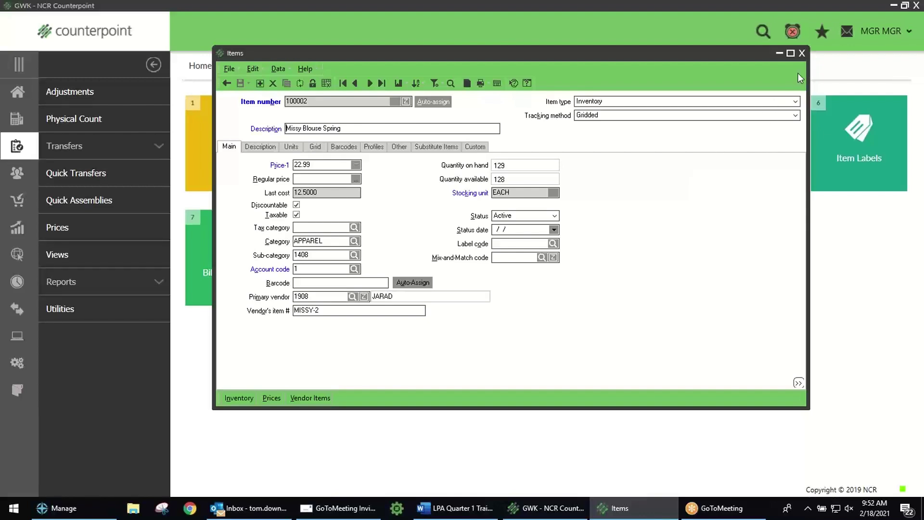
click(801, 54)
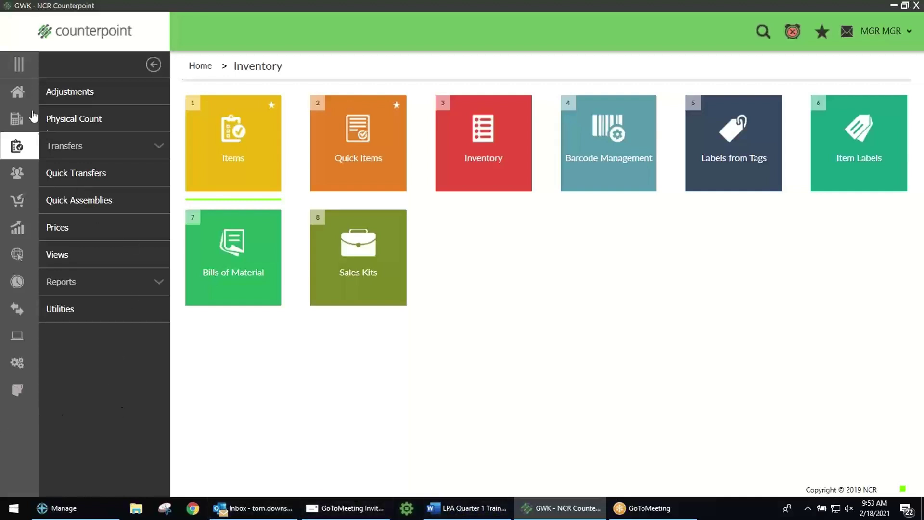
Step: Start a new inventory adjustment entry from the Inventory adjustments section
click(18, 94)
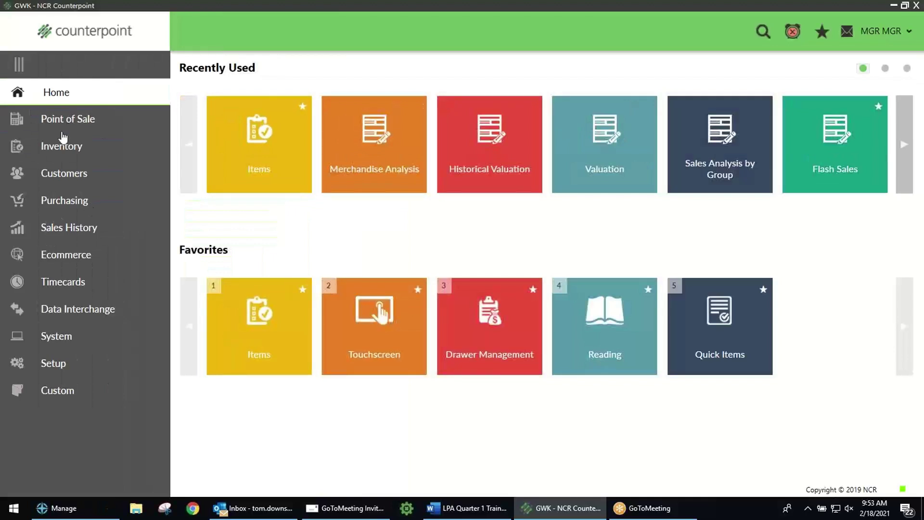
click(62, 146)
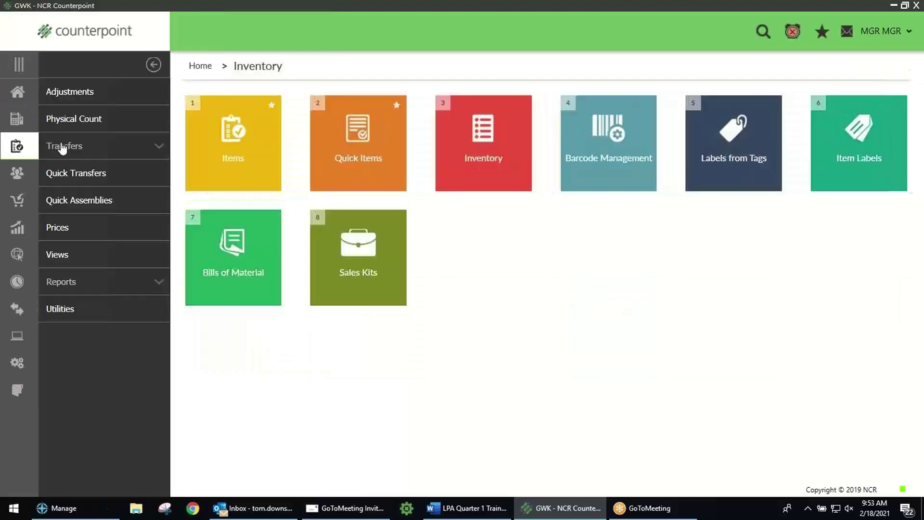
click(84, 96)
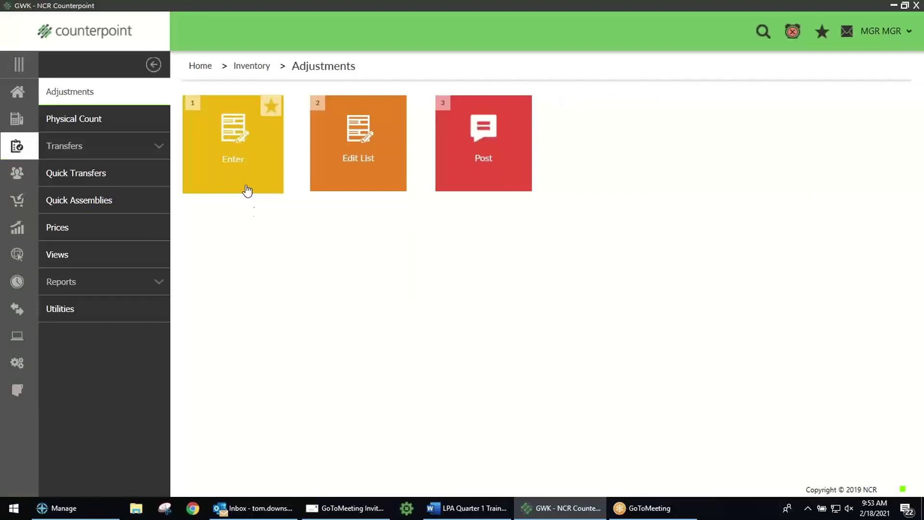
click(238, 150)
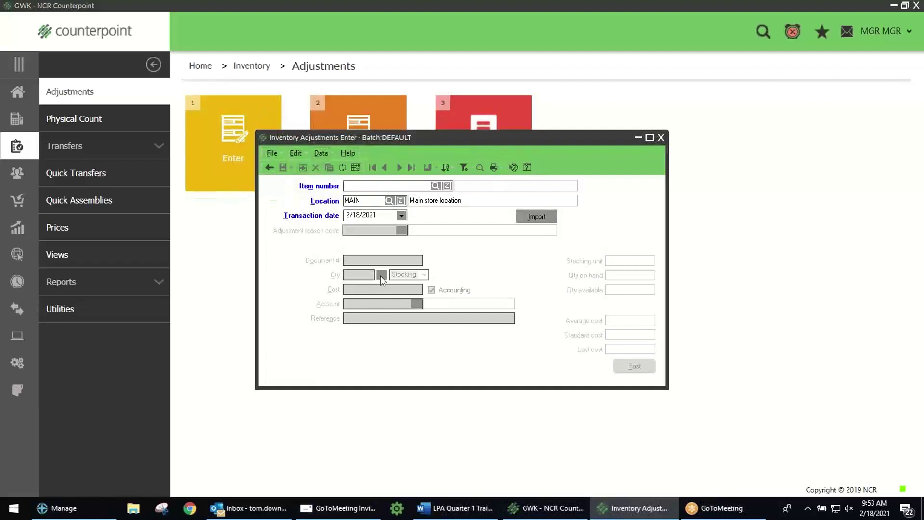
Step: Look up items by keyword 'mag' and select item 100017 Magnet - welcome to 2021
click(435, 186)
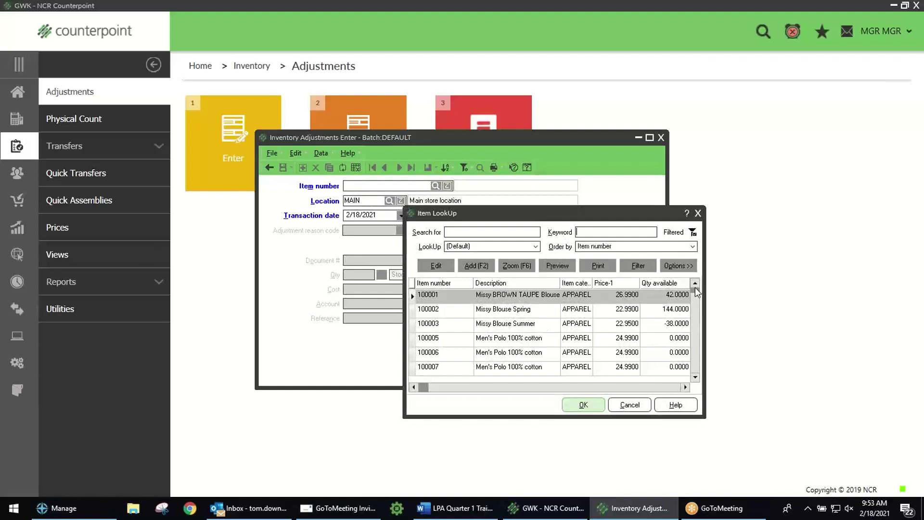
click(609, 233)
text(mag)
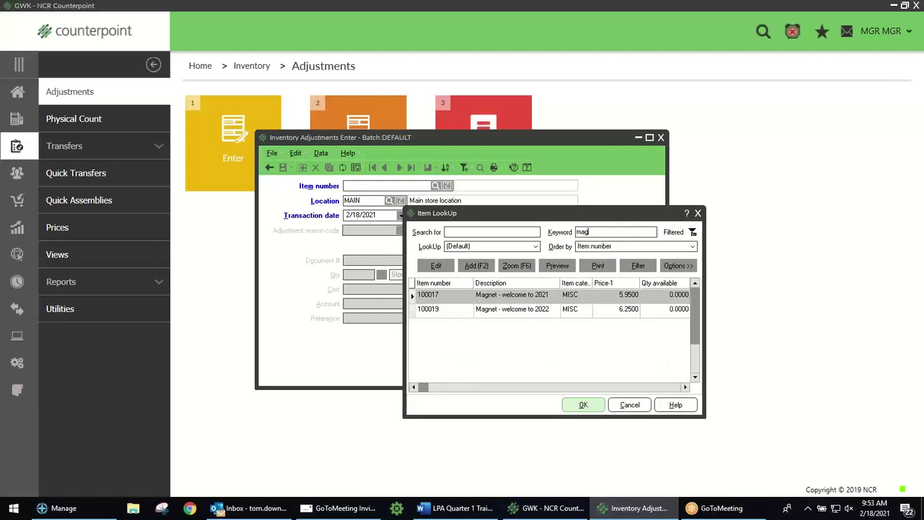
key(Return)
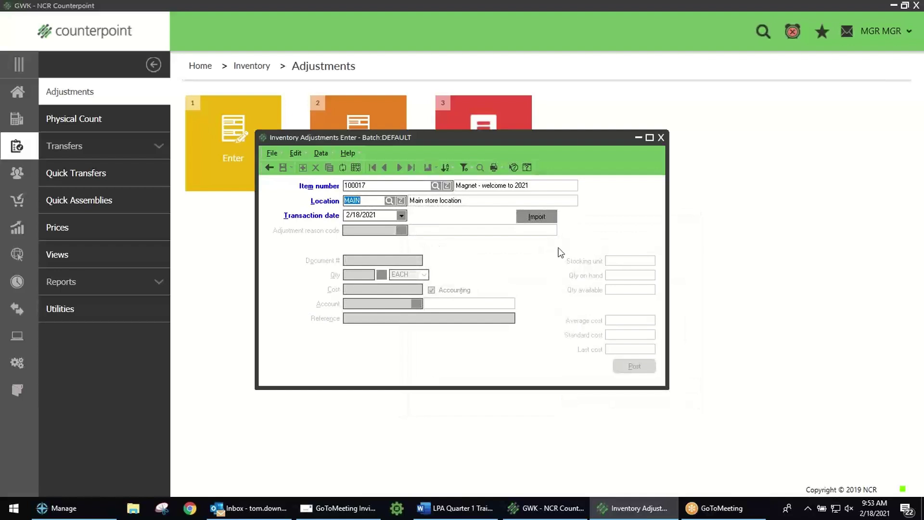
click(379, 185)
Step: Accept the transaction date and enter an adjustment quantity of 12 for item 100017 at MAIN
click(383, 215)
key(Tab)
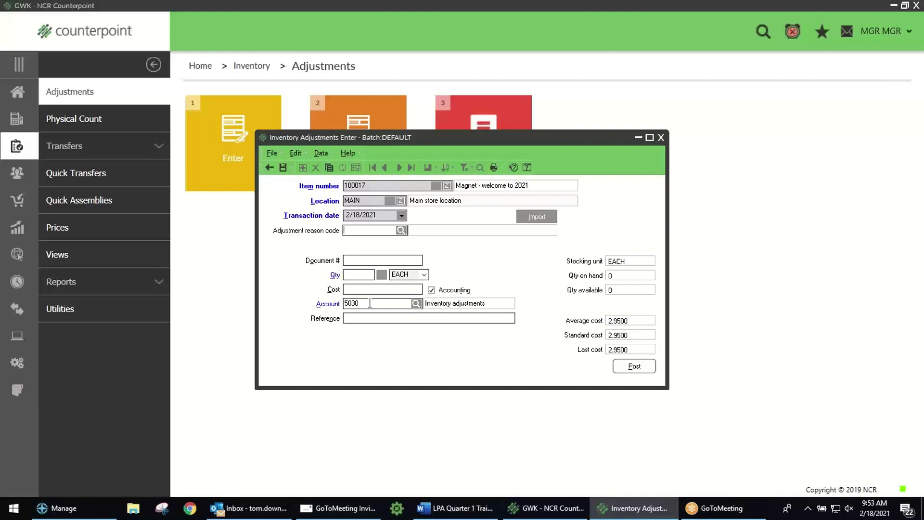
click(362, 276)
text(12)
click(375, 318)
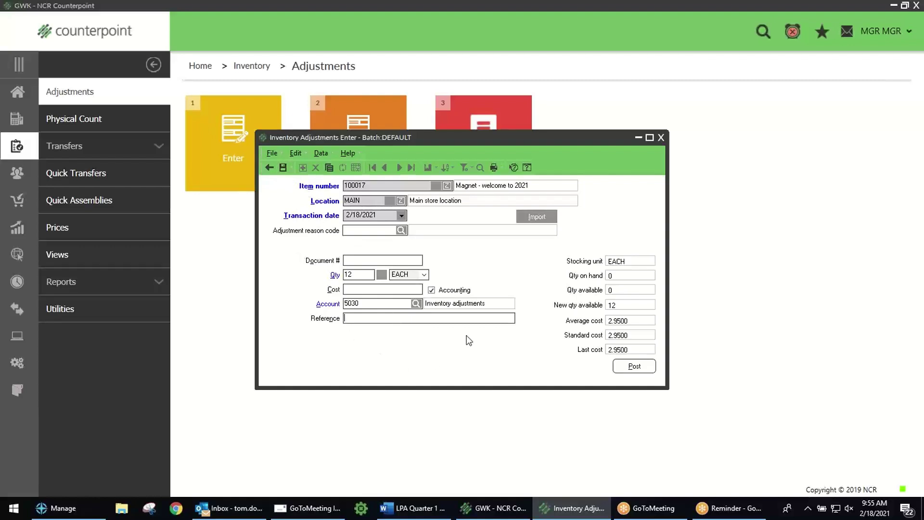
Step: Post the 12-unit adjustment, decline the journal, and close the Adjustments Enter window
click(631, 367)
click(476, 277)
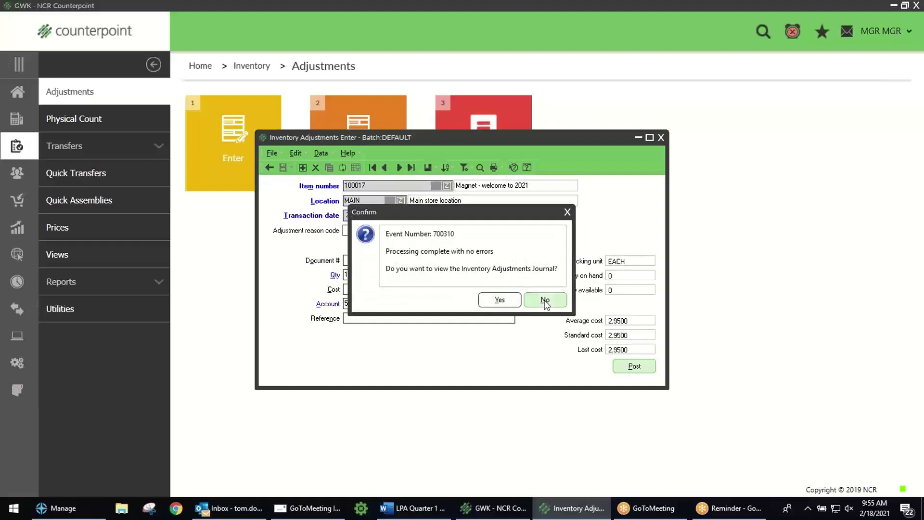
click(544, 299)
click(661, 137)
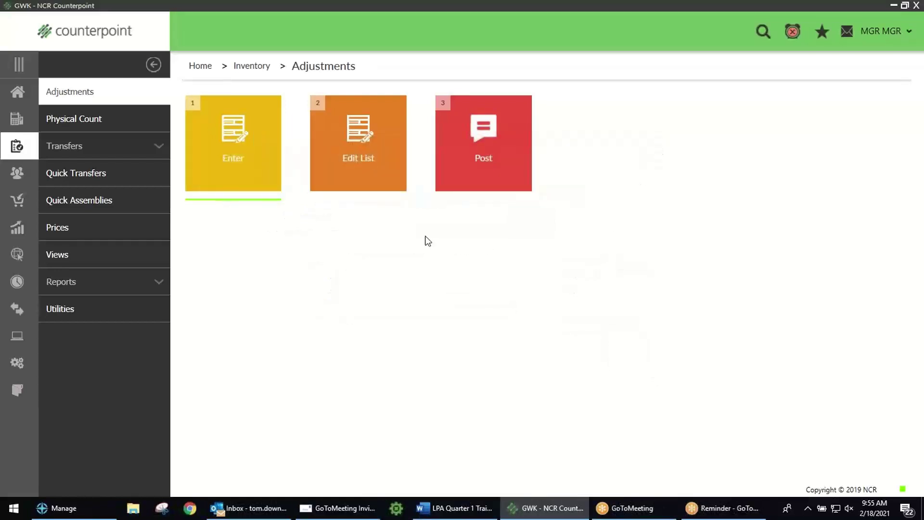
Step: Open item 100017 via a 'mag' keyword lookup in Items, confirm 12 on hand, then close it
click(19, 92)
click(76, 146)
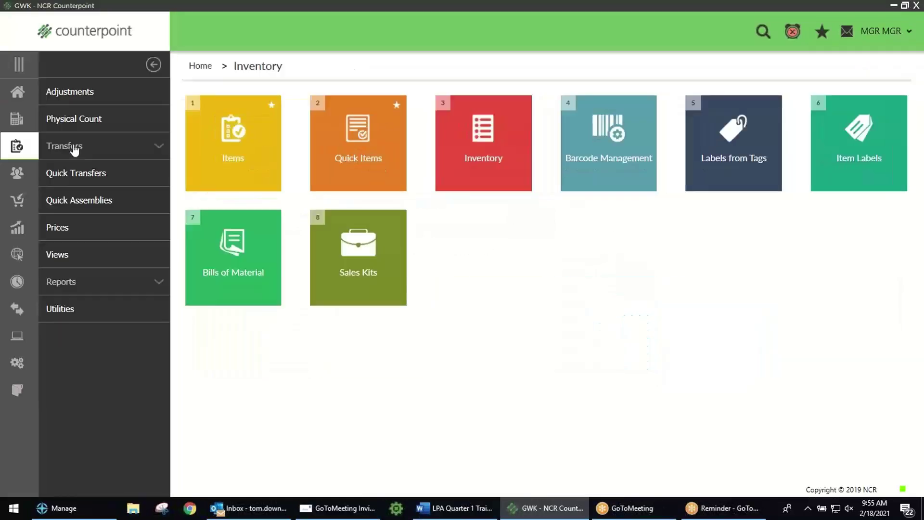
click(204, 146)
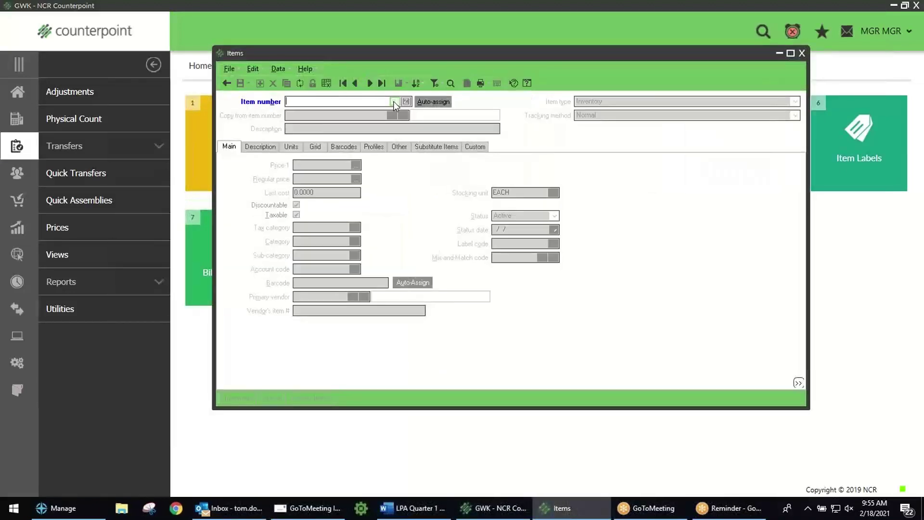
click(395, 103)
text(mag)
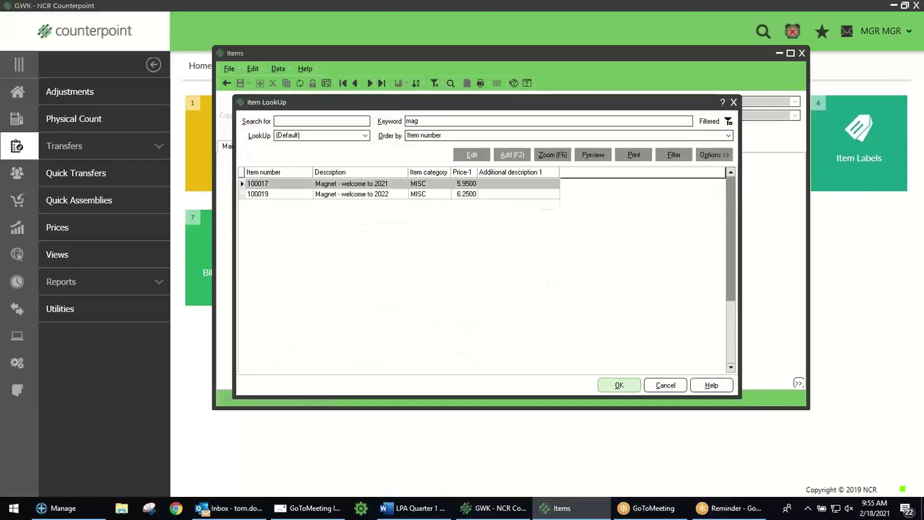
double_click(283, 184)
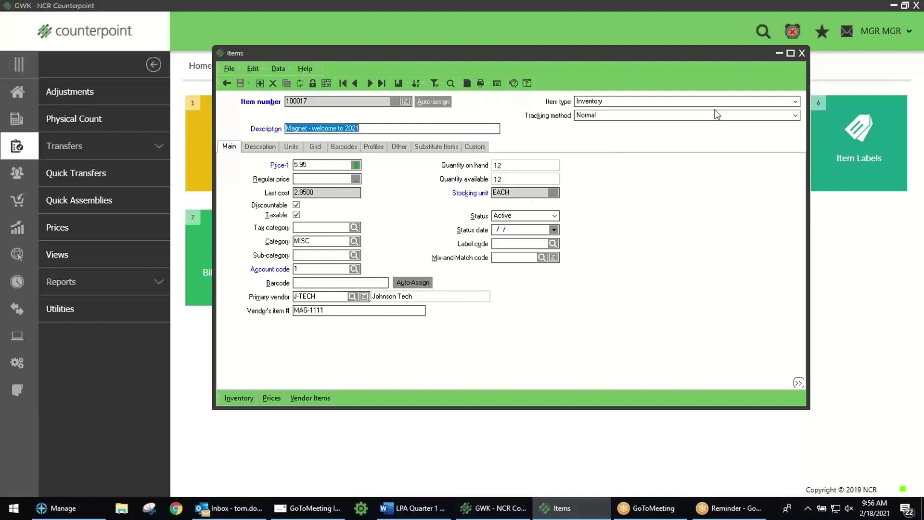
click(802, 53)
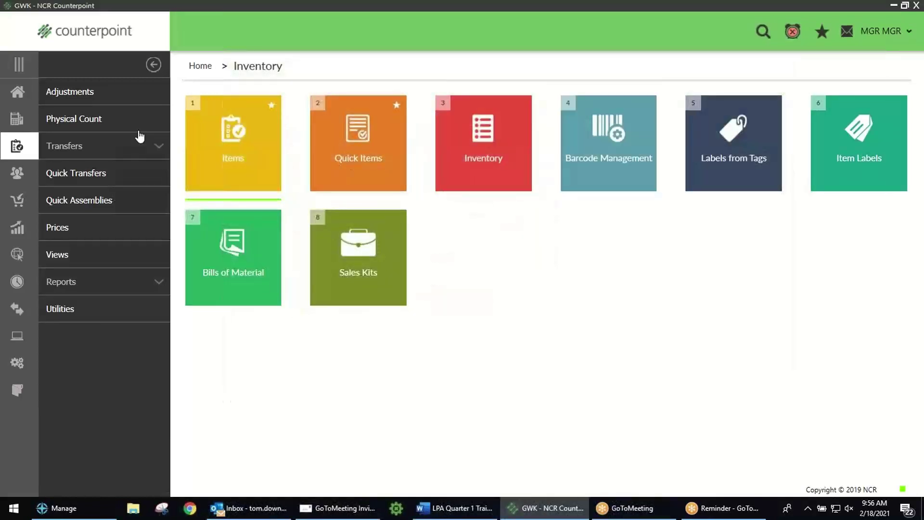
Step: Preview the Inventory Analysis by Item report with all locations included
click(17, 92)
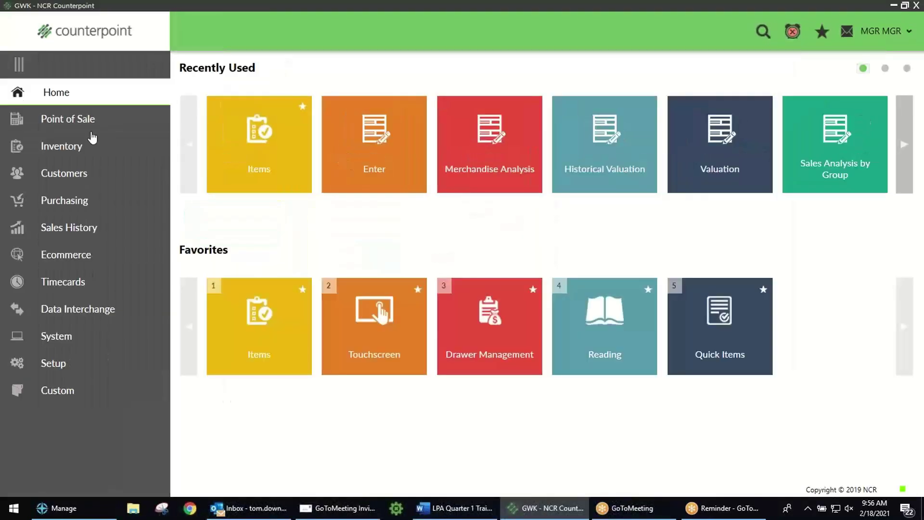
click(61, 146)
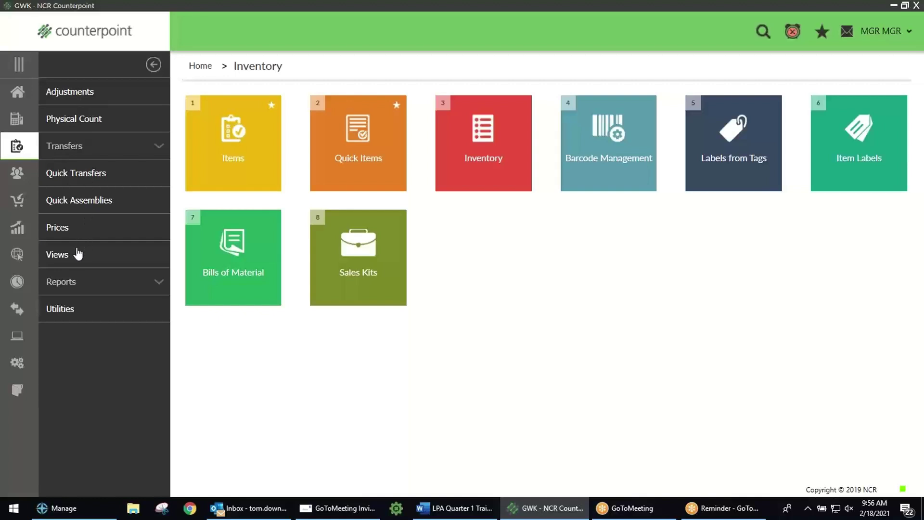
click(73, 286)
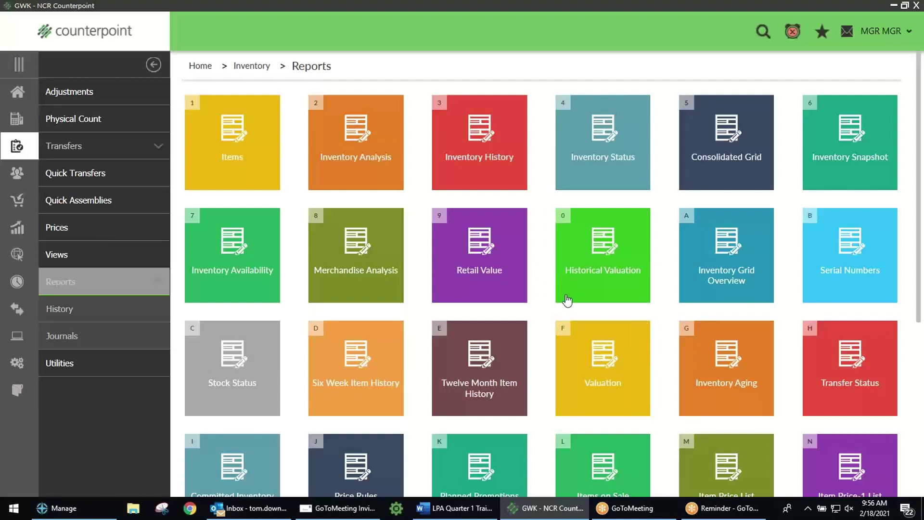
click(353, 152)
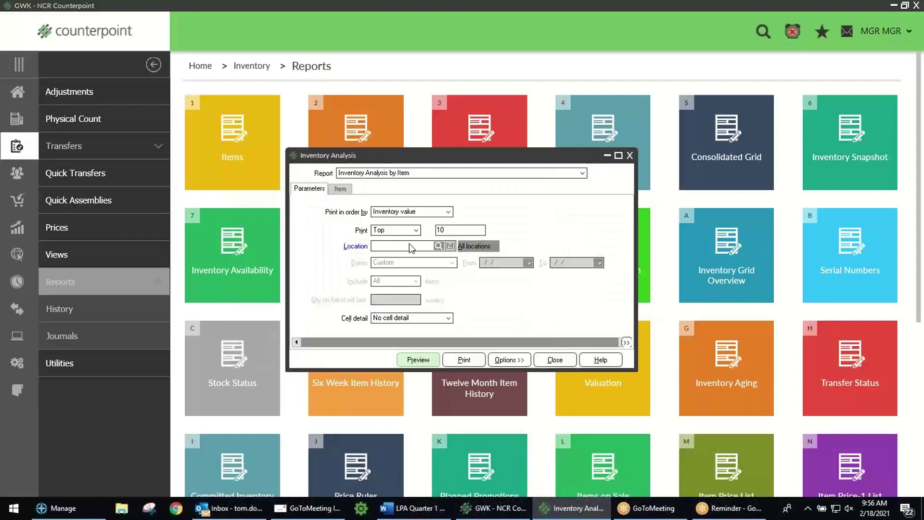
click(475, 248)
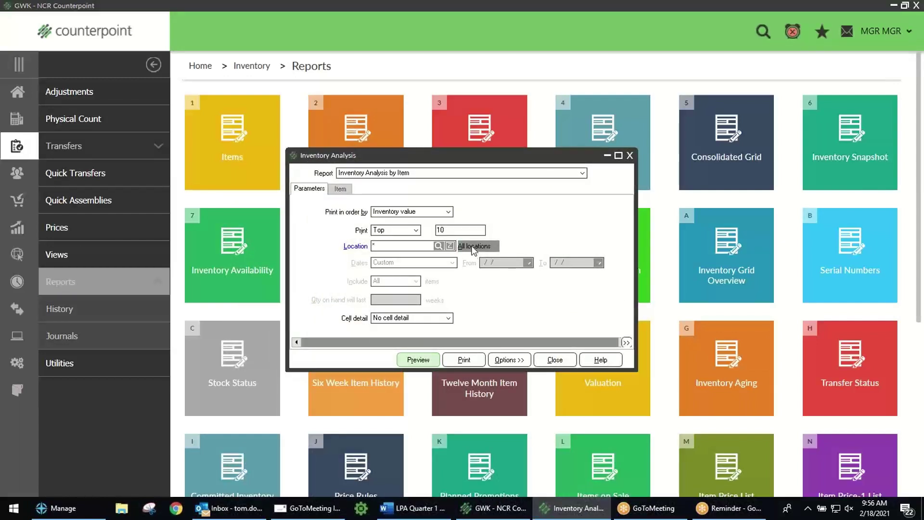
click(422, 365)
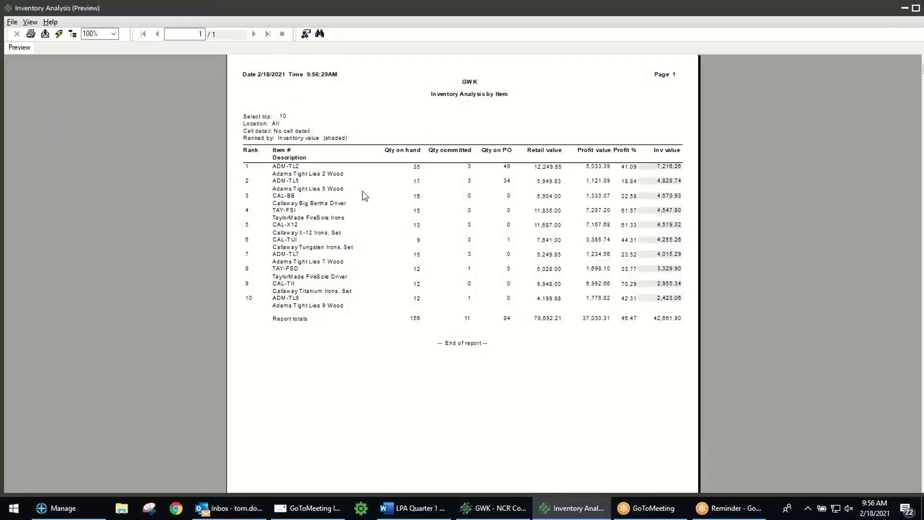
Step: View the preview at 130% zoom, then exit it and close the report settings
click(96, 35)
text(130)
key(Return)
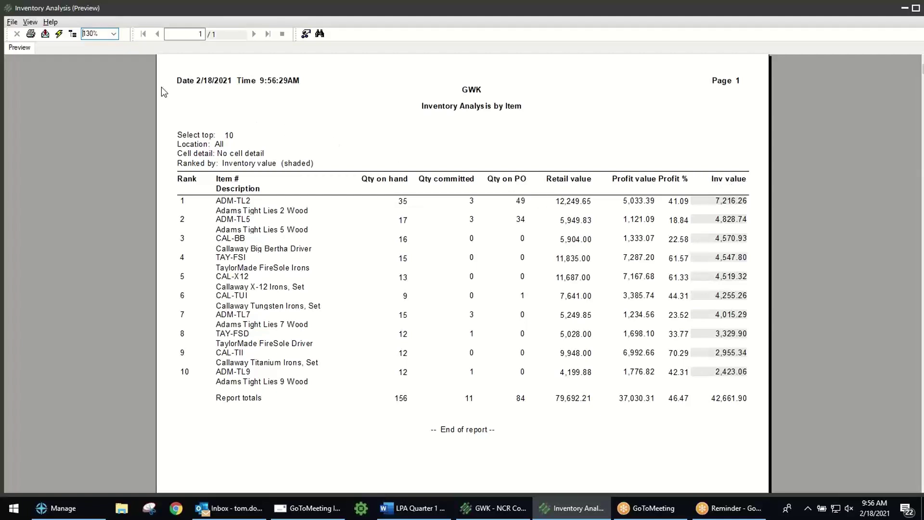
click(11, 24)
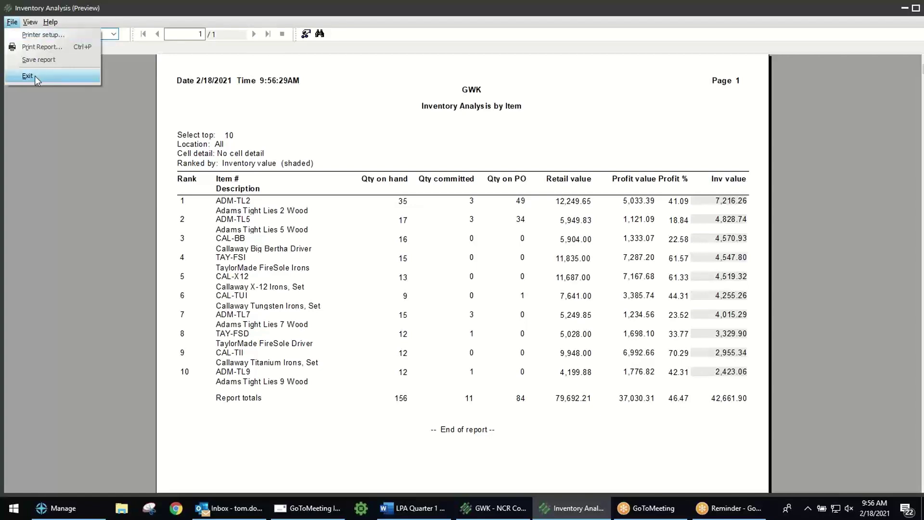
click(35, 76)
click(555, 360)
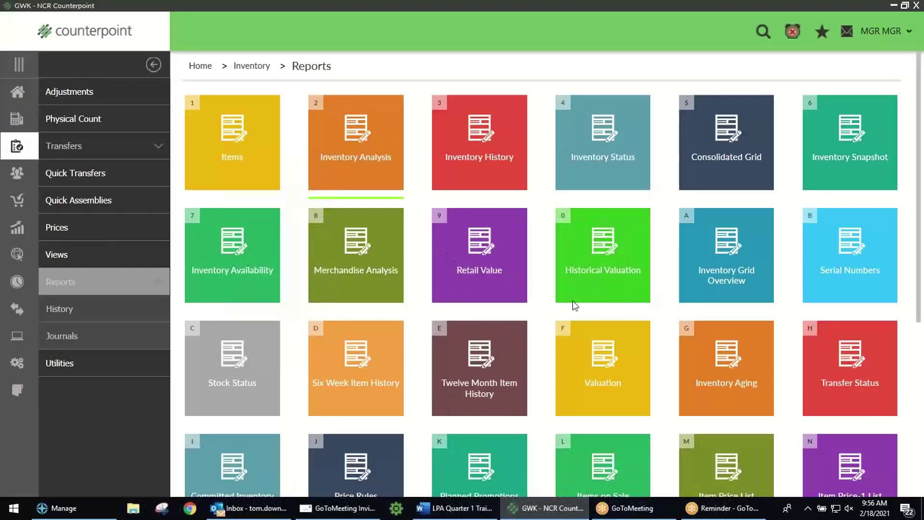
Step: Review the Merchandise Analysis Select Columns and Parameters tabs, close it, and restore down Counterpoint
click(355, 262)
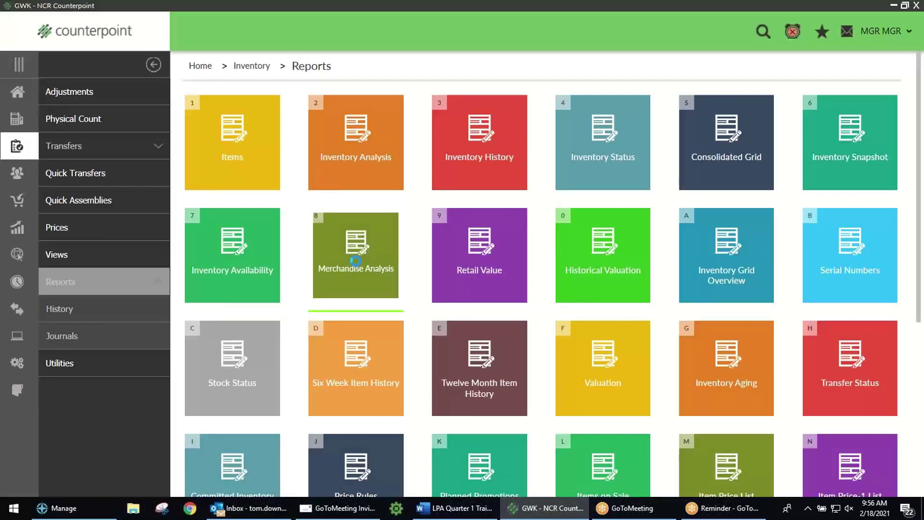
click(427, 96)
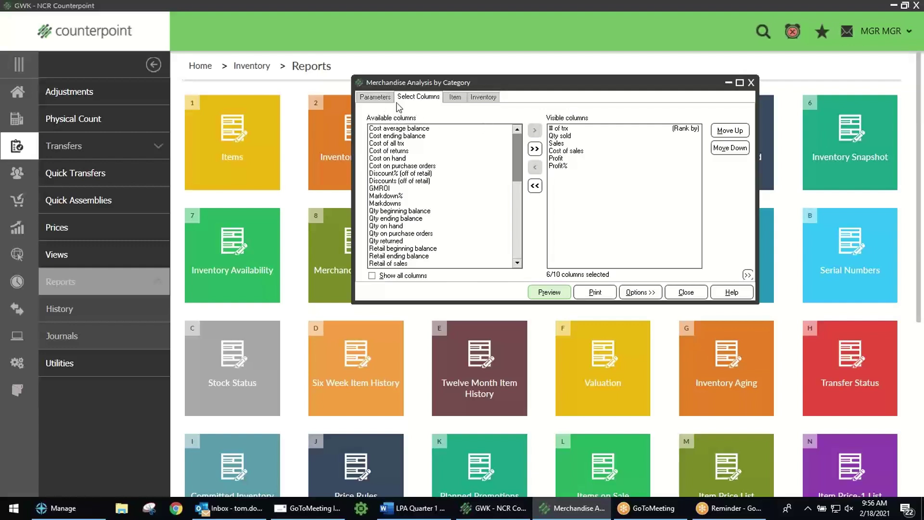
click(375, 96)
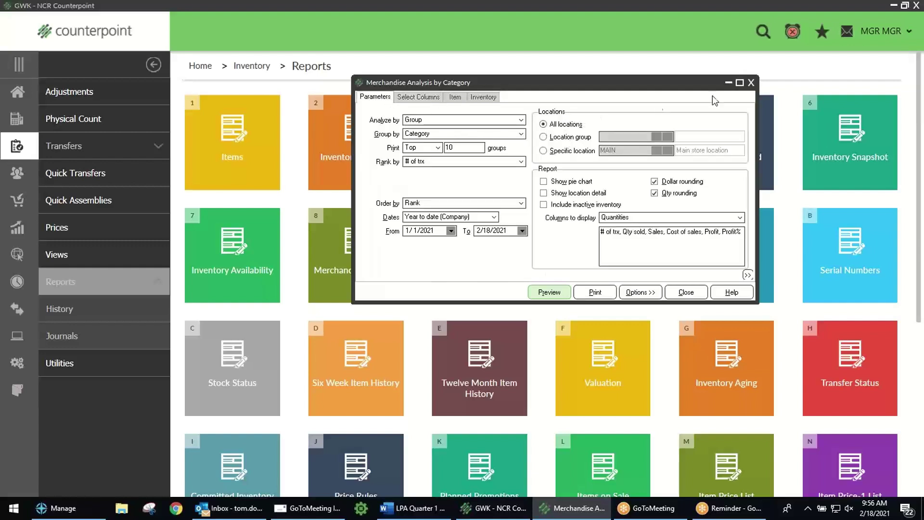
click(751, 83)
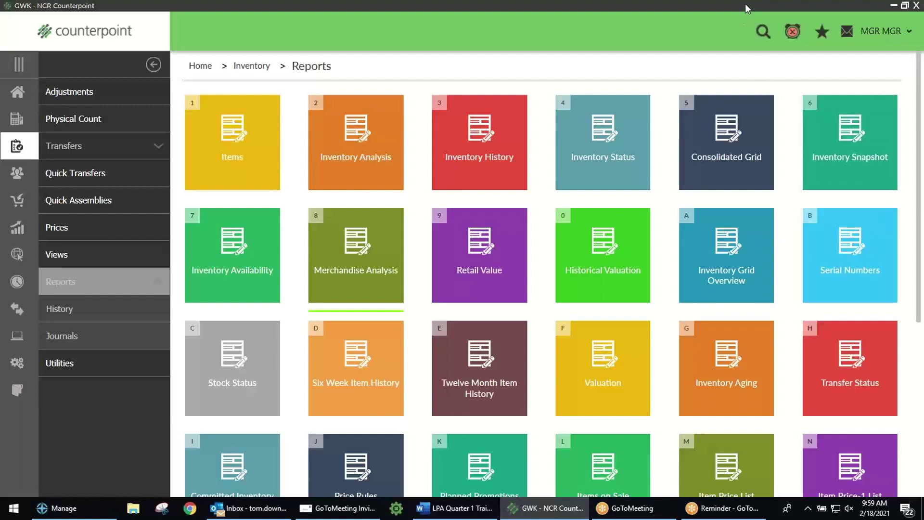
key(super+Down)
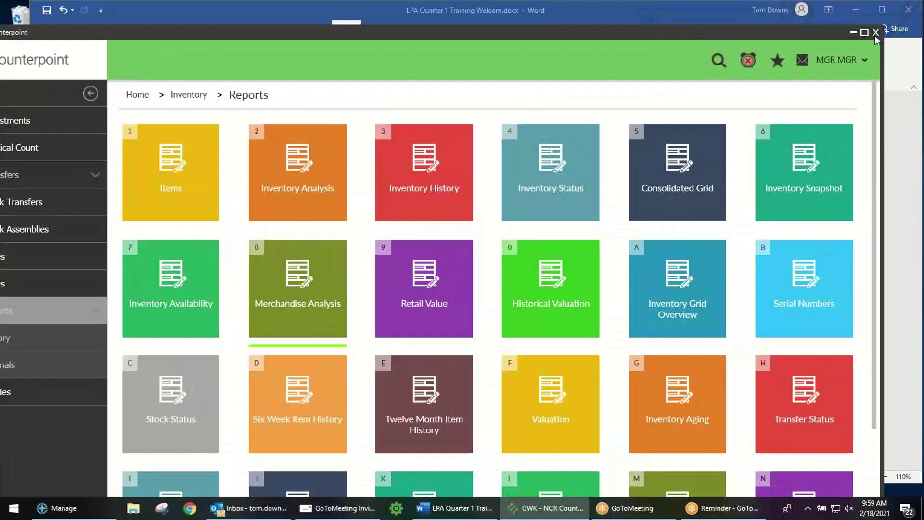